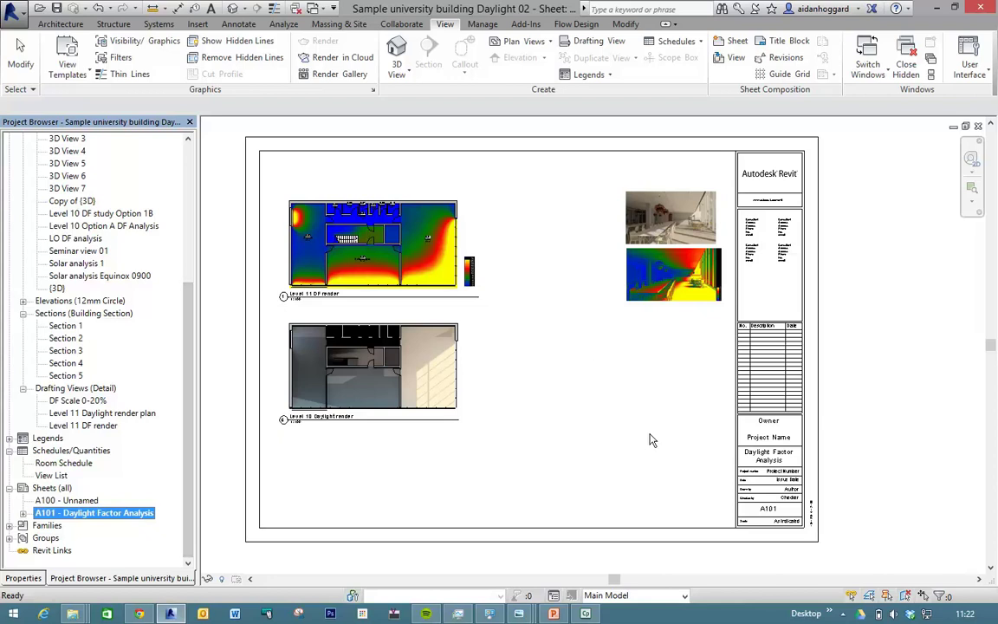
Create a new sheet with the A1 metric titleblock and maximize its window
{"action": "right_click", "coordinate": [50, 489]}
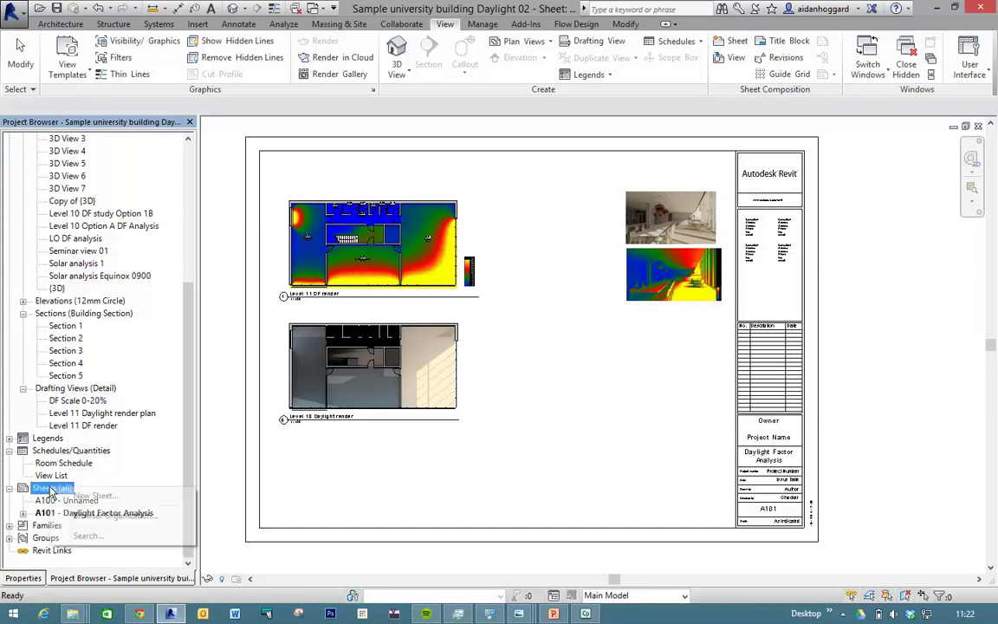
{"action": "left_click", "coordinate": [88, 497]}
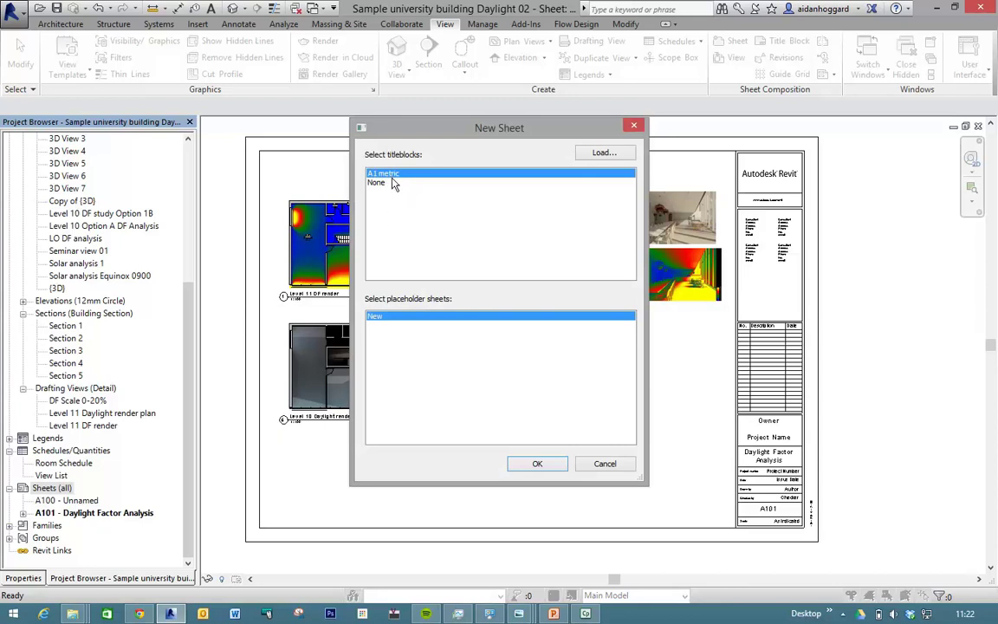
{"action": "left_click", "coordinate": [536, 463]}
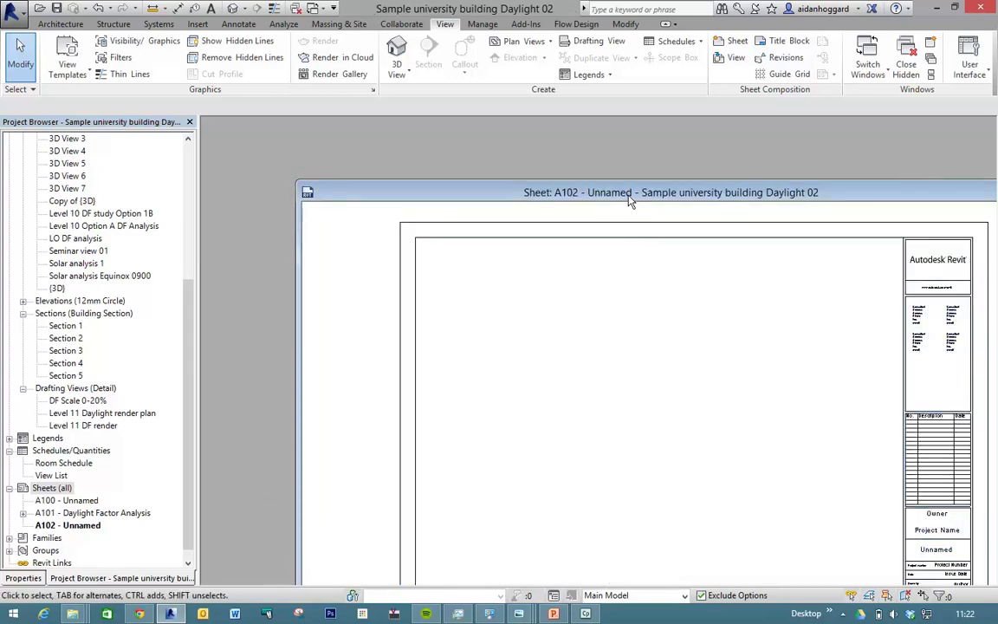
{"action": "double_click", "coordinate": [628, 194]}
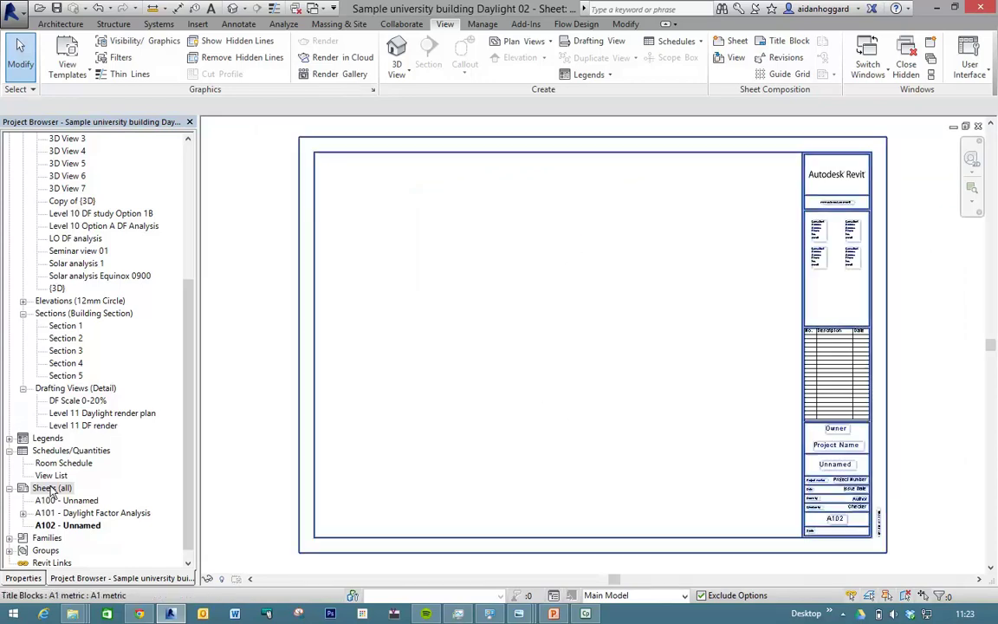
Rename sheet A102 as "Level 10 Daylight analysis" in its properties
{"action": "left_click", "coordinate": [44, 525]}
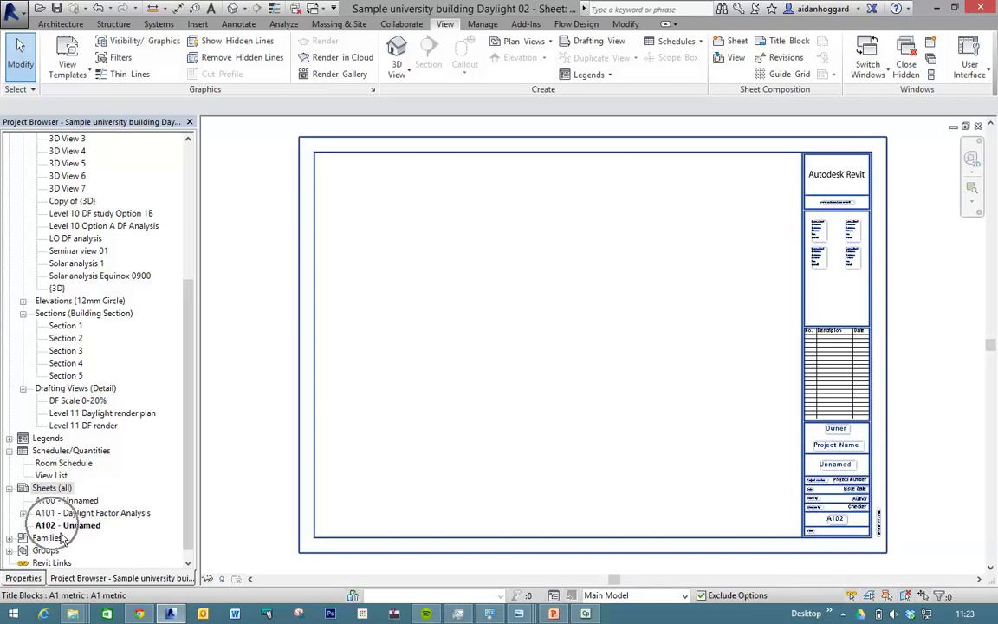
{"action": "left_click", "coordinate": [21, 577]}
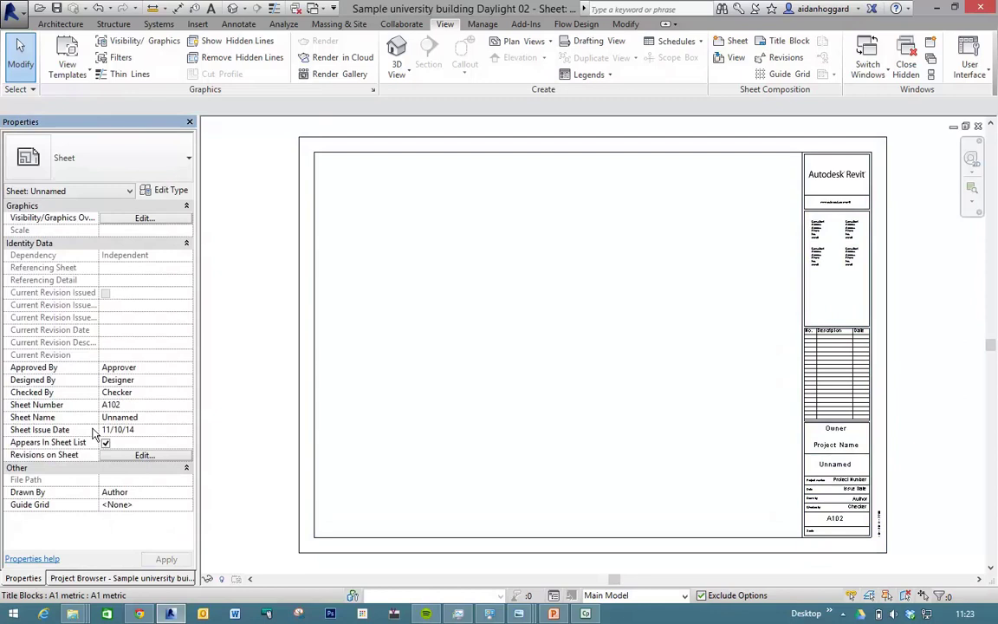
{"action": "left_click", "coordinate": [129, 406]}
{"action": "left_click", "coordinate": [129, 413]}
{"action": "left_click", "coordinate": [143, 419]}
{"action": "double_click", "coordinate": [111, 417]}
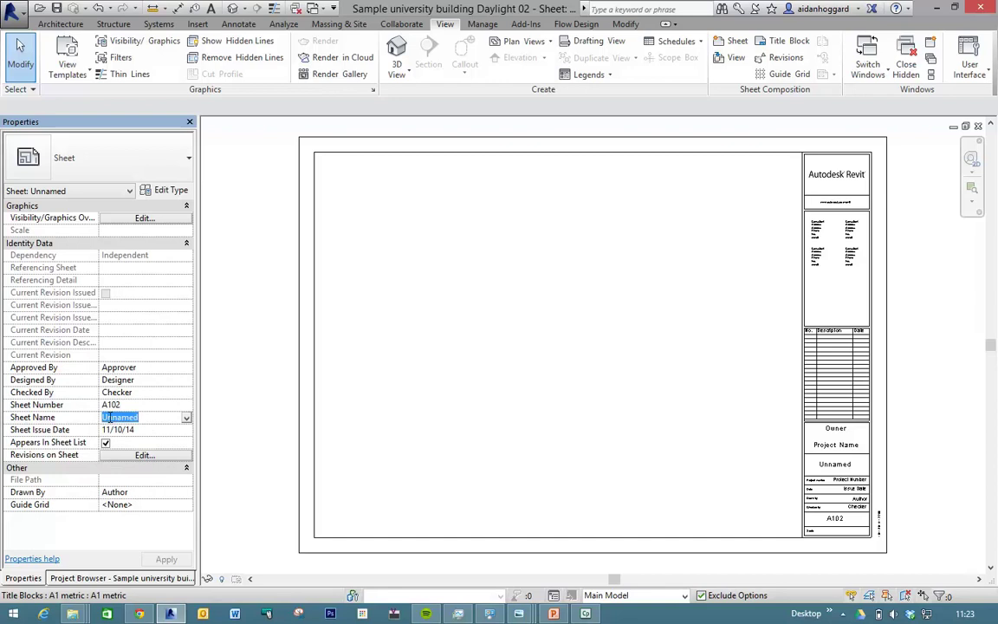
{"action": "type", "text": "Level 10 Daylight"}
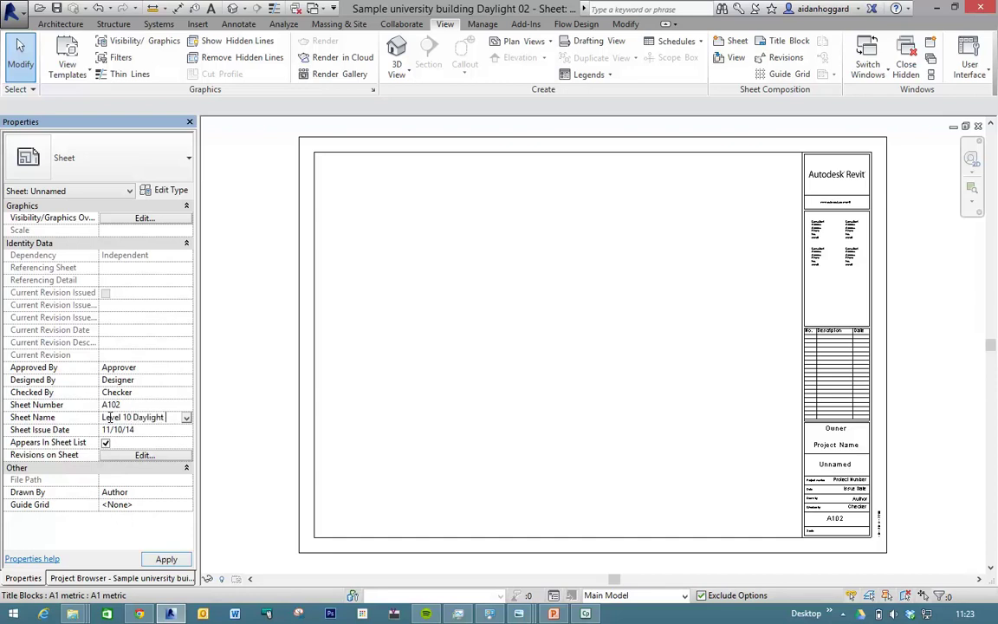
{"action": "type", "text": "analysis"}
{"action": "key", "text": "Return"}
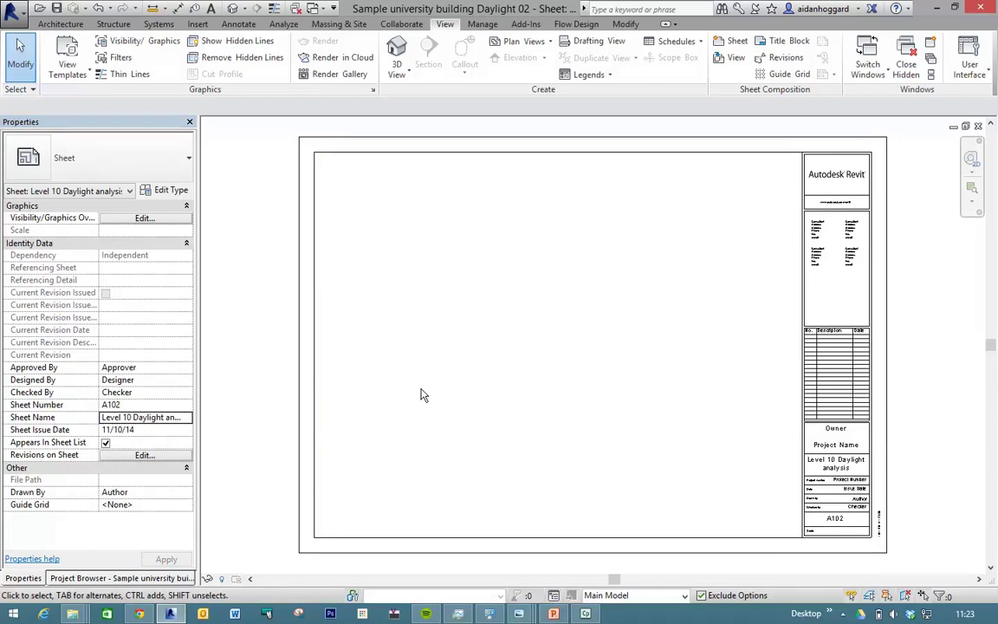
Examine the title block's project details, its logo and consultant area, and its revision table
{"action": "key", "text": "z"}
{"action": "key", "text": "r"}
{"action": "left_click_drag", "start_coordinate": [790, 404], "coordinate": [898, 554]}
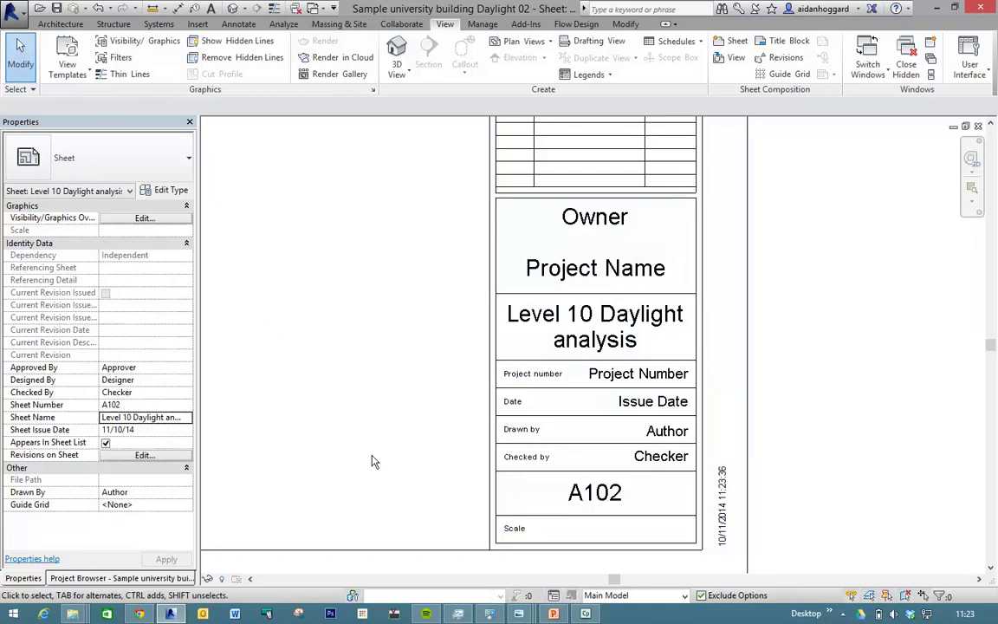
{"action": "key", "text": "z"}
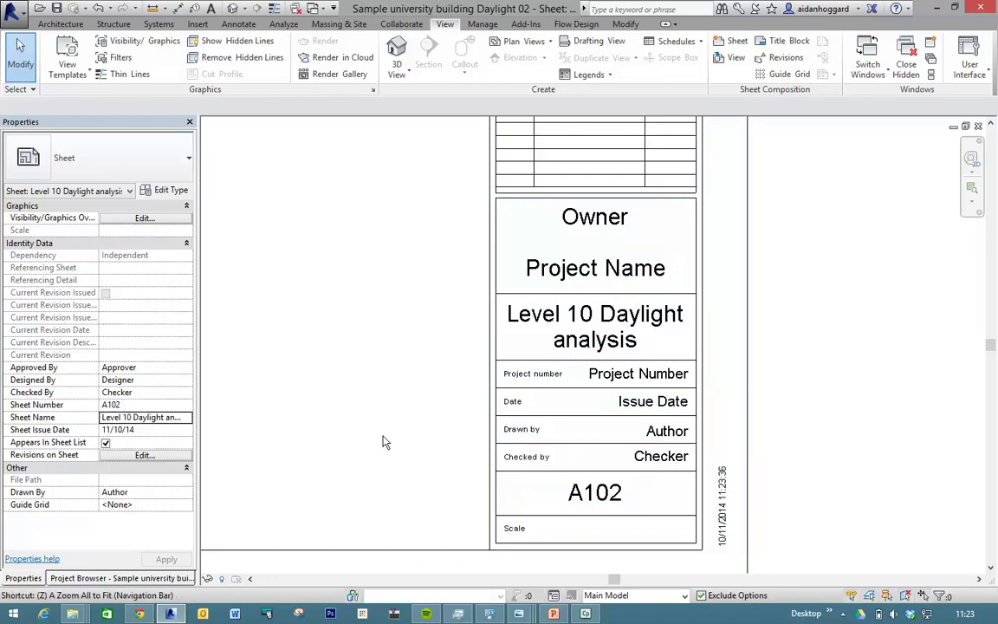
{"action": "key", "text": "f"}
{"action": "key", "text": "z"}
{"action": "key", "text": "r"}
{"action": "left_click_drag", "start_coordinate": [768, 141], "coordinate": [897, 287]}
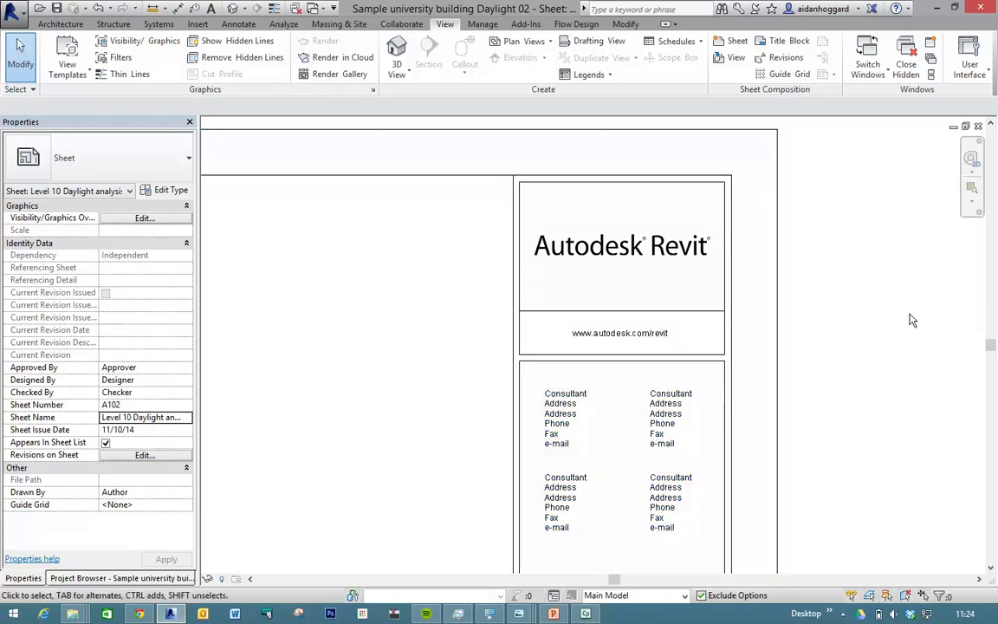
{"action": "key", "text": "z"}
{"action": "key", "text": "f"}
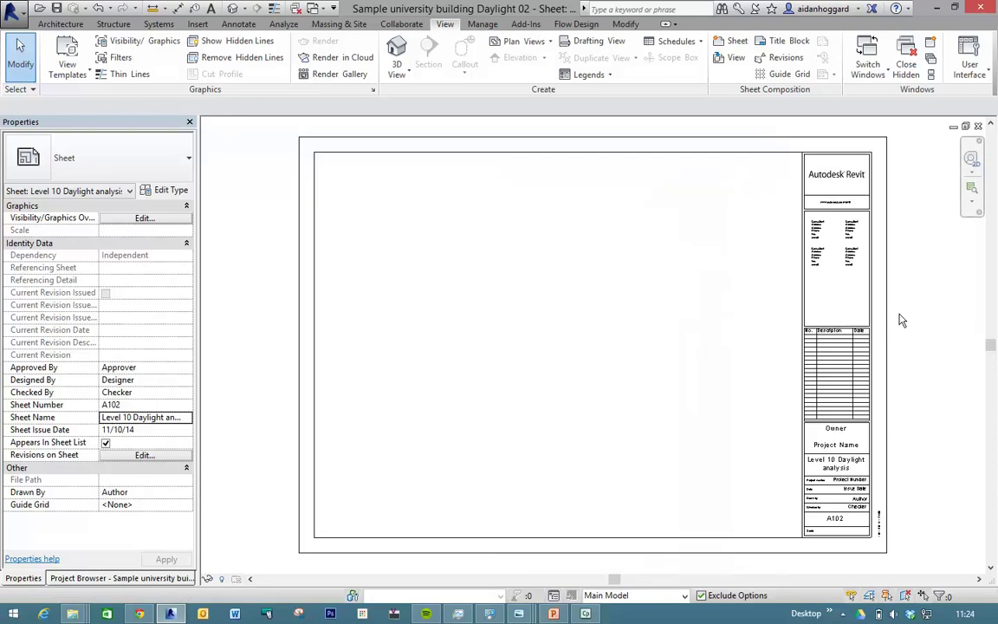
{"action": "key", "text": "z"}
{"action": "key", "text": "r"}
{"action": "left_click_drag", "start_coordinate": [783, 304], "coordinate": [883, 485]}
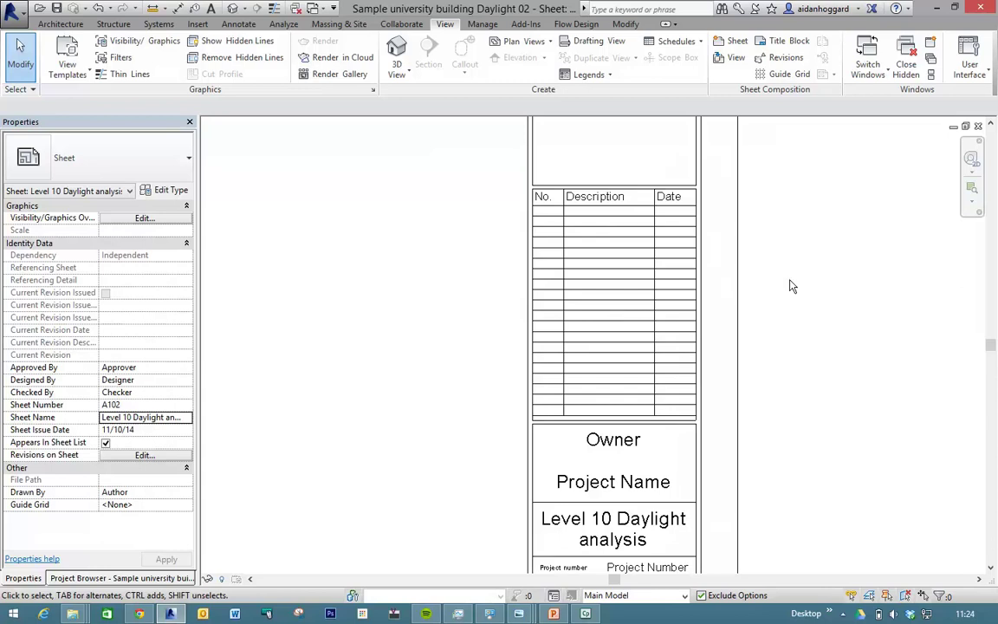
{"action": "key", "text": "z"}
{"action": "key", "text": "f"}
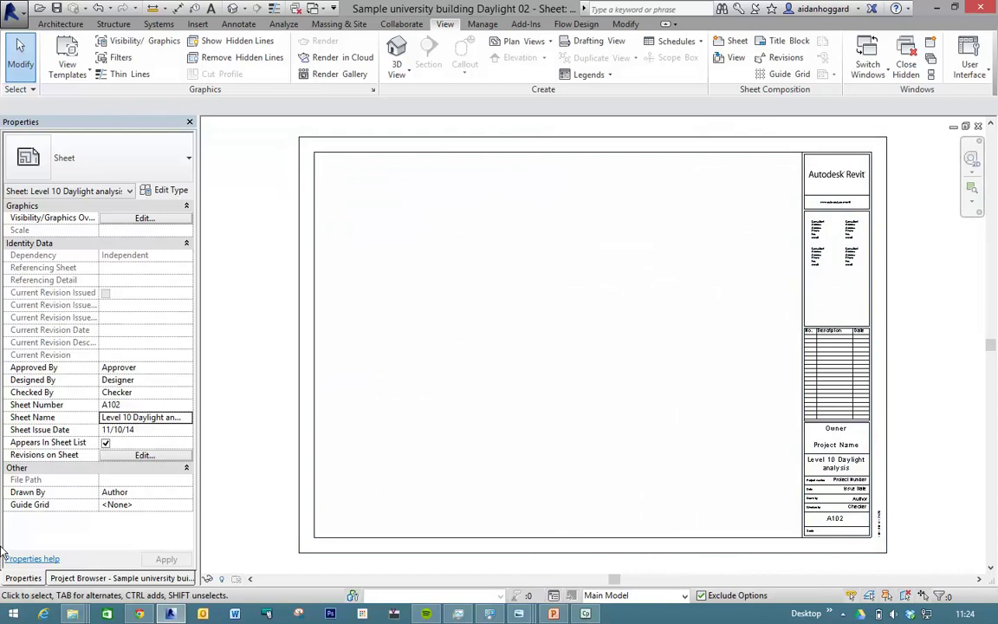
Try to place the Level 13 floor plan on sheet A102
{"action": "left_click", "coordinate": [79, 579]}
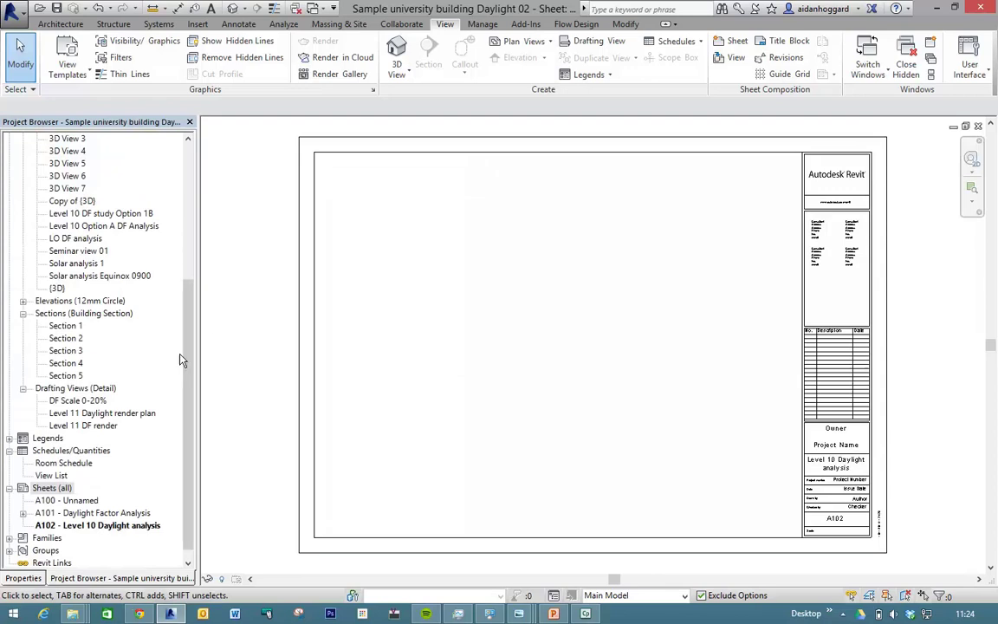
{"action": "left_click_drag", "start_coordinate": [191, 356], "coordinate": [194, 205]}
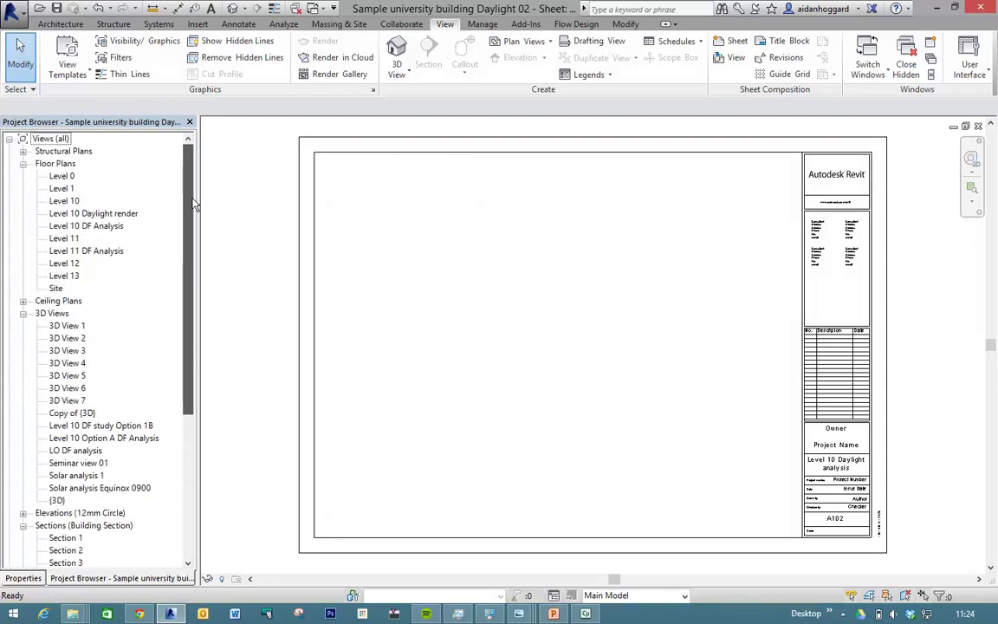
{"action": "left_click", "coordinate": [62, 275]}
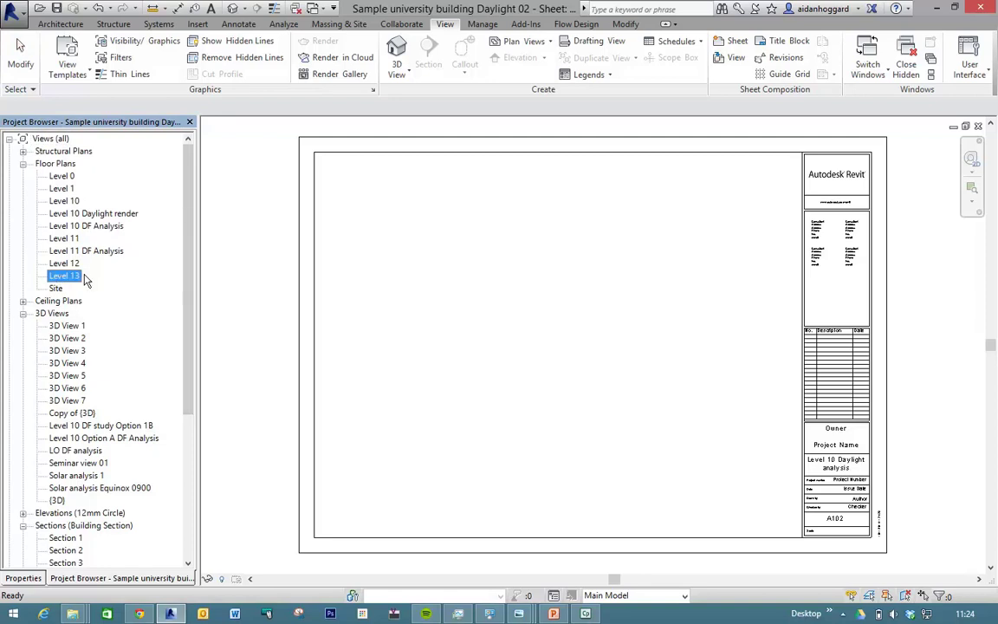
{"action": "left_click", "coordinate": [466, 325]}
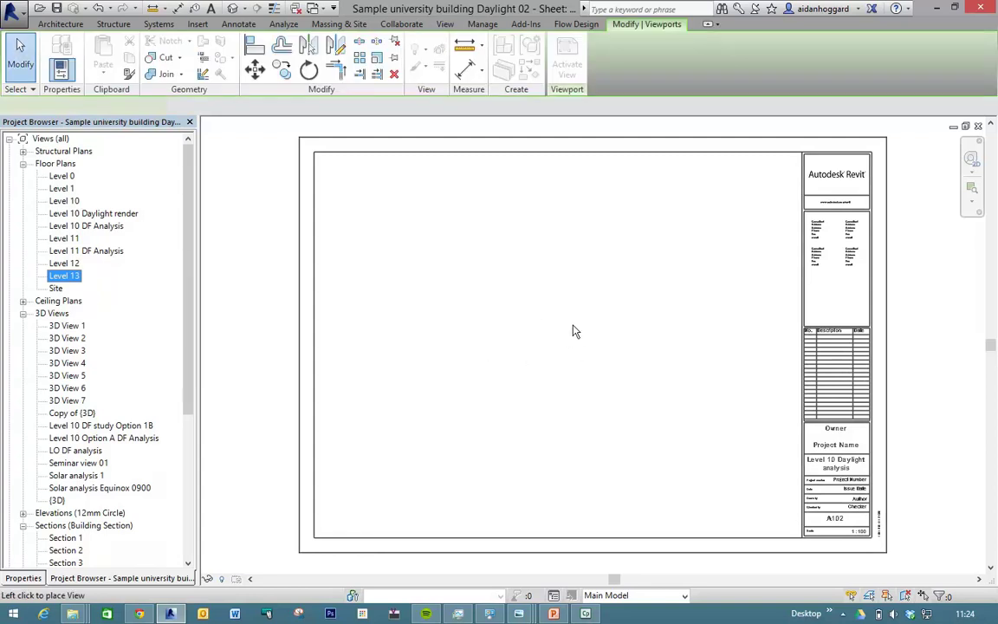
{"action": "left_click", "coordinate": [485, 333]}
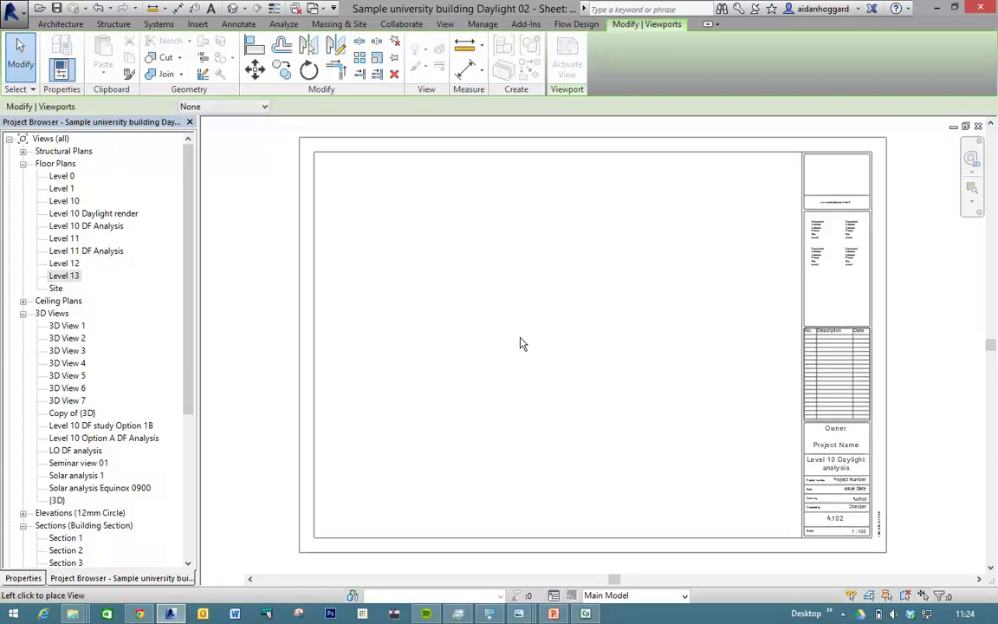
{"action": "left_click", "coordinate": [249, 298]}
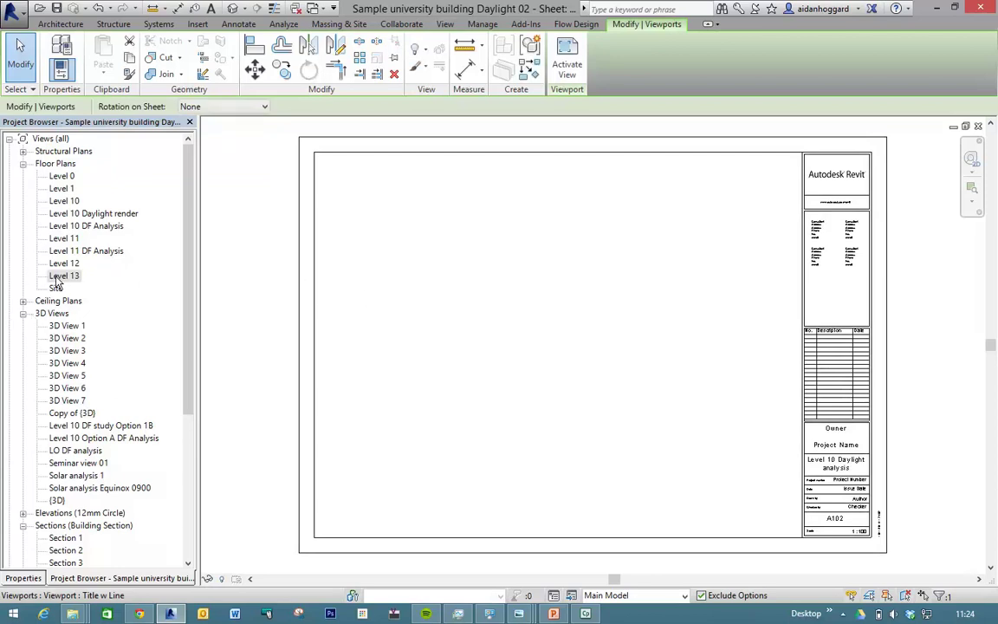
{"action": "left_click_drag", "start_coordinate": [64, 276], "coordinate": [461, 316]}
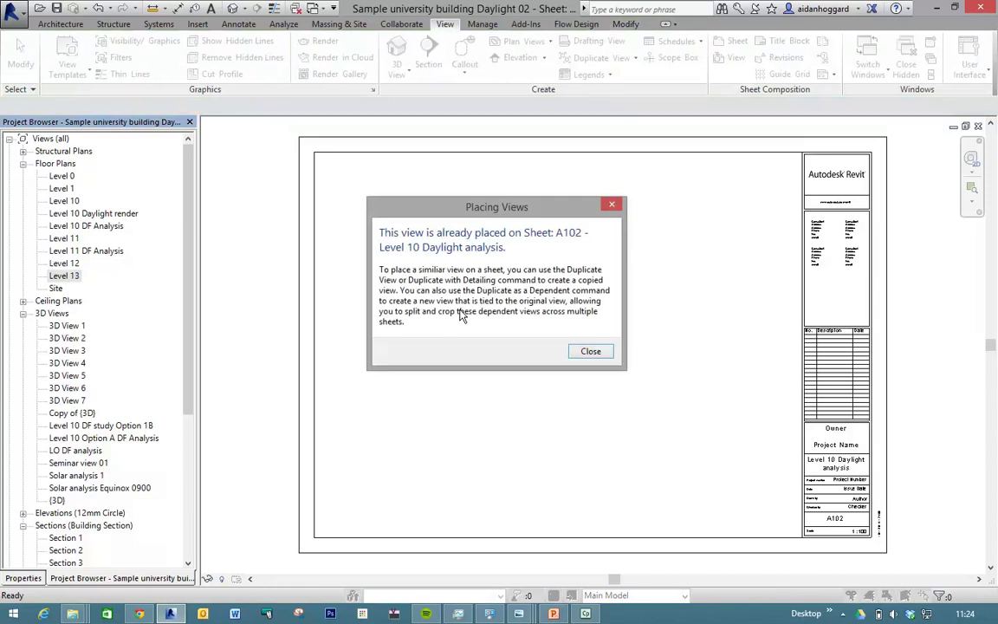
{"action": "left_click", "coordinate": [590, 351]}
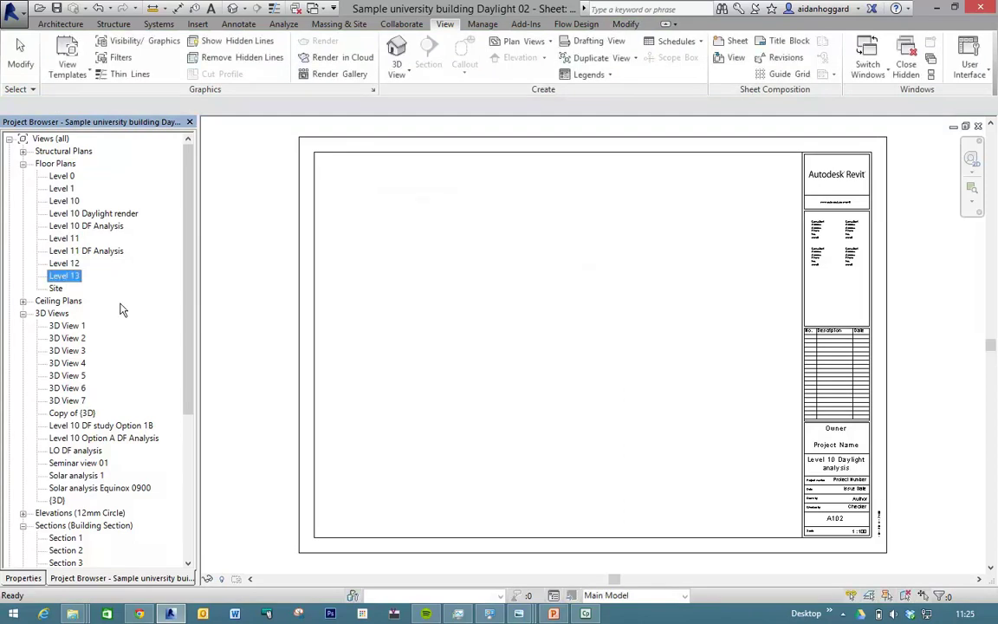
Try placing the Level 1 floor plan on sheet A102, check its extents against the sheet, and undo the placement
{"action": "left_click", "coordinate": [61, 190]}
{"action": "left_click_drag", "start_coordinate": [62, 188], "coordinate": [423, 269]}
{"action": "left_click_drag", "start_coordinate": [475, 310], "coordinate": [475, 310]}
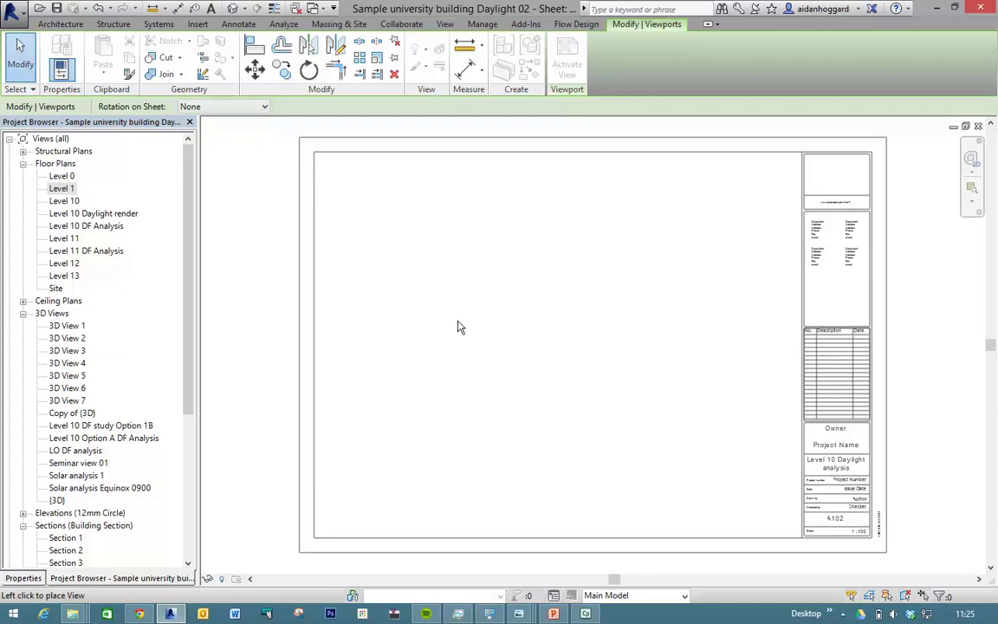
{"action": "left_click", "coordinate": [496, 330]}
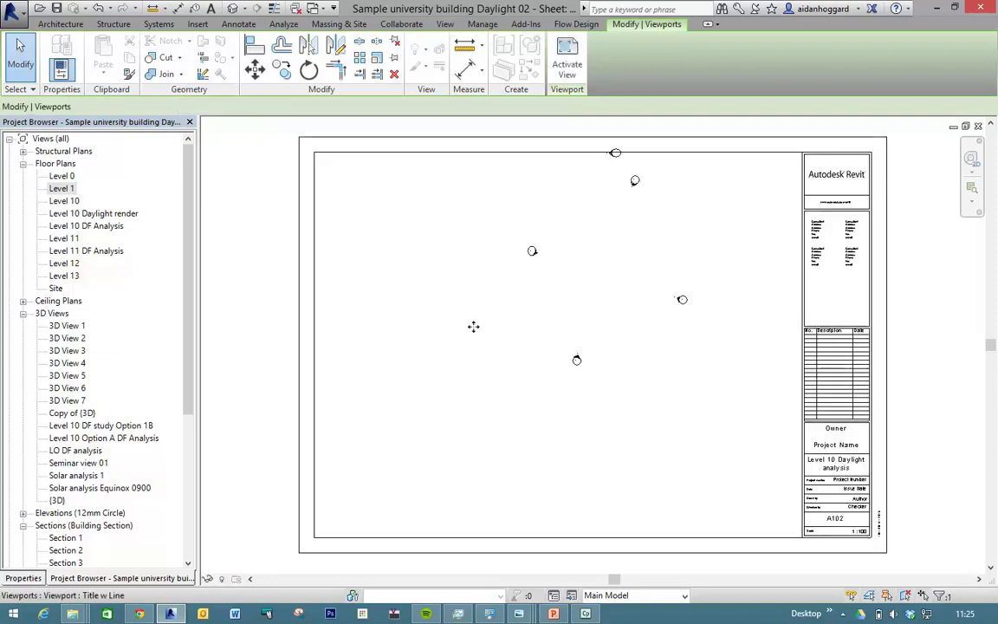
{"action": "left_click", "coordinate": [470, 325]}
{"action": "scroll", "coordinate": [472, 323], "scroll_direction": "down", "scroll_amount": 3}
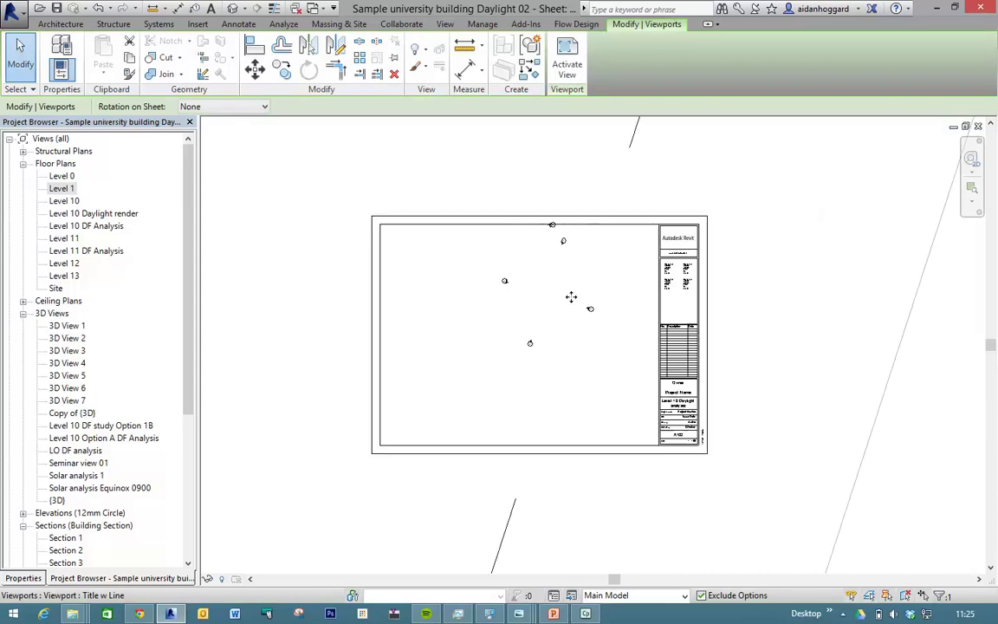
{"action": "scroll", "coordinate": [566, 299], "scroll_direction": "down", "scroll_amount": 6}
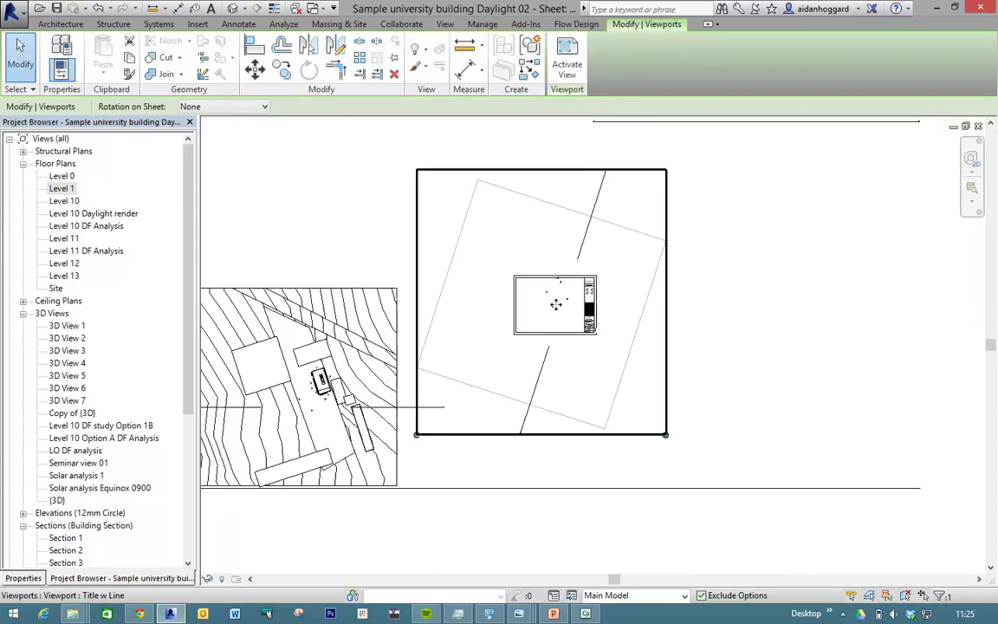
{"action": "scroll", "coordinate": [557, 302], "scroll_direction": "down", "scroll_amount": 2}
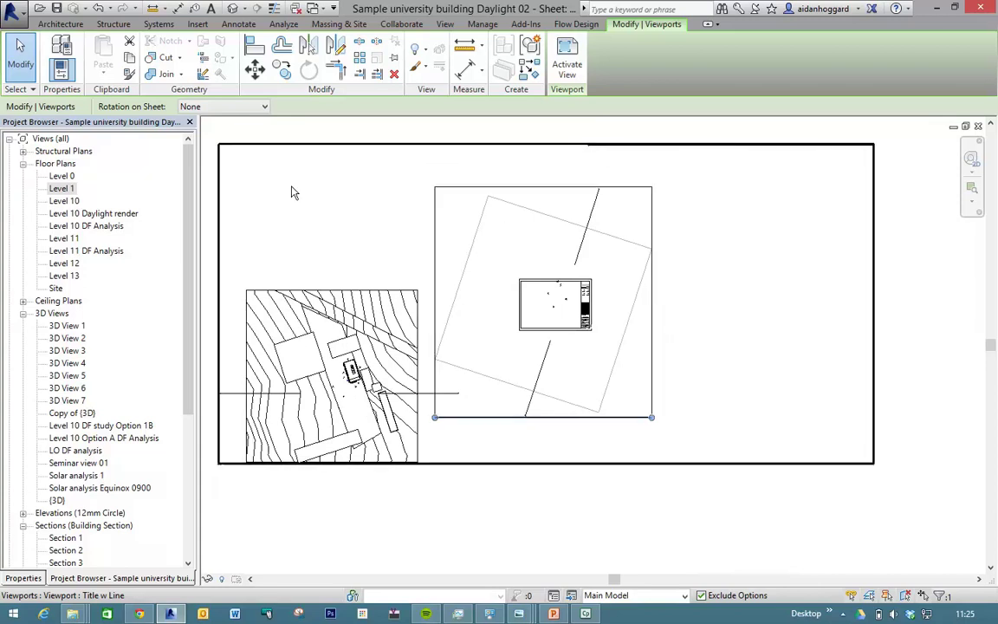
{"action": "left_click", "coordinate": [95, 7]}
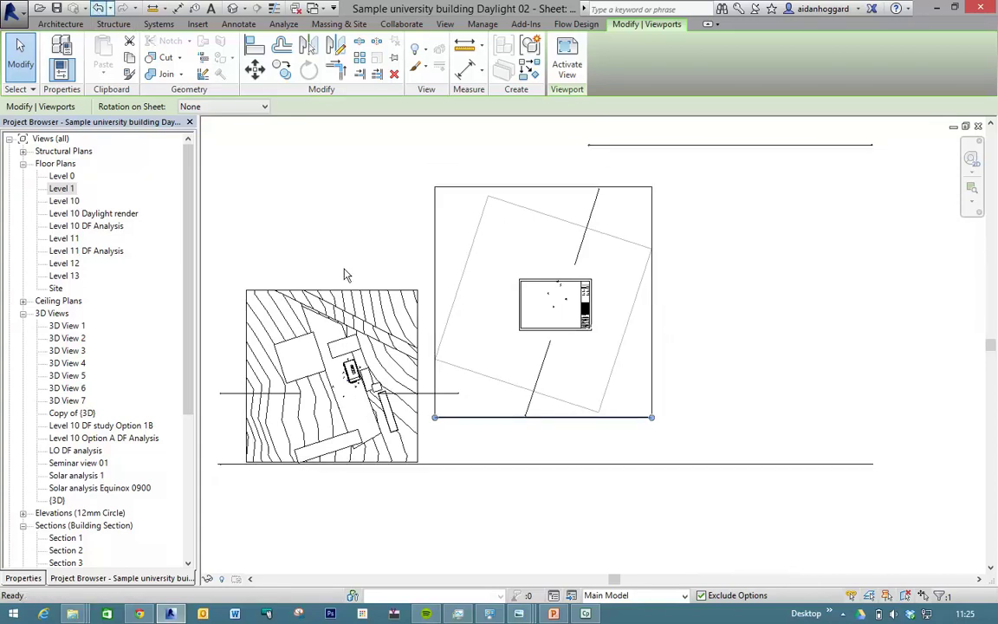
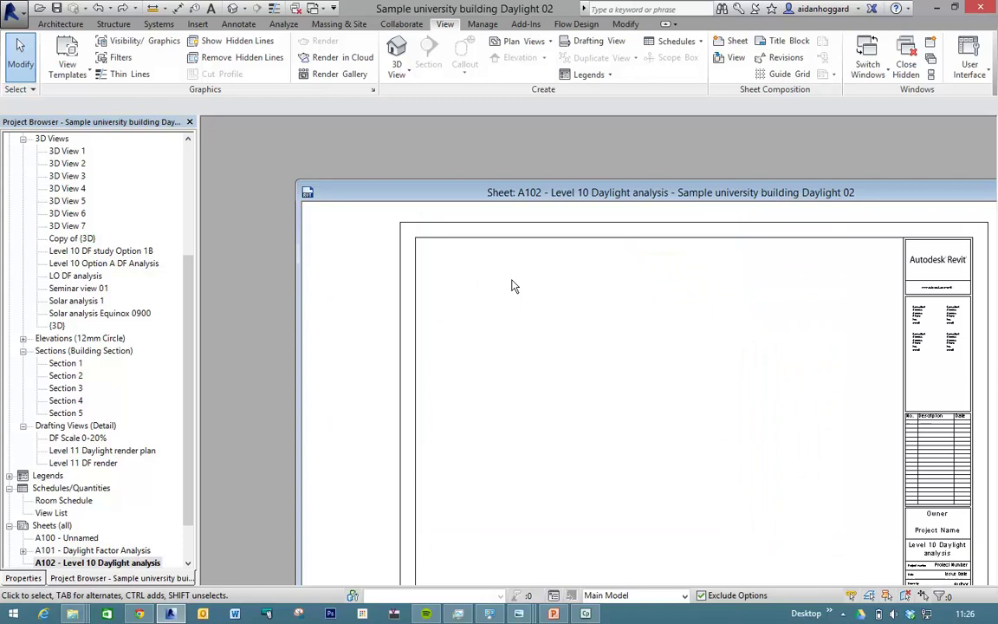
Close the A101 Daylight Factor Analysis sheet and maximize the A102 Level 10 Daylight analysis sheet
{"action": "double_click", "coordinate": [546, 193]}
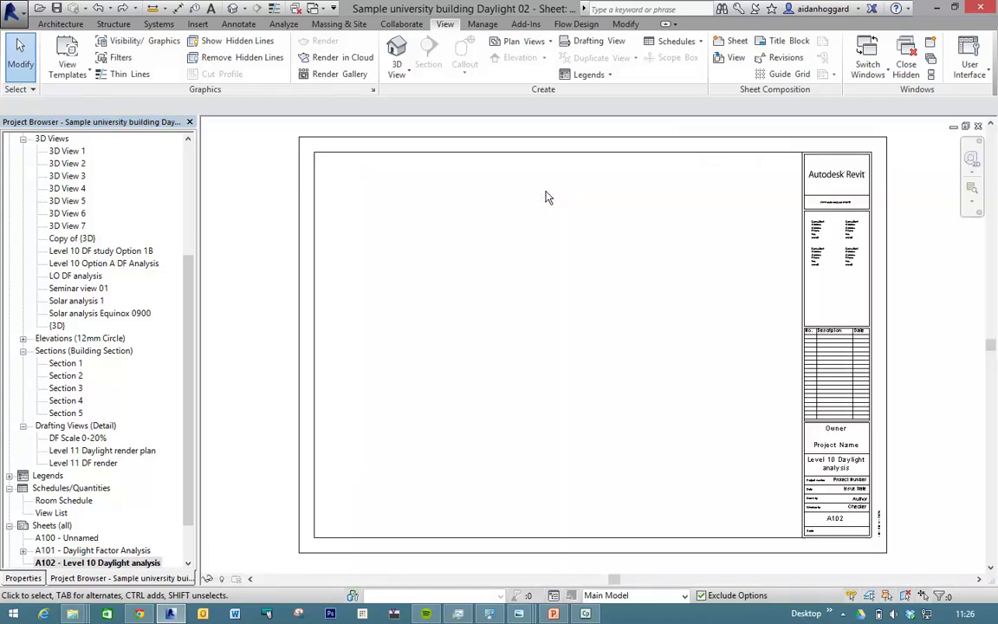
{"action": "key", "text": "ctrl+Tab"}
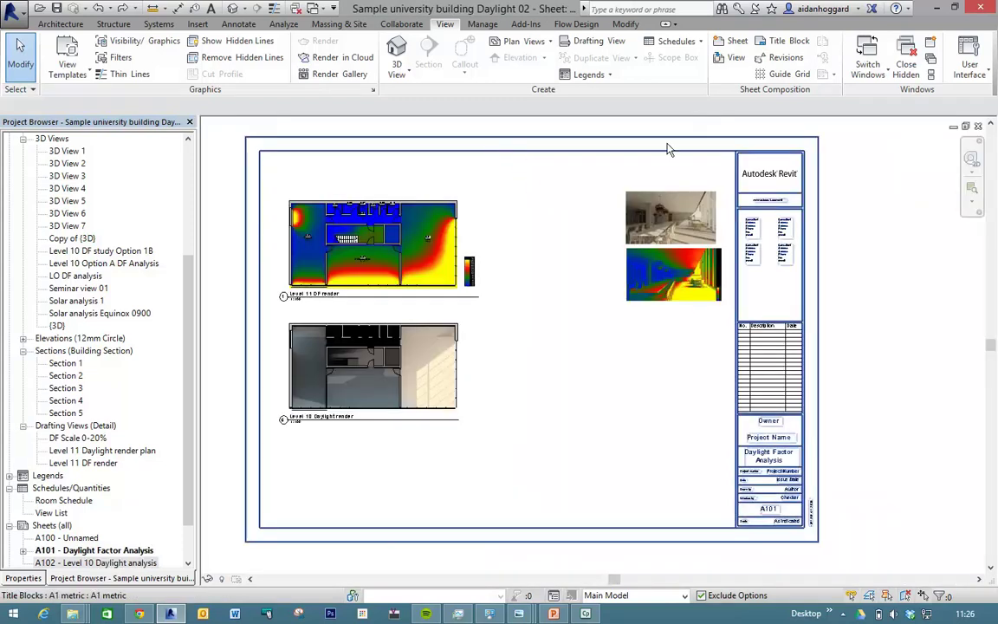
{"action": "left_click", "coordinate": [978, 127]}
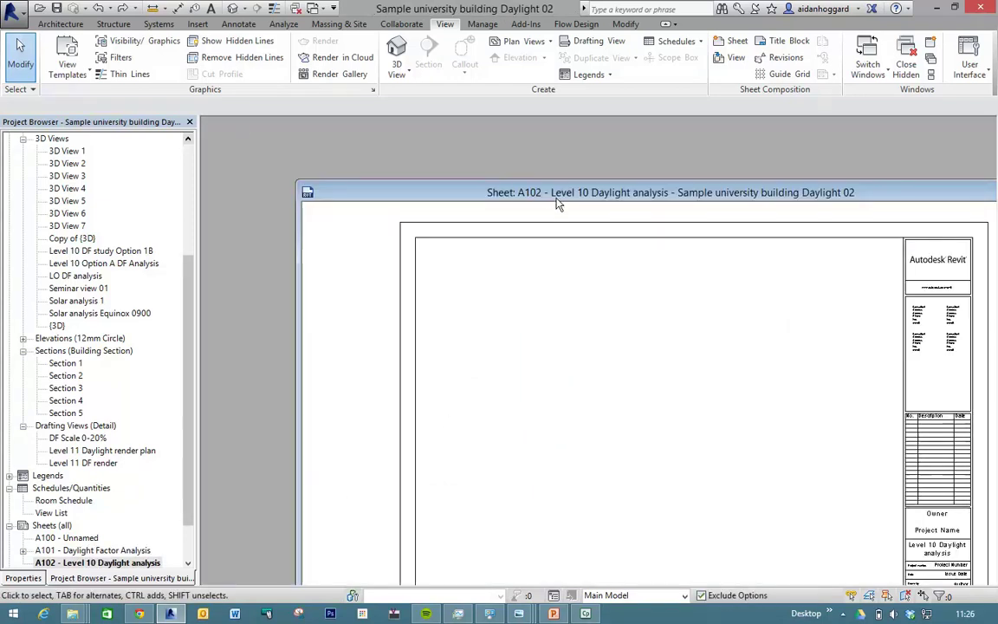
{"action": "double_click", "coordinate": [552, 195]}
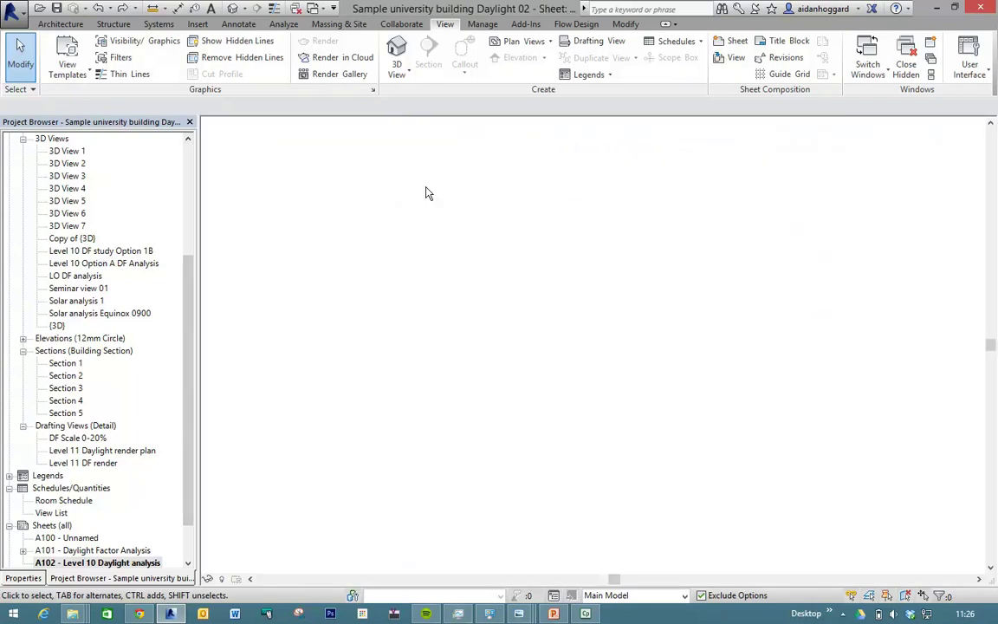
Start importing an image, open the user's personal folder from the Desktop, and show its contents in Details view
{"action": "left_click", "coordinate": [198, 24]}
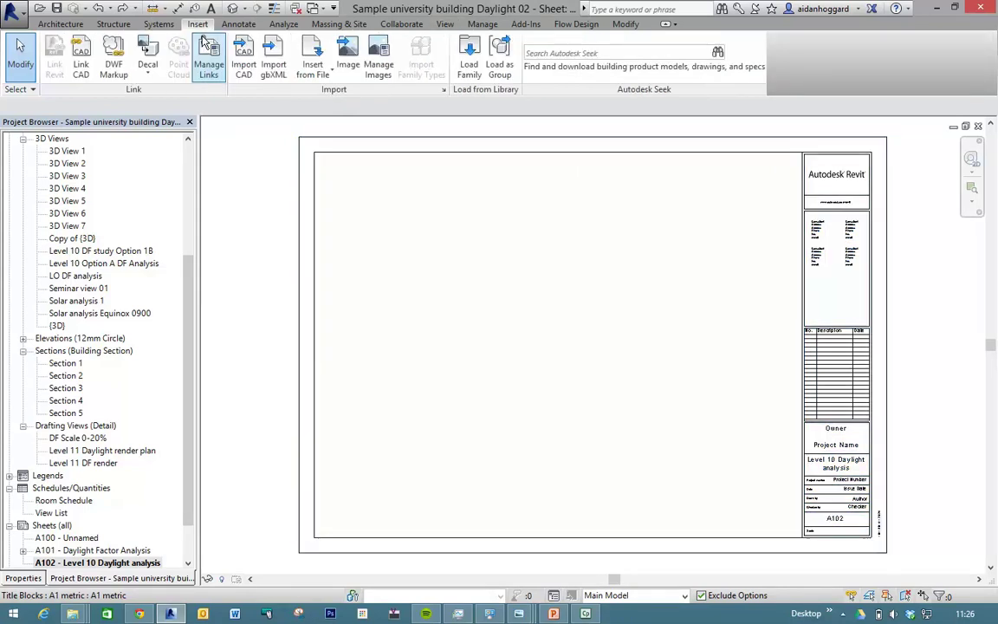
{"action": "left_click", "coordinate": [346, 53]}
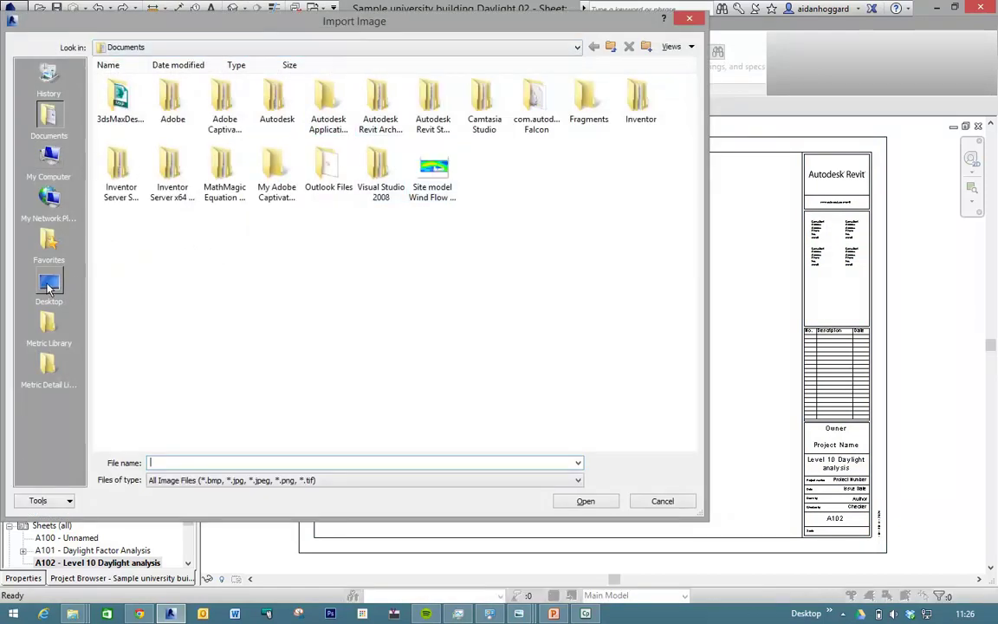
{"action": "left_click", "coordinate": [43, 279]}
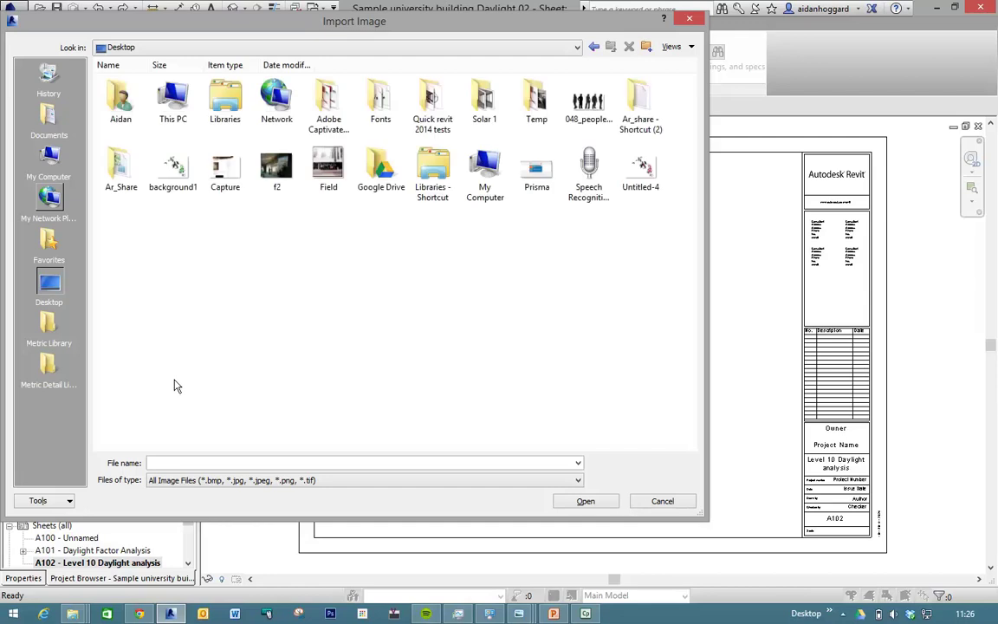
{"action": "left_click", "coordinate": [120, 100]}
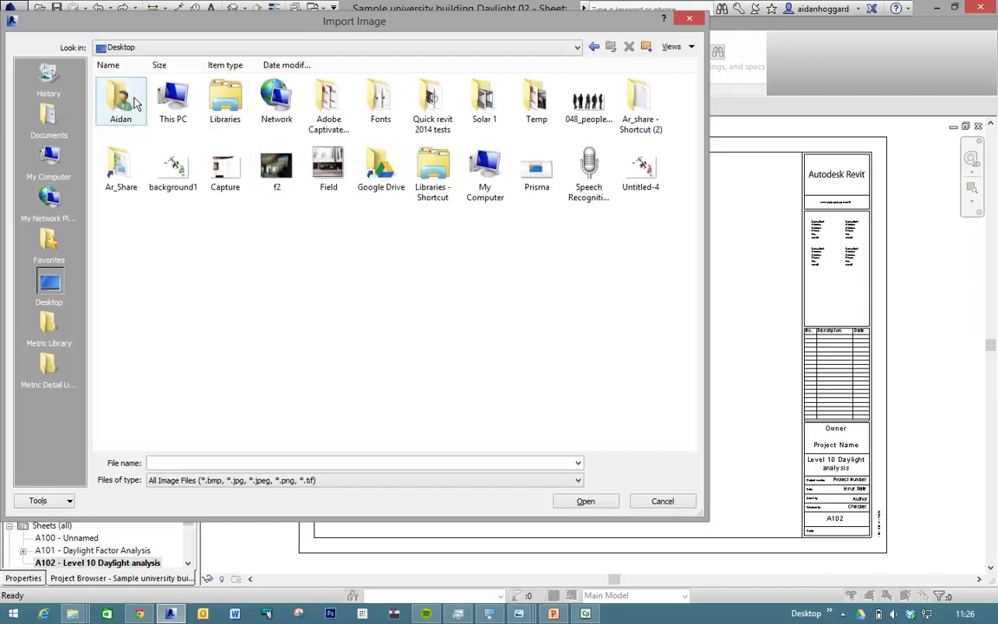
{"action": "double_click", "coordinate": [121, 99]}
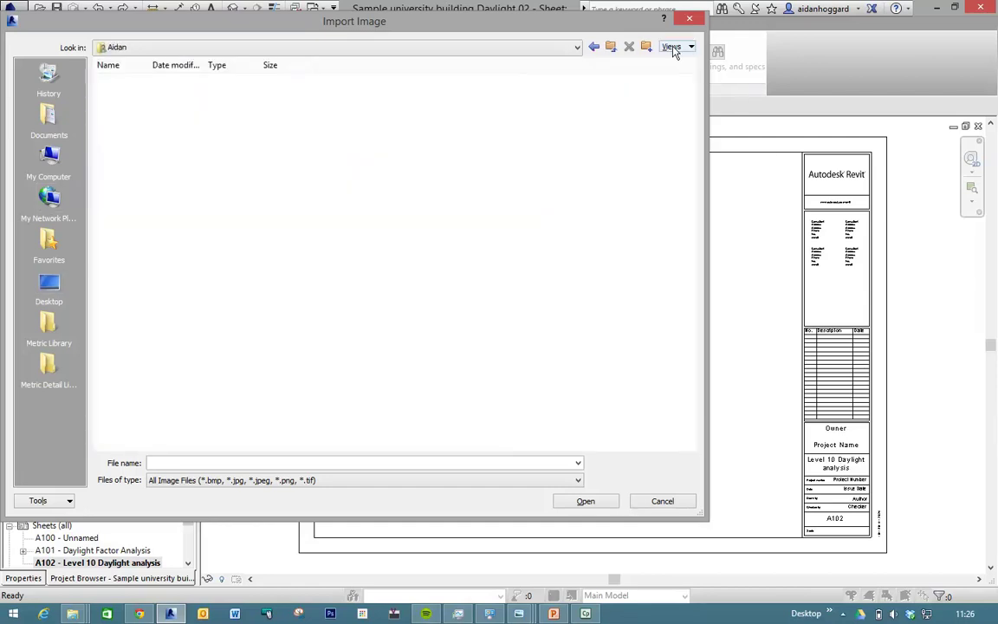
{"action": "left_click", "coordinate": [684, 48]}
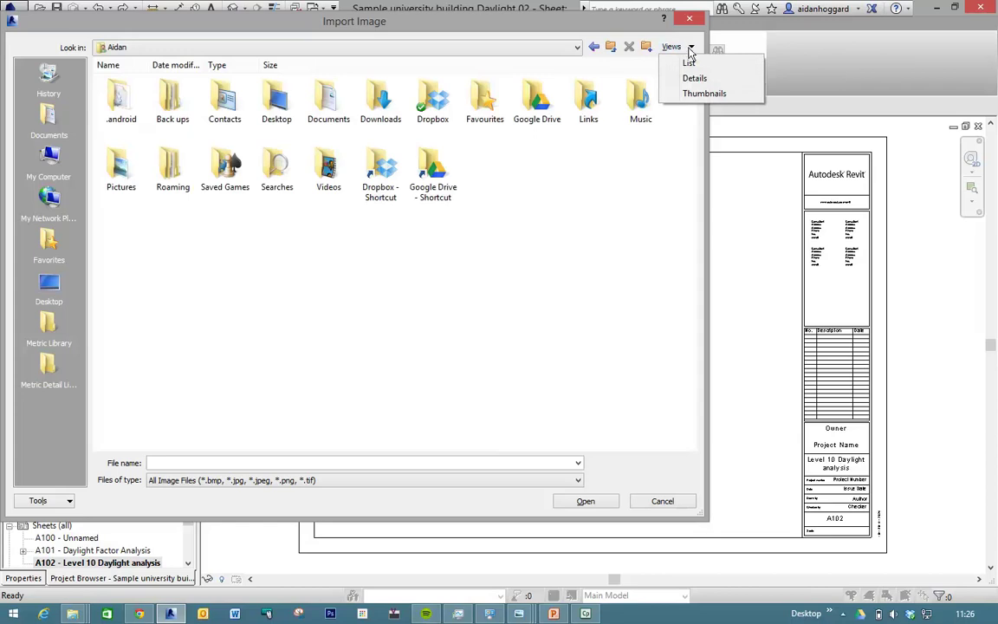
{"action": "left_click", "coordinate": [696, 78]}
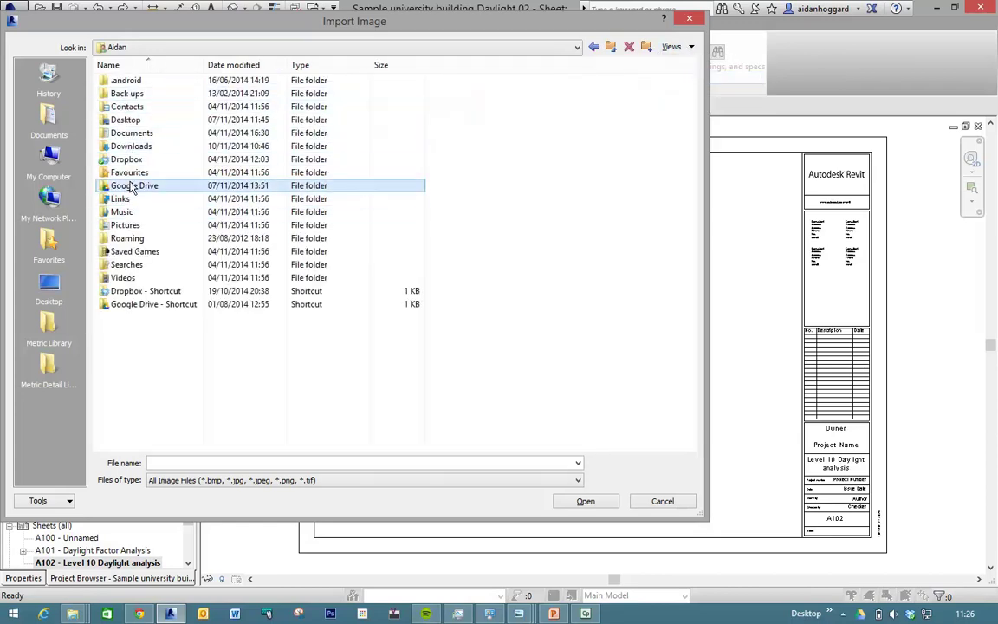
Browse through Google Drive, 2014-15, MScSAS 2014-15, Director MScSAS, Modules, ARC6780 BESA and 09 Daylight analysis 01 to the Example images folder
{"action": "left_click_drag", "start_coordinate": [132, 188], "coordinate": [104, 196]}
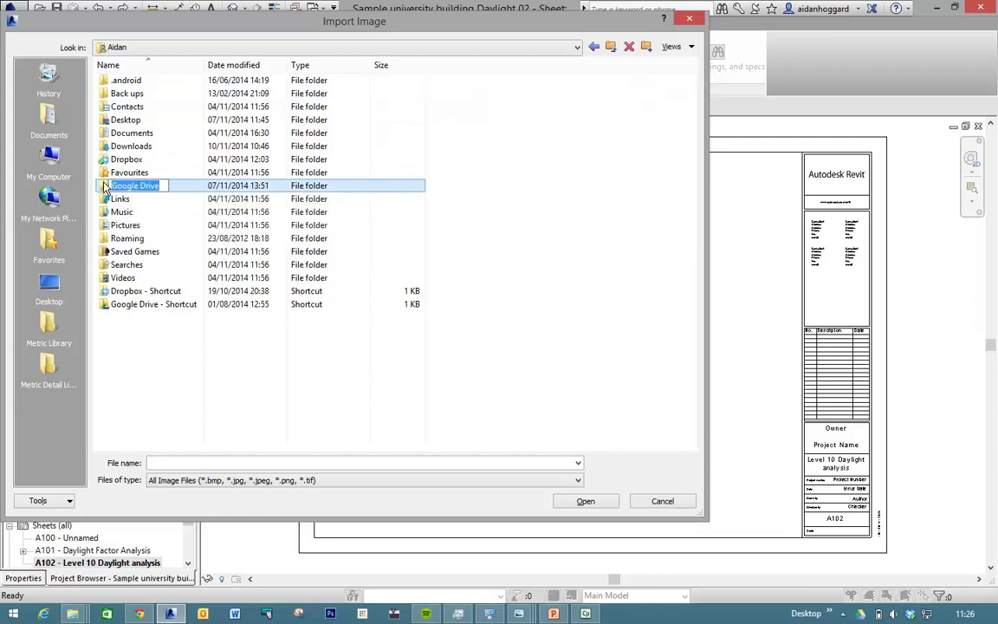
{"action": "key", "text": "Escape"}
{"action": "double_click", "coordinate": [103, 184]}
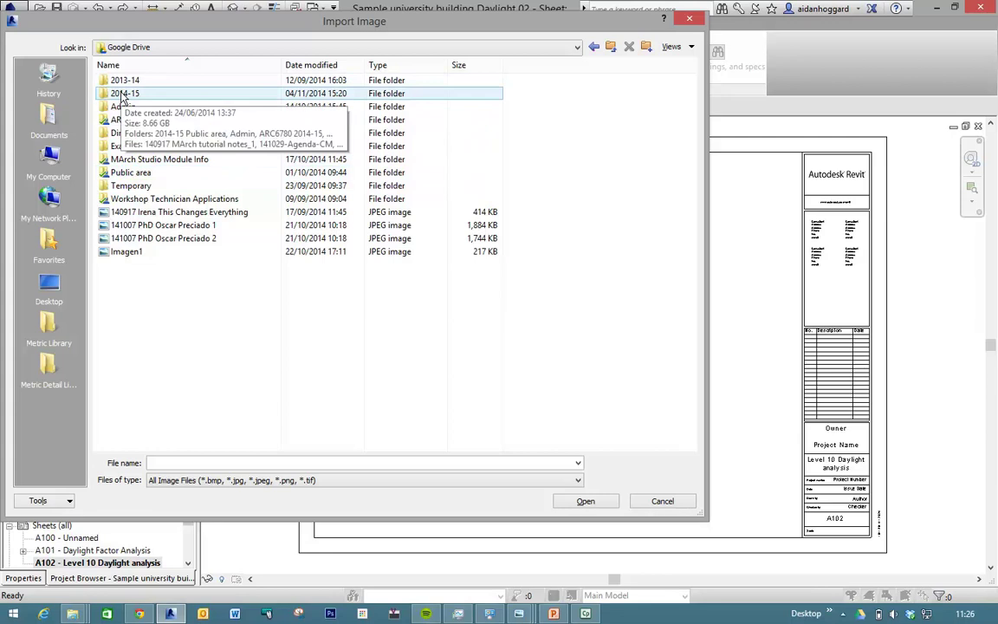
{"action": "double_click", "coordinate": [123, 95]}
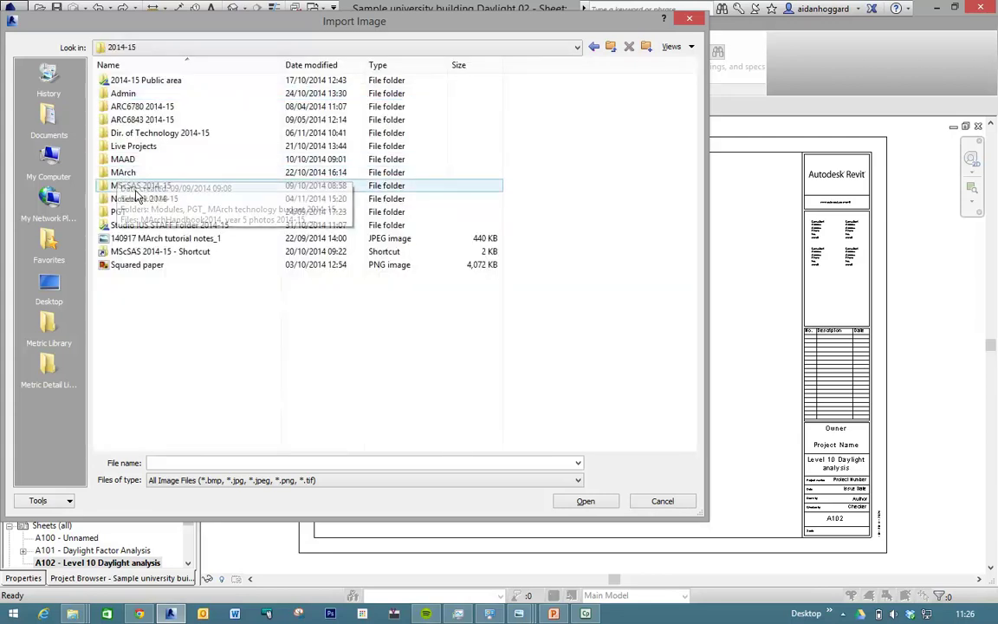
{"action": "double_click", "coordinate": [132, 186]}
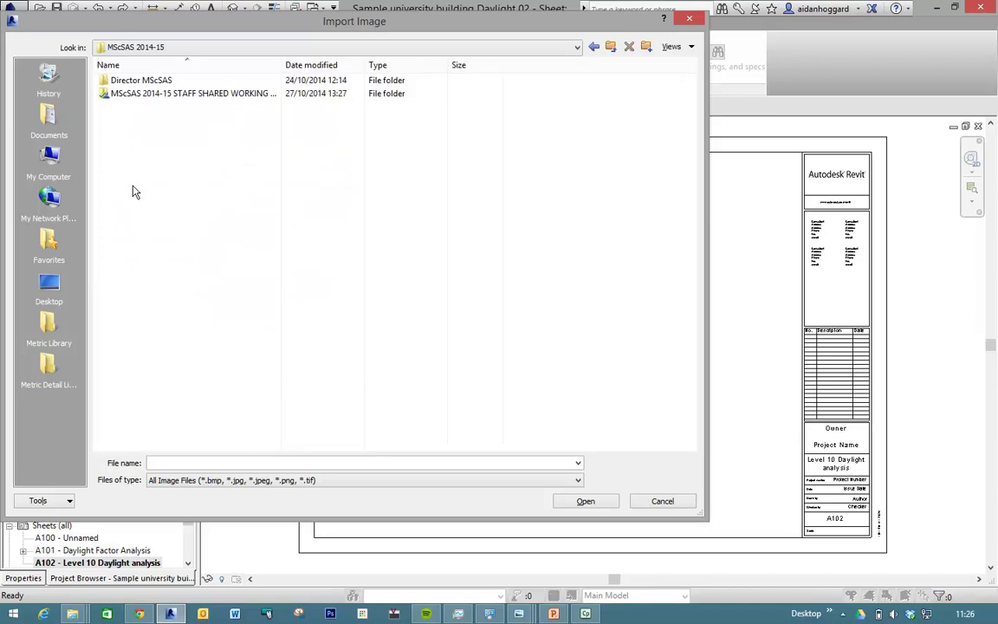
{"action": "double_click", "coordinate": [128, 82]}
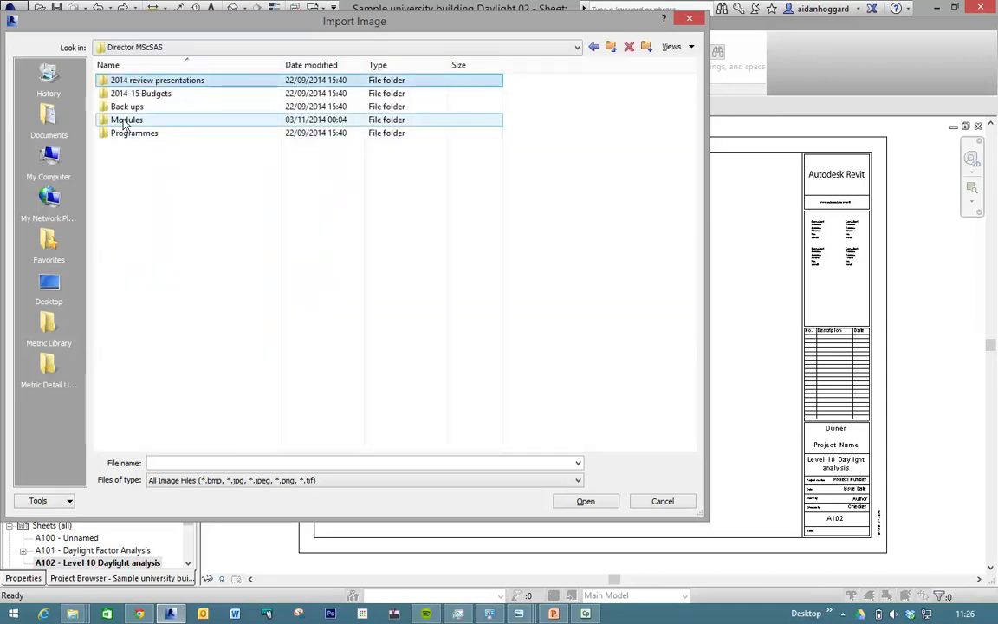
{"action": "double_click", "coordinate": [123, 120]}
{"action": "double_click", "coordinate": [130, 82]}
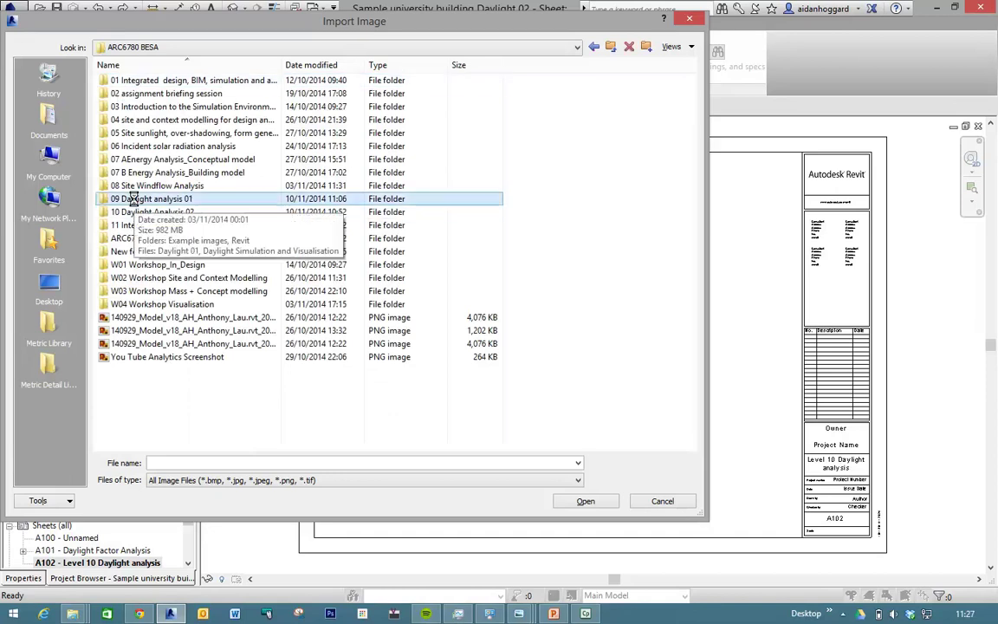
{"action": "double_click", "coordinate": [135, 201]}
{"action": "double_click", "coordinate": [111, 80]}
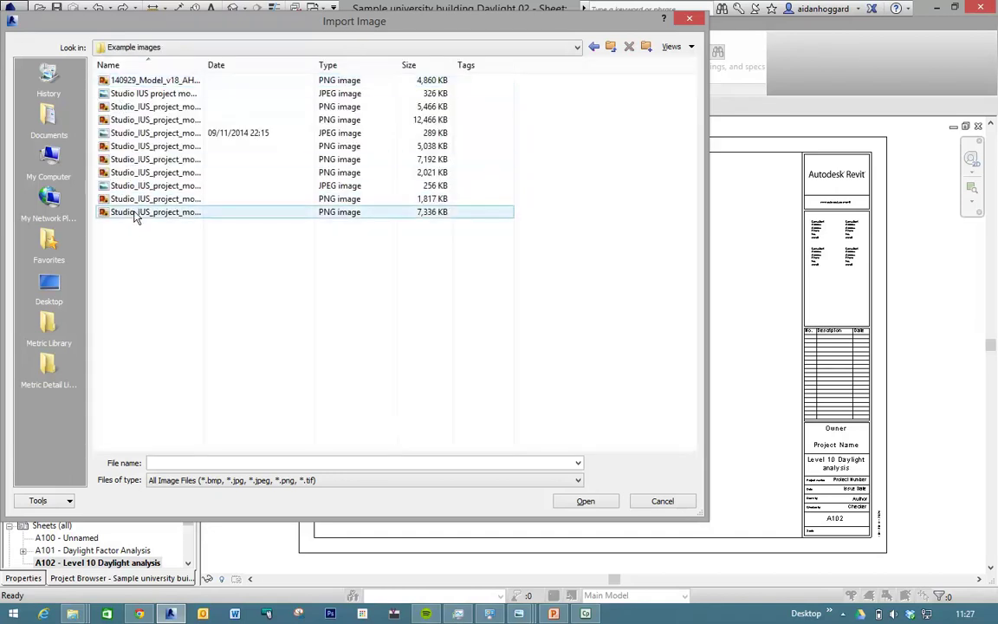
Import the 256 KB JPEG daylight factor image ending in INT_Veg_cafe and place it in the middle of sheet A102
{"action": "left_click", "coordinate": [134, 215]}
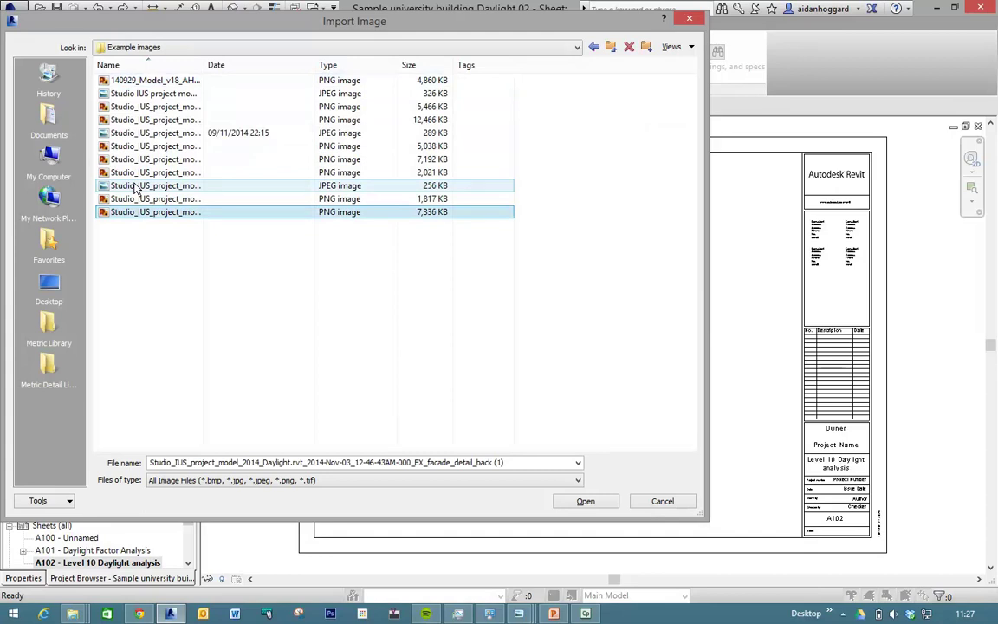
{"action": "left_click", "coordinate": [136, 185]}
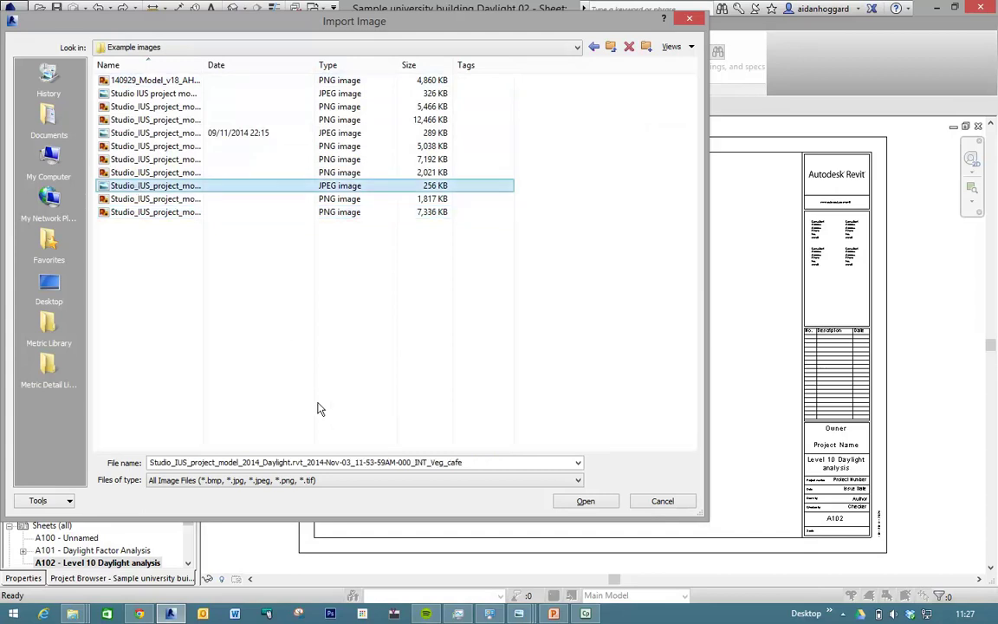
{"action": "left_click", "coordinate": [584, 502]}
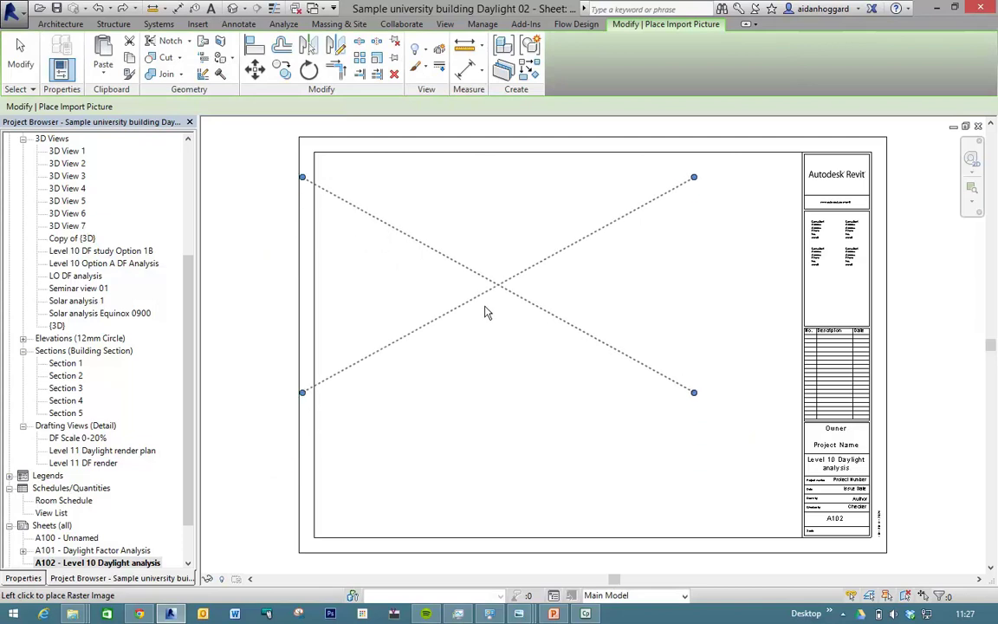
{"action": "left_click", "coordinate": [564, 314]}
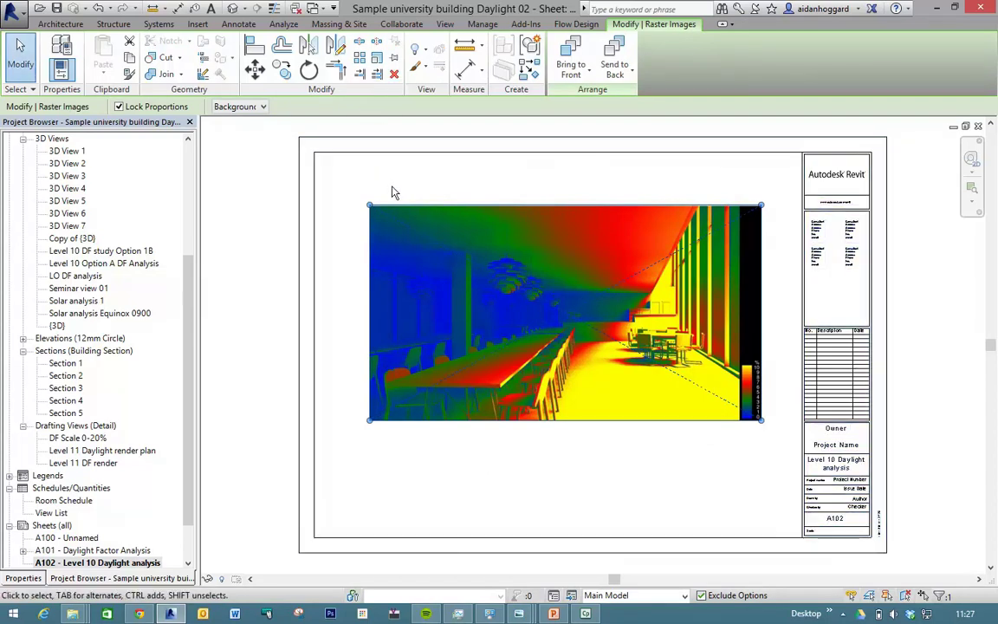
Scale the daylight factor image numerically by 0.5, using its upper-right corner as the origin
{"action": "left_click", "coordinate": [377, 59]}
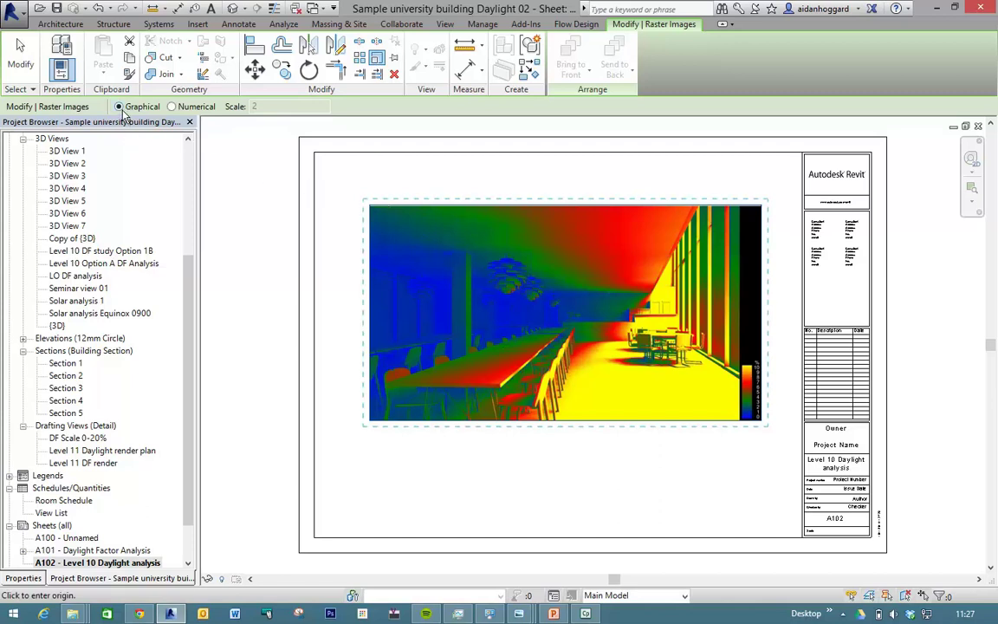
{"action": "left_click", "coordinate": [171, 106]}
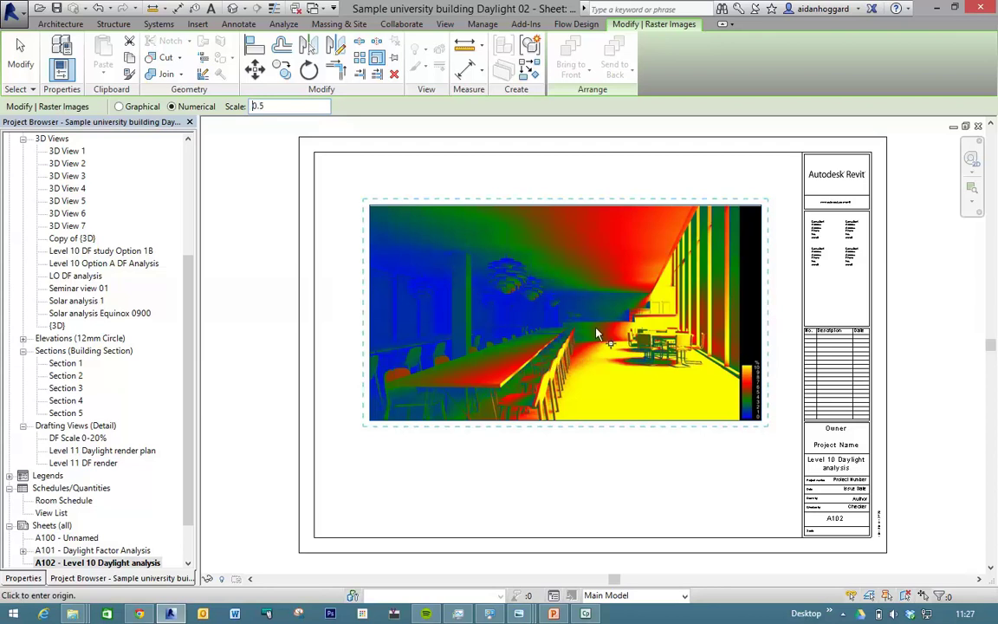
{"action": "left_click", "coordinate": [761, 205]}
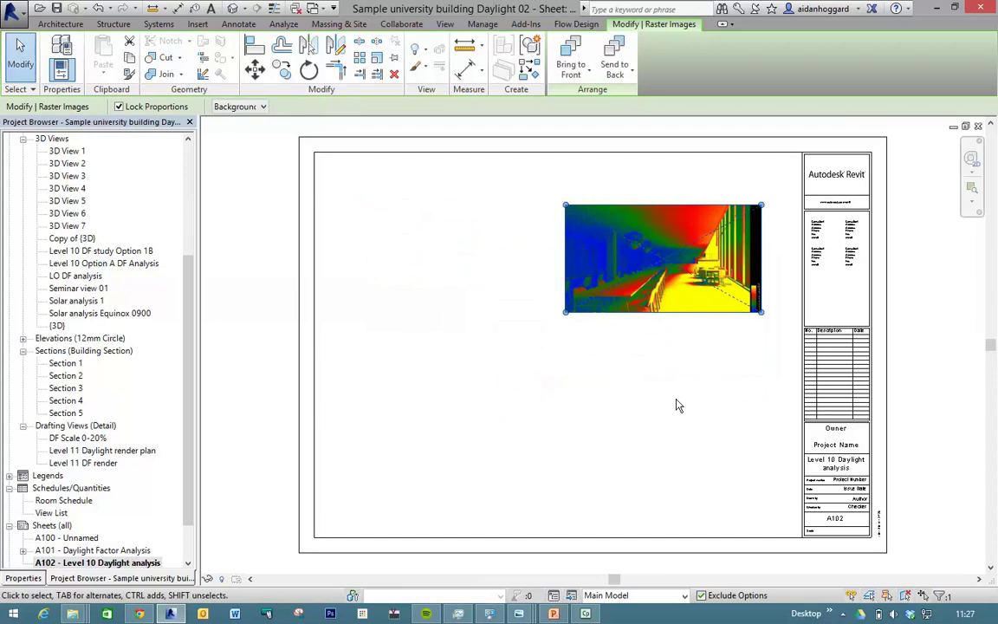
{"action": "left_click", "coordinate": [679, 401]}
Move the daylight factor image up into the upper-right corner of the drawing area, beside the title block
{"action": "left_click", "coordinate": [576, 256]}
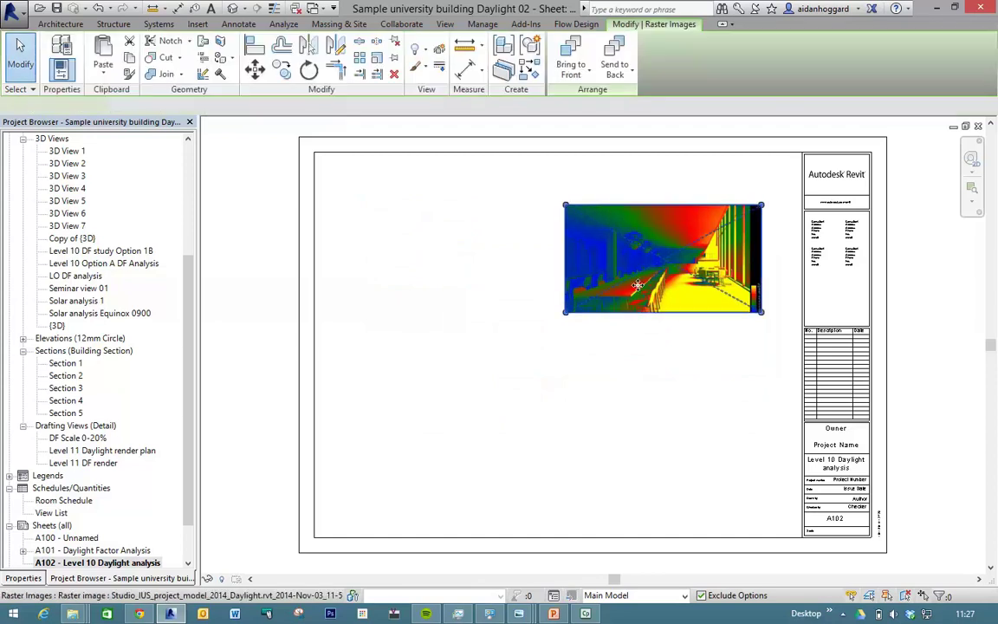
{"action": "left_click_drag", "start_coordinate": [641, 303], "coordinate": [665, 272]}
{"action": "left_click", "coordinate": [642, 405]}
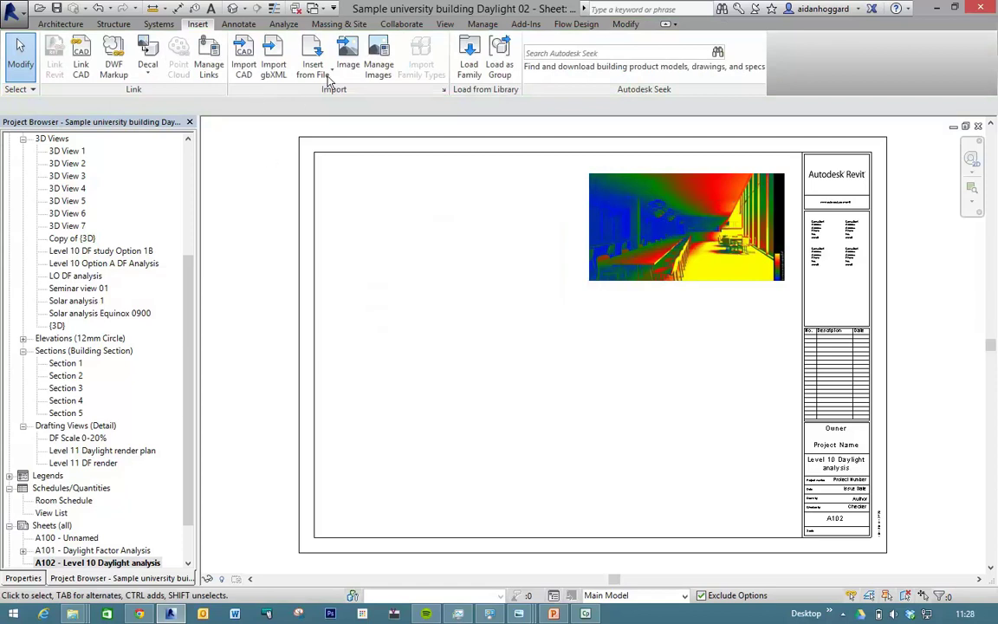
Import the rendered cafe interior image, picked from the thumbnails in Example images, and place it on the sheet below the daylight factor image
{"action": "left_click", "coordinate": [349, 59]}
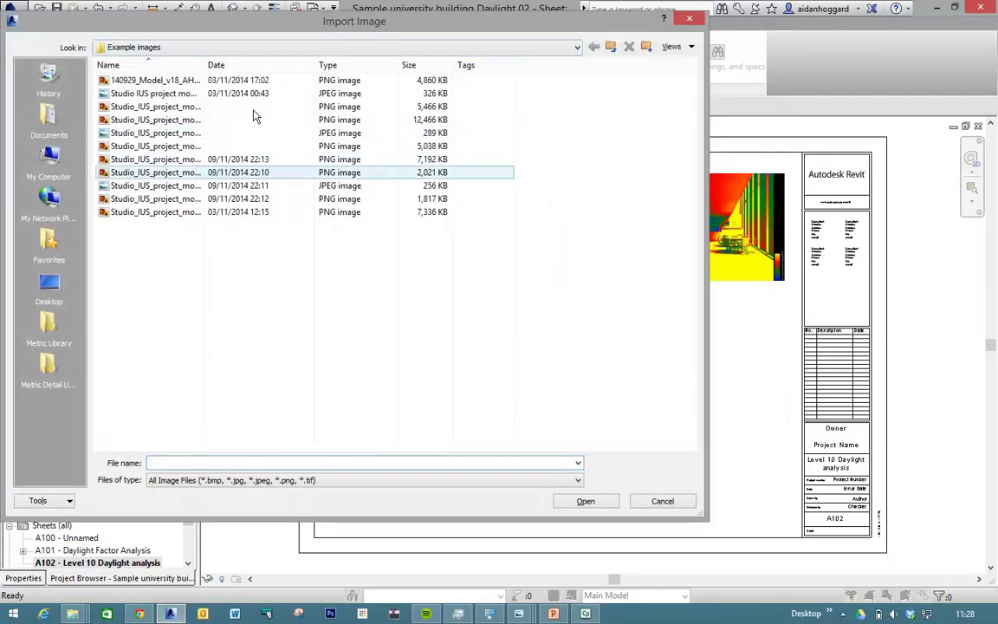
{"action": "left_click", "coordinate": [686, 49]}
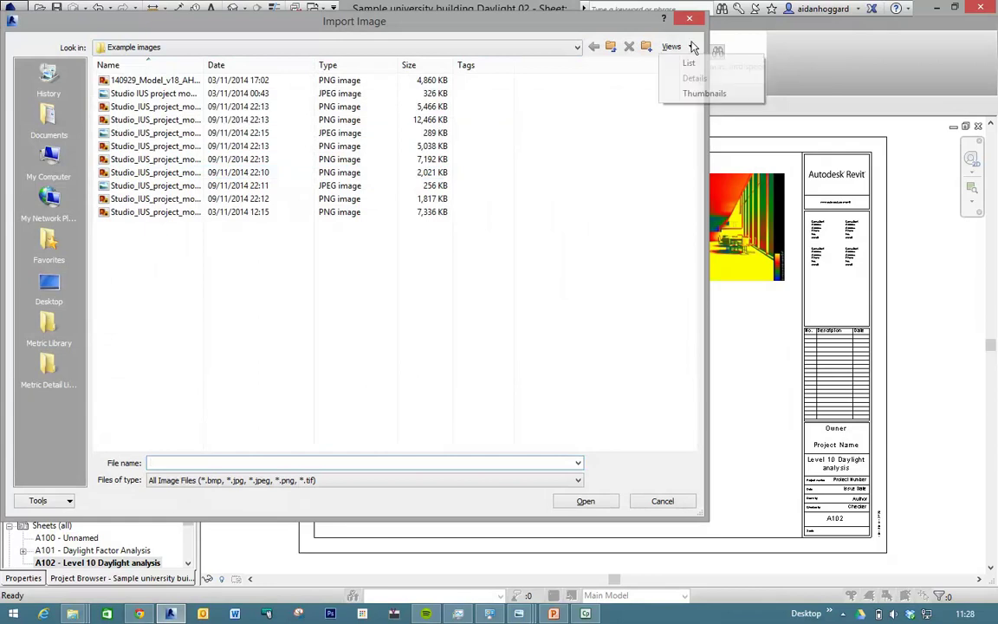
{"action": "left_click", "coordinate": [697, 91]}
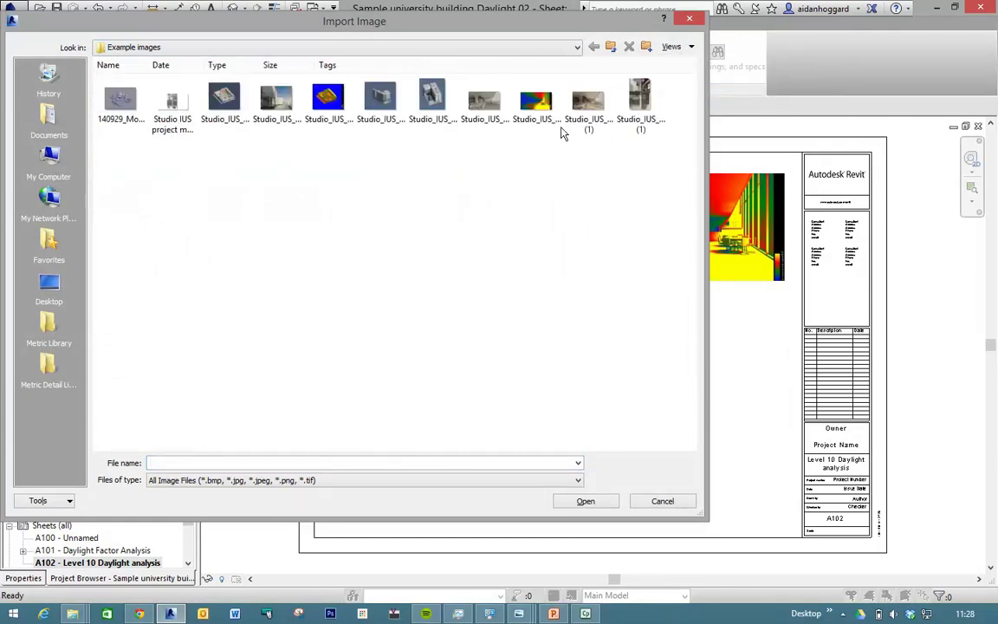
{"action": "left_click", "coordinate": [588, 102]}
{"action": "left_click", "coordinate": [585, 500]}
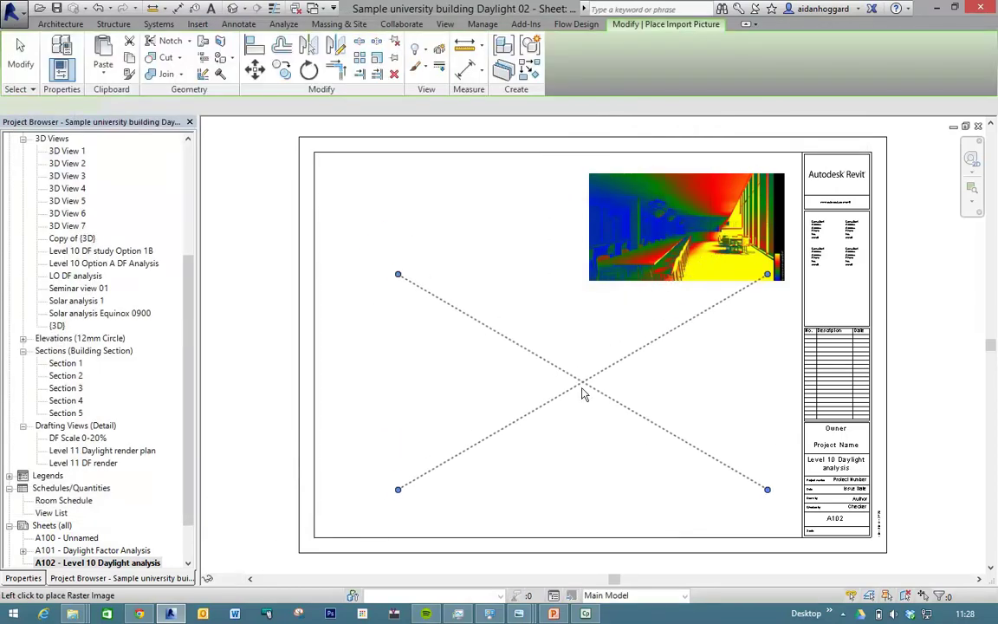
{"action": "left_click", "coordinate": [553, 435]}
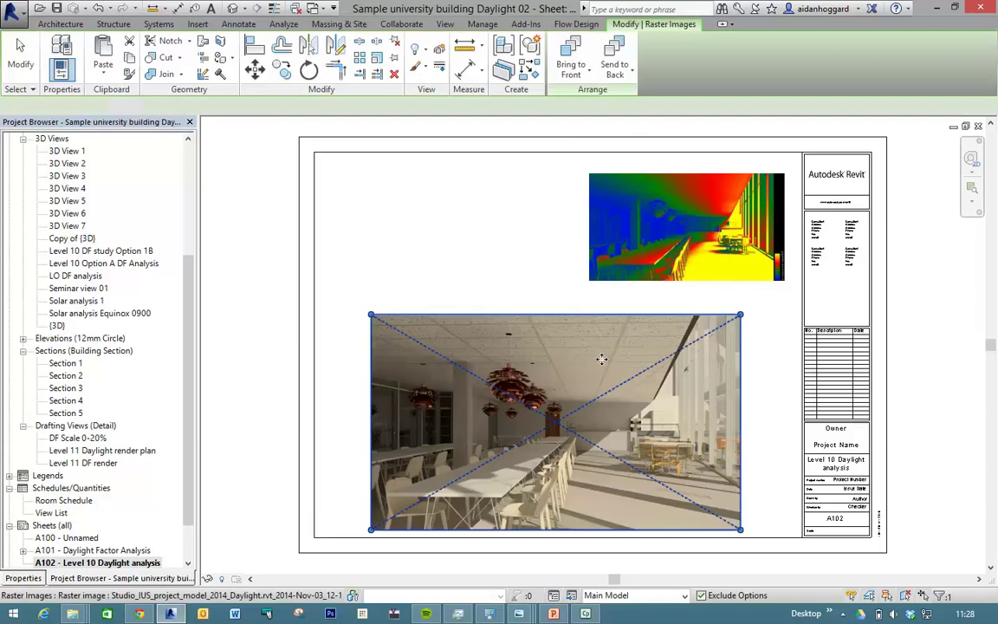
Move the cafe render by its upper-right corner onto the lower edge of the daylight factor image
{"action": "mouse_move", "coordinate": [617, 347]}
{"action": "left_mouse_down"}
{"action": "mouse_move", "coordinate": [652, 340]}
{"action": "mouse_move", "coordinate": [604, 351]}
{"action": "left_mouse_up"}
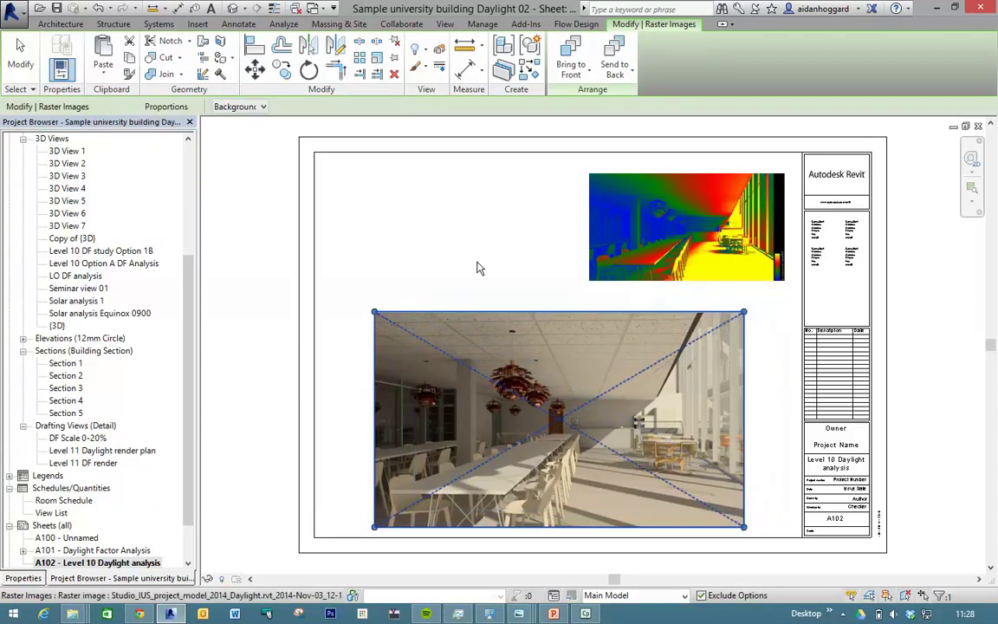
{"action": "left_click", "coordinate": [255, 69]}
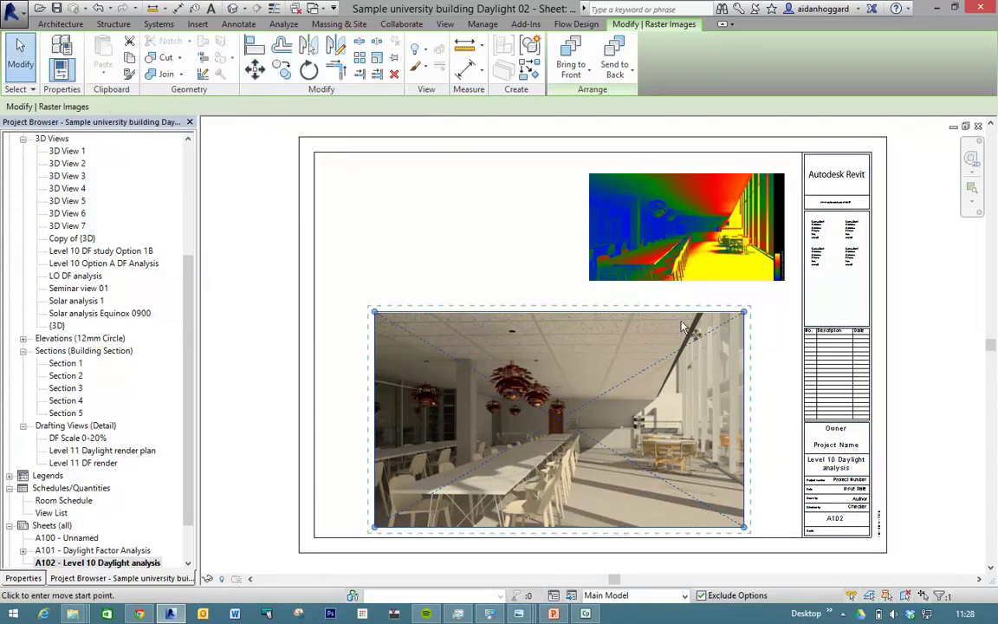
{"action": "left_click", "coordinate": [750, 307]}
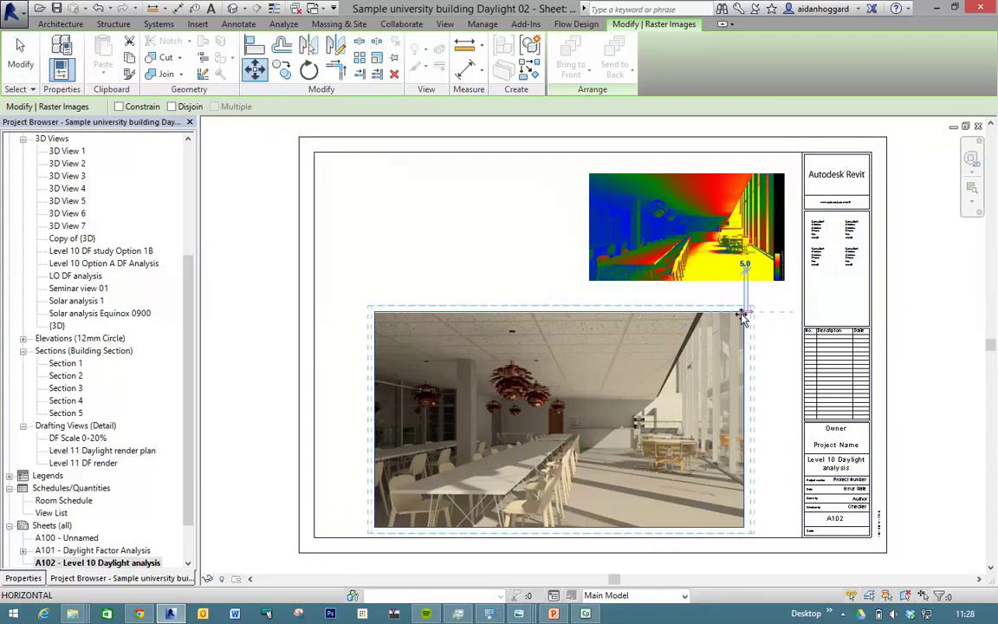
{"action": "left_click", "coordinate": [778, 279]}
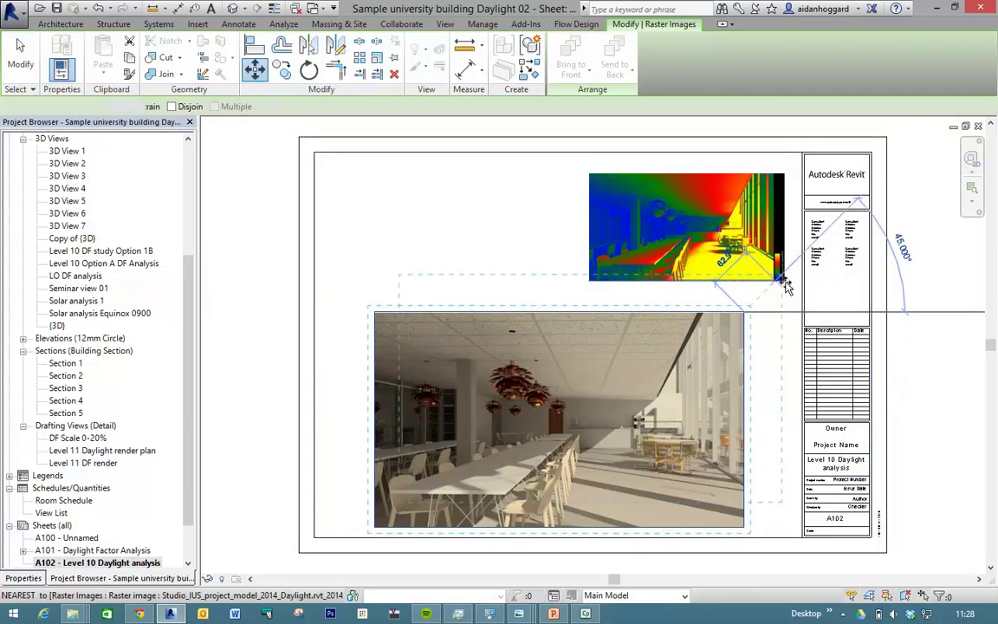
Move the cafe render horizontally so its upper-right corner meets the lower-right corner of the daylight factor image
{"action": "scroll", "coordinate": [780, 279], "scroll_direction": "up", "scroll_amount": 5}
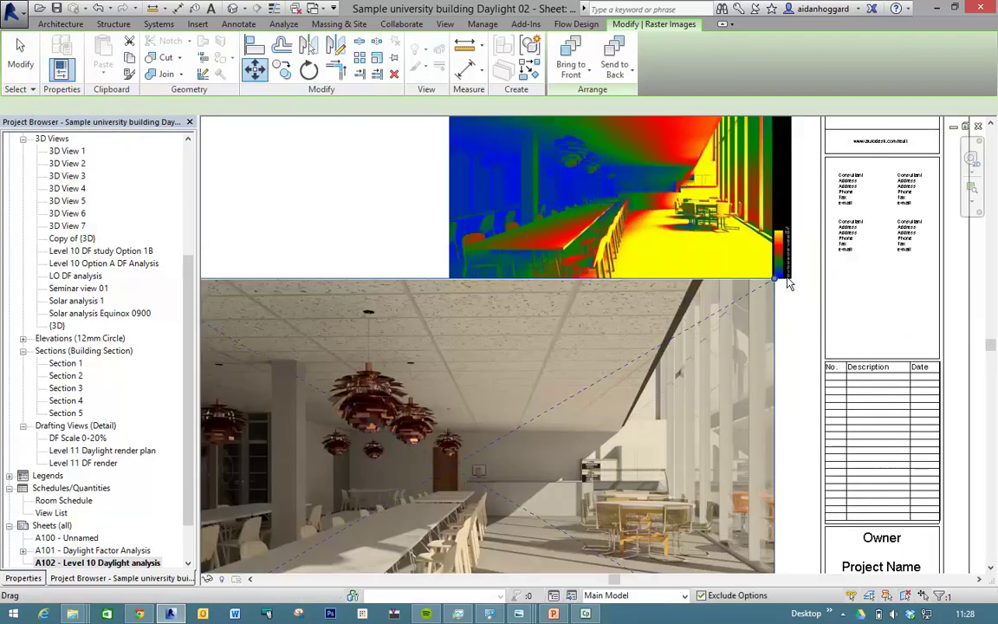
{"action": "left_click", "coordinate": [254, 70]}
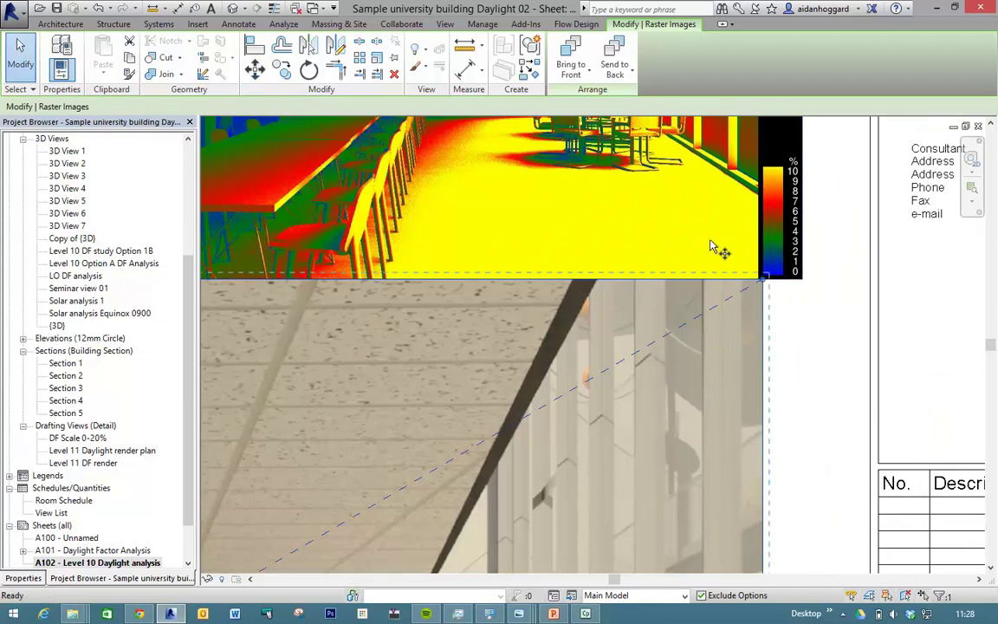
{"action": "left_click", "coordinate": [768, 282]}
{"action": "left_click", "coordinate": [797, 278]}
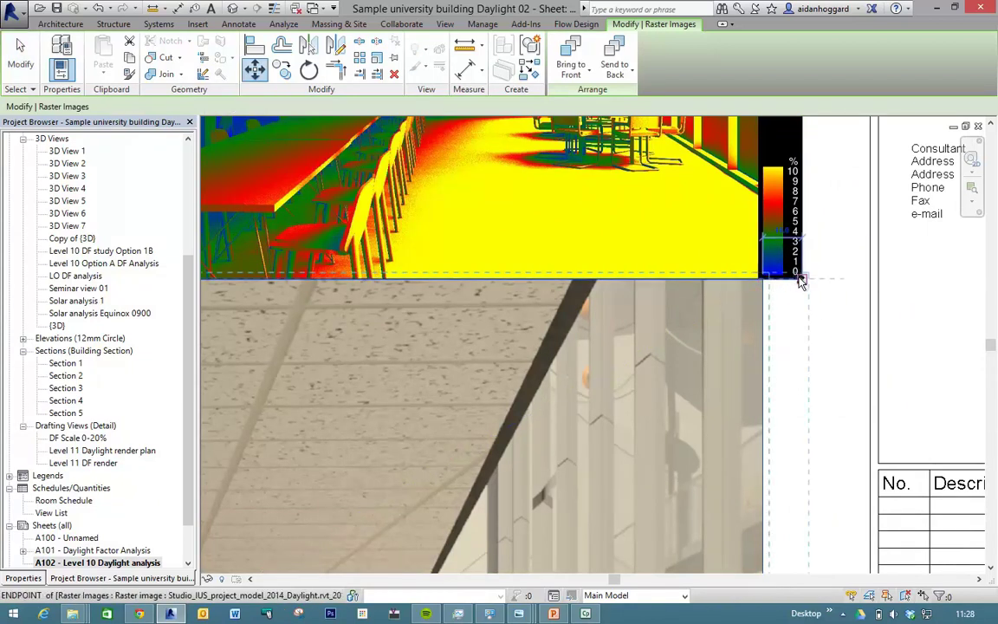
Move the cafe render 10 mm straight down to leave a gap below the daylight factor image
{"action": "left_click", "coordinate": [818, 346]}
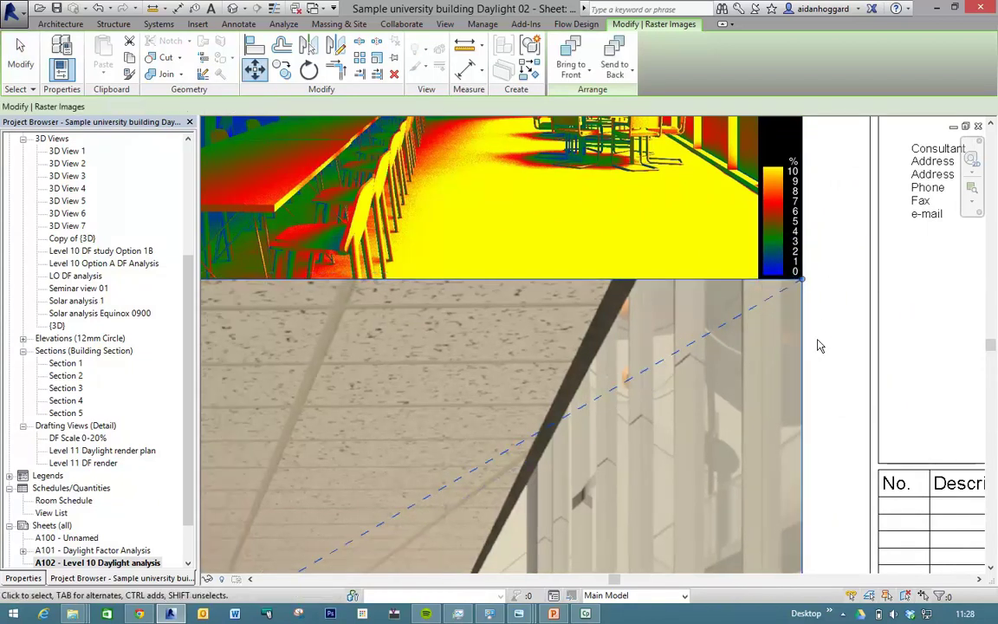
{"action": "scroll", "coordinate": [841, 332], "scroll_direction": "down", "scroll_amount": 4}
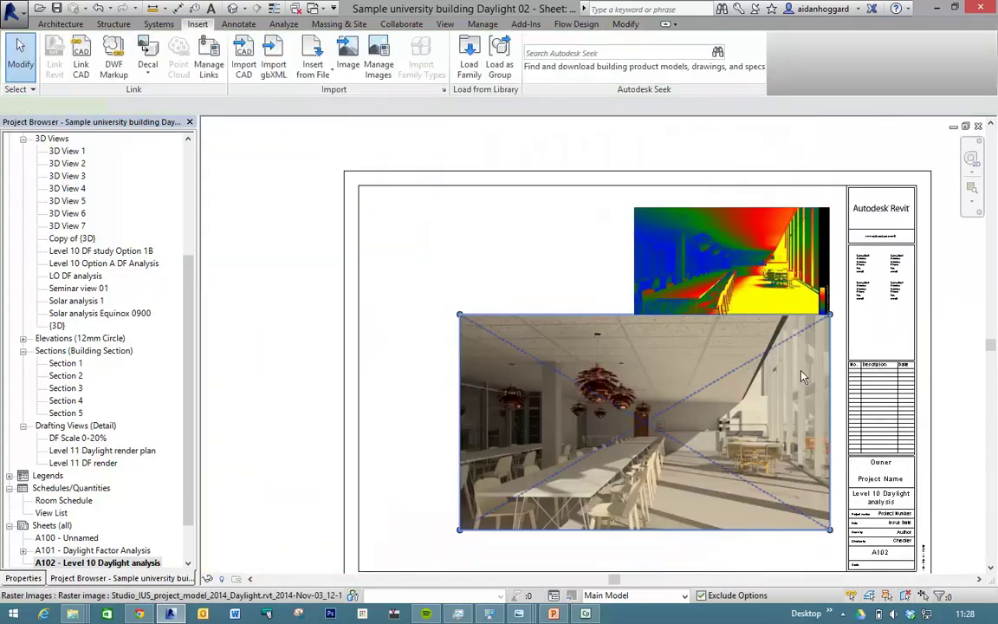
{"action": "left_click", "coordinate": [803, 376]}
{"action": "left_click", "coordinate": [253, 70]}
{"action": "left_click", "coordinate": [389, 234]}
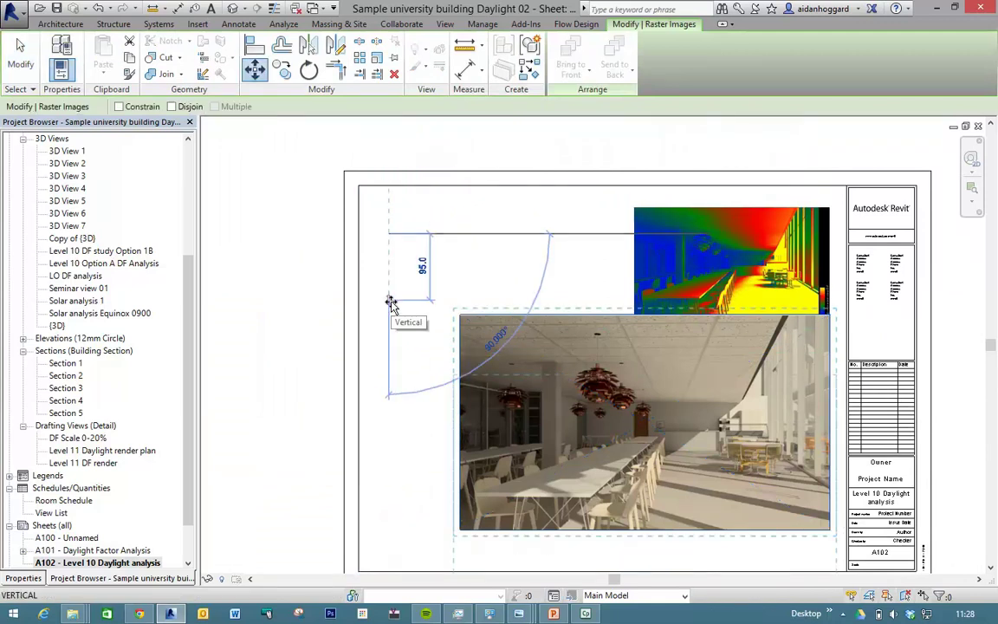
{"action": "type", "text": "10"}
{"action": "key", "text": "Return"}
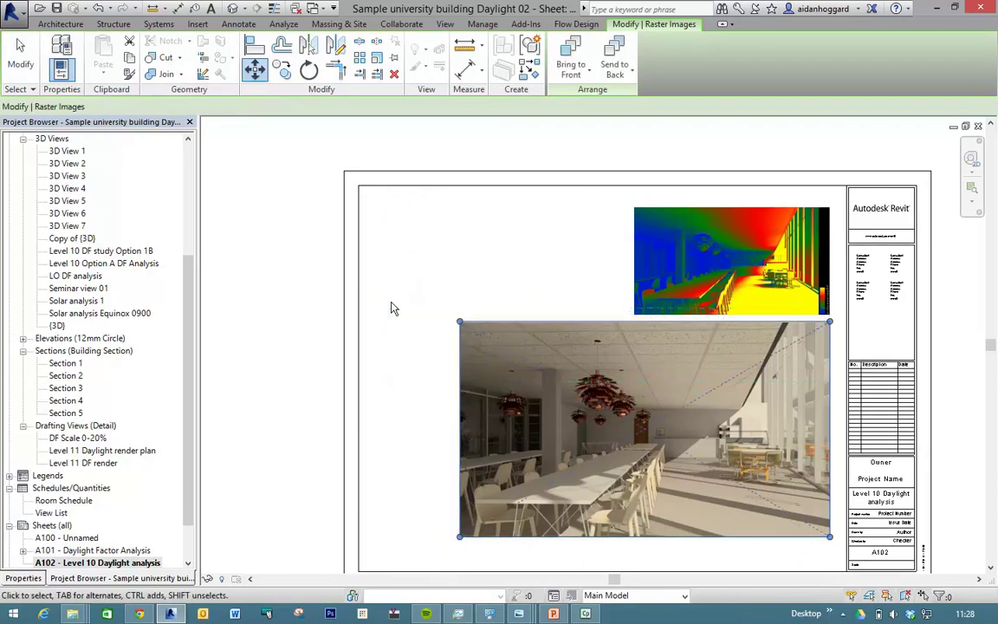
Scale the cafe render graphically from its upper-right corner so its width matches the daylight factor image above
{"action": "left_click", "coordinate": [376, 60]}
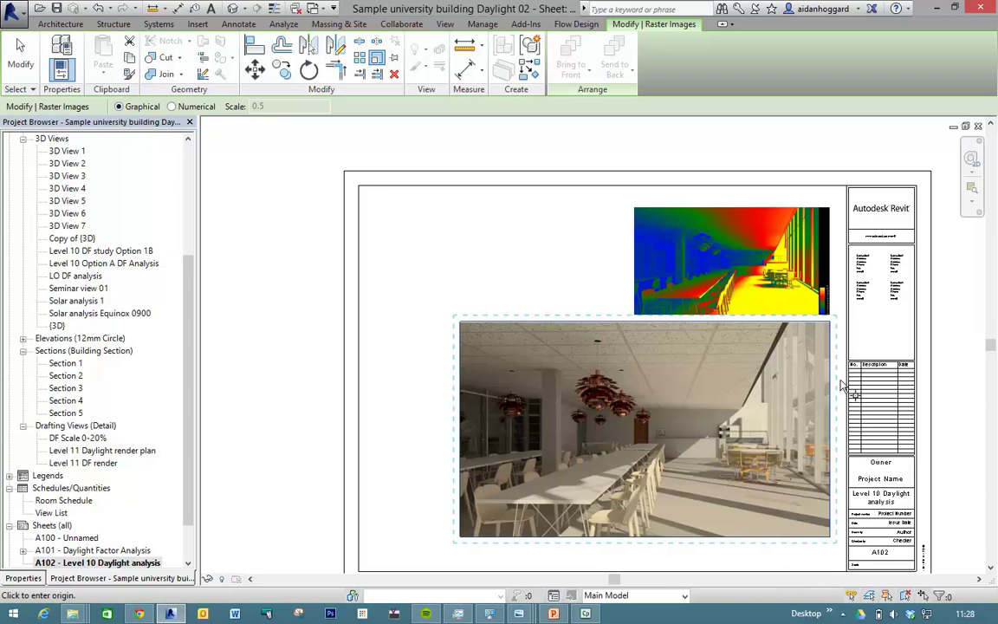
{"action": "left_click", "coordinate": [831, 323]}
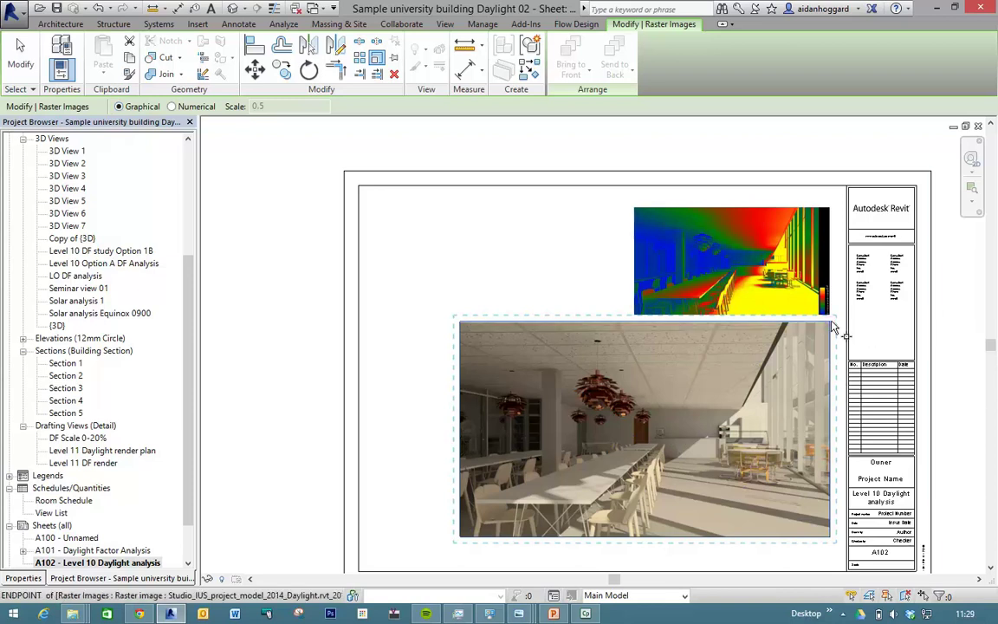
{"action": "left_click", "coordinate": [459, 323]}
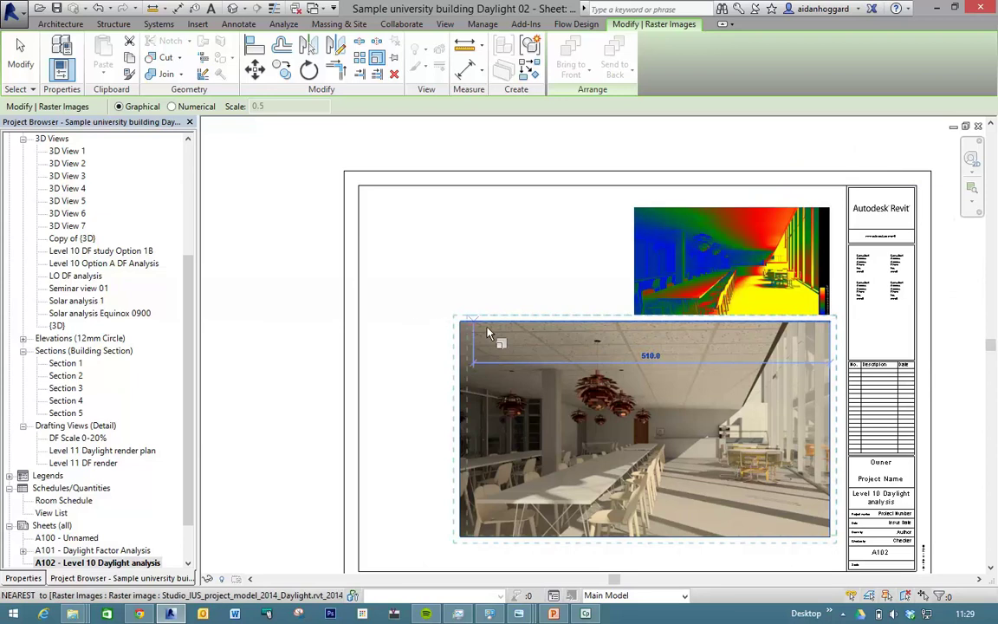
{"action": "left_click", "coordinate": [632, 323]}
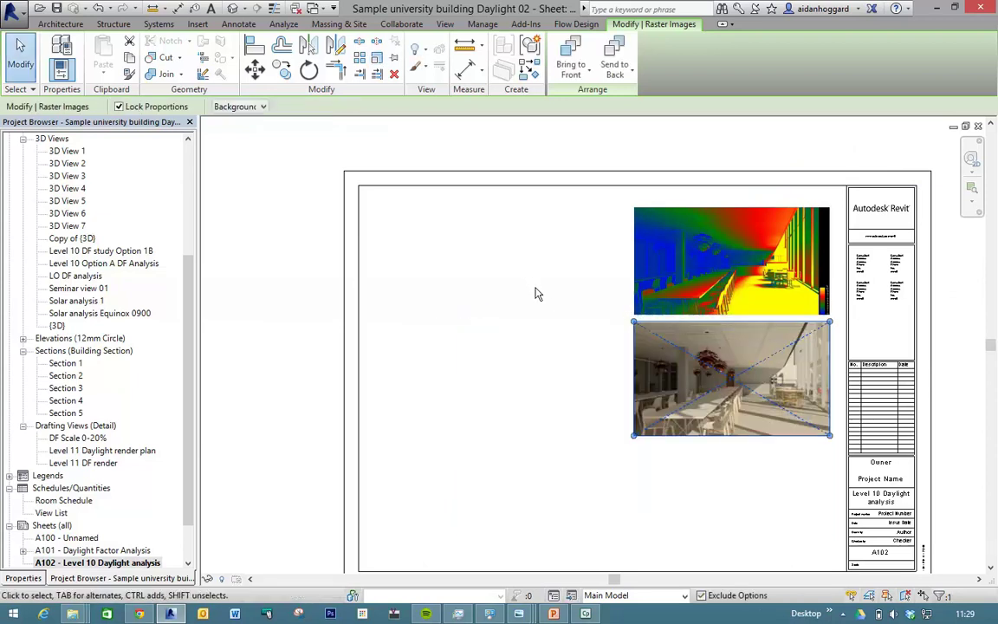
{"action": "left_click", "coordinate": [544, 291]}
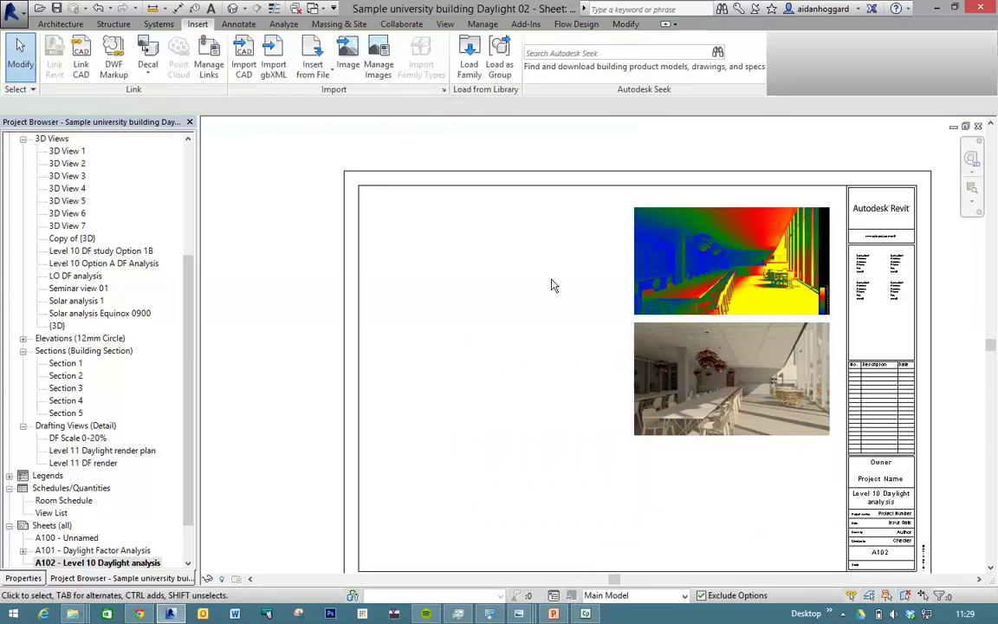
Create a new drafting view named "Level 10 DF option A" at a scale of 1:100
{"action": "middle_click_drag", "start_coordinate": [582, 310], "coordinate": [533, 261]}
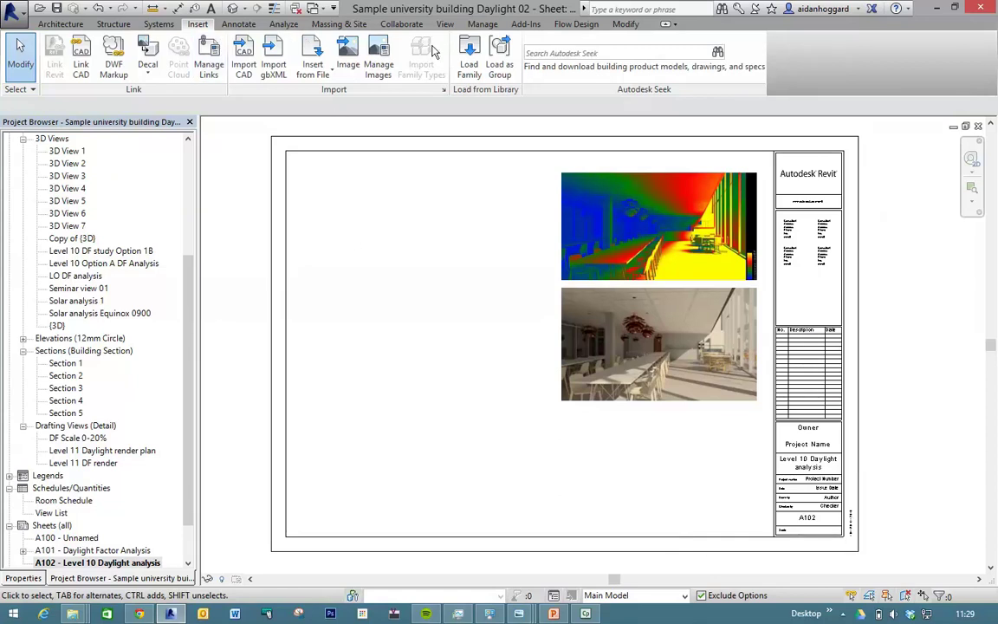
{"action": "left_click", "coordinate": [445, 24]}
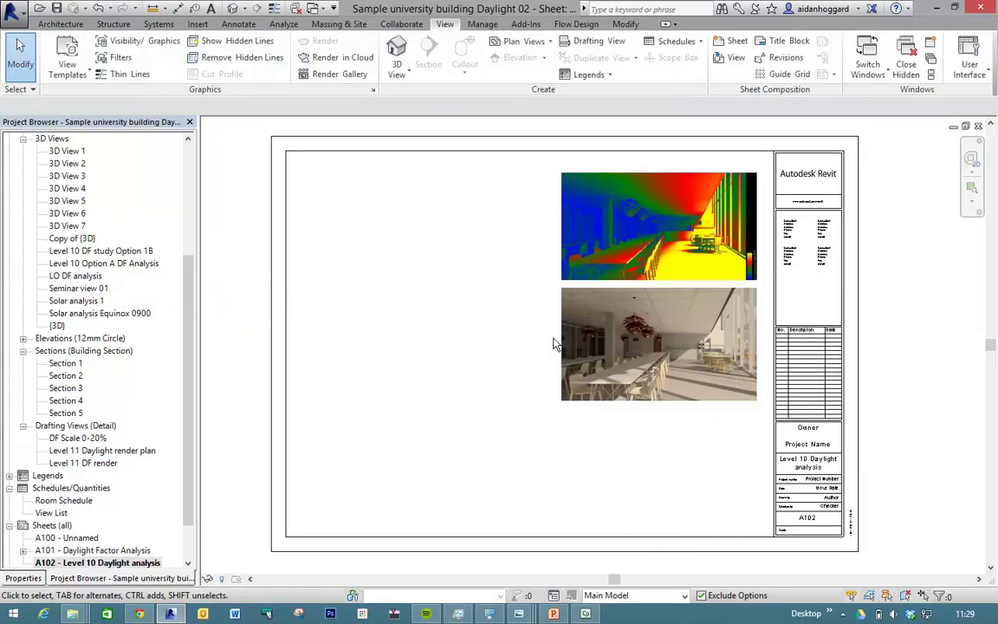
{"action": "left_click", "coordinate": [524, 200]}
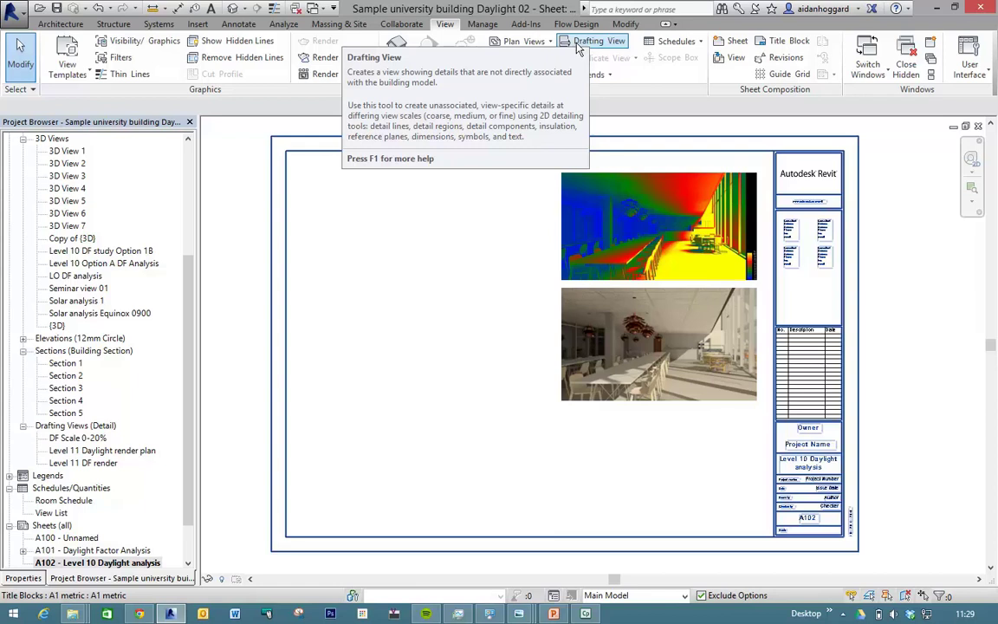
{"action": "left_click", "coordinate": [579, 43]}
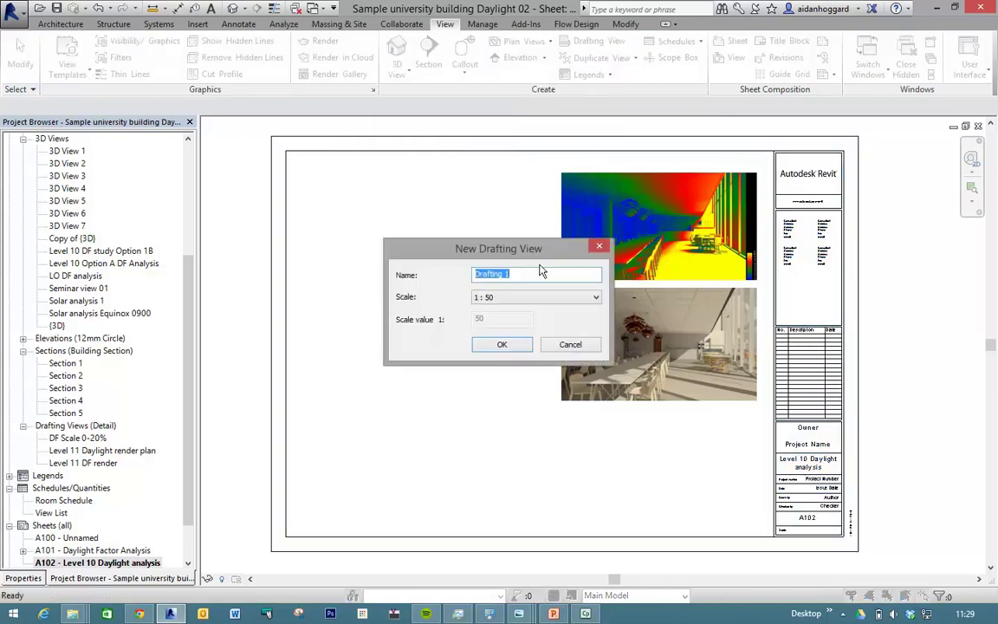
{"action": "type", "text": "Le"}
{"action": "type", "text": "vel 10 DF option A"}
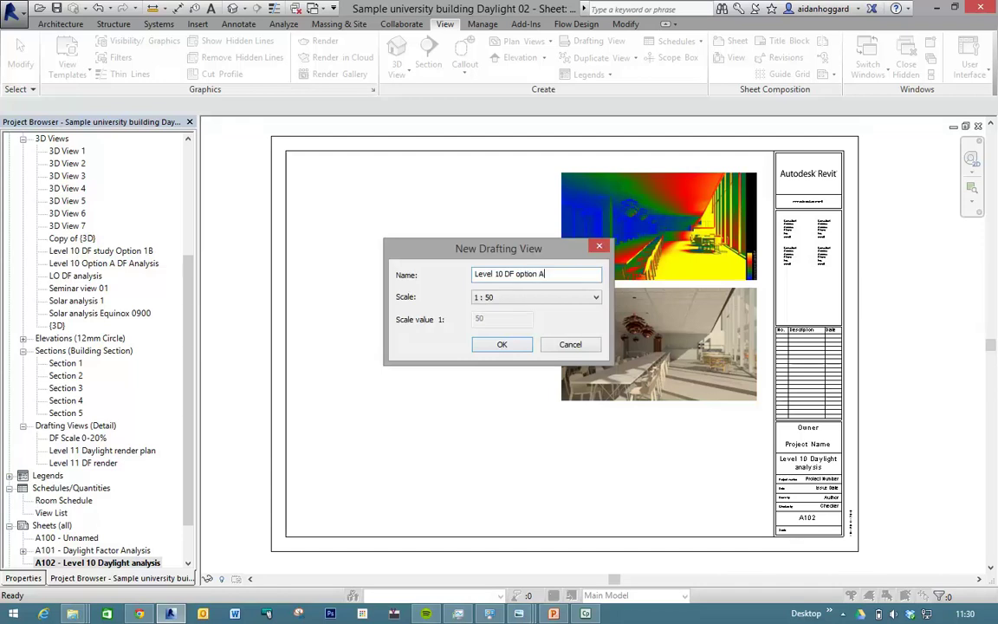
{"action": "left_click", "coordinate": [596, 299]}
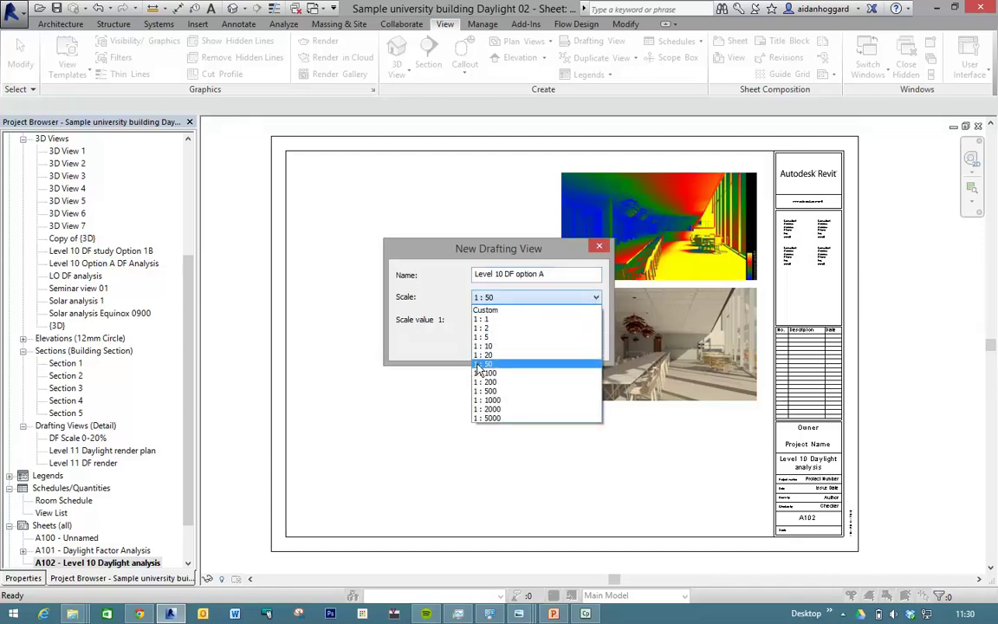
{"action": "left_click", "coordinate": [486, 374]}
{"action": "left_click", "coordinate": [502, 345]}
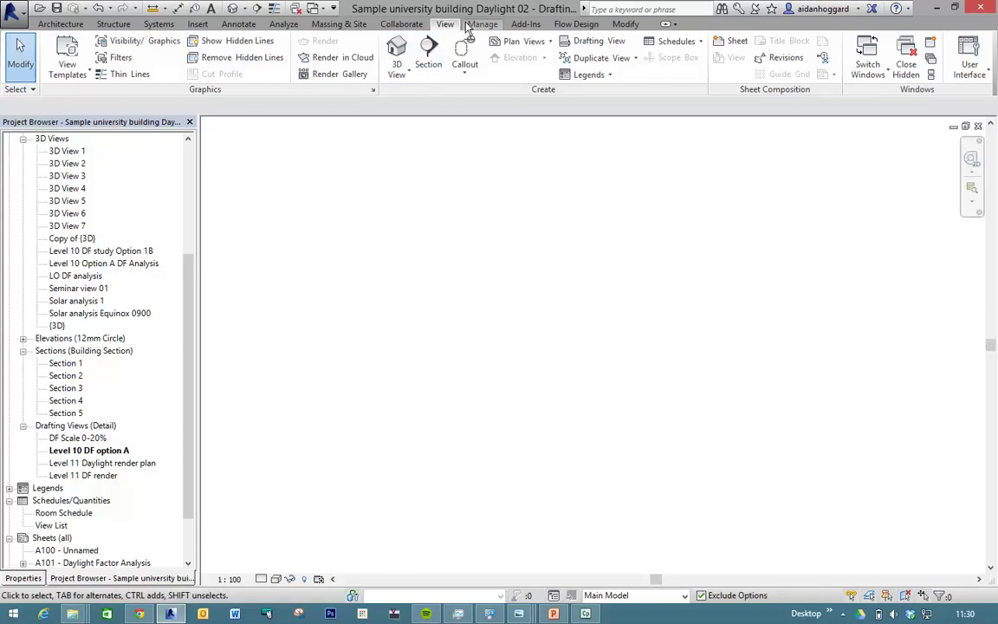
{"action": "key", "text": "w"}
{"action": "key", "text": "c"}
{"action": "double_click", "coordinate": [449, 197]}
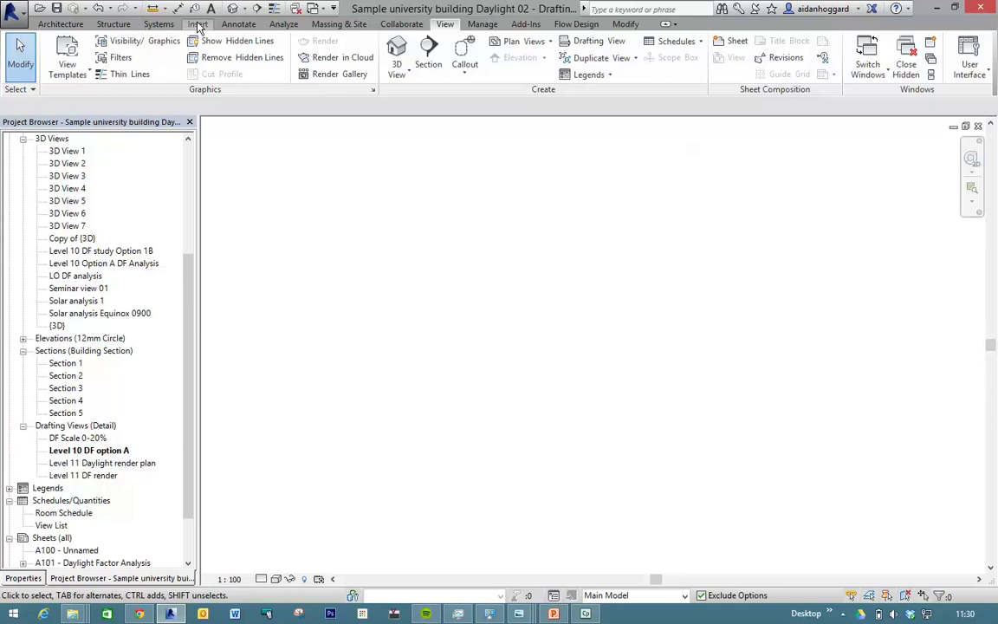
{"action": "left_click", "coordinate": [68, 462]}
{"action": "left_click", "coordinate": [83, 453]}
{"action": "left_click_drag", "start_coordinate": [192, 416], "coordinate": [196, 296]}
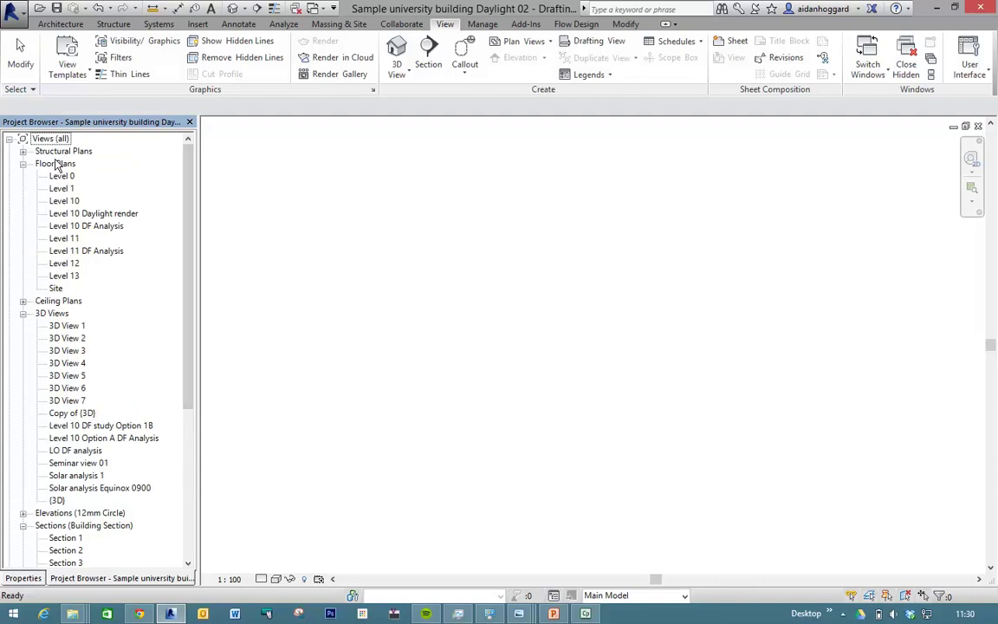
{"action": "left_click_drag", "start_coordinate": [187, 207], "coordinate": [176, 350]}
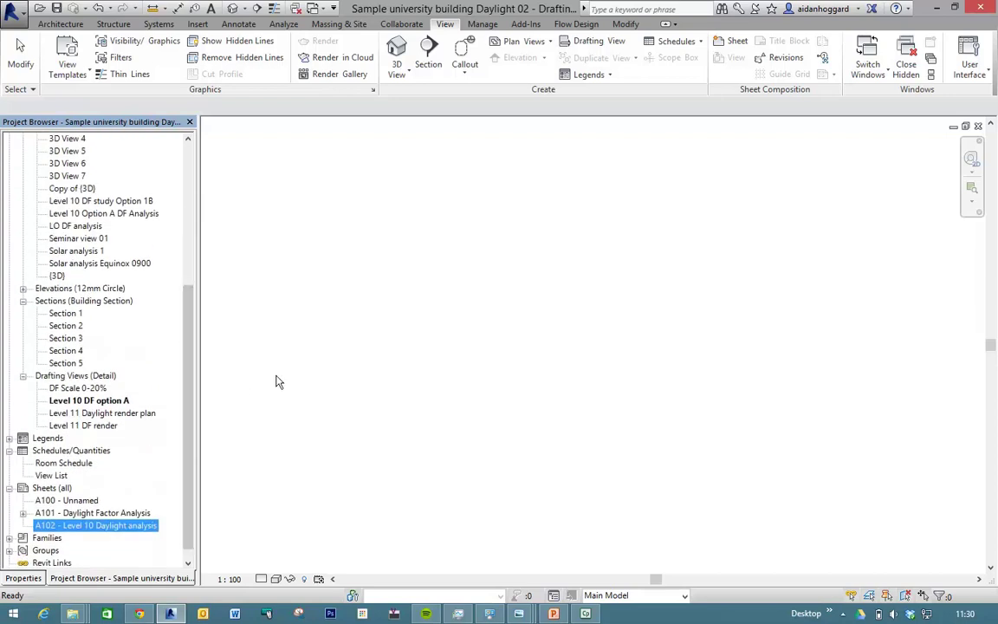
Start an image import and browse to the Daylight Factor Render folder under 10 Daylight Analysis 02, Example outputs
{"action": "left_click", "coordinate": [199, 24]}
{"action": "left_click", "coordinate": [347, 61]}
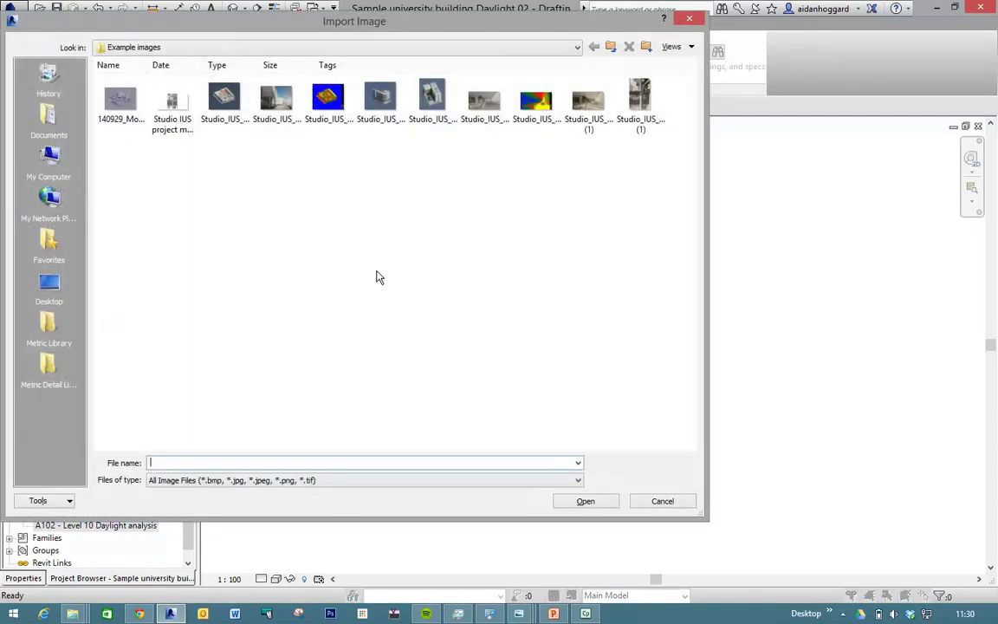
{"action": "left_click", "coordinate": [611, 47]}
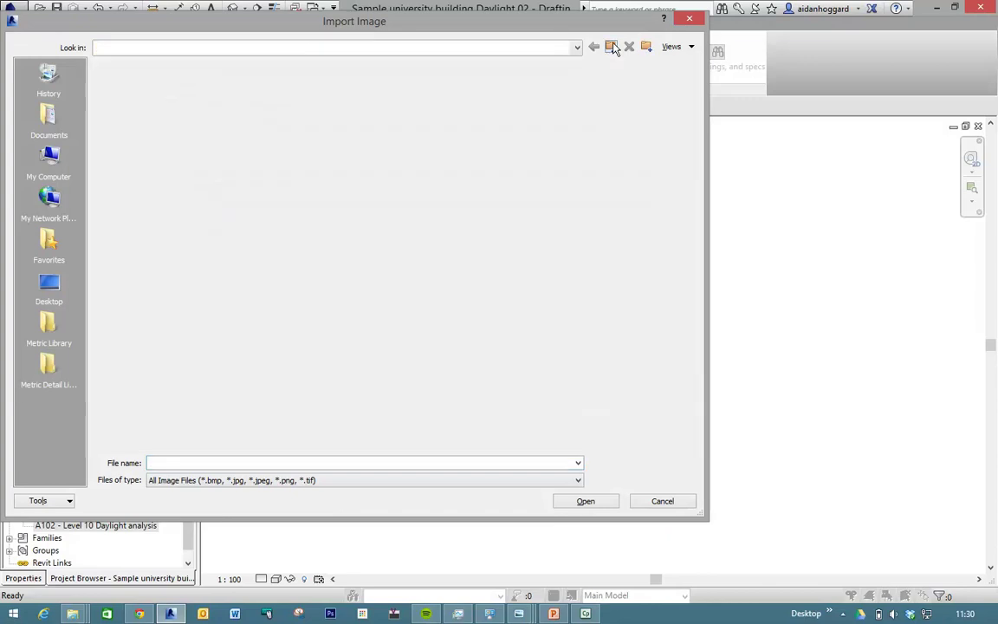
{"action": "left_click", "coordinate": [611, 47]}
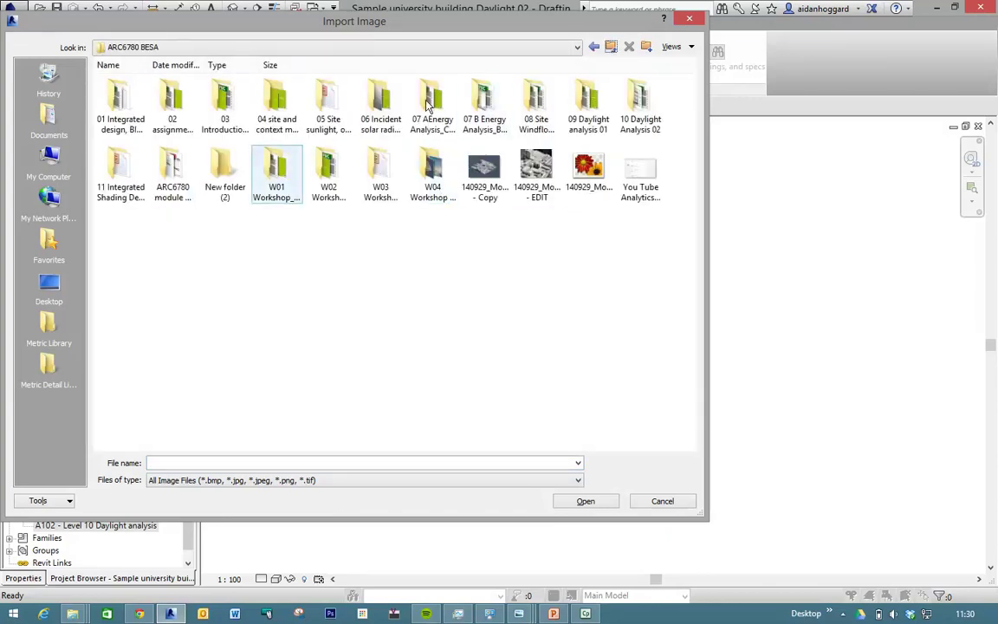
{"action": "double_click", "coordinate": [638, 102]}
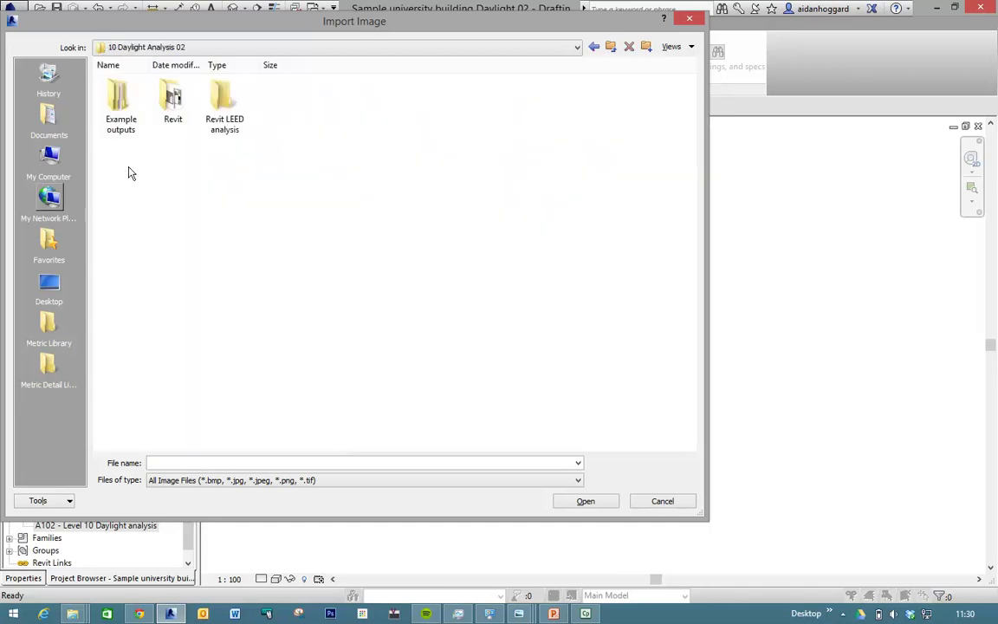
{"action": "double_click", "coordinate": [125, 102]}
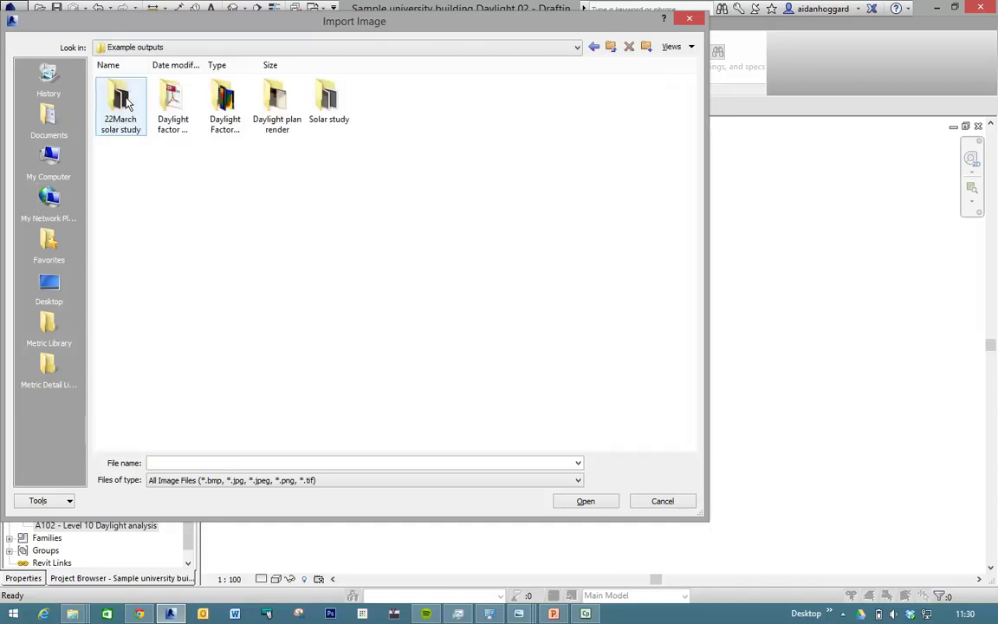
{"action": "double_click", "coordinate": [225, 97]}
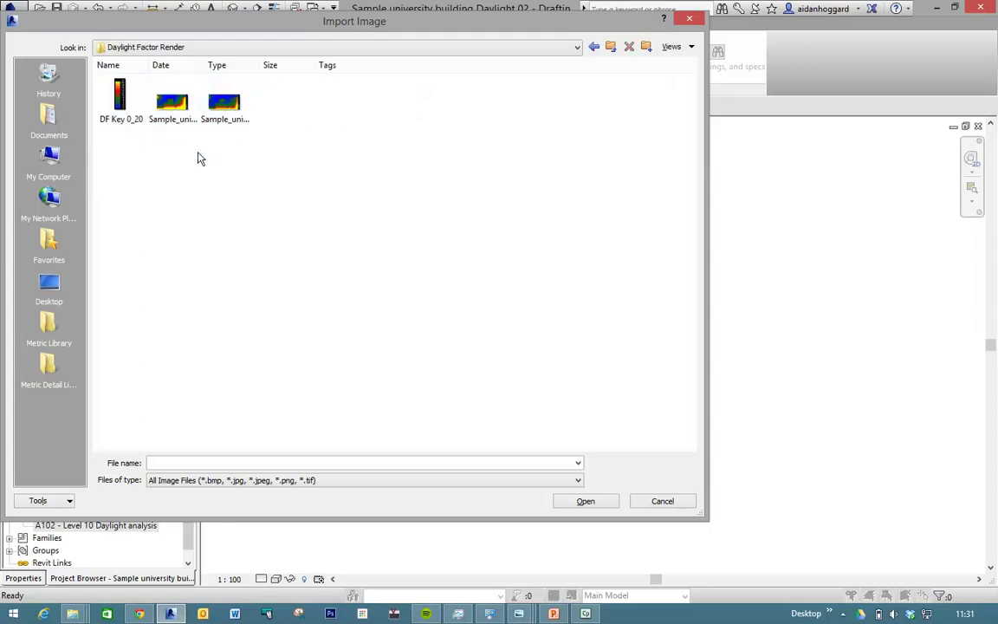
Import the image file ending in Level_10_DF_study_Option_1B and place it in the drafting view
{"action": "left_click", "coordinate": [221, 111]}
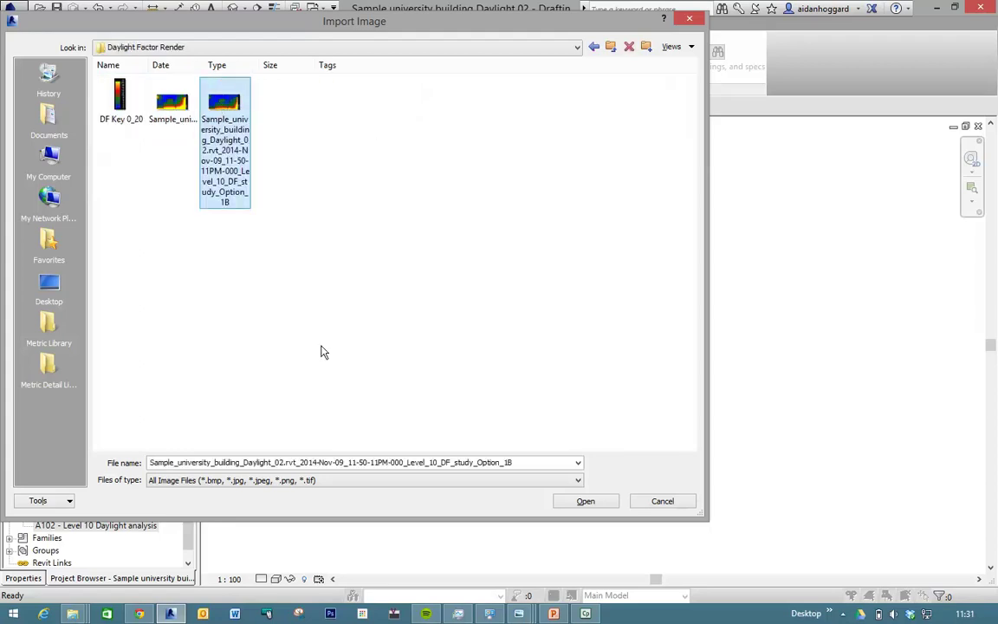
{"action": "left_click", "coordinate": [589, 500]}
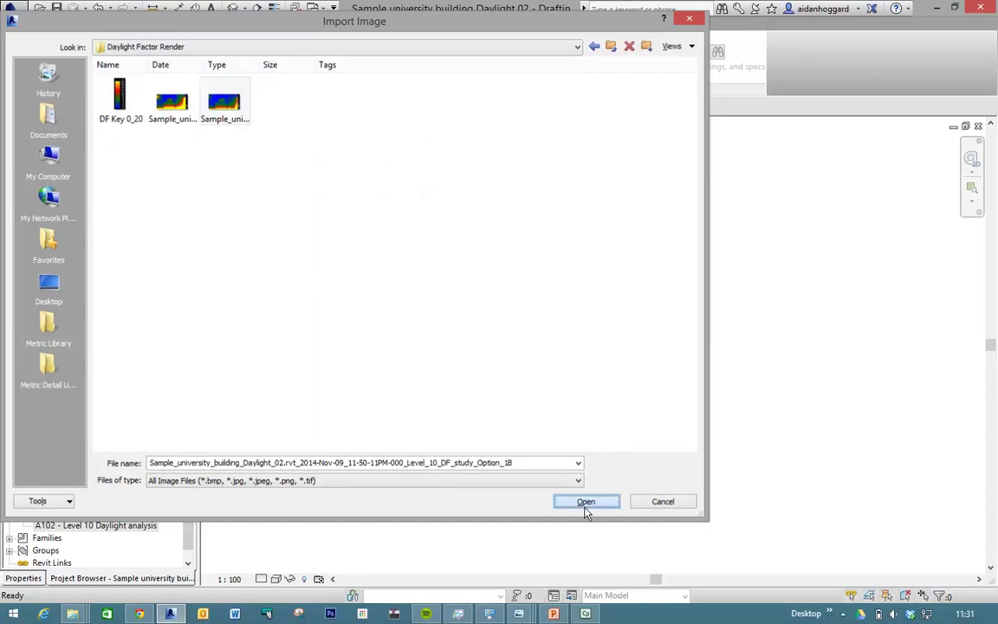
{"action": "left_click", "coordinate": [519, 305]}
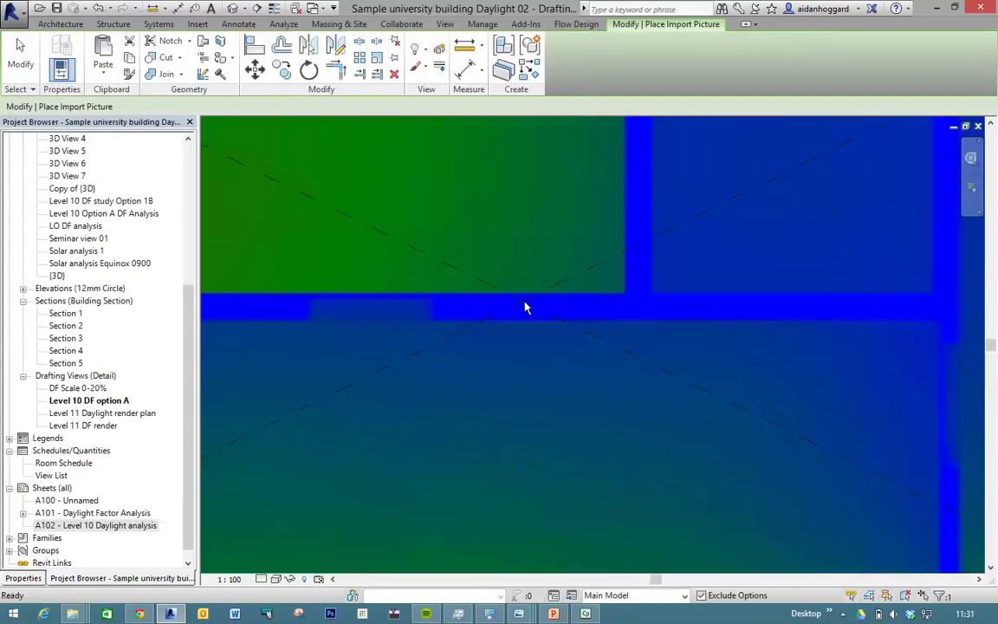
{"action": "key", "text": "z"}
{"action": "key", "text": "f"}
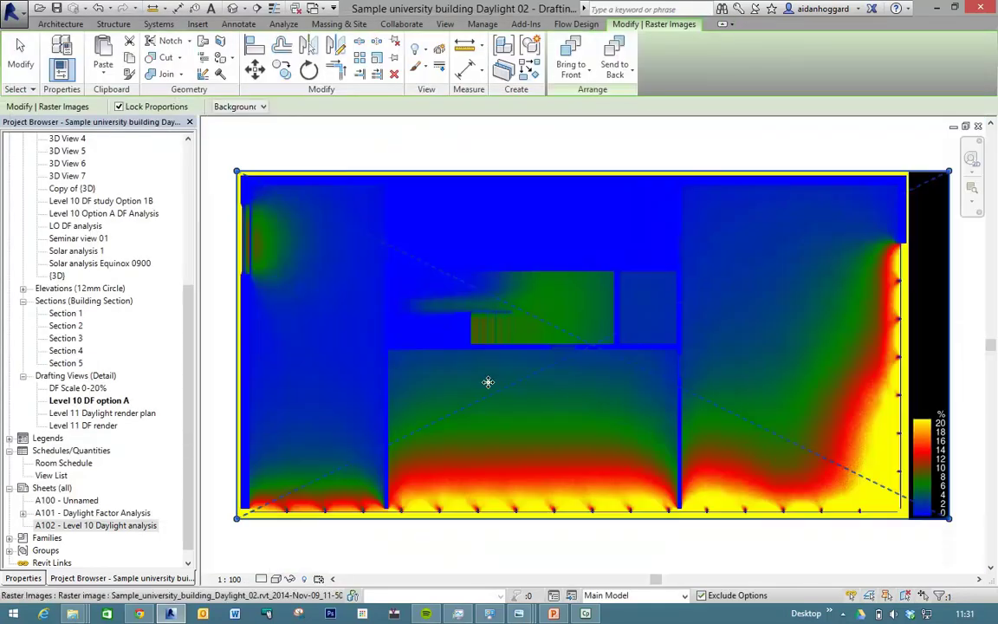
{"action": "left_click", "coordinate": [564, 149]}
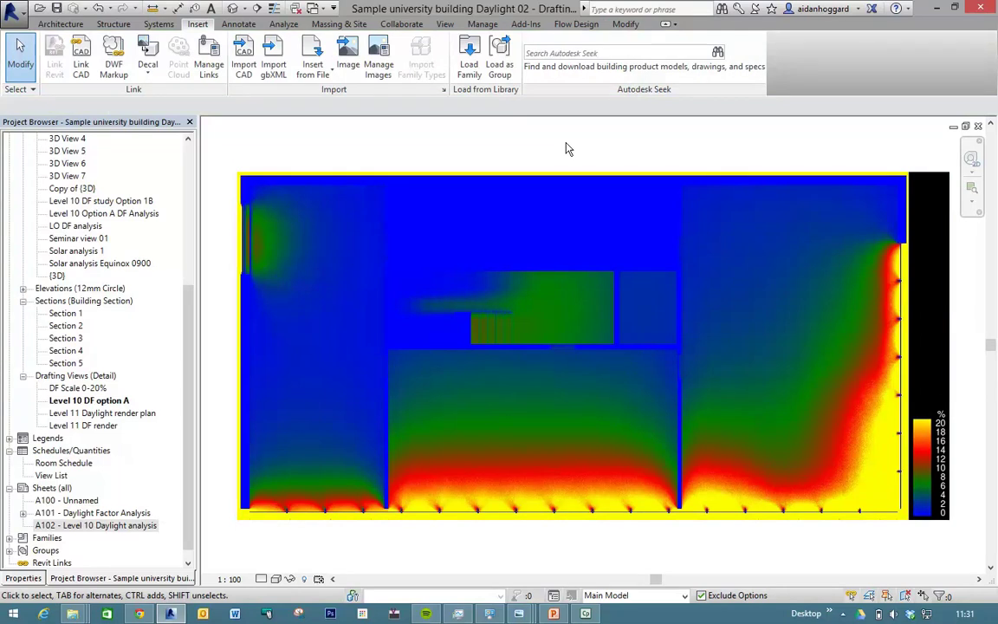
Tile the open views and close all of them except the Level 10 DF option A drafting view
{"action": "scroll", "coordinate": [565, 149], "scroll_direction": "down", "scroll_amount": 6}
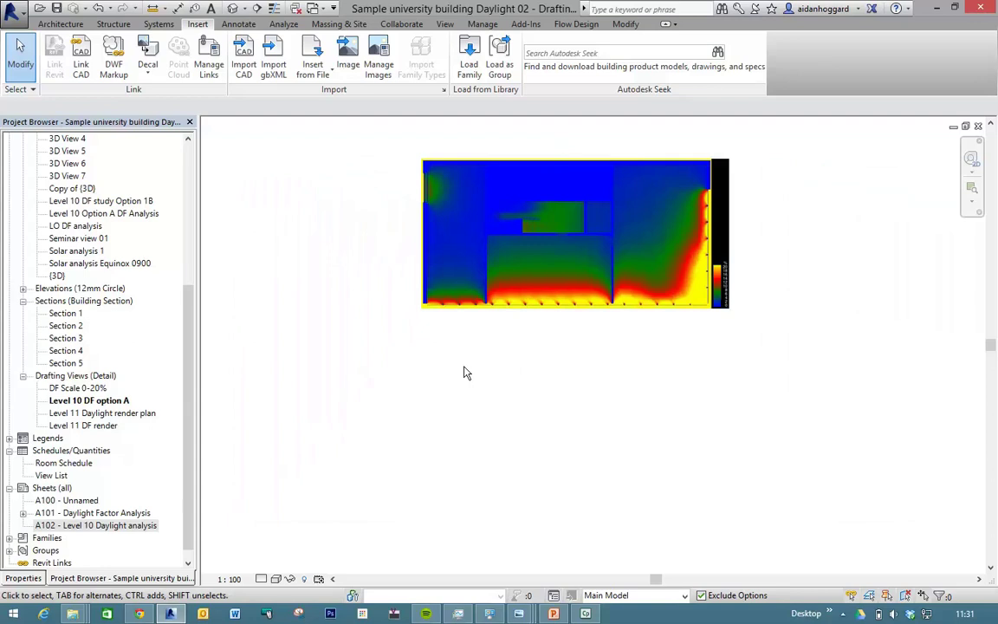
{"action": "key", "text": "w"}
{"action": "key", "text": "t"}
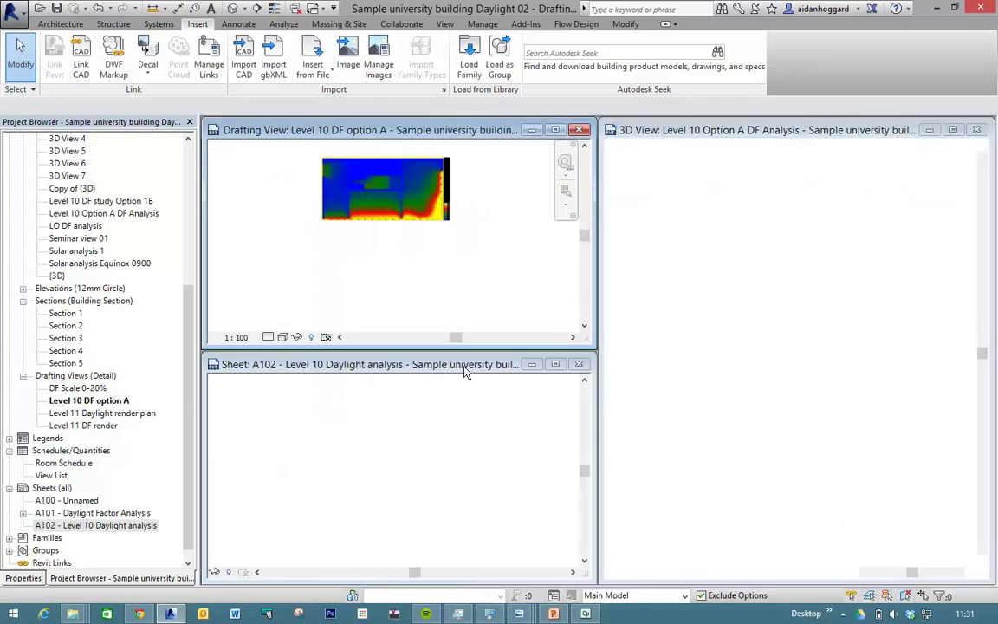
{"action": "left_click", "coordinate": [579, 364]}
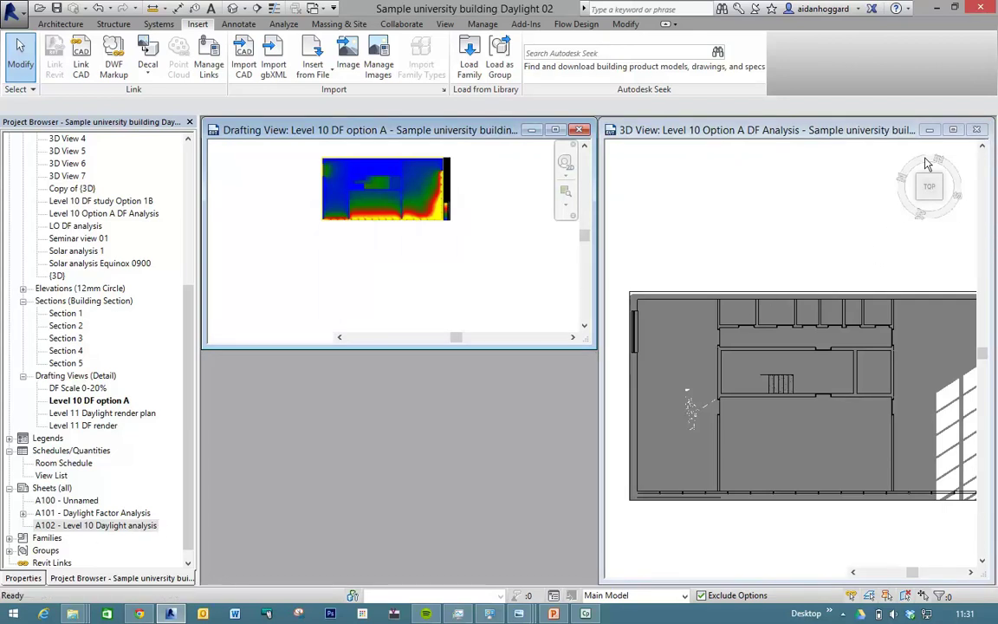
{"action": "left_click", "coordinate": [977, 130]}
Reopen sheet A102 - Level 10 Daylight analysis and tile it beside the drafting view, with both views zoomed to fit
{"action": "double_click", "coordinate": [104, 524]}
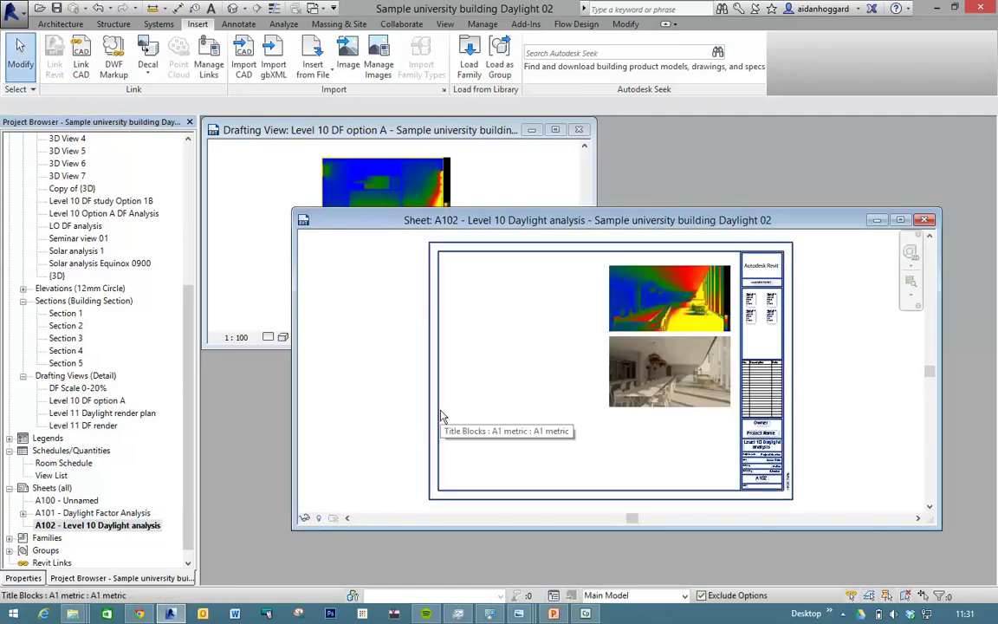
{"action": "key", "text": "w"}
{"action": "key", "text": "t"}
{"action": "key", "text": "z"}
{"action": "key", "text": "a"}
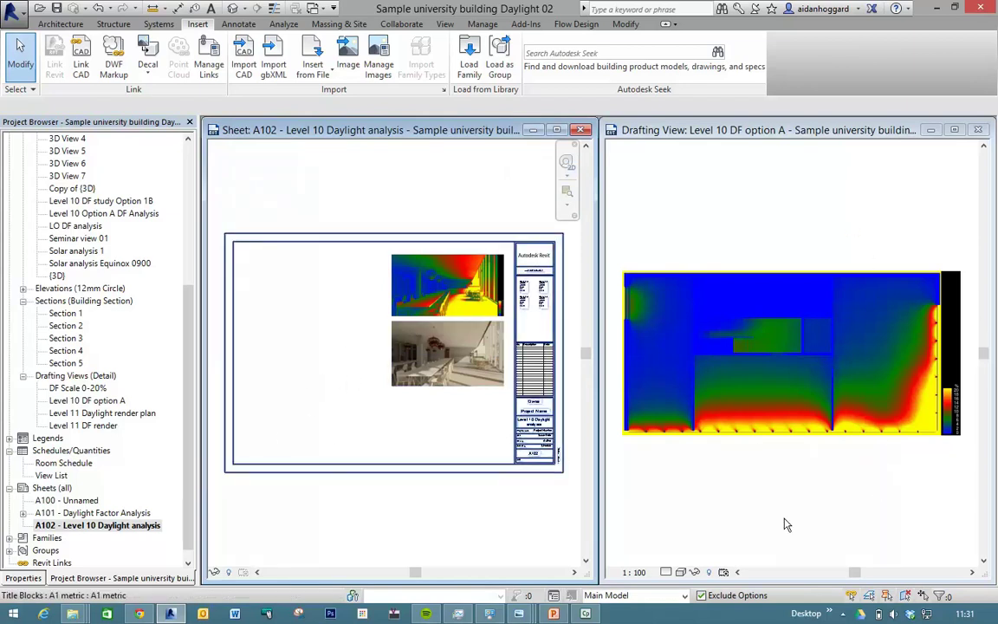
Save the project and place the Level 10 DF option A drafting view at the lower-left corner of the A102 drawing sheet
{"action": "left_click", "coordinate": [57, 9]}
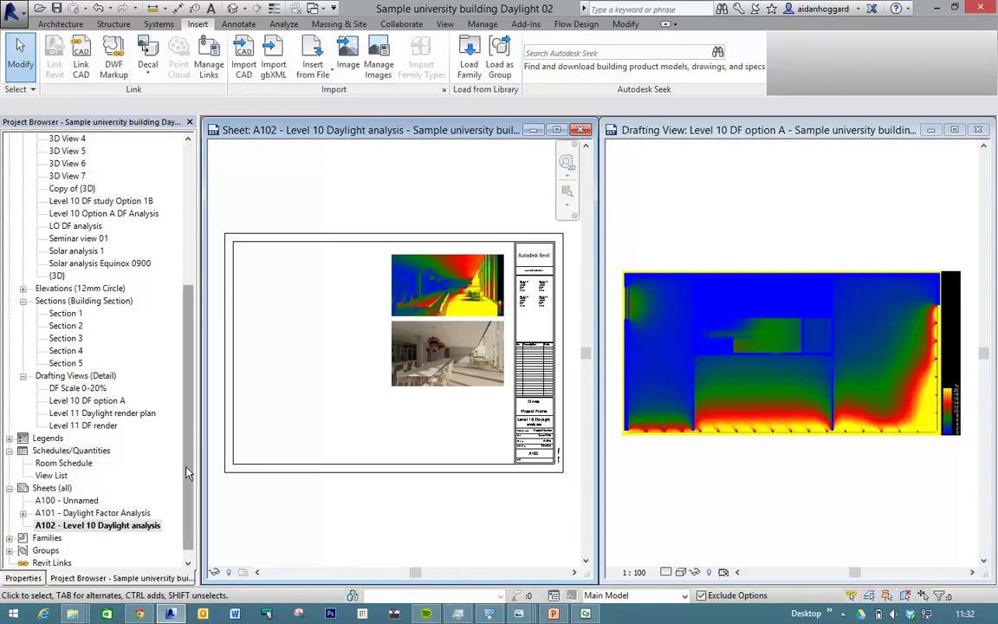
{"action": "scroll", "coordinate": [191, 442], "scroll_direction": "up", "scroll_amount": 1}
{"action": "scroll", "coordinate": [191, 441], "scroll_direction": "up", "scroll_amount": 1}
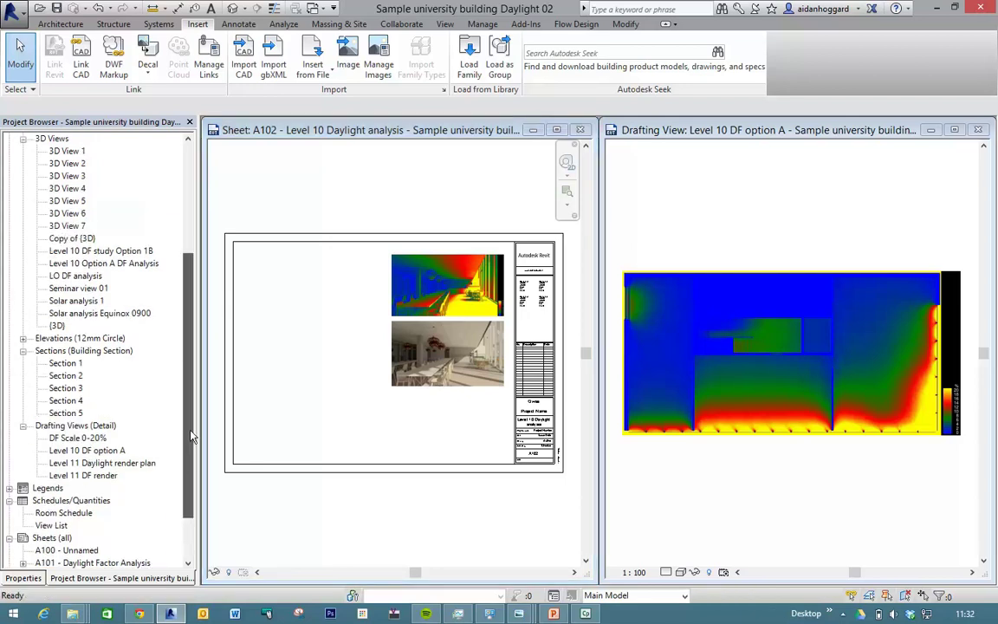
{"action": "left_click", "coordinate": [85, 451]}
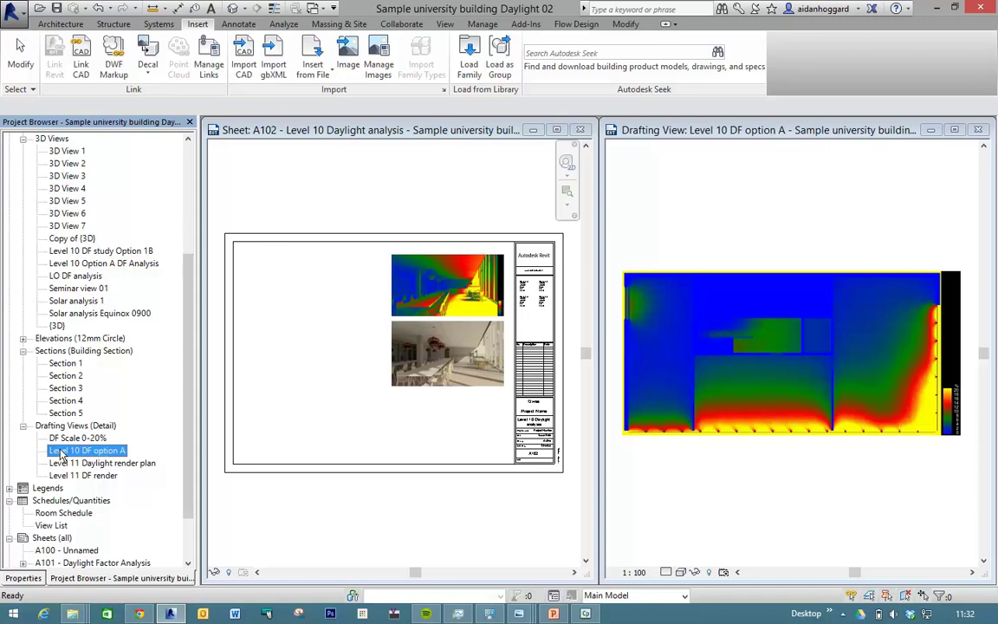
{"action": "left_click_drag", "start_coordinate": [87, 451], "coordinate": [290, 356]}
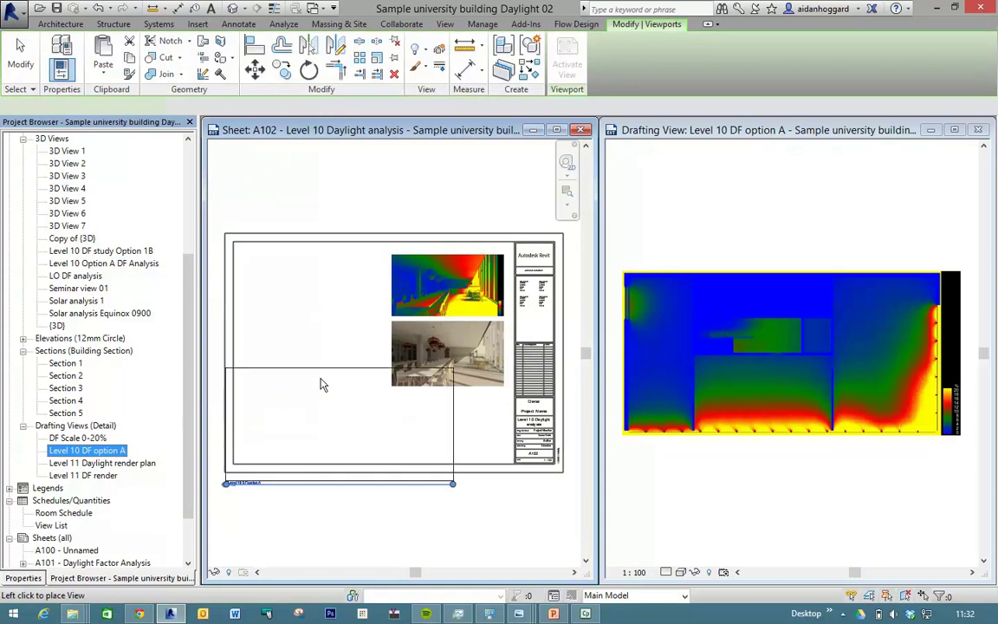
{"action": "left_click", "coordinate": [356, 408]}
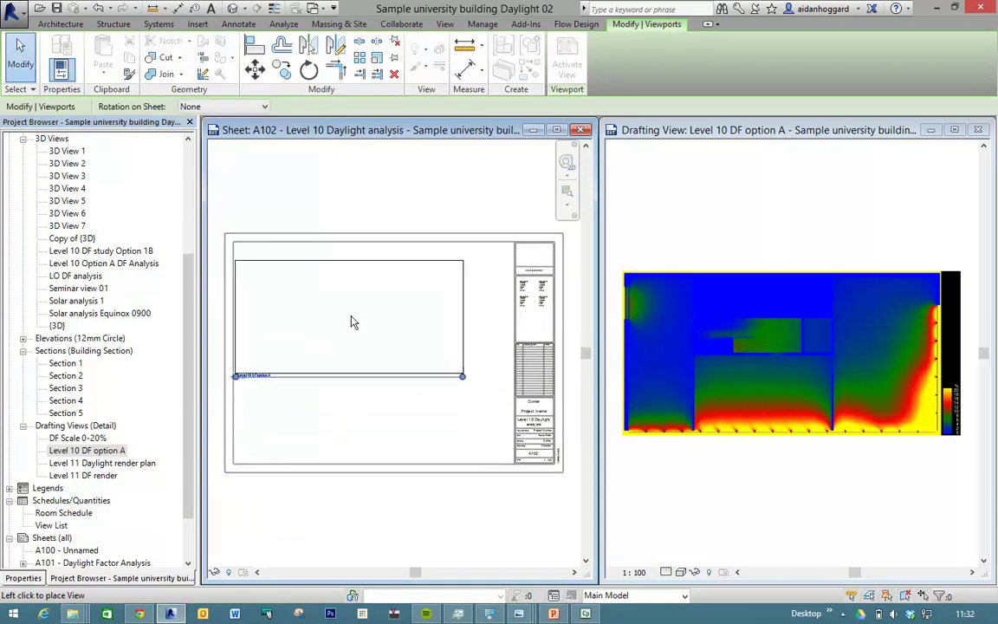
{"action": "left_click", "coordinate": [357, 307]}
{"action": "left_click", "coordinate": [345, 425]}
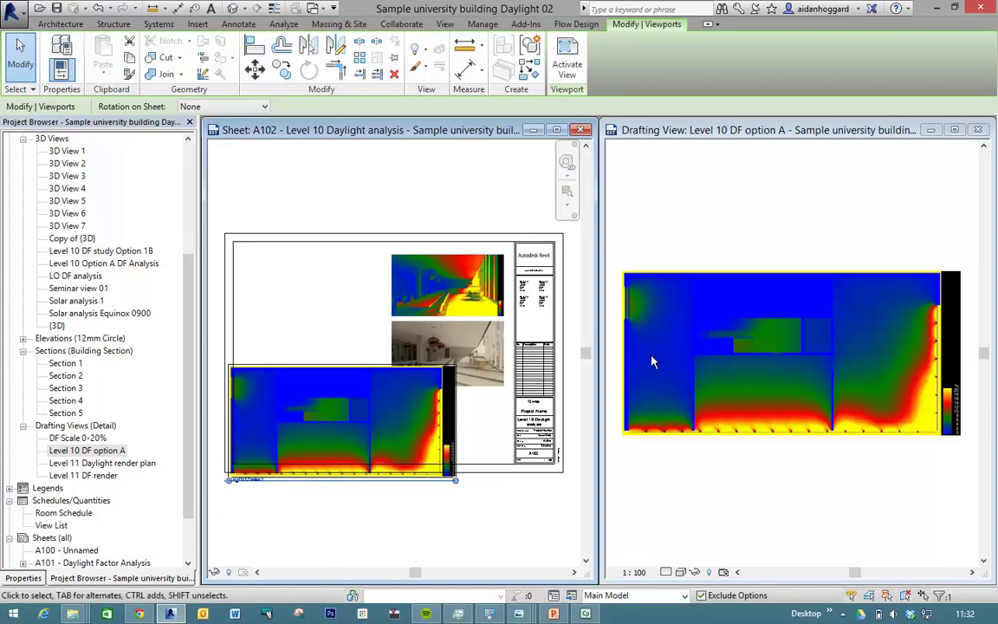
Set the drafting view's scale to 1:200 and move its viewport to the sheet's upper-left area, beside the daylight factor image
{"action": "left_click", "coordinate": [684, 130]}
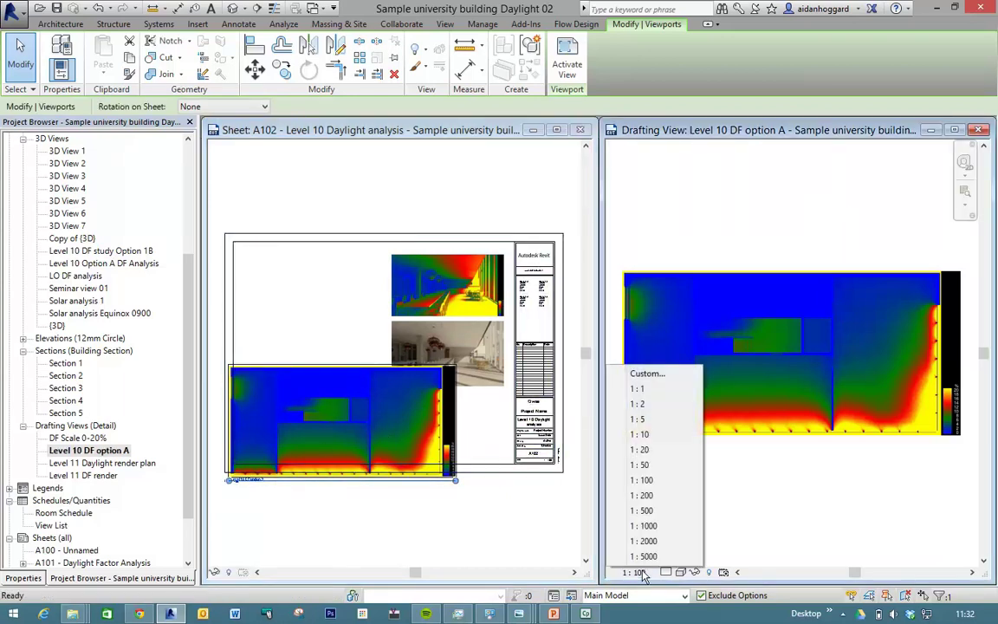
{"action": "left_click", "coordinate": [651, 495]}
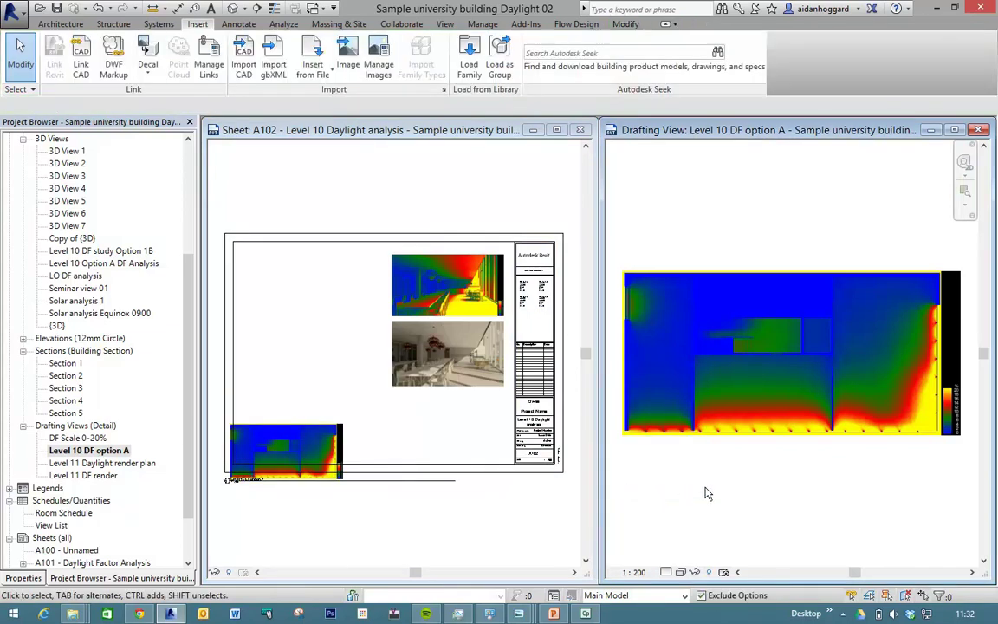
{"action": "left_click", "coordinate": [393, 458]}
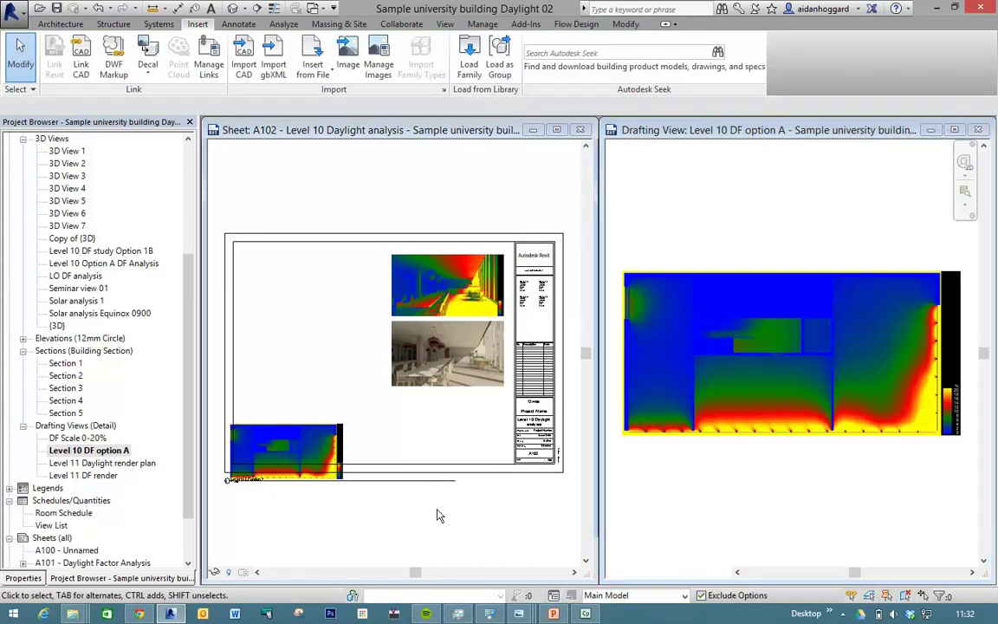
{"action": "left_click", "coordinate": [320, 387]}
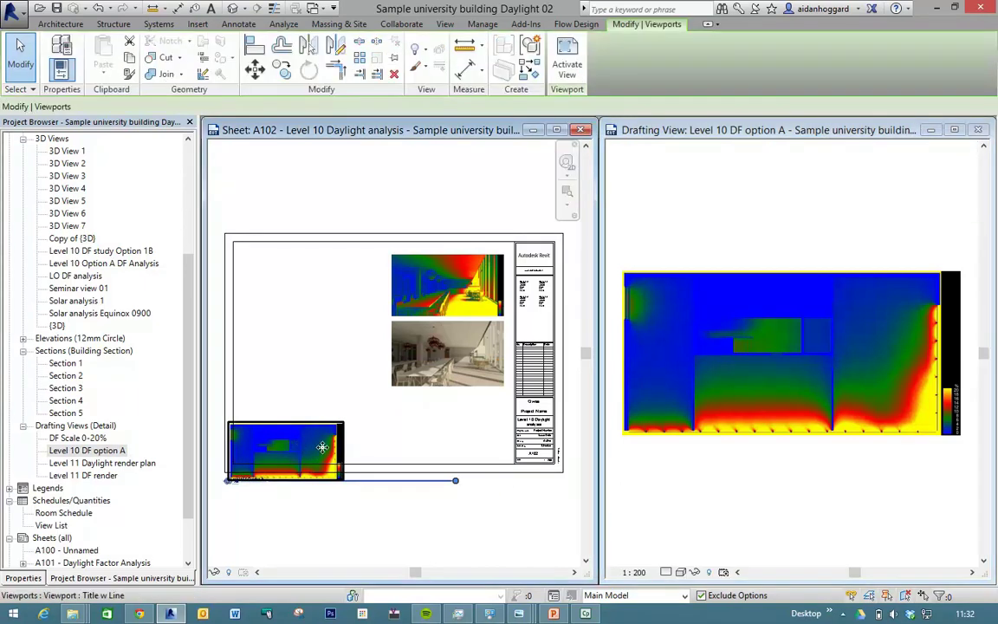
{"action": "left_click_drag", "start_coordinate": [320, 387], "coordinate": [345, 290]}
{"action": "left_click", "coordinate": [335, 392]}
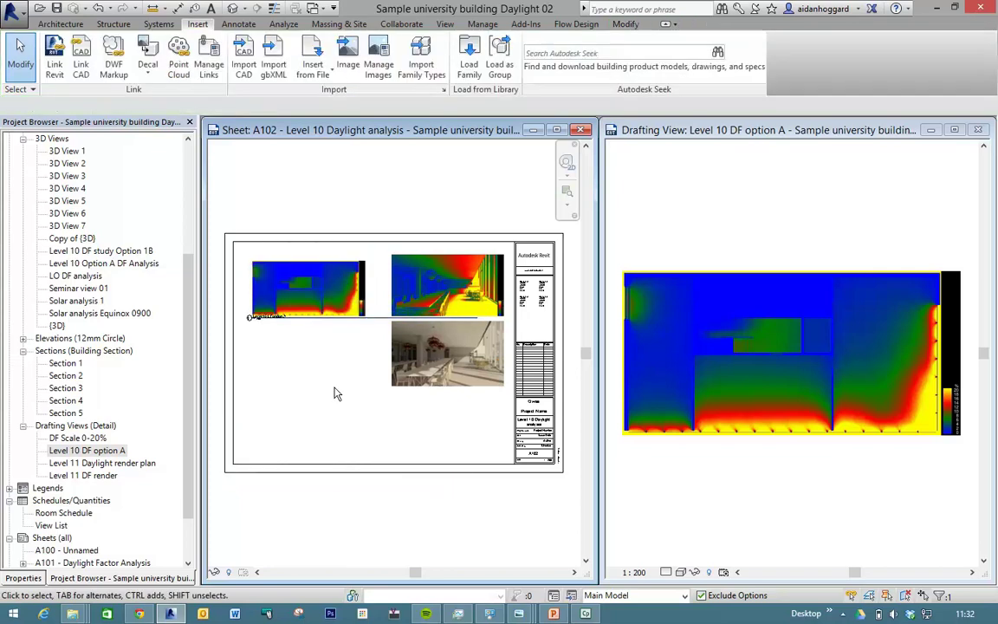
Examine the title and scale label beneath the daylight factor plan viewport on the sheet
{"action": "key", "text": "z"}
{"action": "key", "text": "r"}
{"action": "left_click_drag", "start_coordinate": [227, 243], "coordinate": [396, 372]}
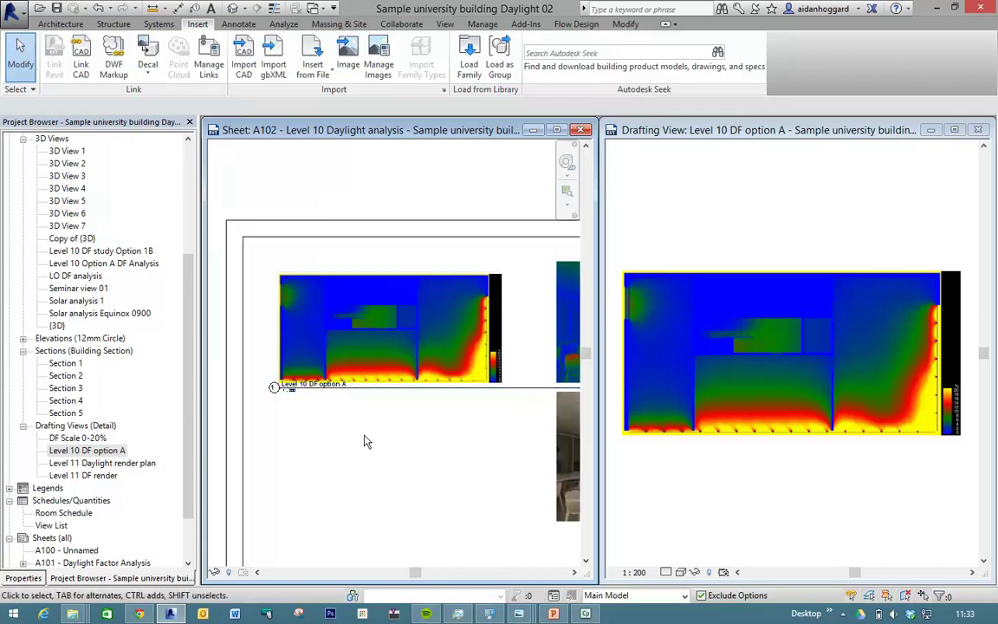
{"action": "key", "text": "z"}
{"action": "key", "text": "r"}
{"action": "left_click_drag", "start_coordinate": [219, 225], "coordinate": [375, 419]}
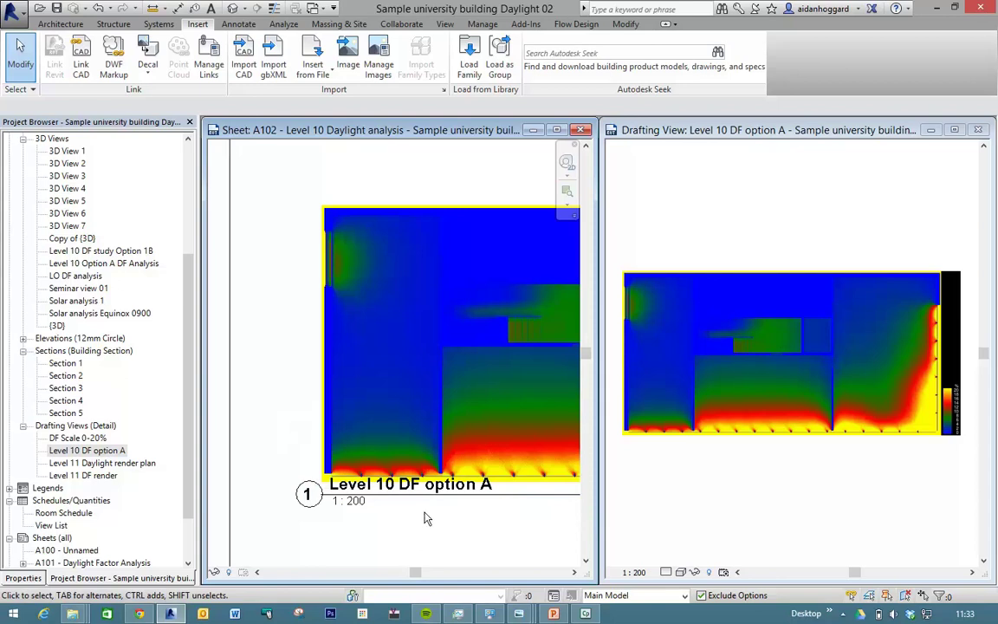
{"action": "key", "text": "z"}
{"action": "key", "text": "a"}
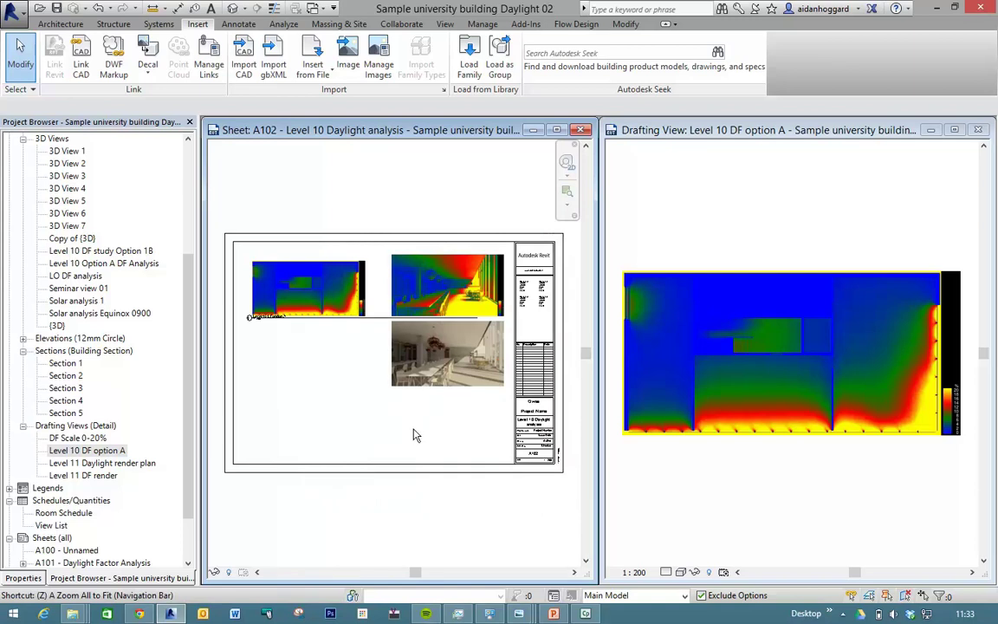
{"action": "key", "text": "z"}
{"action": "key", "text": "r"}
{"action": "left_click_drag", "start_coordinate": [214, 217], "coordinate": [397, 389]}
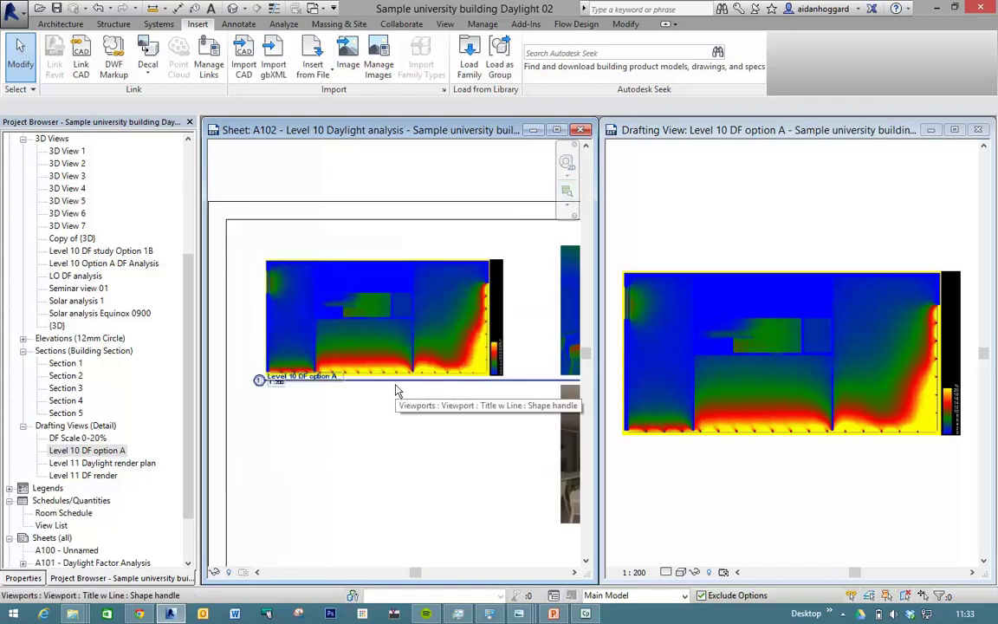
{"action": "key", "text": "z"}
{"action": "key", "text": "r"}
{"action": "left_click_drag", "start_coordinate": [227, 227], "coordinate": [344, 413]}
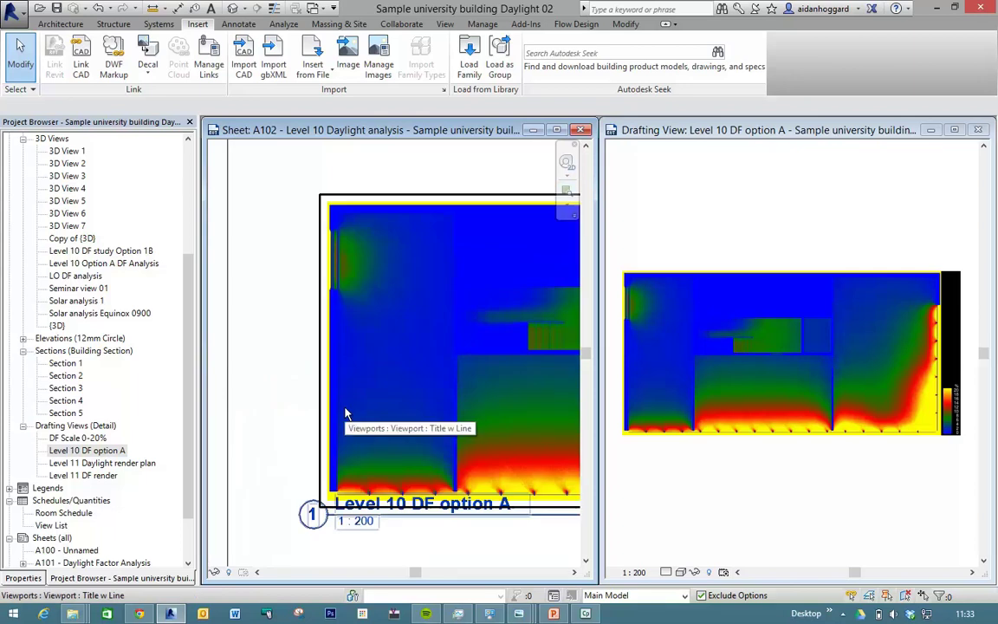
{"action": "key", "text": "z"}
{"action": "key", "text": "f"}
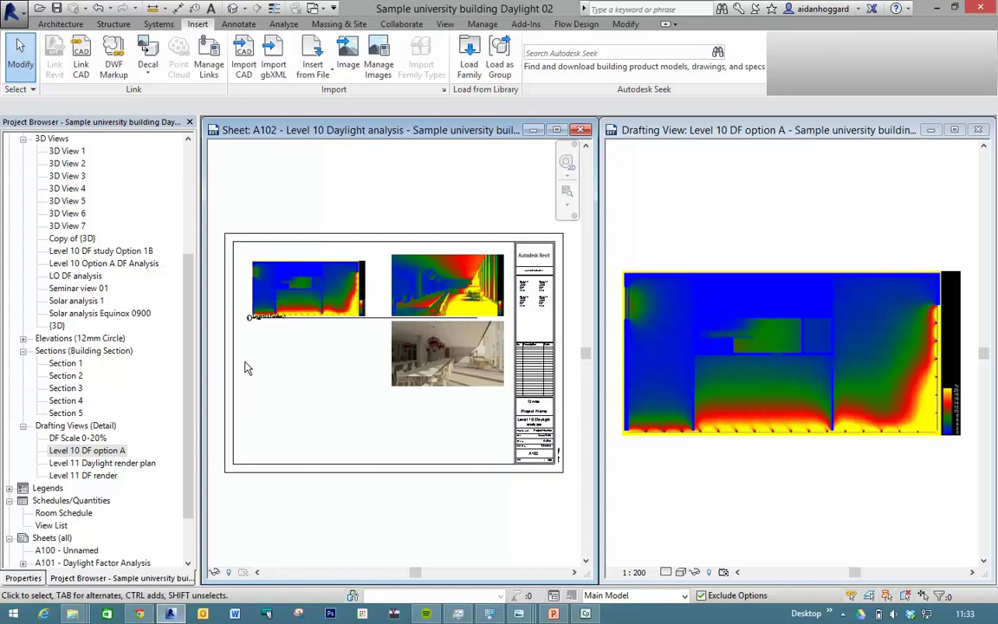
Open the Level 10 floor plan in a maximised window and fit it to view
{"action": "left_click_drag", "start_coordinate": [192, 307], "coordinate": [183, 177]}
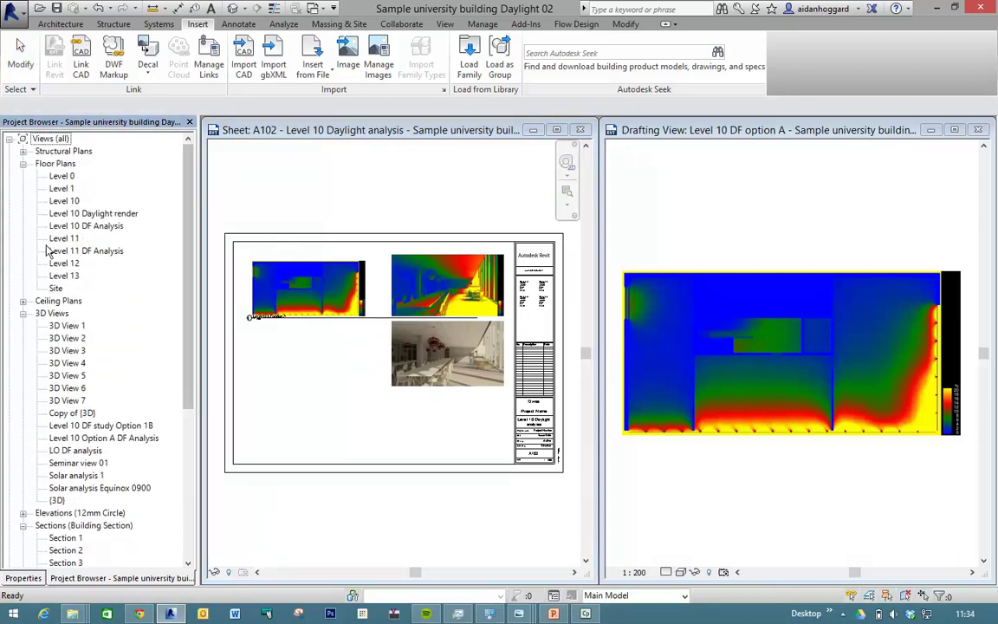
{"action": "double_click", "coordinate": [64, 202]}
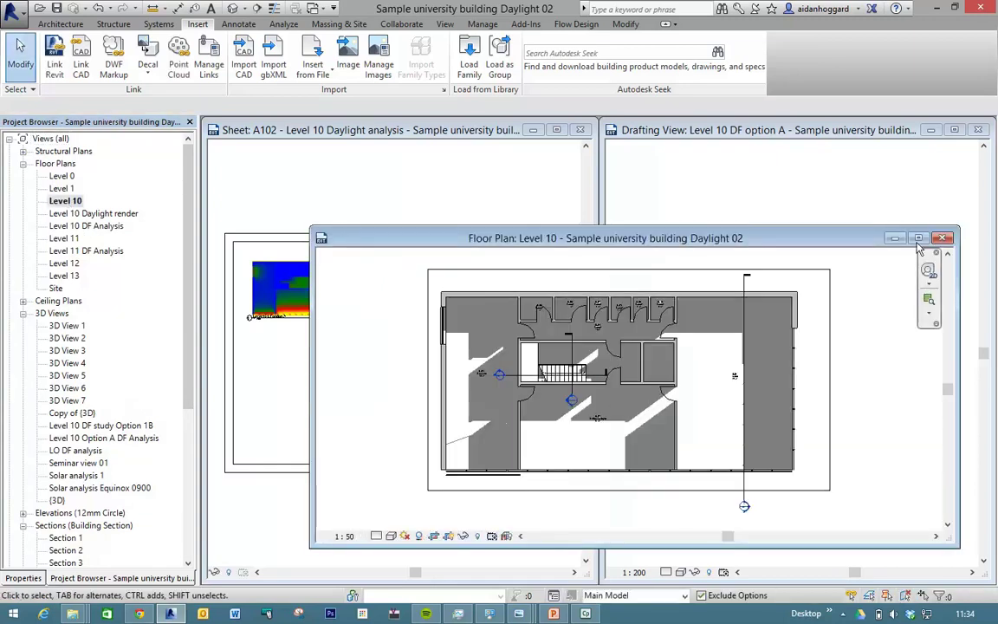
{"action": "left_click", "coordinate": [918, 237]}
{"action": "key", "text": "z"}
{"action": "key", "text": "f"}
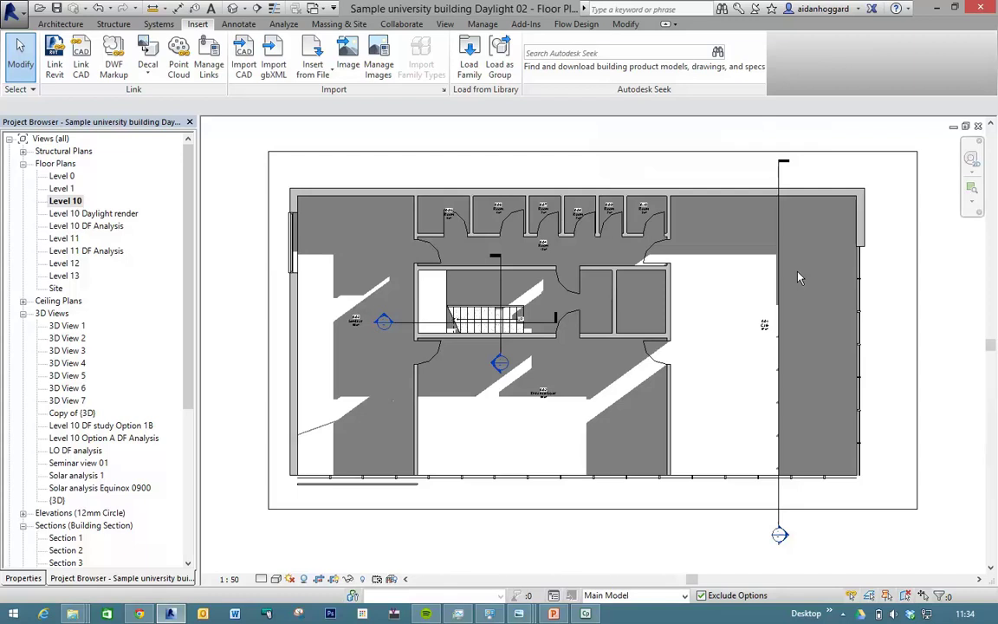
Duplicate the Level 10 floor plan view with detailing
{"action": "right_click", "coordinate": [67, 203]}
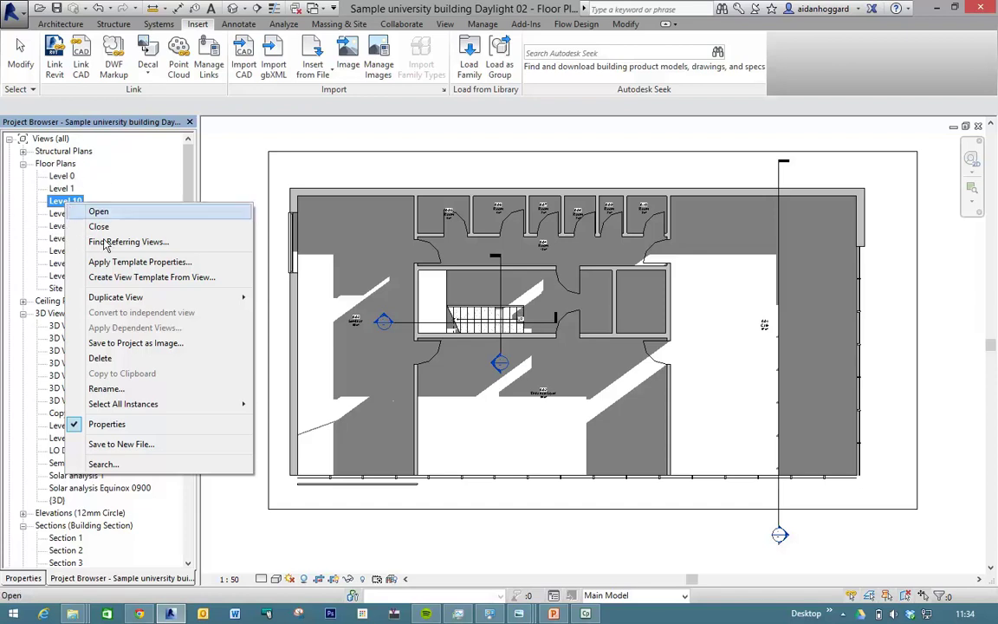
{"action": "mouse_move", "coordinate": [126, 301]}
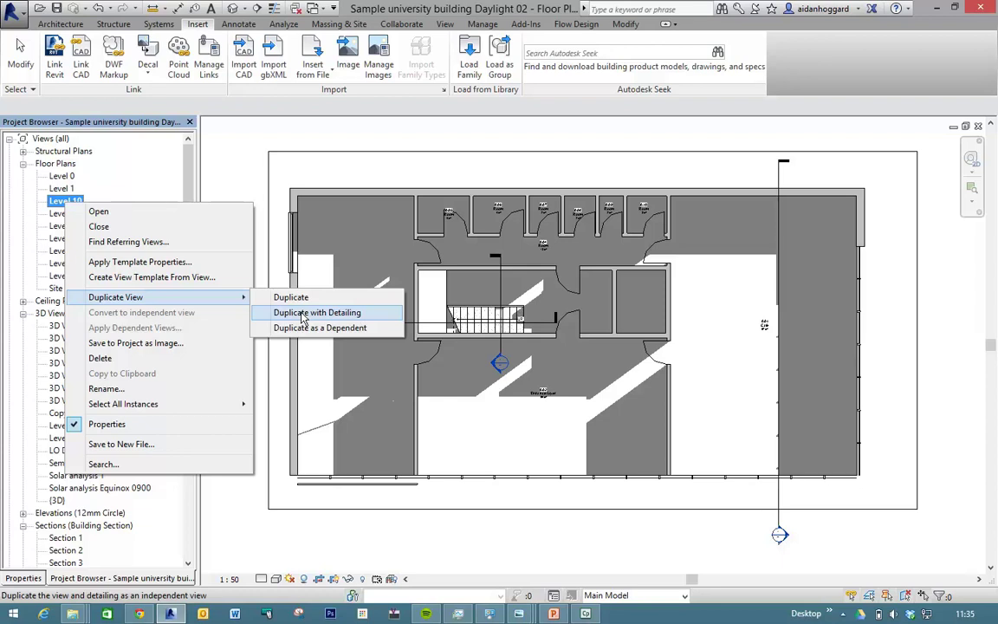
{"action": "left_click", "coordinate": [303, 314]}
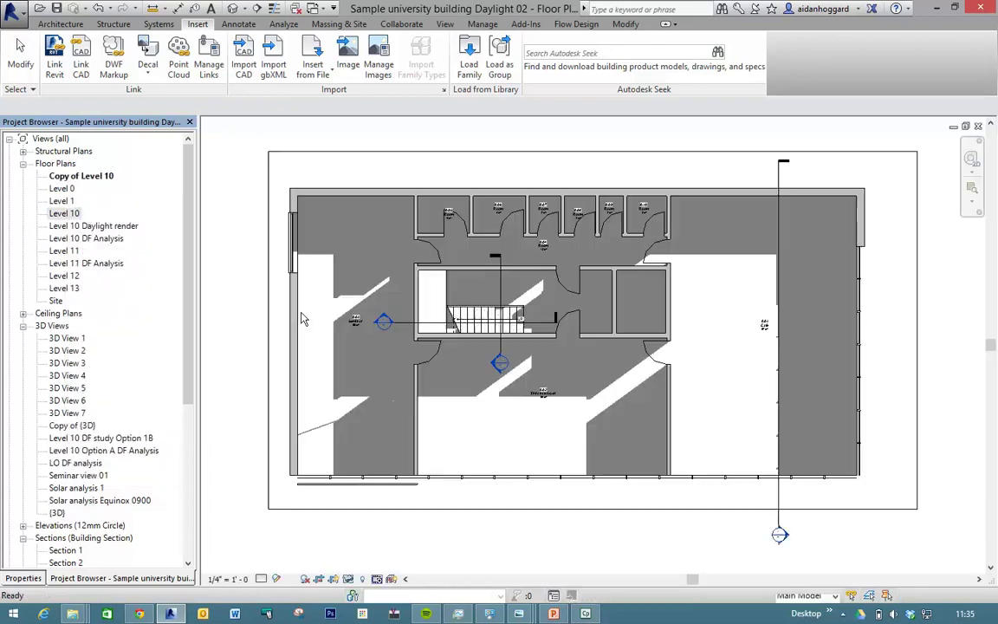
{"action": "left_click", "coordinate": [79, 177]}
{"action": "right_click", "coordinate": [79, 179]}
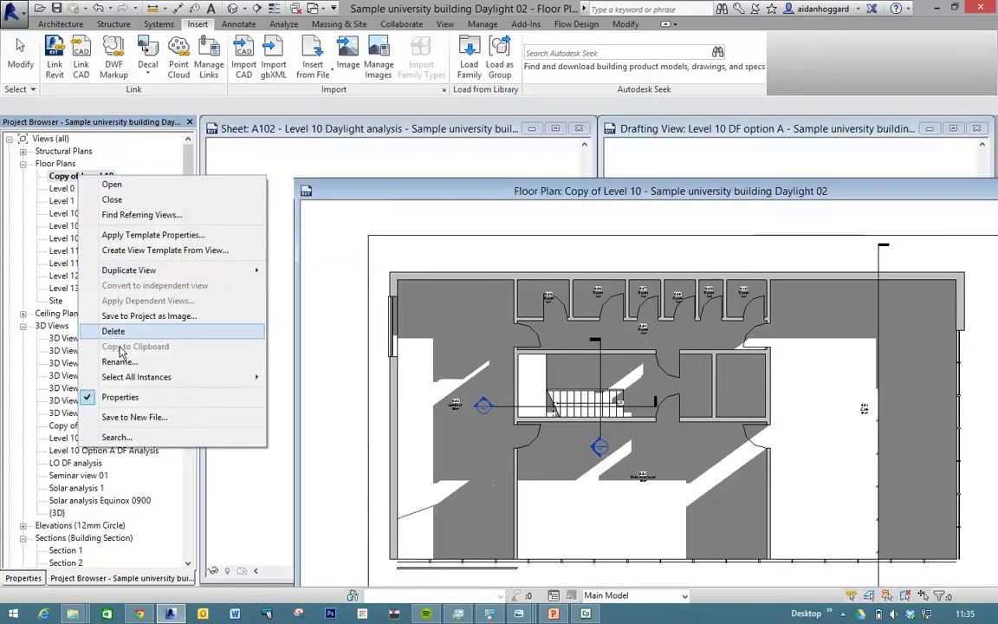
{"action": "left_click", "coordinate": [119, 363]}
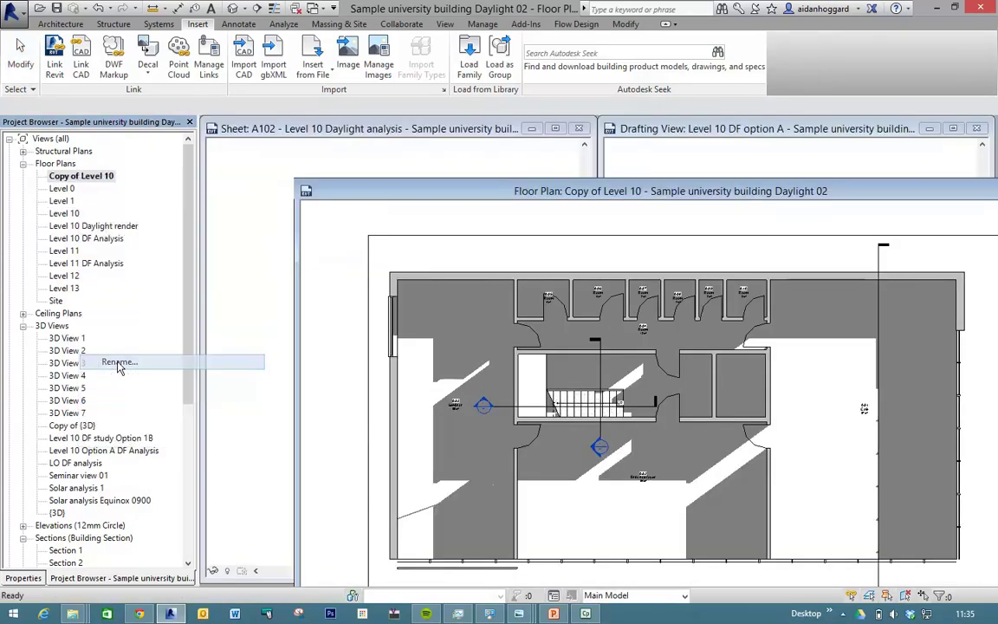
{"action": "double_click", "coordinate": [80, 177]}
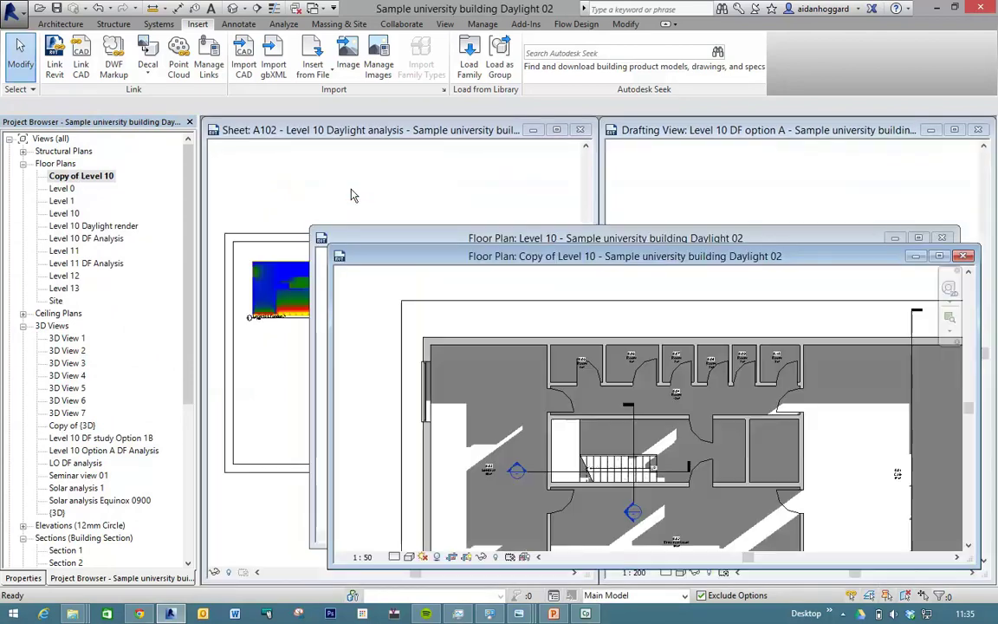
{"action": "double_click", "coordinate": [340, 249]}
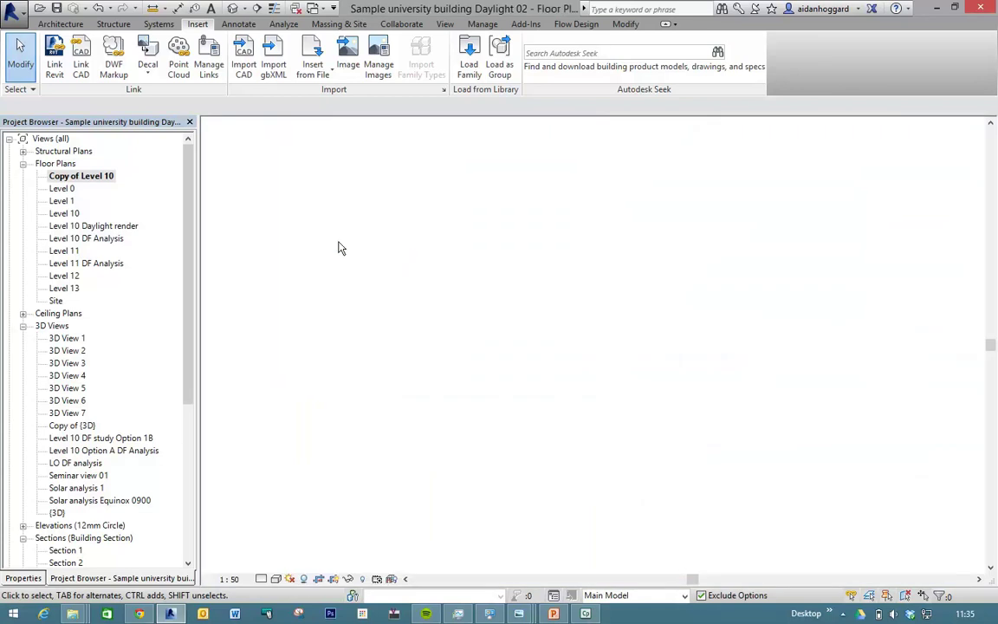
{"action": "right_click", "coordinate": [82, 177]}
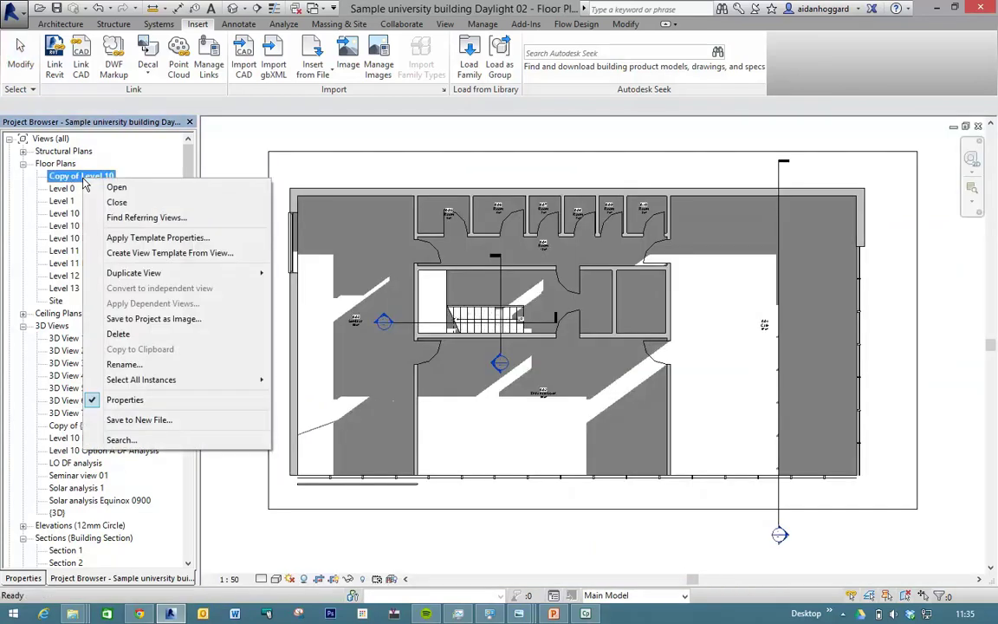
{"action": "left_click", "coordinate": [83, 183]}
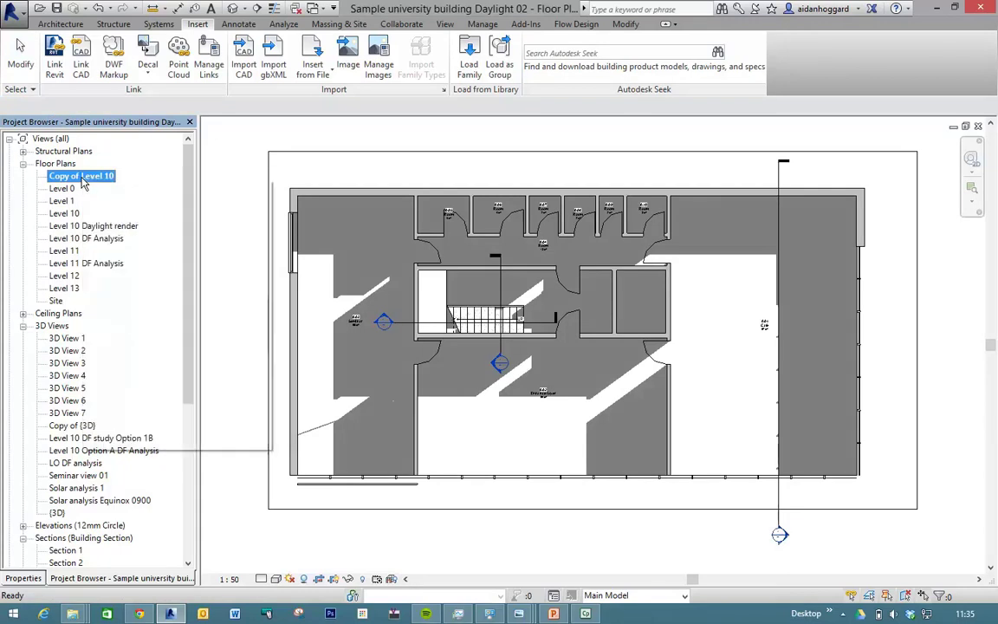
Rename the duplicated floor plan view as Level 10 DF overlay option A and turn off its shadows
{"action": "left_click", "coordinate": [24, 578]}
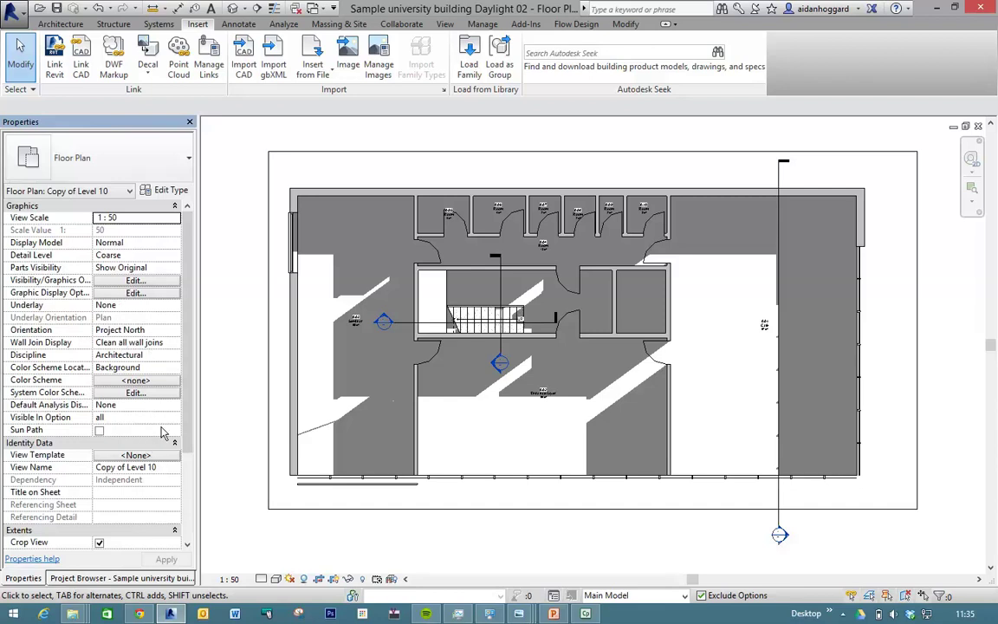
{"action": "left_click", "coordinate": [163, 468]}
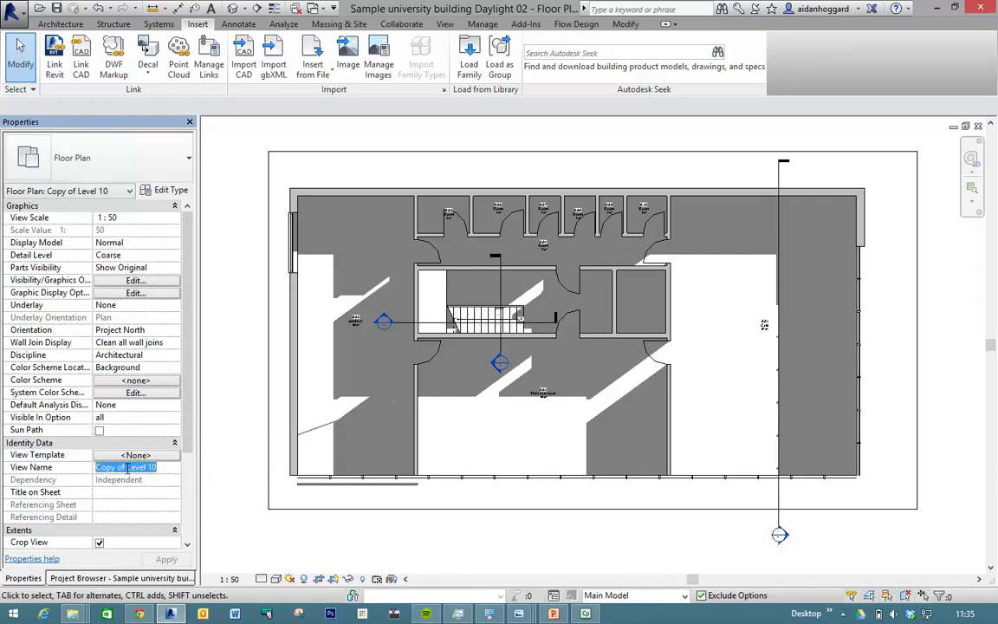
{"action": "left_click_drag", "start_coordinate": [126, 468], "coordinate": [84, 469]}
{"action": "key", "text": "BackSpace"}
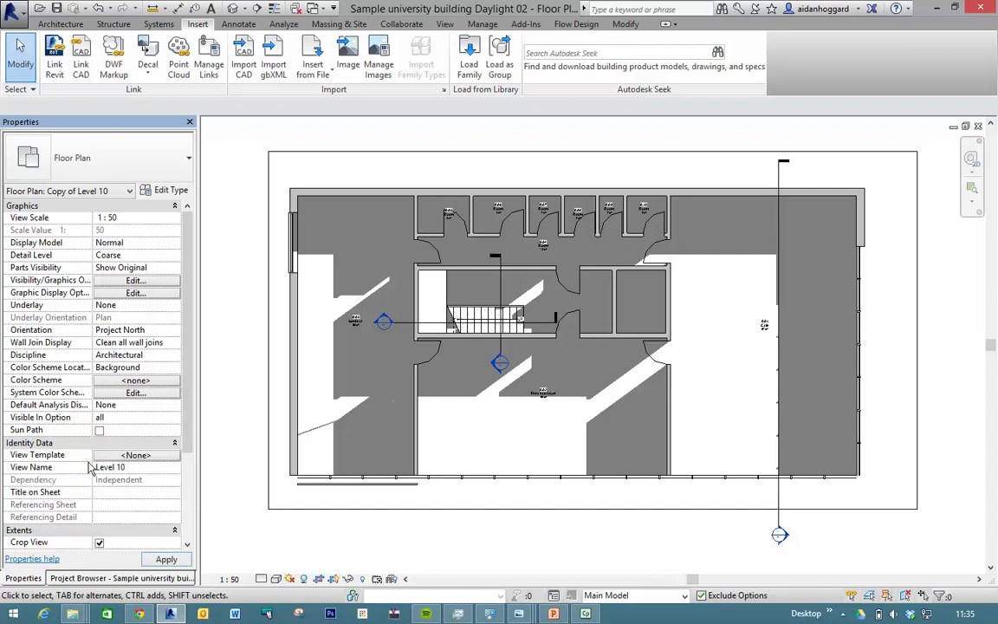
{"action": "left_click", "coordinate": [141, 466]}
{"action": "type", "text": "DF overlay option A"}
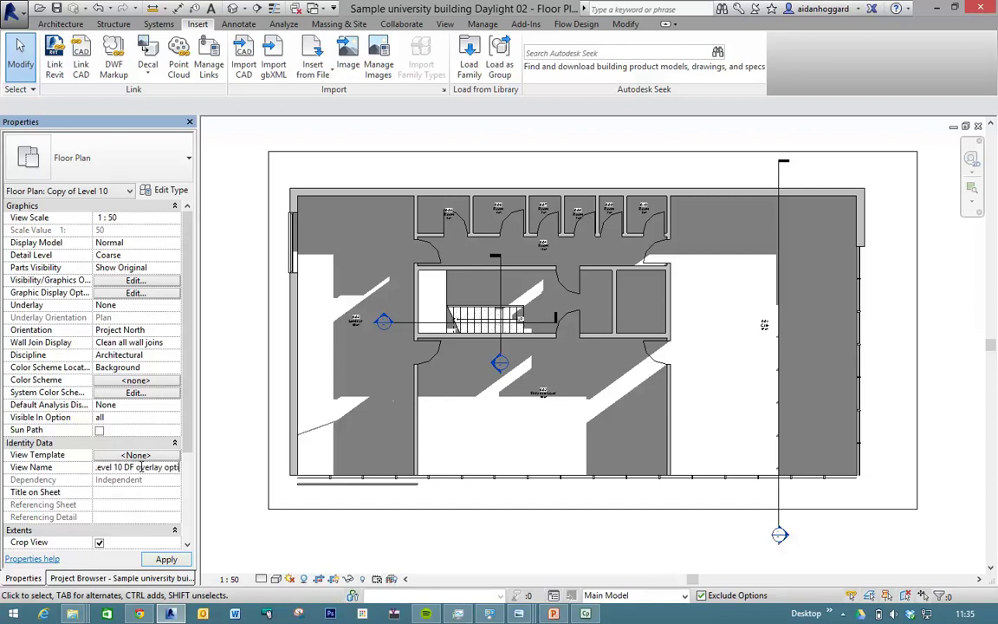
{"action": "left_click", "coordinate": [163, 560]}
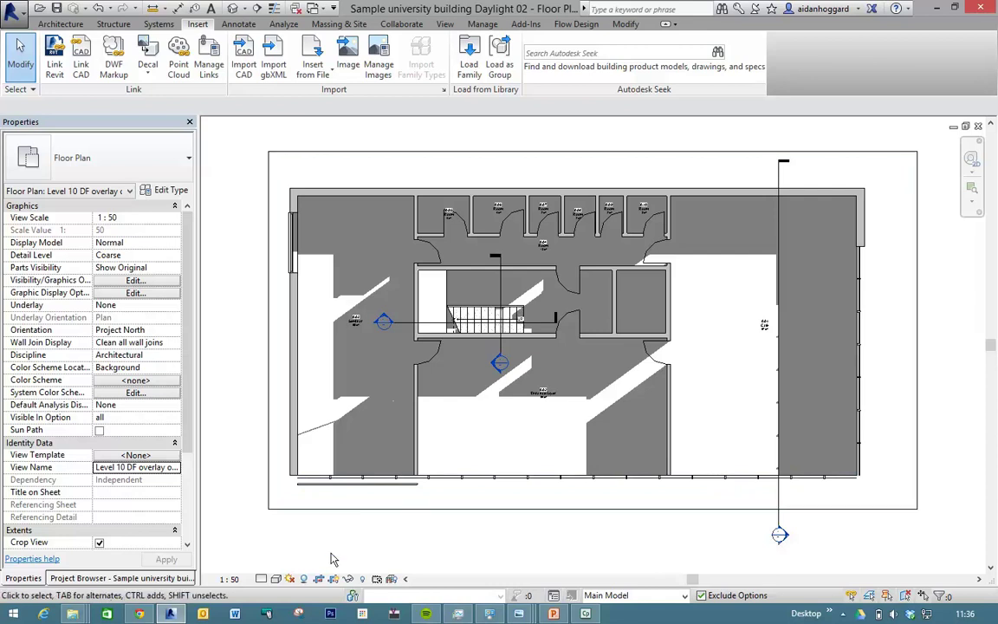
{"action": "left_click", "coordinate": [304, 578]}
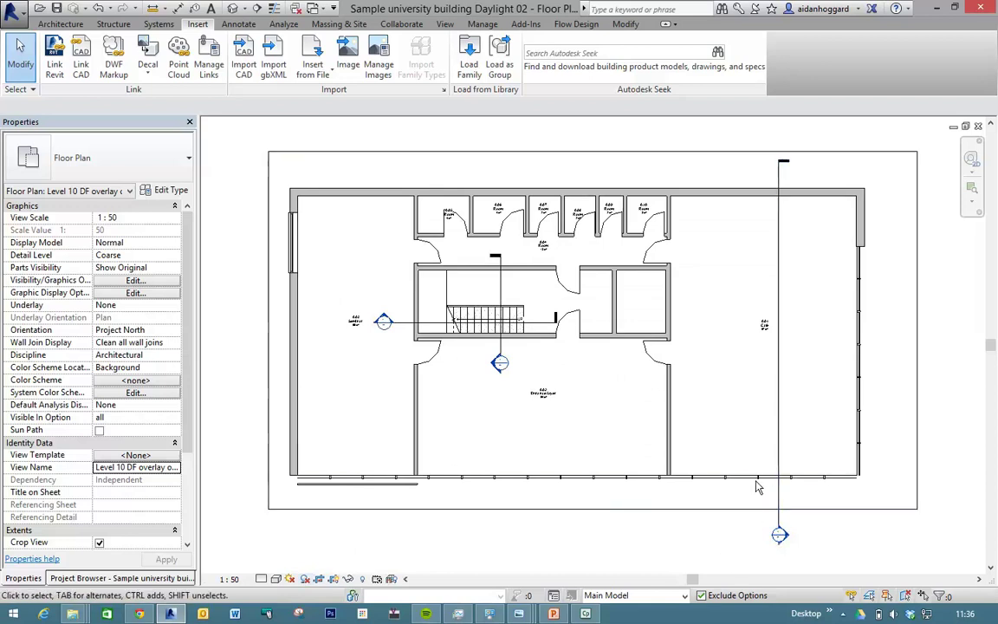
Hide the whole section category in the Level 10 DF overlay option A plan
{"action": "left_click", "coordinate": [780, 412]}
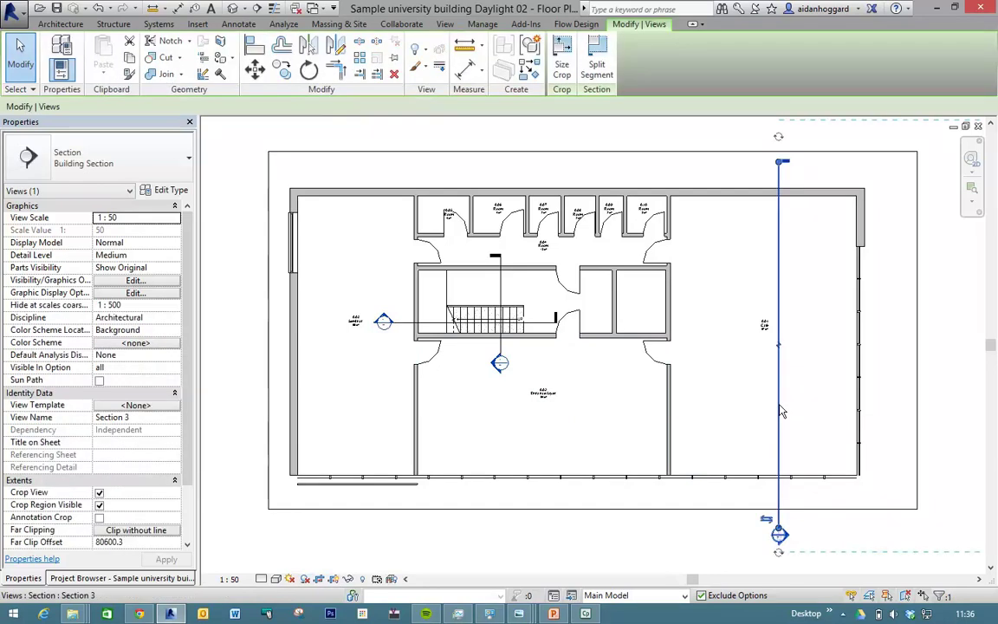
{"action": "right_click", "coordinate": [781, 412]}
{"action": "mouse_move", "coordinate": [855, 178]}
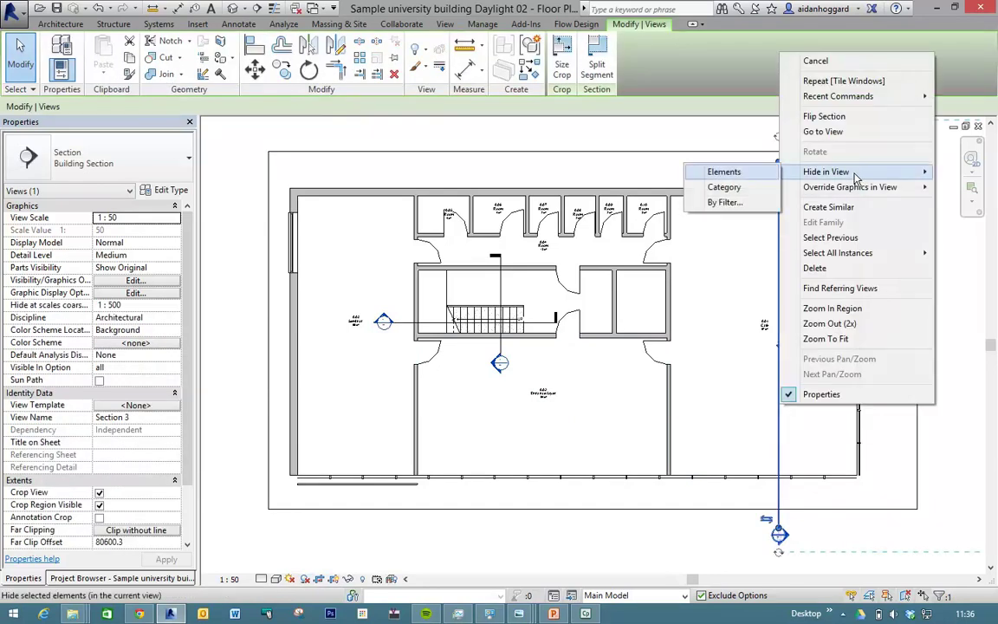
{"action": "left_click", "coordinate": [726, 189]}
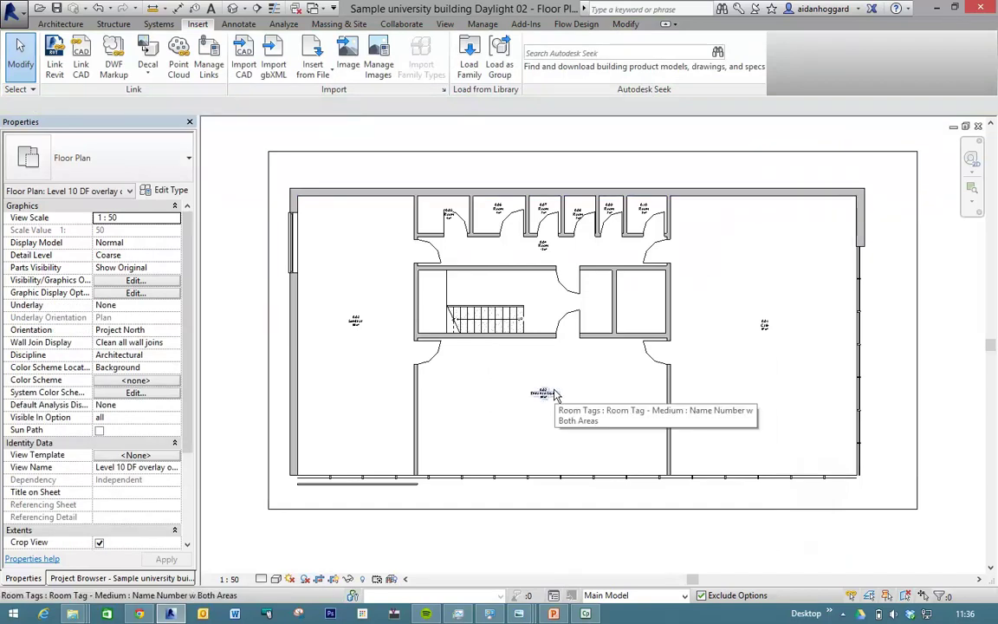
Hide the room tag category in the overlay plan, using the entrance foyer's tag as the reference element
{"action": "scroll", "coordinate": [544, 400], "scroll_direction": "up", "scroll_amount": 5}
{"action": "scroll", "coordinate": [544, 414], "scroll_direction": "down", "scroll_amount": 5}
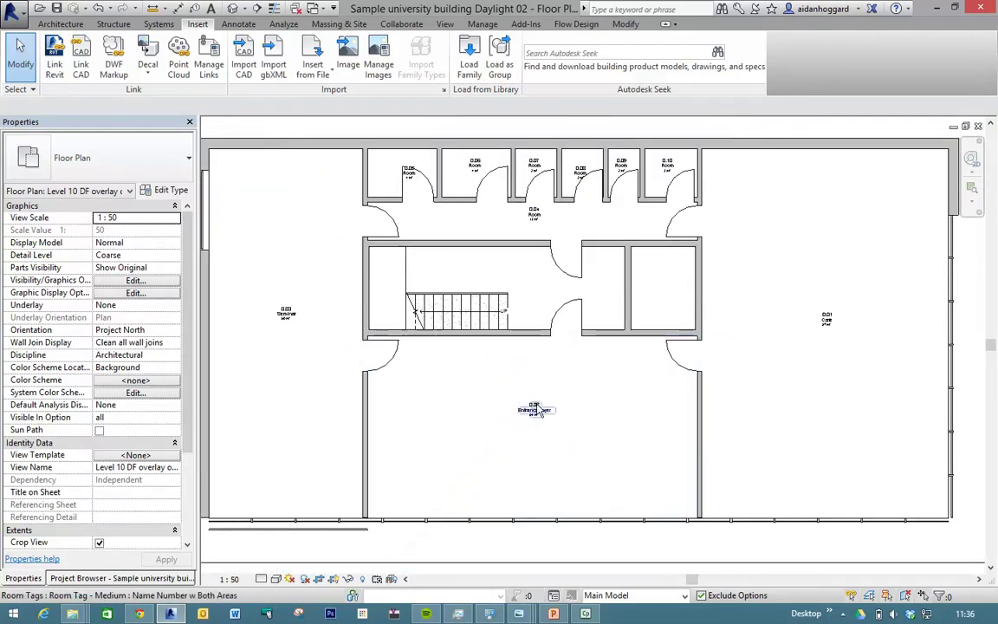
{"action": "left_click", "coordinate": [535, 412]}
{"action": "right_click", "coordinate": [535, 413]}
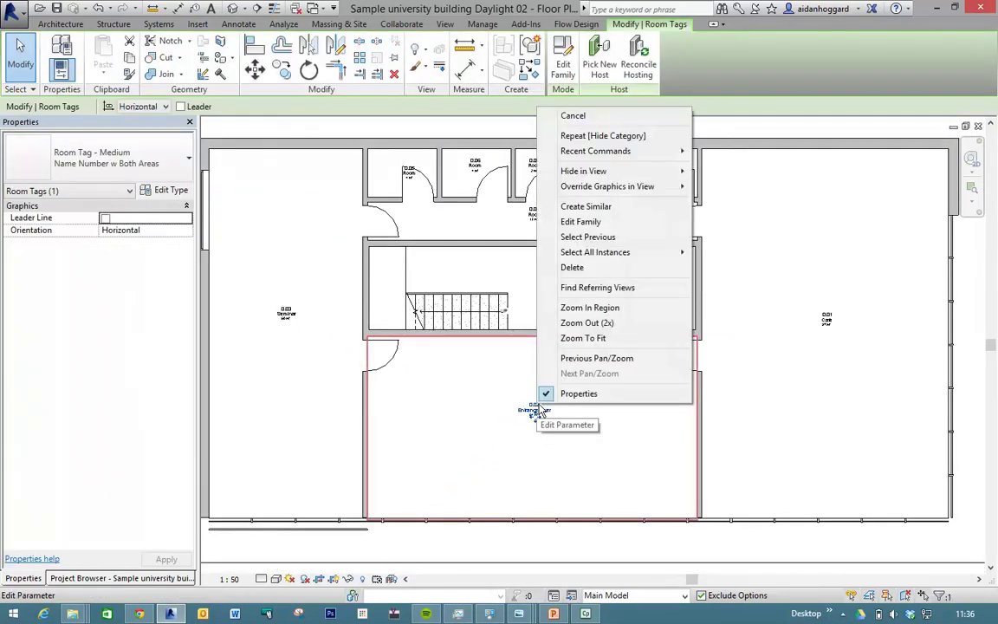
{"action": "key", "text": "Escape"}
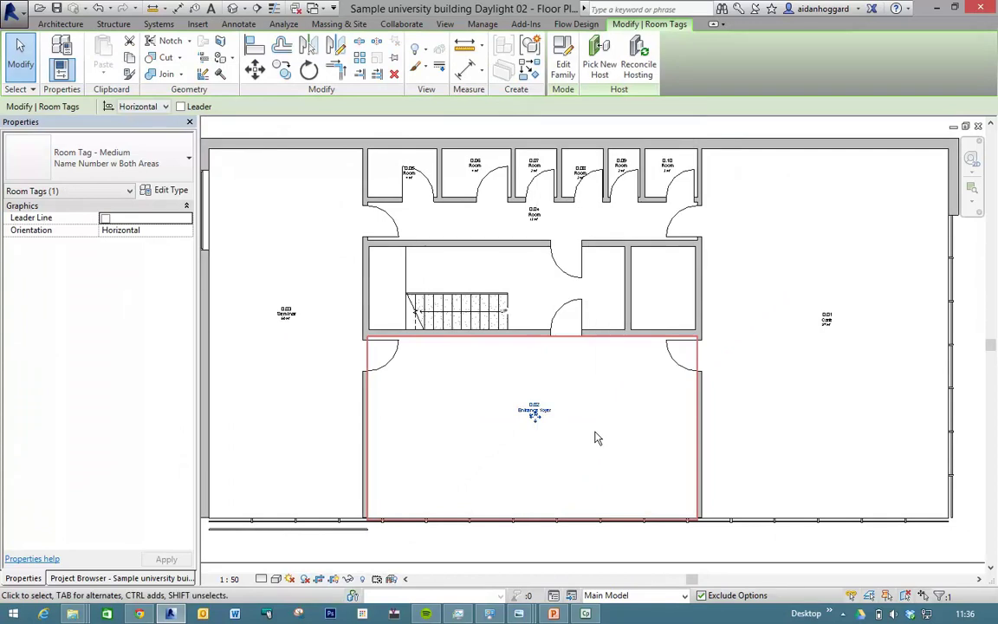
{"action": "left_click", "coordinate": [535, 410]}
{"action": "key", "text": "Escape"}
{"action": "left_click_drag", "start_coordinate": [537, 420], "coordinate": [536, 418]}
{"action": "right_click", "coordinate": [535, 418]}
{"action": "mouse_move", "coordinate": [572, 180]}
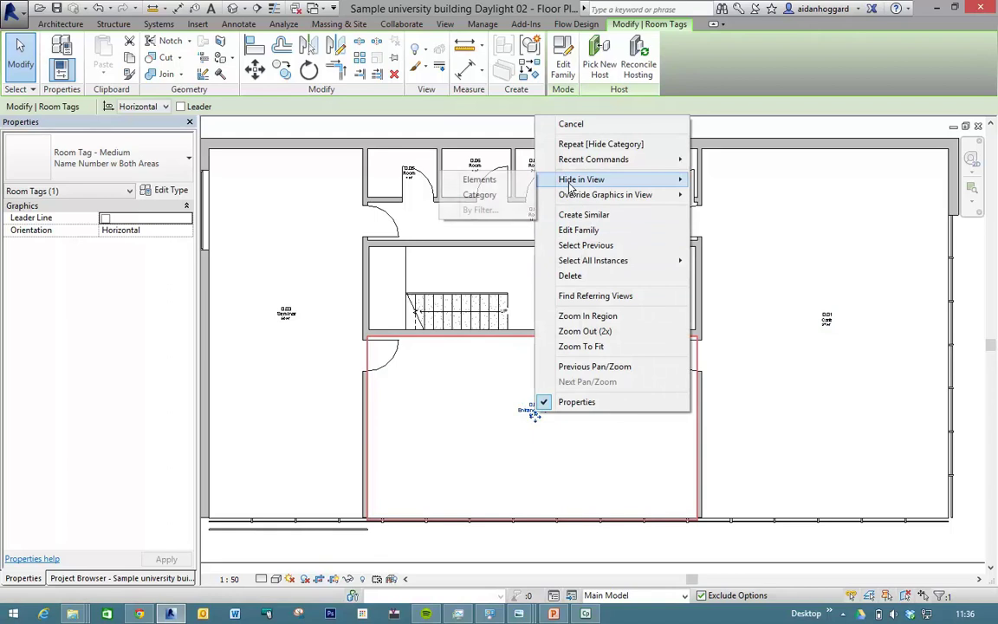
{"action": "left_click", "coordinate": [476, 195]}
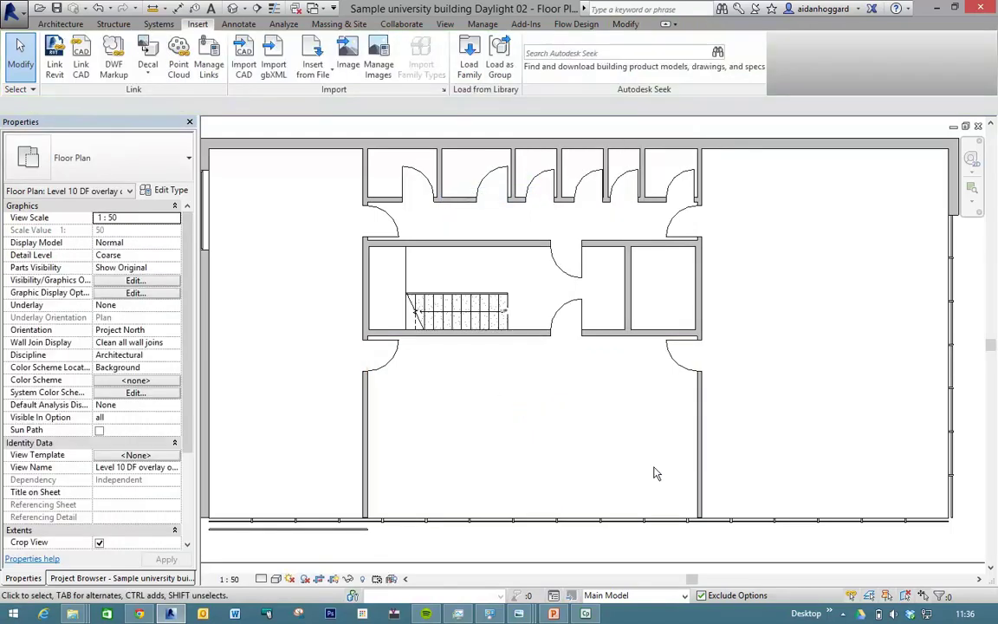
Close the Level 10 floor plan and Level 10 DF option A drafting views, and tile the overlay plan beside sheet A102
{"action": "scroll", "coordinate": [625, 439], "scroll_direction": "down", "scroll_amount": 2}
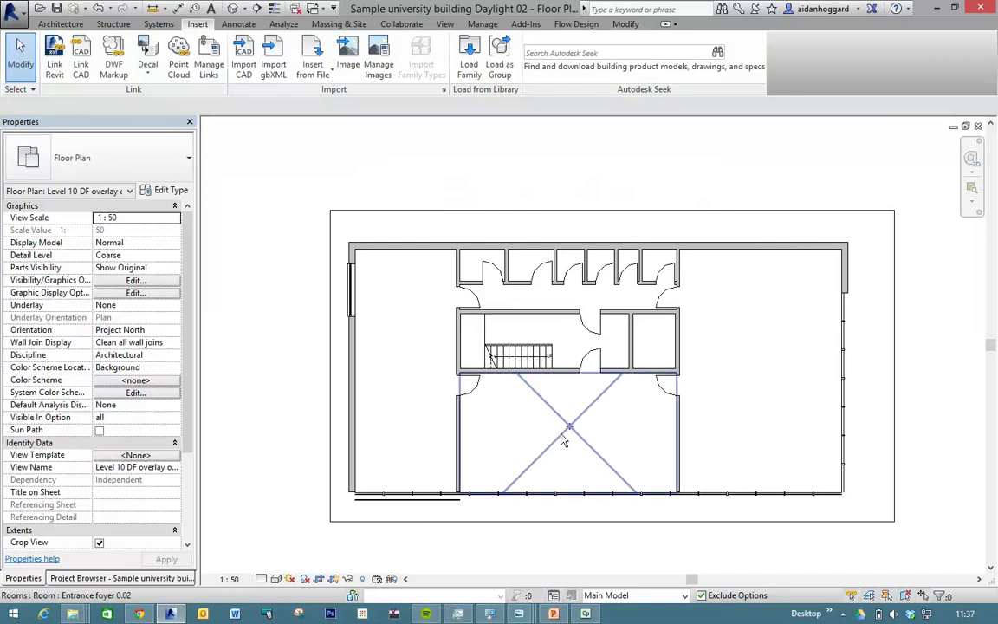
{"action": "key", "text": "w"}
{"action": "key", "text": "t"}
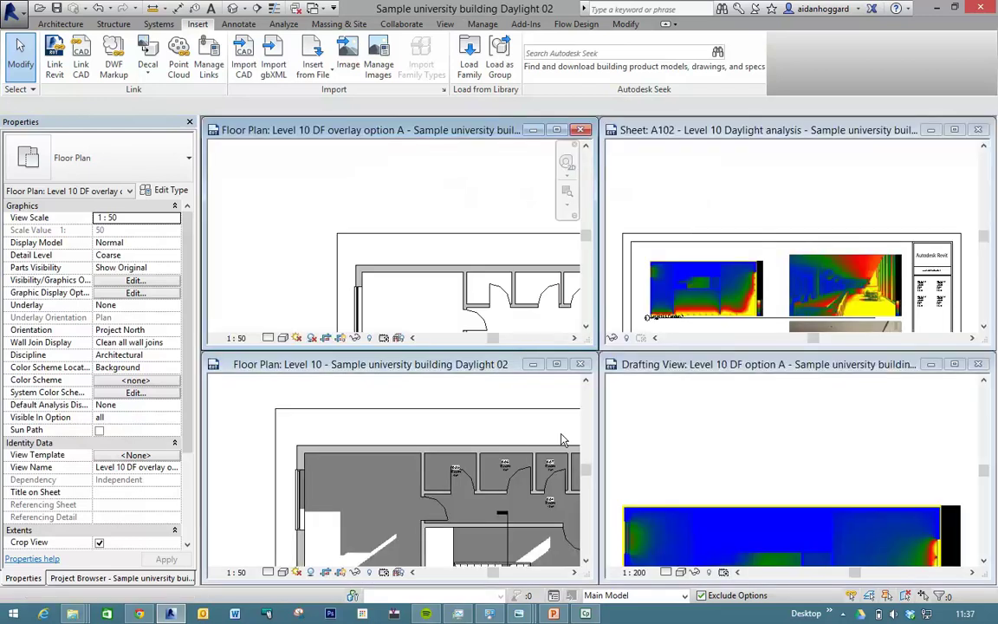
{"action": "left_click", "coordinate": [581, 365]}
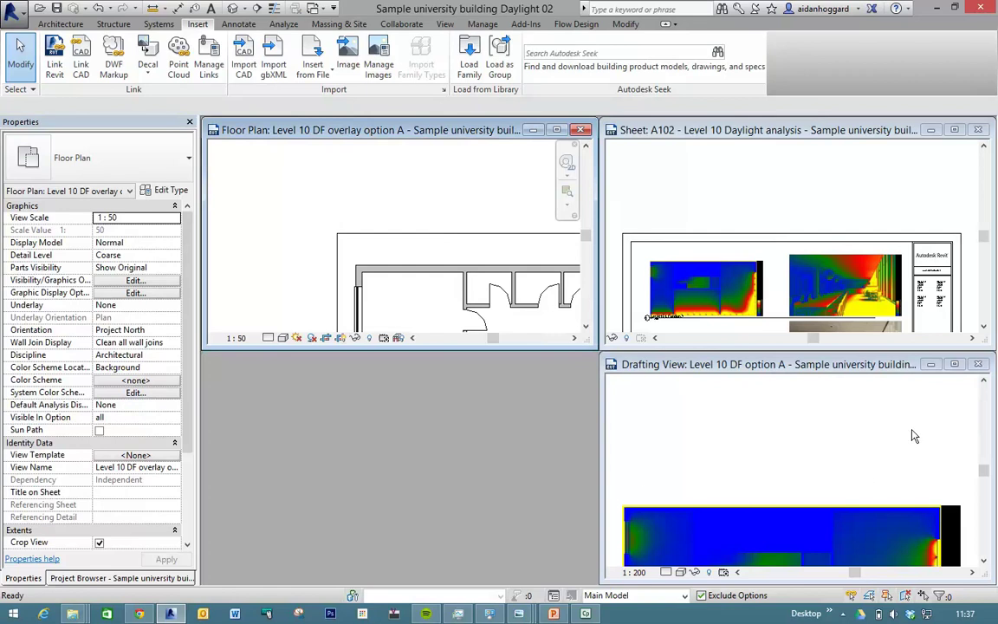
{"action": "left_click", "coordinate": [978, 365]}
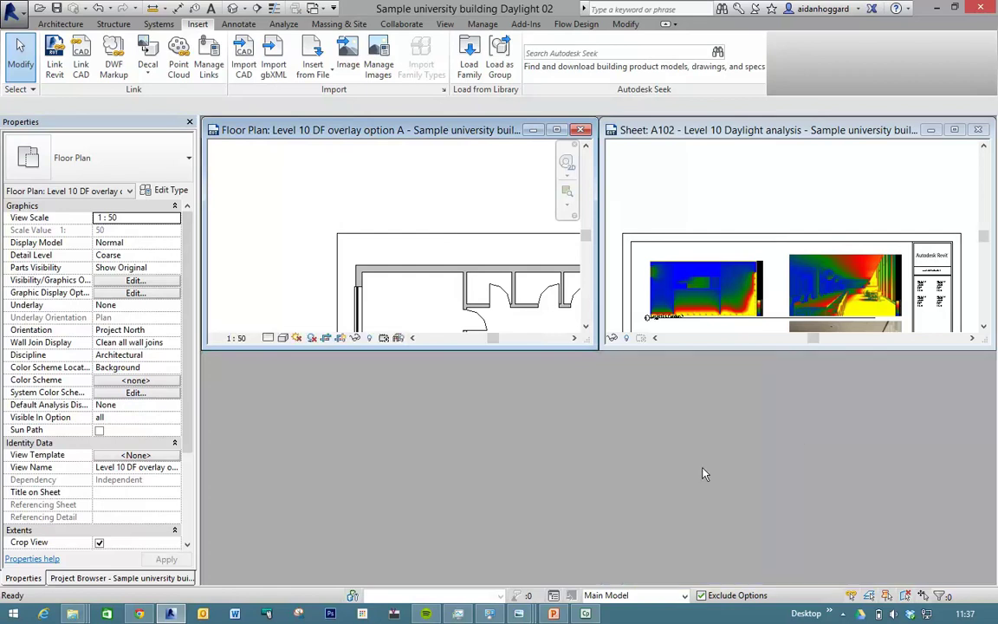
{"action": "key", "text": "w"}
{"action": "key", "text": "t"}
{"action": "key", "text": "z"}
{"action": "key", "text": "a"}
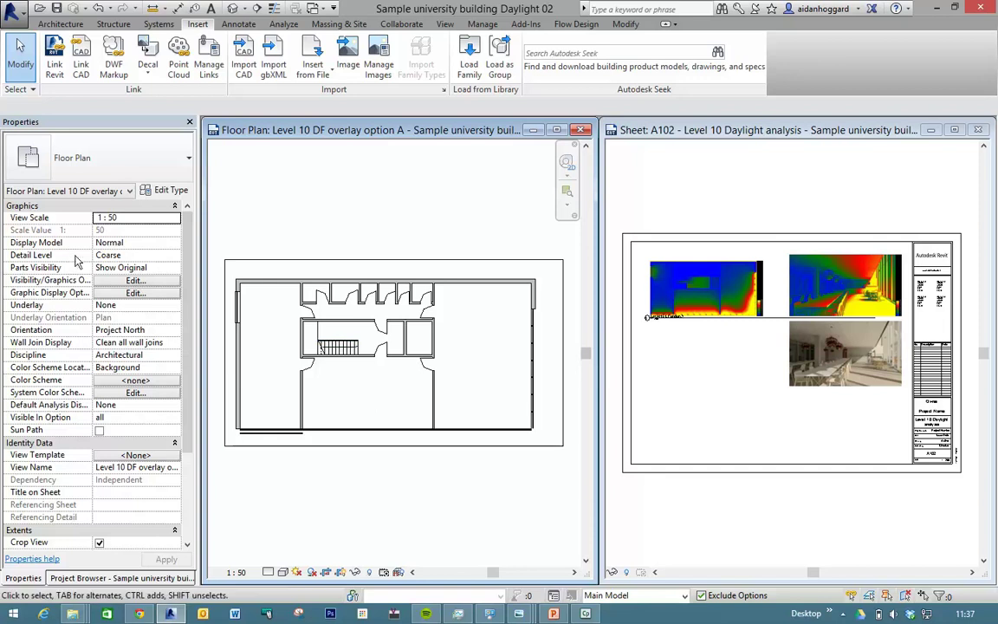
Place the Level 10 DF overlay option A floor plan on sheet A102, below the daylight factor plan
{"action": "left_click", "coordinate": [78, 578]}
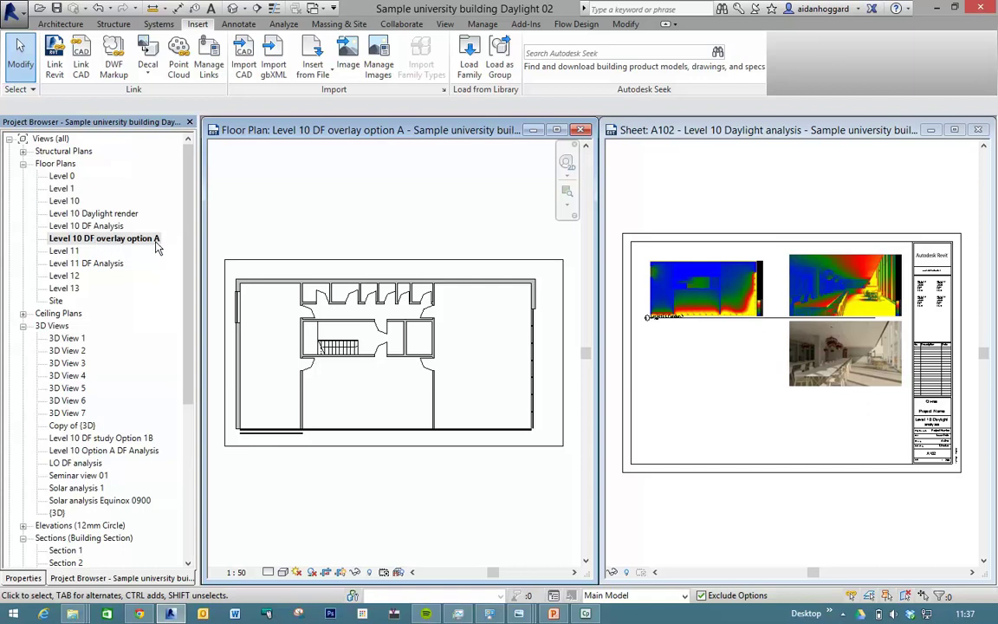
{"action": "left_click", "coordinate": [66, 241]}
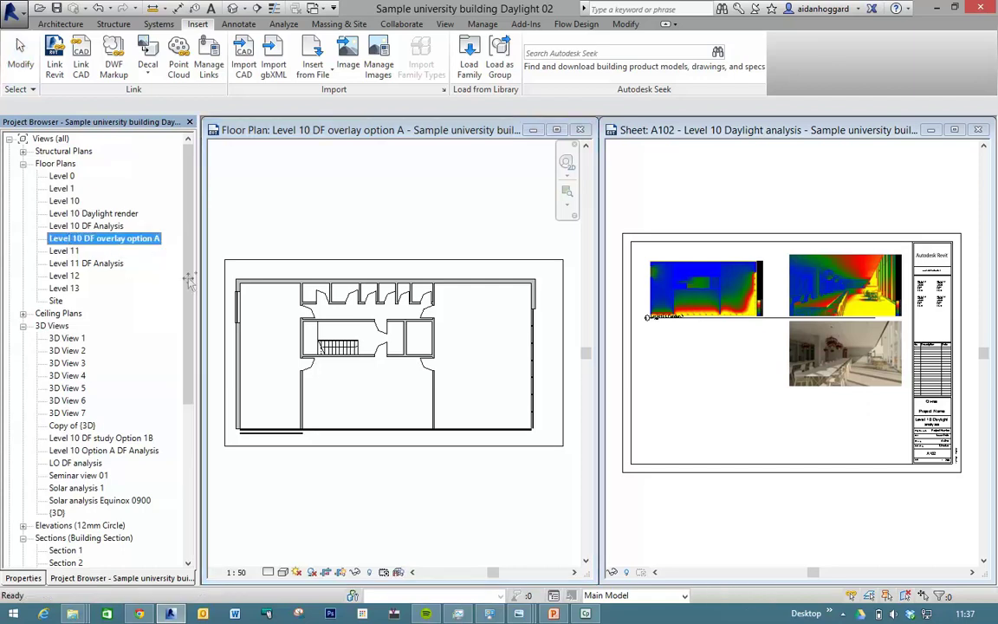
{"action": "left_click_drag", "start_coordinate": [596, 368], "coordinate": [595, 319]}
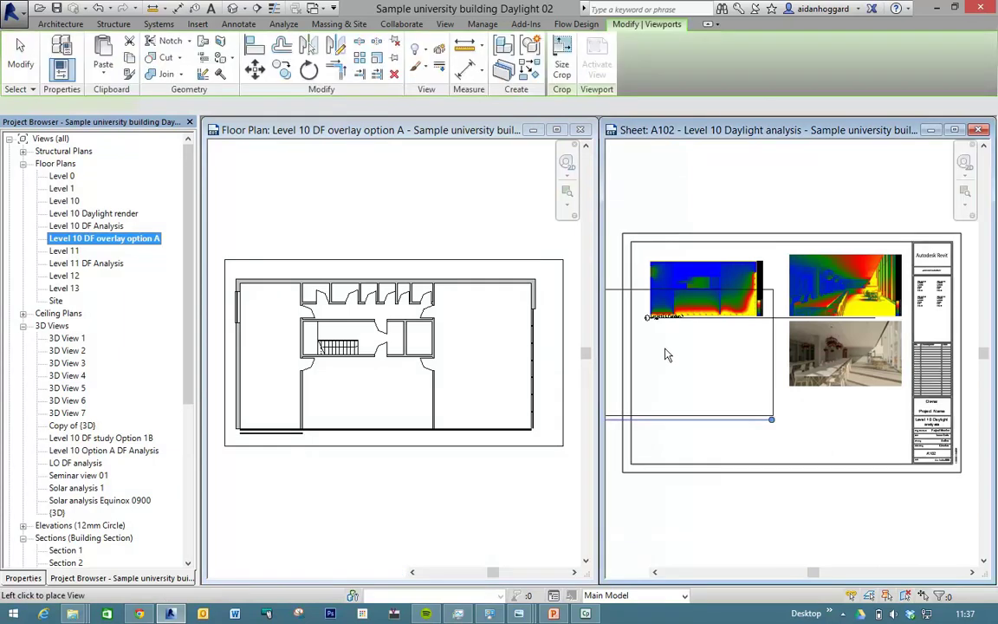
{"action": "left_click", "coordinate": [762, 336]}
{"action": "left_click_drag", "start_coordinate": [757, 350], "coordinate": [680, 419]}
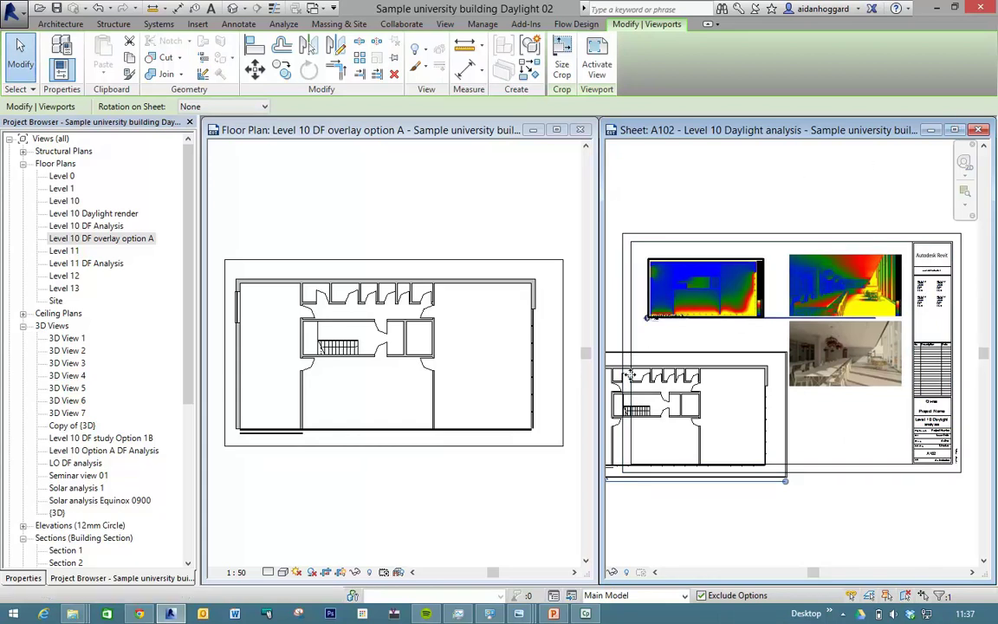
{"action": "left_click", "coordinate": [717, 534]}
{"action": "scroll", "coordinate": [719, 527], "scroll_direction": "down", "scroll_amount": 1}
{"action": "scroll", "coordinate": [717, 524], "scroll_direction": "down", "scroll_amount": 1}
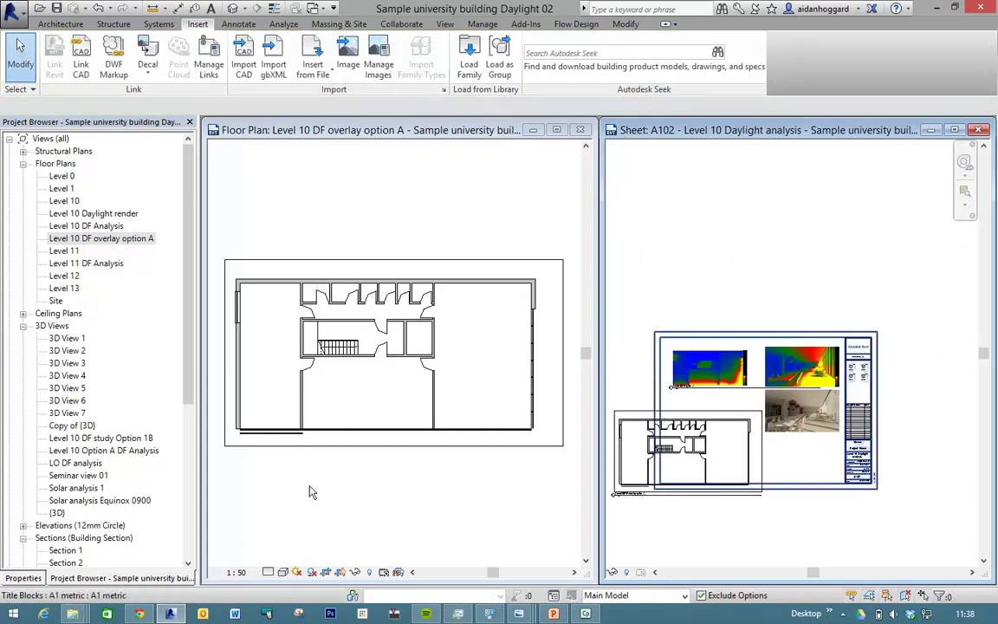
Set the overlay plan's view scale to 1:100 and move its viewport inside the sheet border beneath the daylight factor plan
{"action": "left_click", "coordinate": [235, 572]}
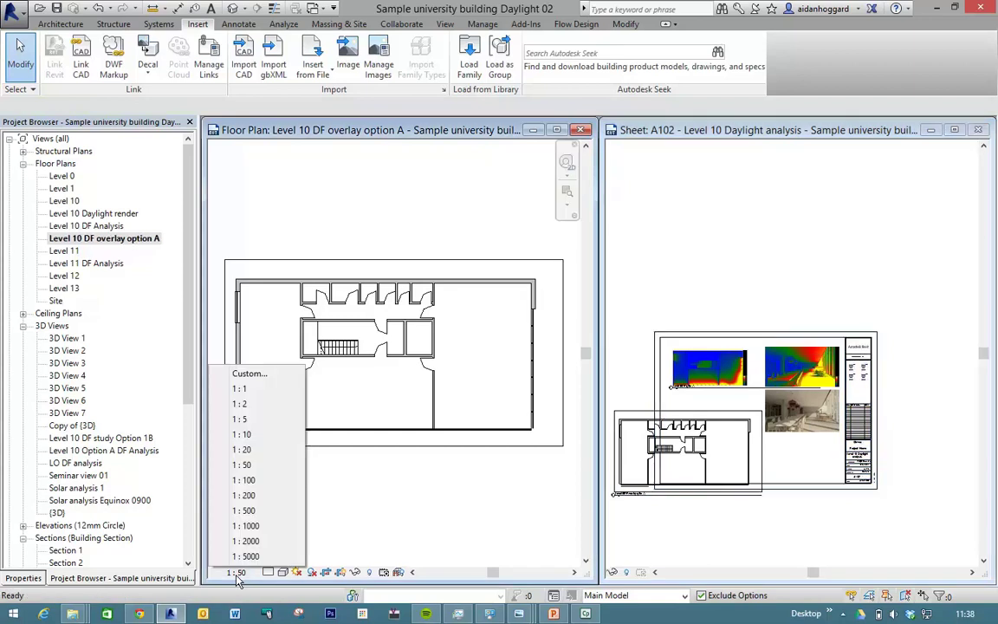
{"action": "left_click", "coordinate": [250, 479]}
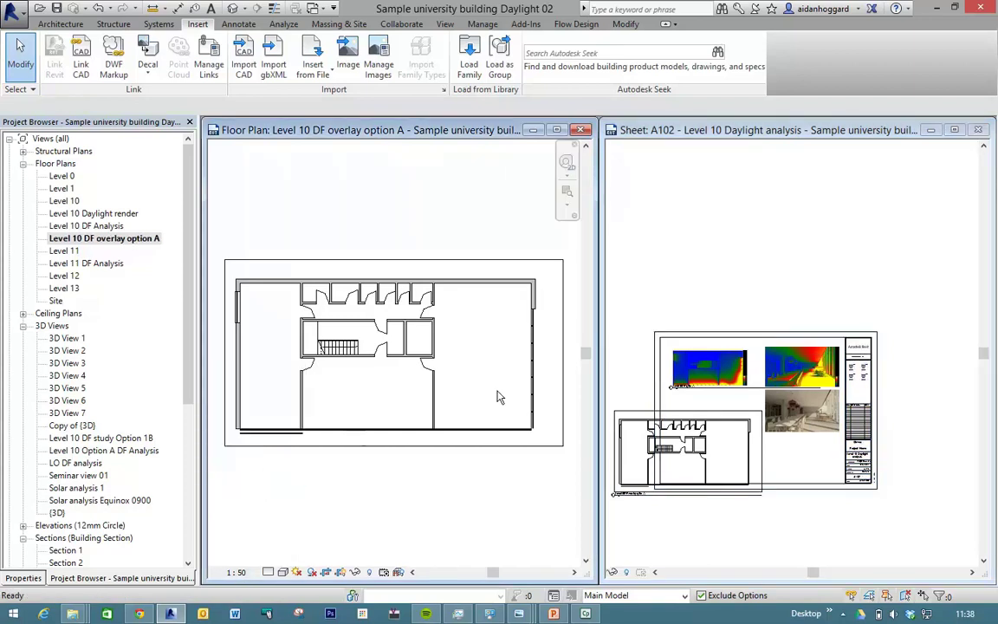
{"action": "left_click", "coordinate": [648, 539]}
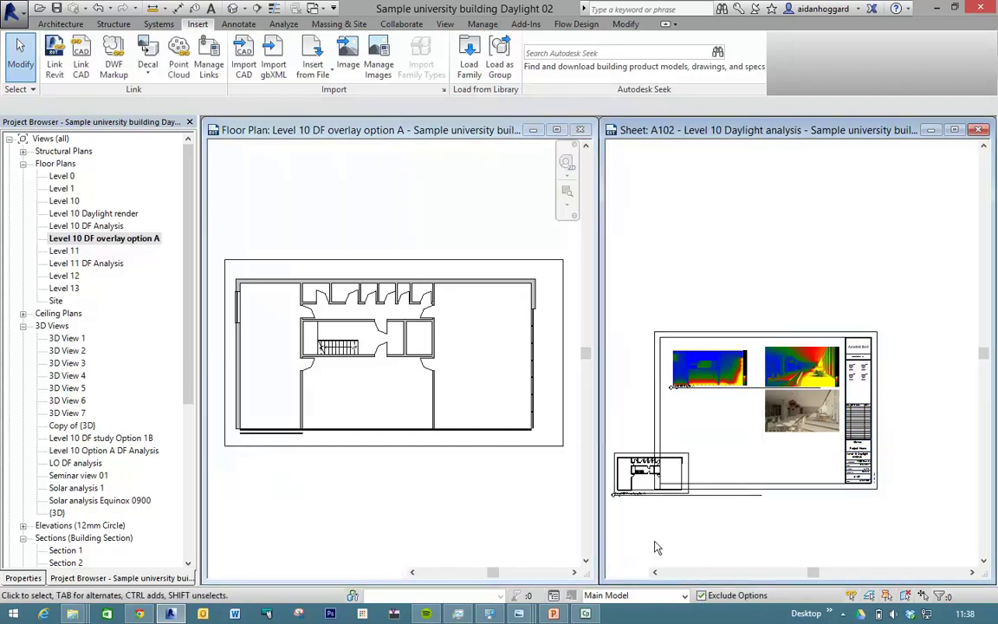
{"action": "left_click", "coordinate": [620, 462]}
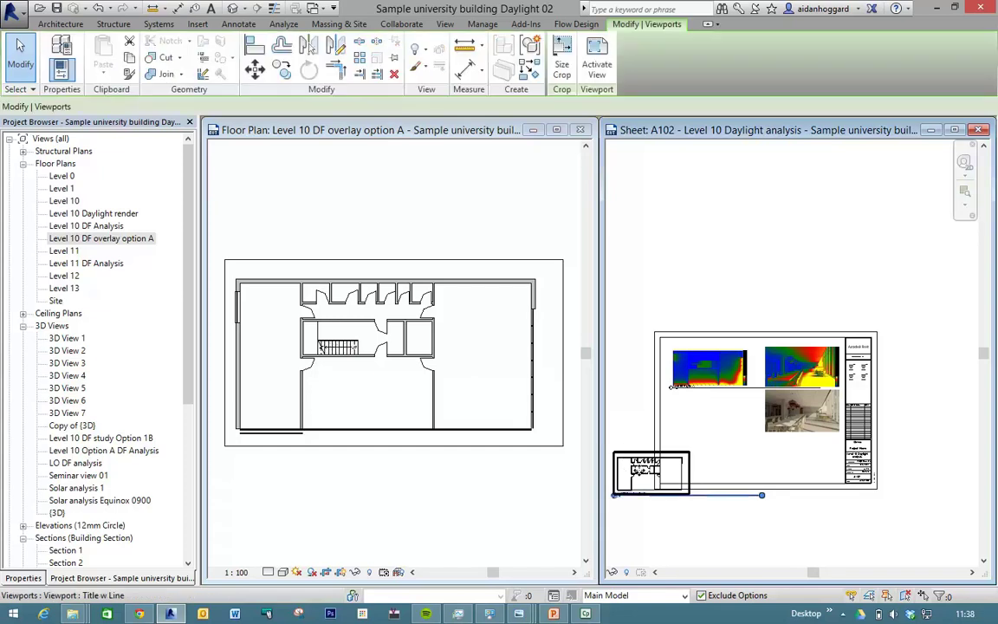
{"action": "left_click_drag", "start_coordinate": [632, 473], "coordinate": [690, 422]}
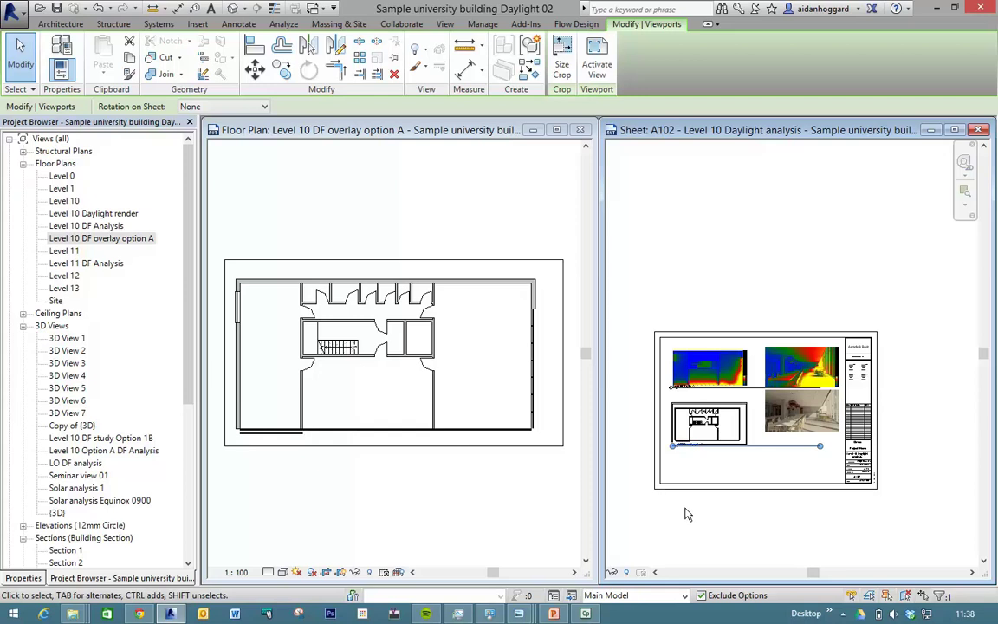
Maximise the sheet window and move the overlay plan viewport up so that it overlaps the daylight factor plan
{"action": "left_click", "coordinate": [954, 129]}
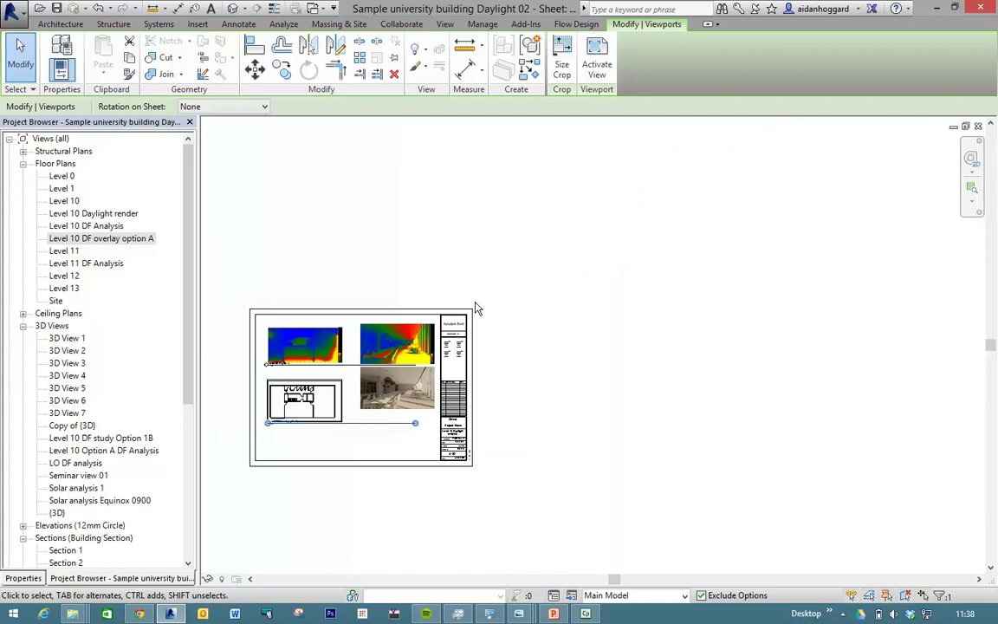
{"action": "key", "text": "z"}
{"action": "key", "text": "a"}
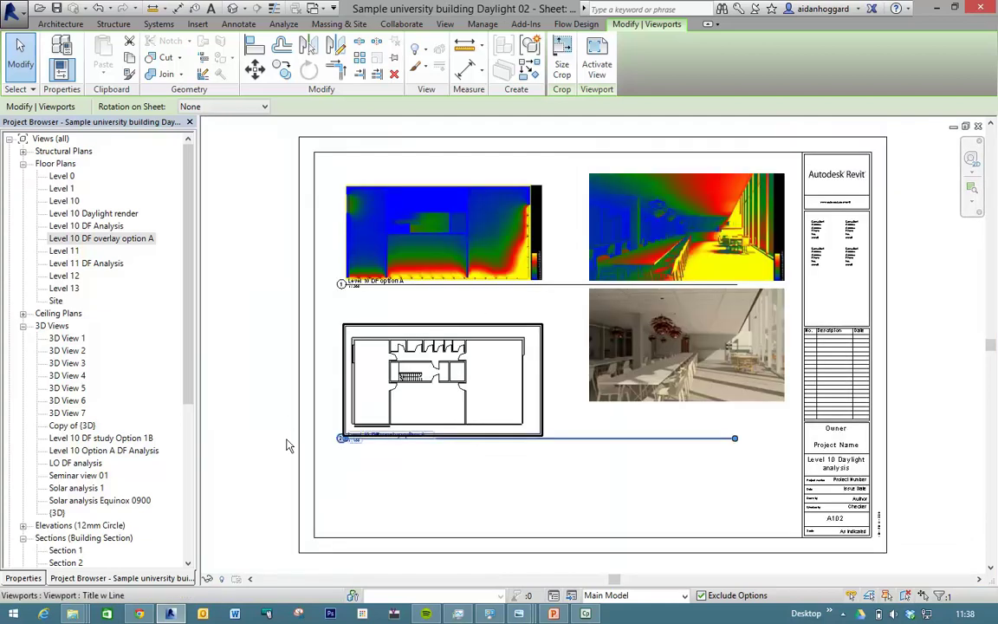
{"action": "left_click", "coordinate": [433, 502]}
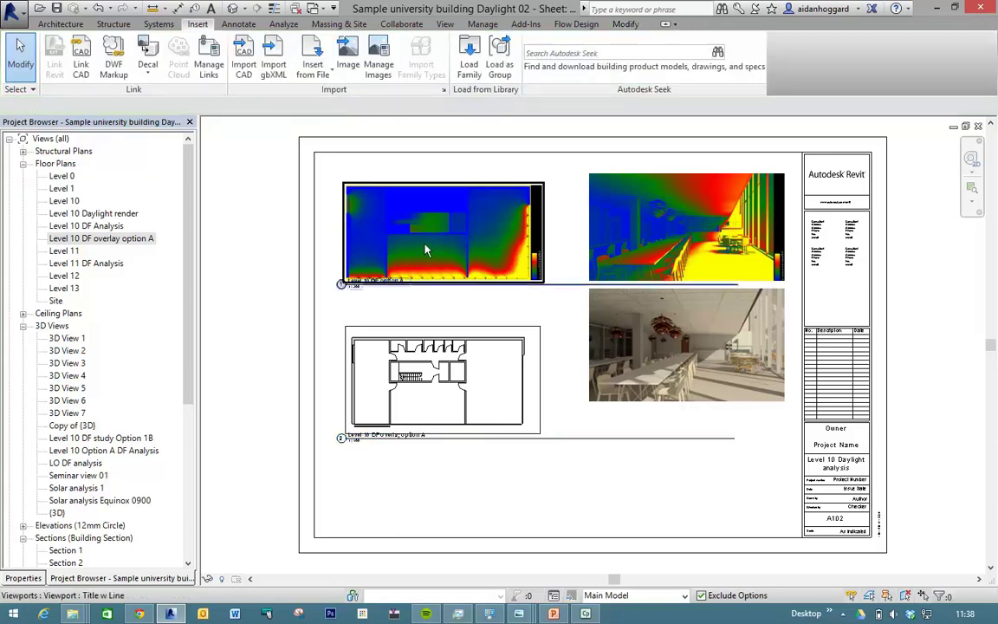
{"action": "left_click", "coordinate": [423, 428]}
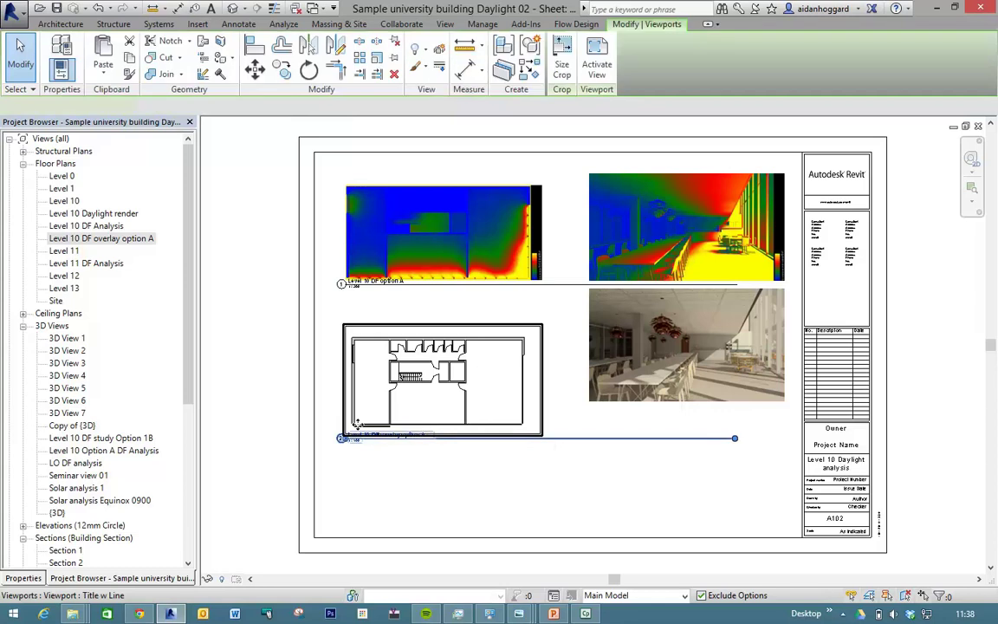
{"action": "left_click_drag", "start_coordinate": [350, 418], "coordinate": [352, 298]}
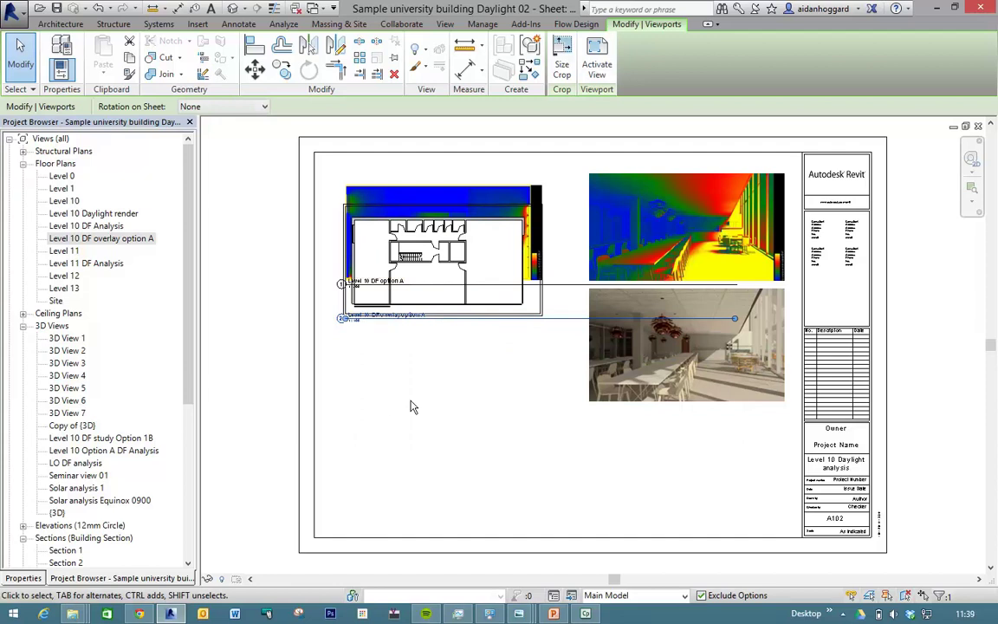
Activate the overlay plan's viewport on the sheet and turn off the Floors category in its visibility/graphic overrides
{"action": "key", "text": "z"}
{"action": "key", "text": "r"}
{"action": "left_click_drag", "start_coordinate": [316, 161], "coordinate": [550, 333]}
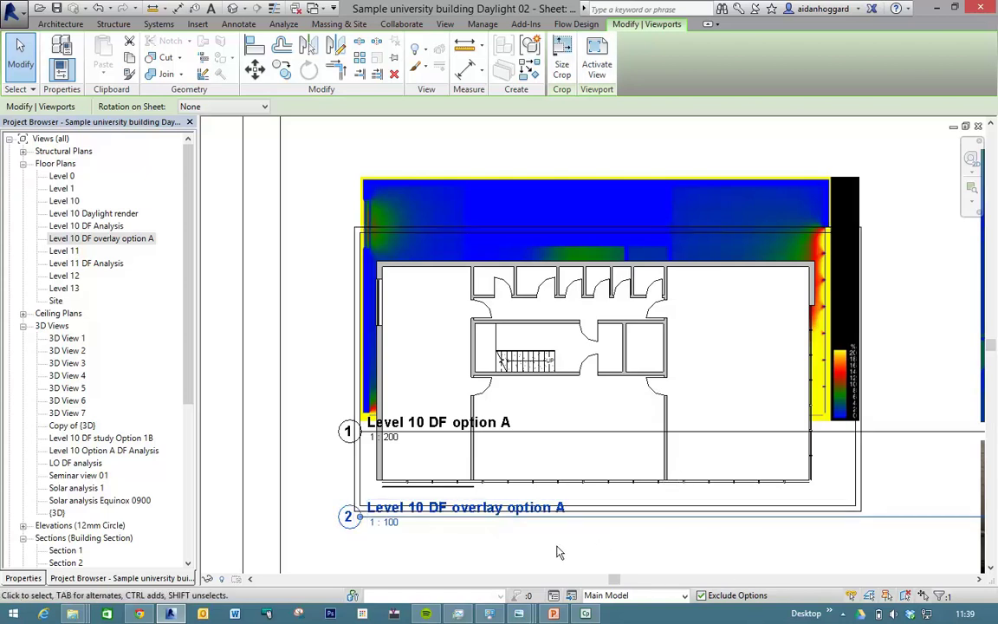
{"action": "right_click", "coordinate": [589, 482]}
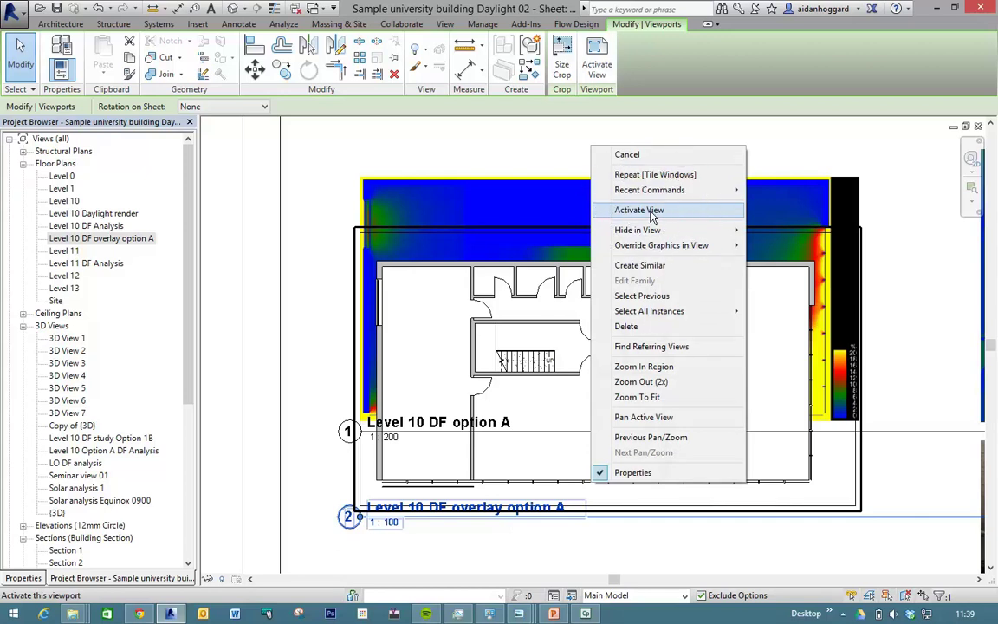
{"action": "left_click", "coordinate": [651, 210]}
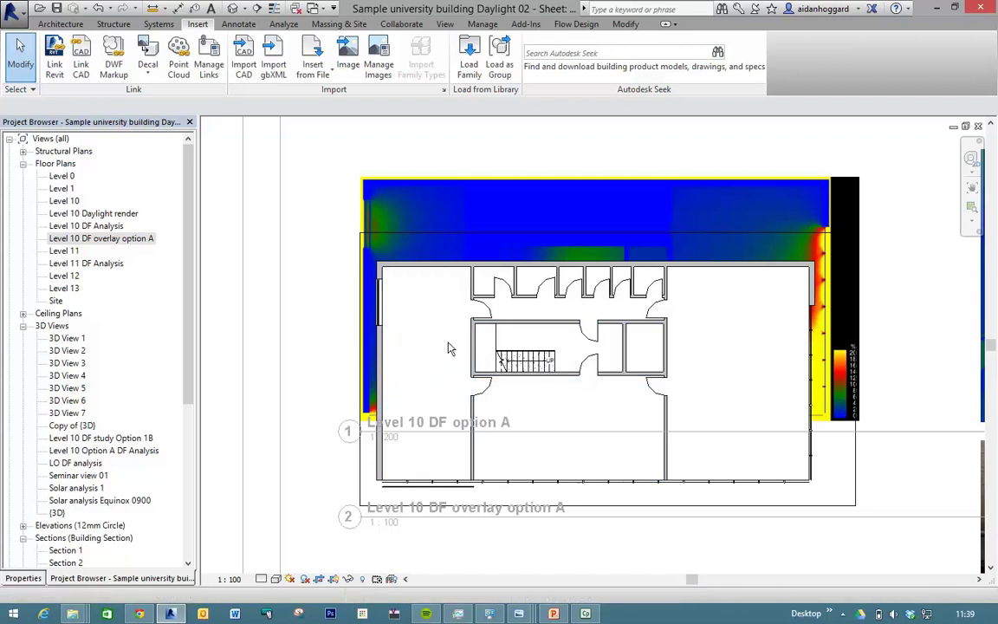
{"action": "key", "text": "v"}
{"action": "key", "text": "v"}
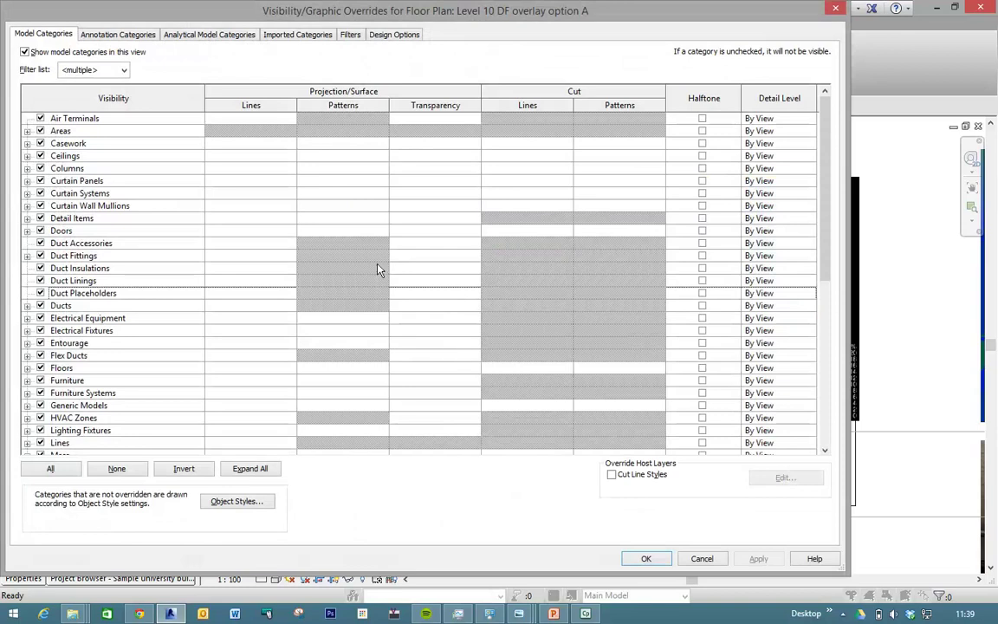
{"action": "left_click", "coordinate": [40, 368]}
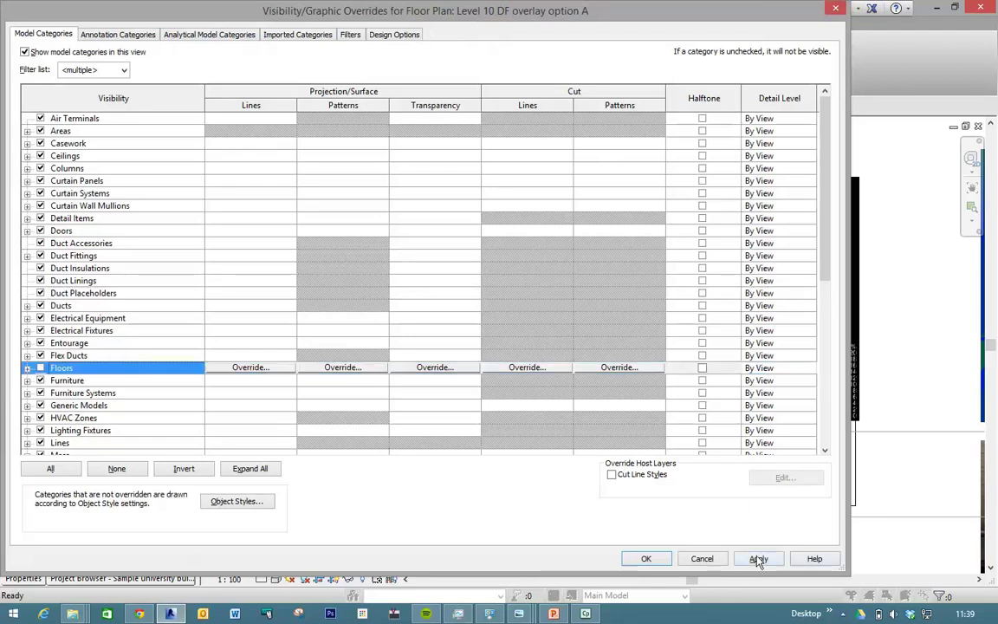
{"action": "left_click", "coordinate": [759, 559]}
{"action": "left_click", "coordinate": [643, 560]}
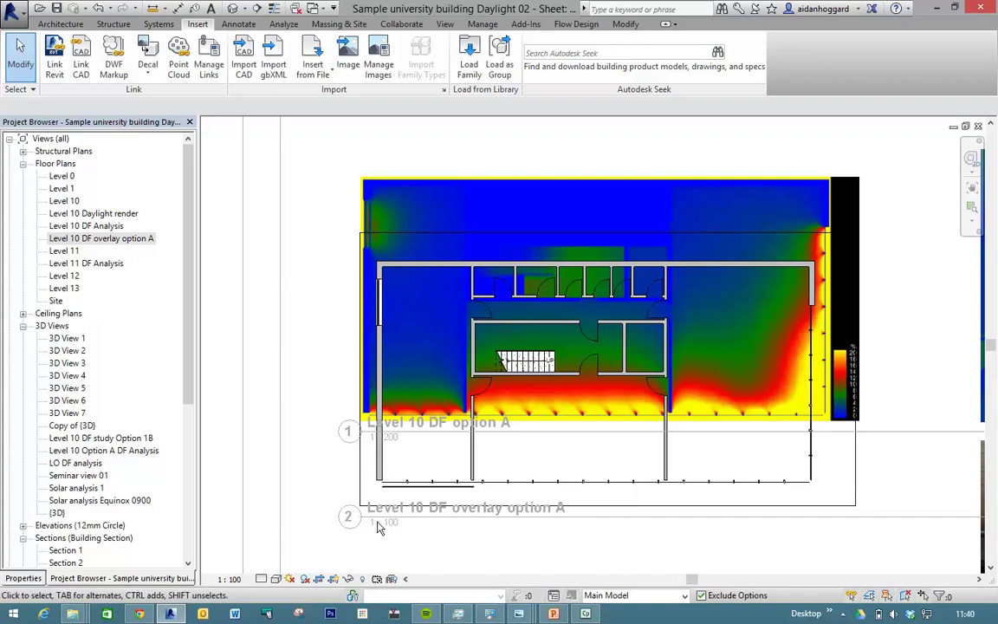
{"action": "scroll", "coordinate": [534, 411], "scroll_direction": "down", "scroll_amount": 1}
{"action": "scroll", "coordinate": [534, 411], "scroll_direction": "up", "scroll_amount": 3}
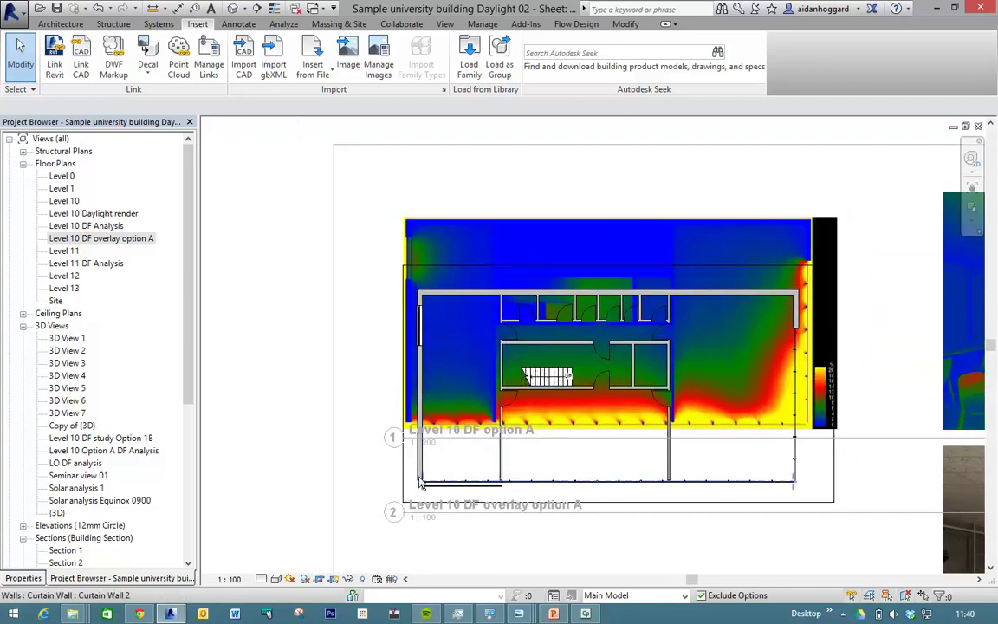
Deactivate the overlay plan's view and change the Level 10 DF option A viewport type to No Title
{"action": "right_click", "coordinate": [500, 345]}
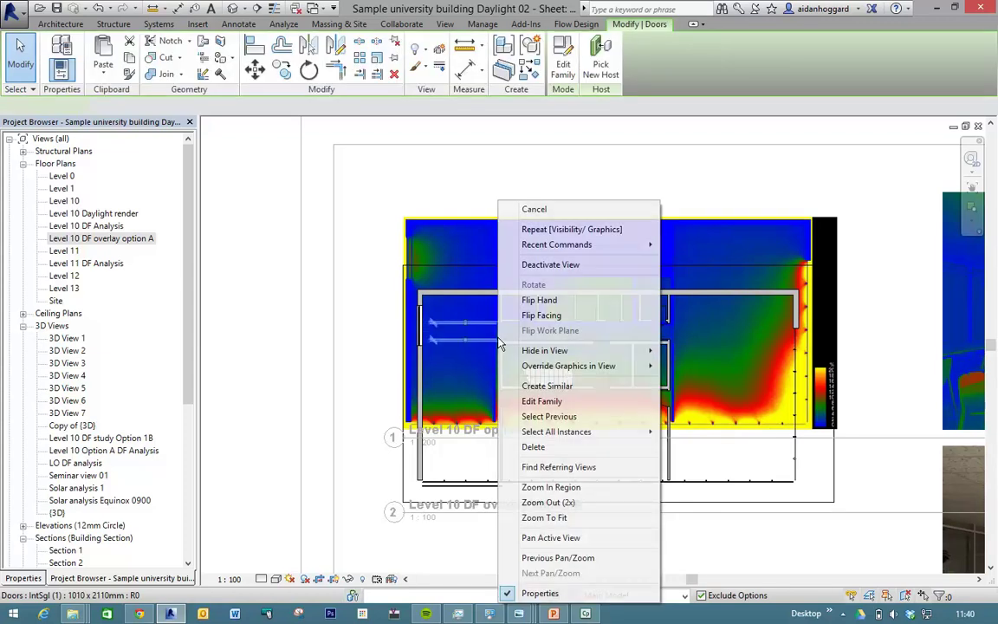
{"action": "left_click", "coordinate": [534, 274]}
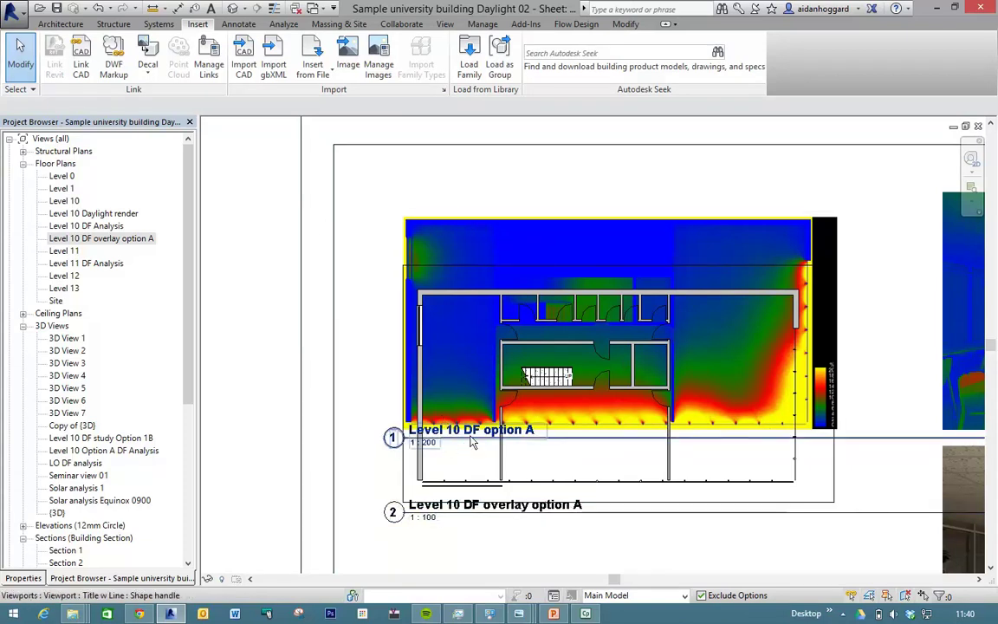
{"action": "left_click", "coordinate": [430, 217]}
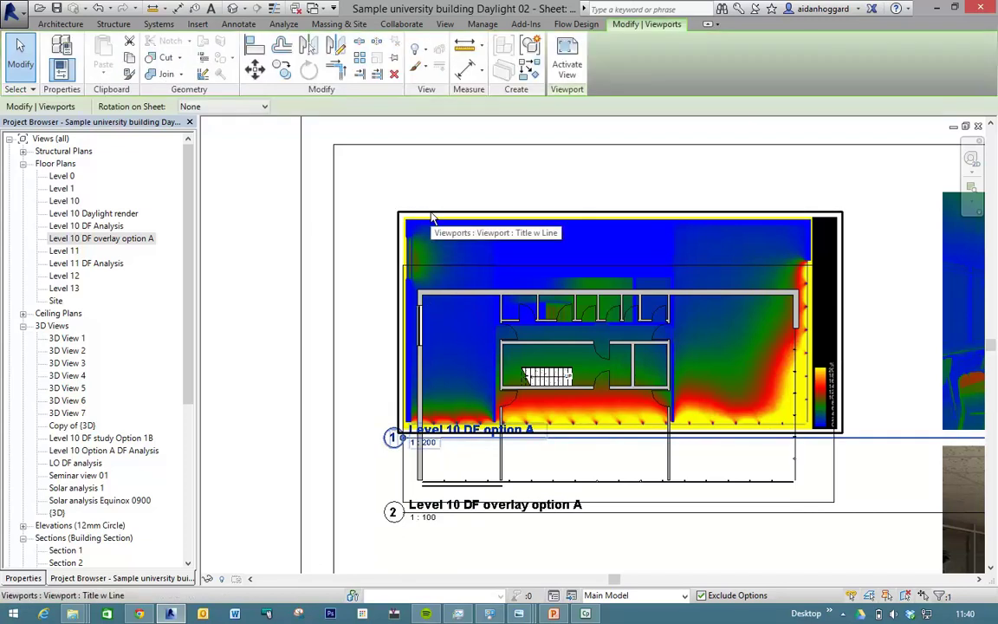
{"action": "left_click", "coordinate": [25, 581]}
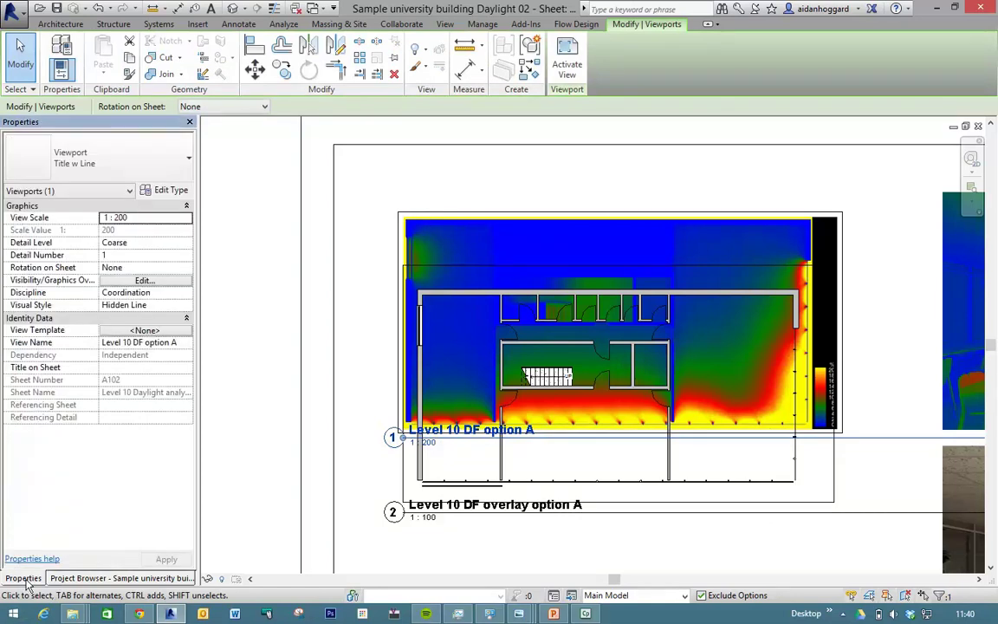
{"action": "left_click", "coordinate": [189, 161]}
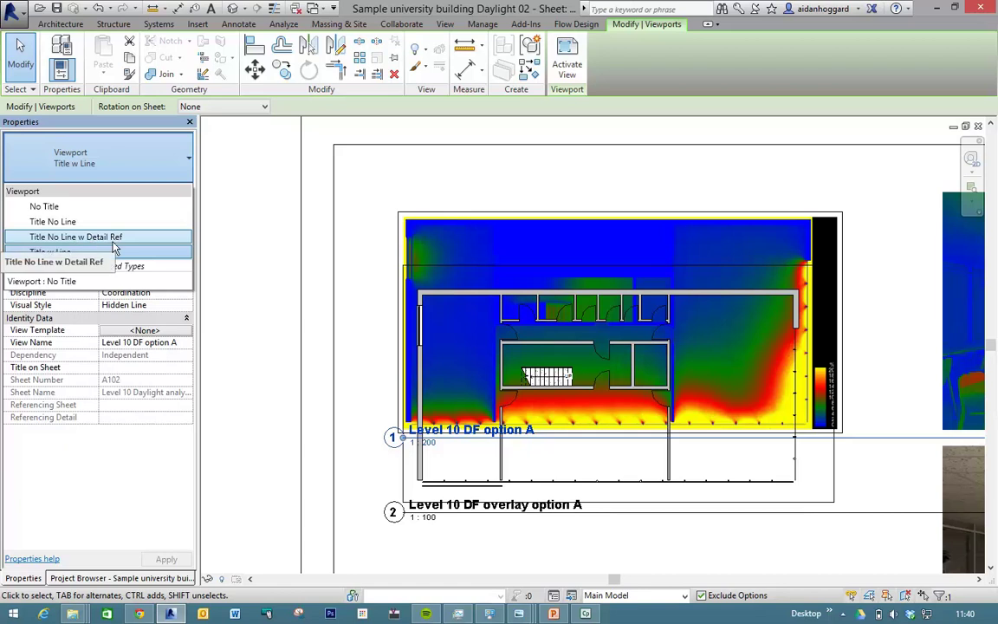
{"action": "left_click", "coordinate": [55, 209]}
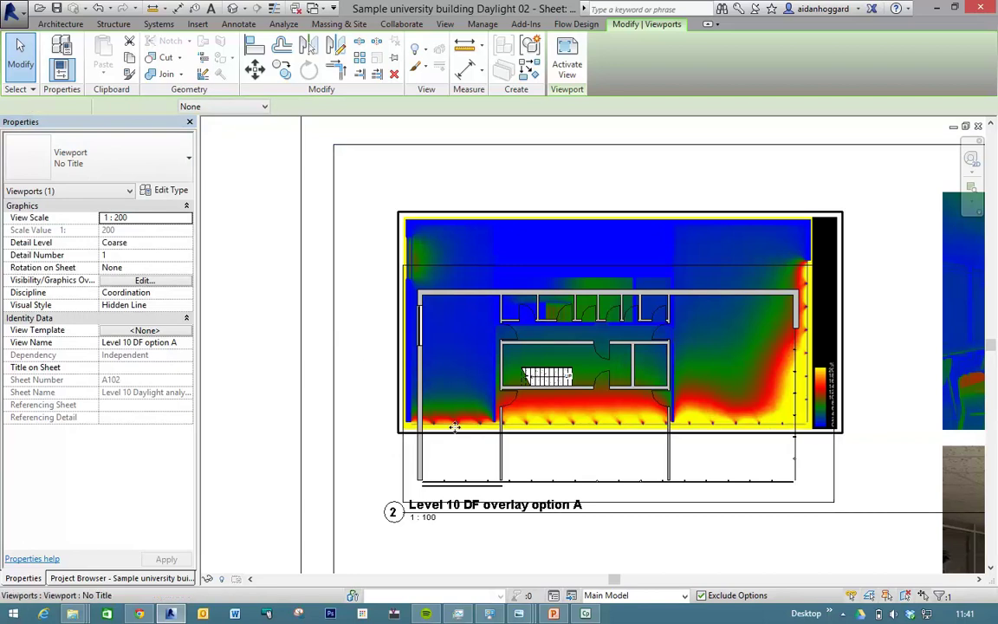
{"action": "left_click", "coordinate": [414, 409]}
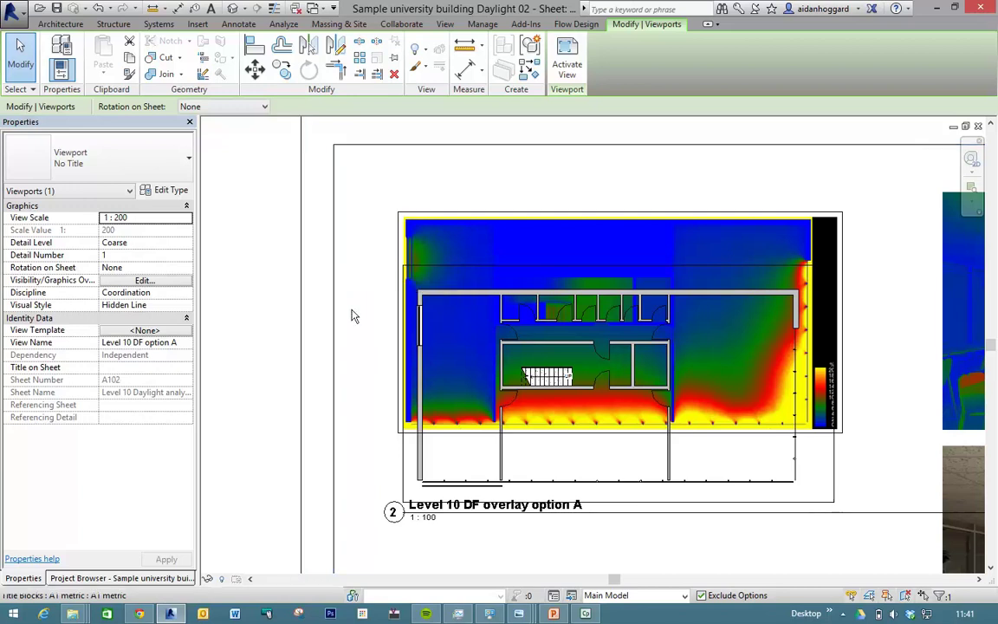
{"action": "key", "text": "Escape"}
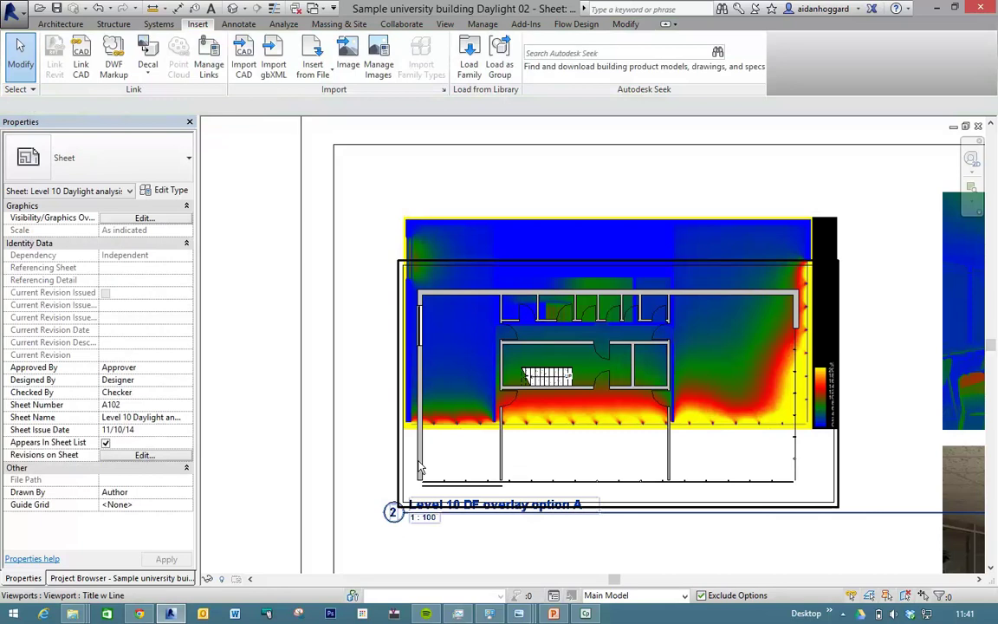
Move the overlay plan viewport up and left so that its lower-left wall corner meets the same corner in the daylight factor image
{"action": "left_click", "coordinate": [414, 478]}
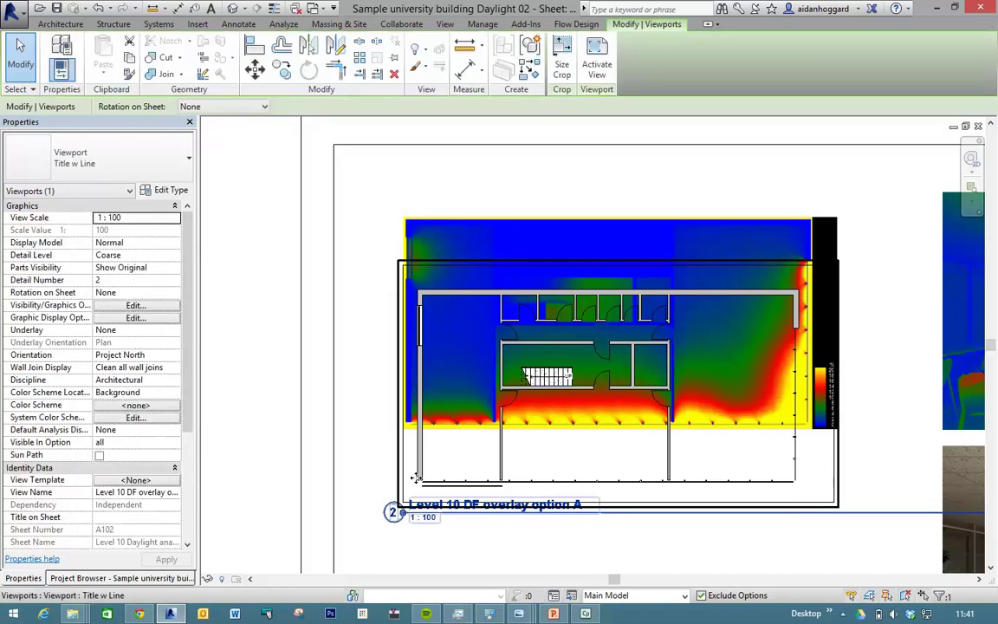
{"action": "left_click_drag", "start_coordinate": [414, 478], "coordinate": [382, 431]}
{"action": "key", "text": "Escape"}
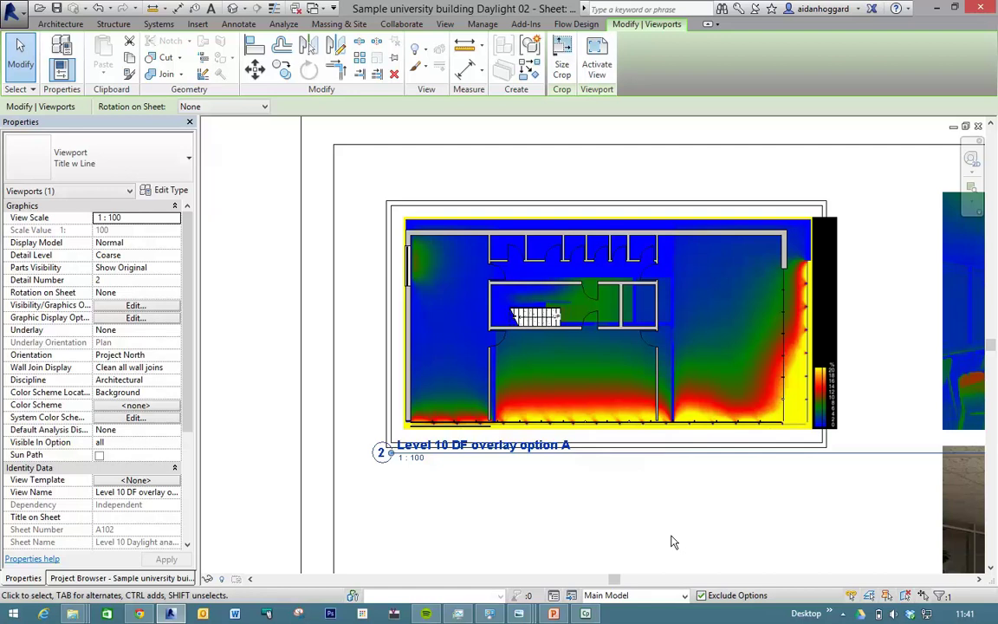
{"action": "left_click", "coordinate": [771, 516]}
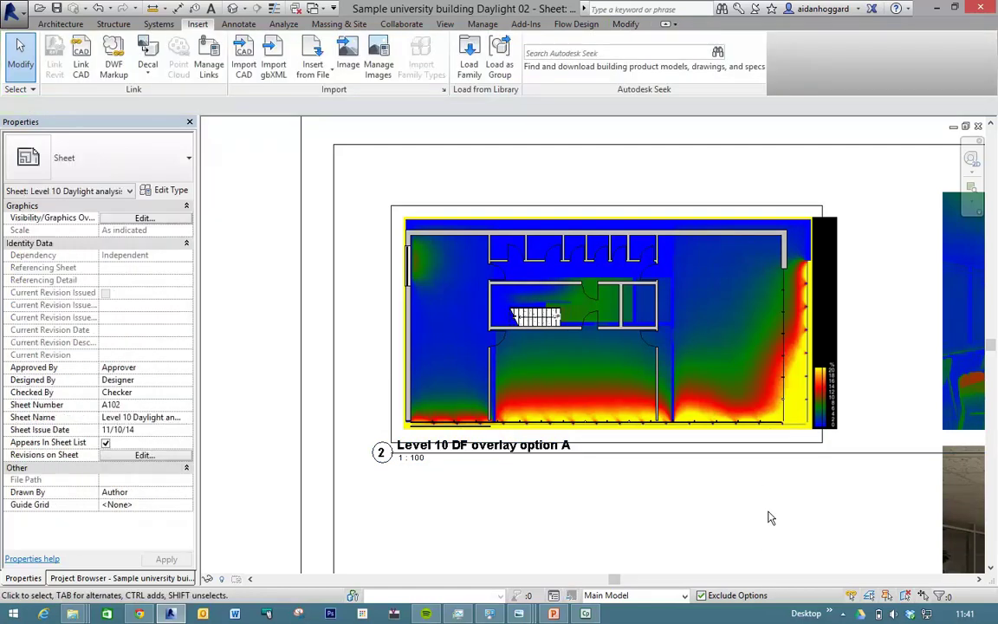
Activate the Level 10 DF option A drafting view's viewport on the sheet
{"action": "left_click", "coordinate": [840, 310]}
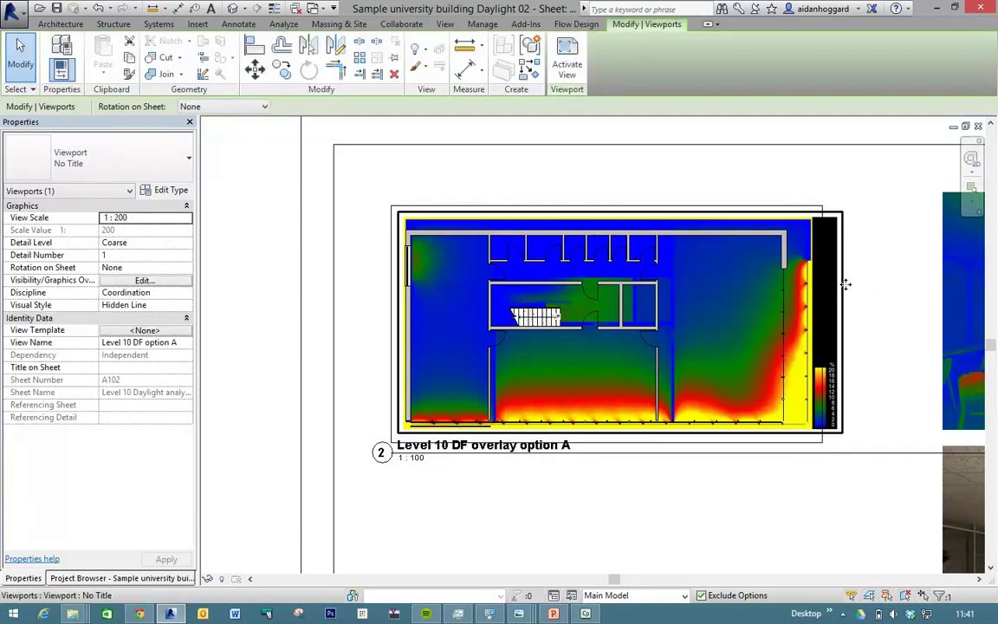
{"action": "right_click", "coordinate": [846, 289]}
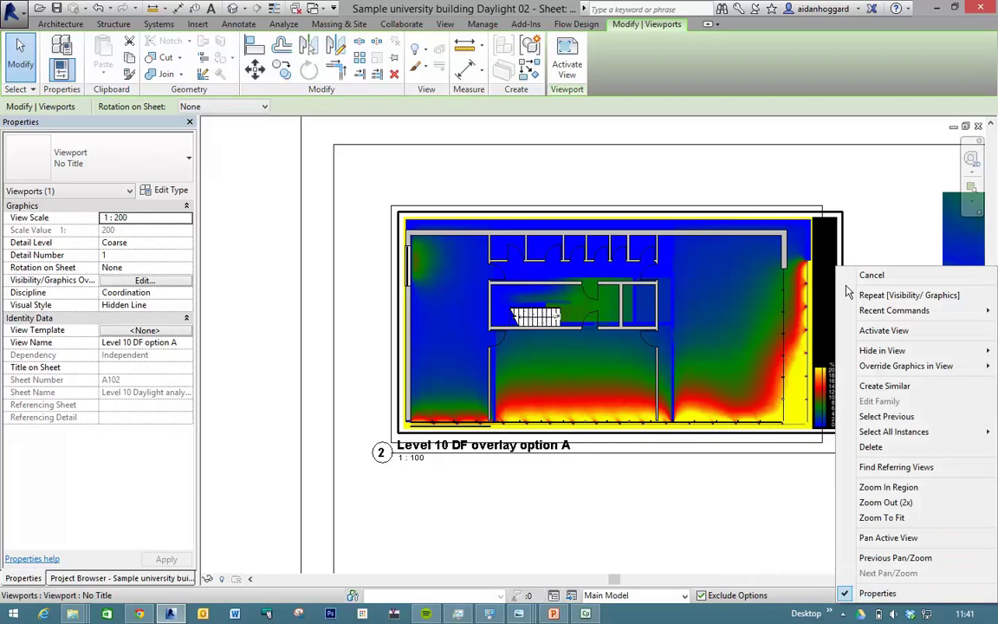
{"action": "left_click", "coordinate": [875, 330]}
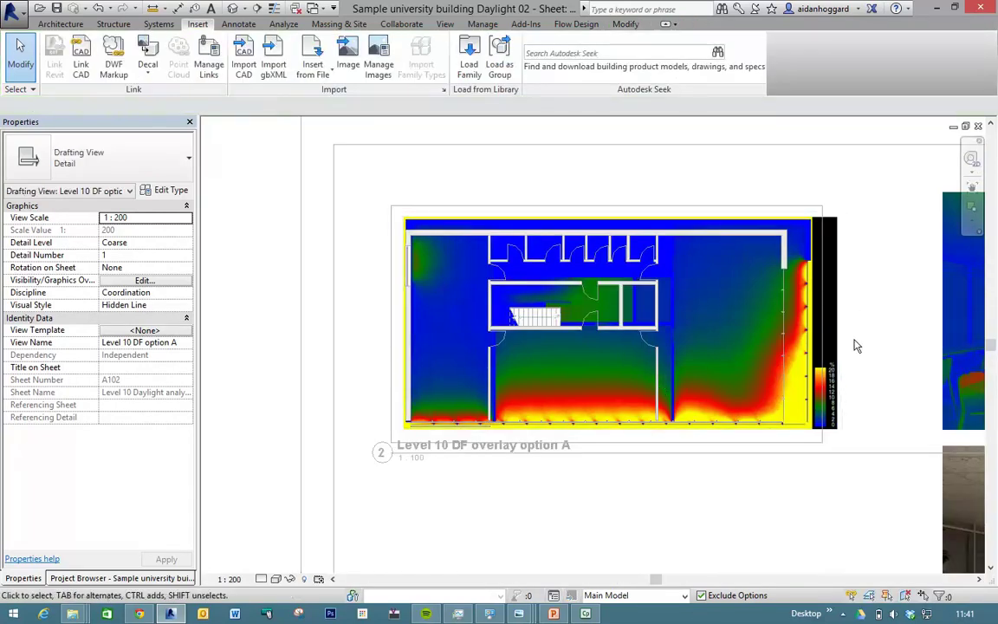
Scale the daylight factor image graphically from its lower-left corner to a width of about 52730, matching its outer facade to the overlay plan's
{"action": "left_click", "coordinate": [837, 274]}
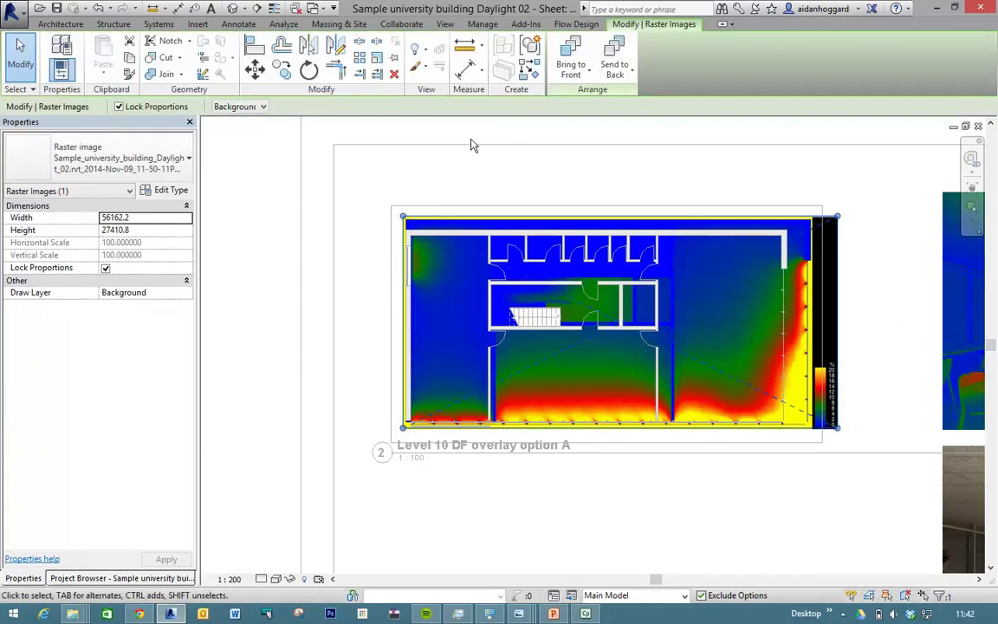
{"action": "left_click", "coordinate": [377, 59]}
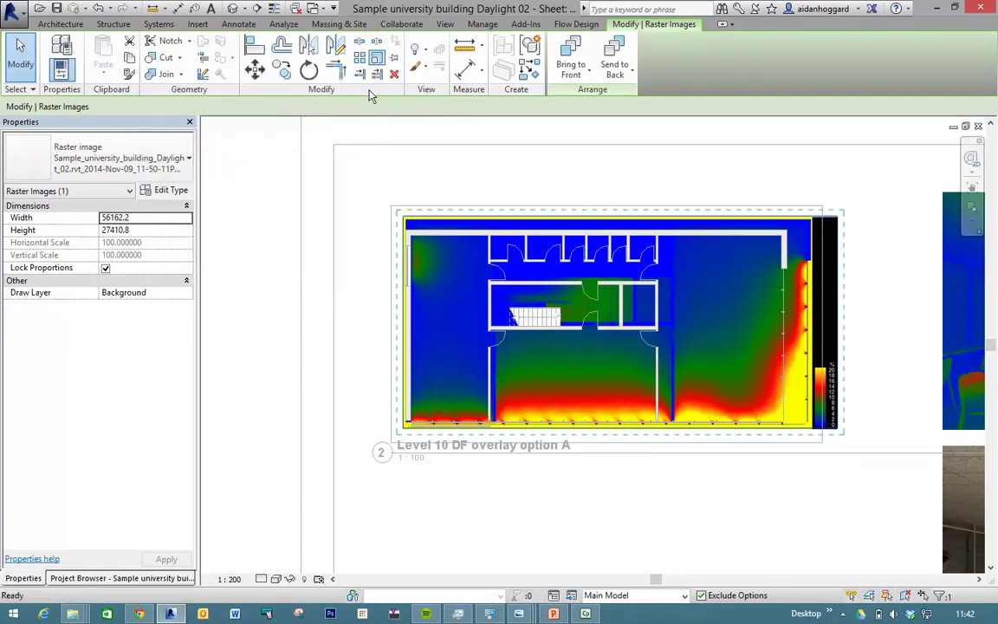
{"action": "scroll", "coordinate": [412, 429], "scroll_direction": "up", "scroll_amount": 4}
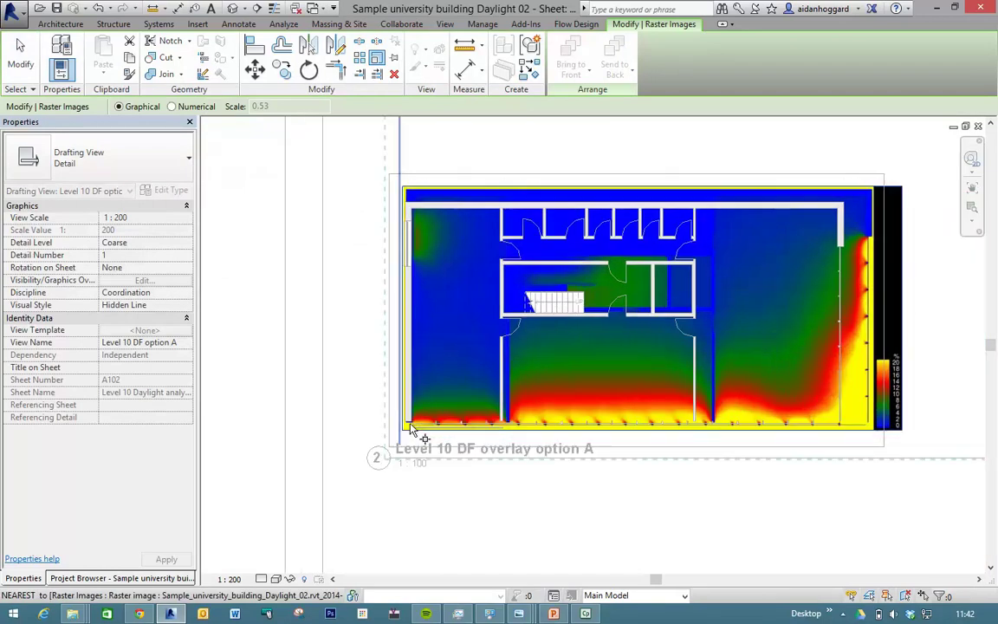
{"action": "scroll", "coordinate": [411, 427], "scroll_direction": "up", "scroll_amount": 2}
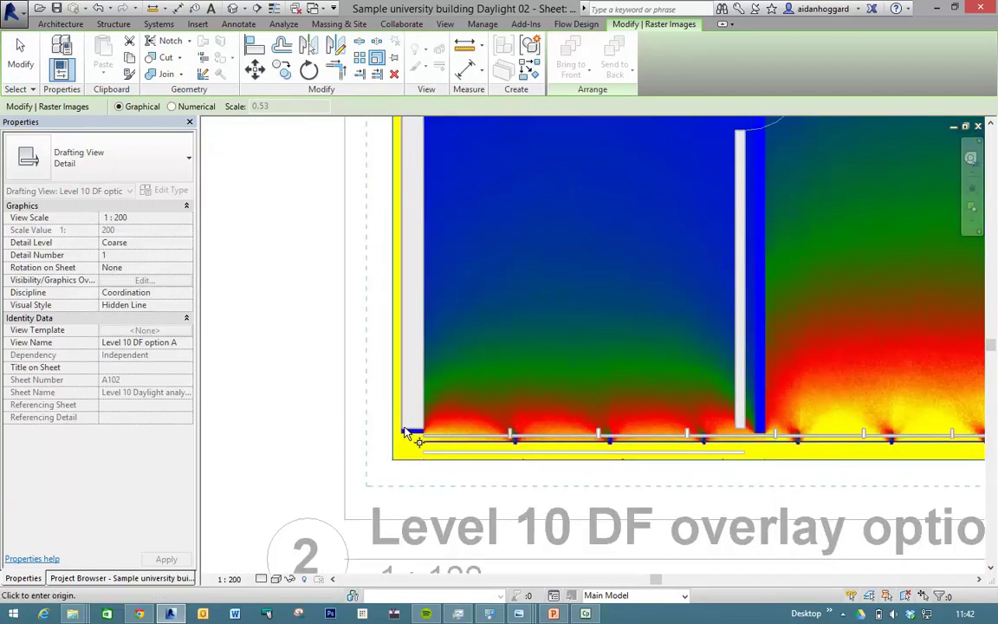
{"action": "left_click", "coordinate": [394, 461]}
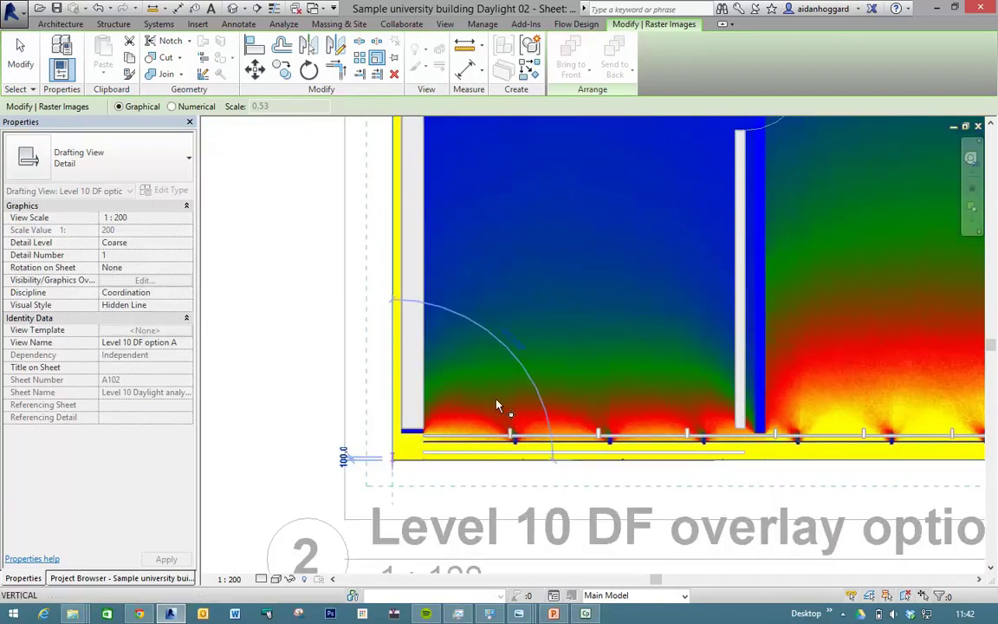
{"action": "scroll", "coordinate": [511, 395], "scroll_direction": "down", "scroll_amount": 3}
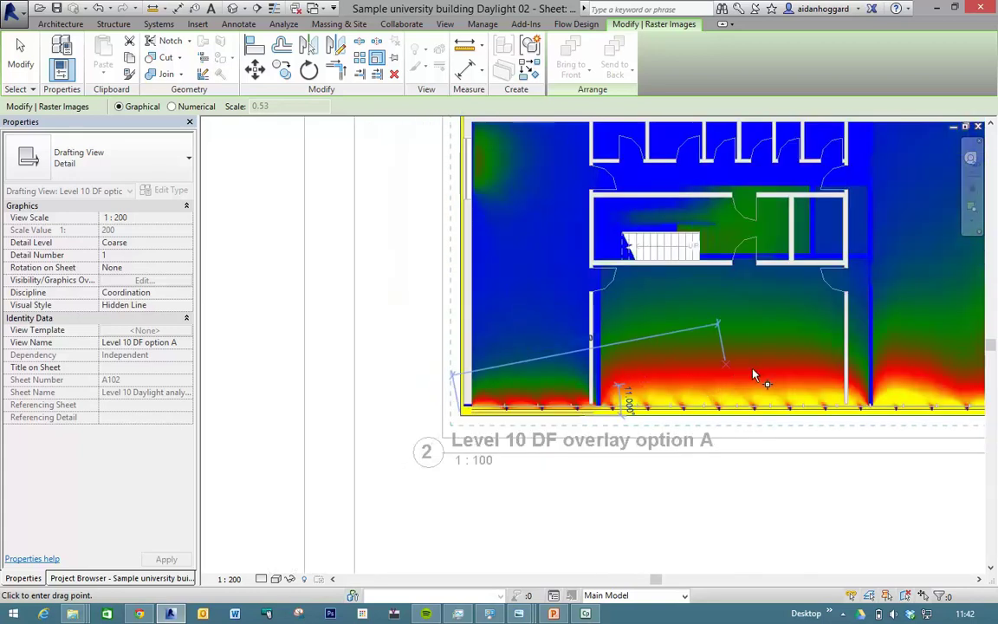
{"action": "middle_click_drag", "start_coordinate": [979, 382], "coordinate": [738, 397]}
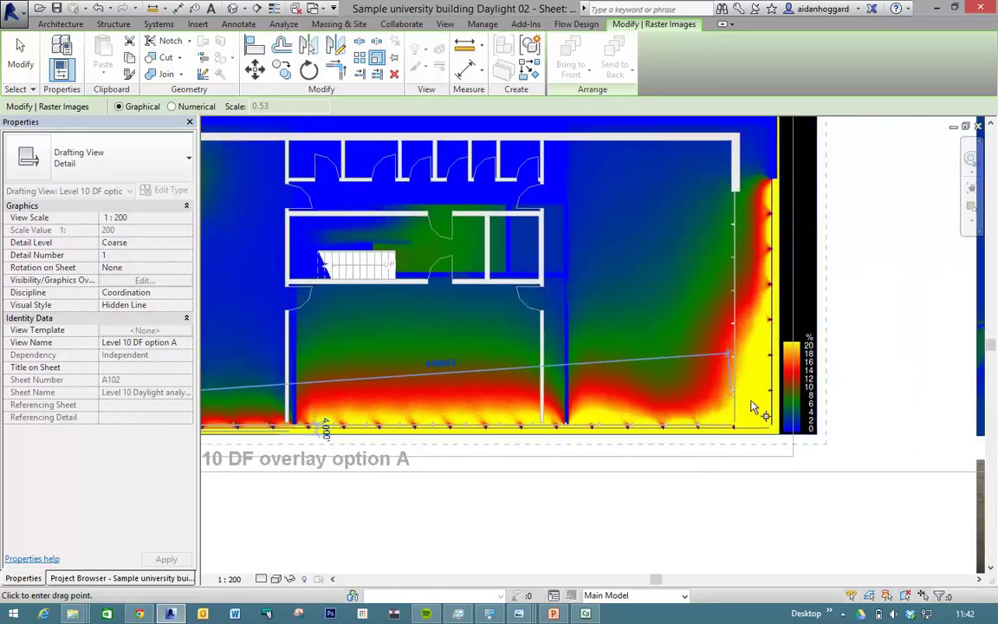
{"action": "scroll", "coordinate": [728, 399], "scroll_direction": "up", "scroll_amount": 2}
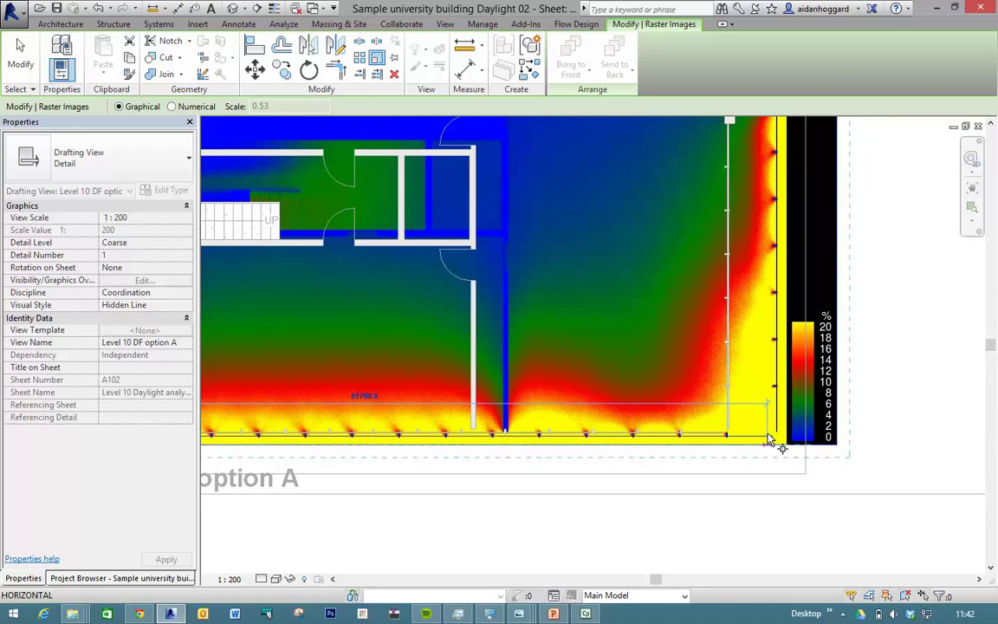
{"action": "scroll", "coordinate": [769, 440], "scroll_direction": "up", "scroll_amount": 1}
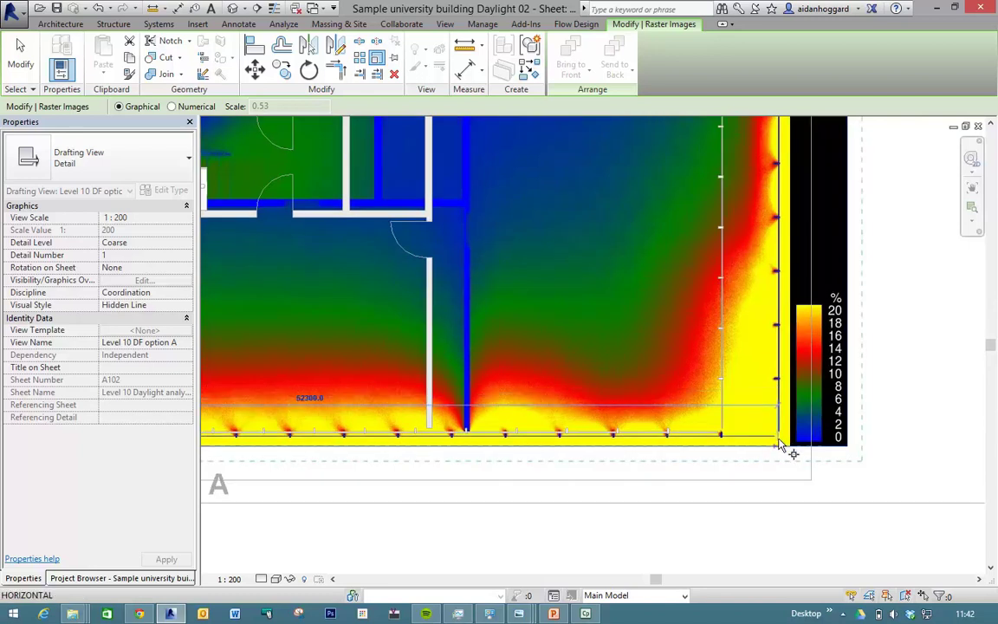
{"action": "left_click", "coordinate": [725, 439]}
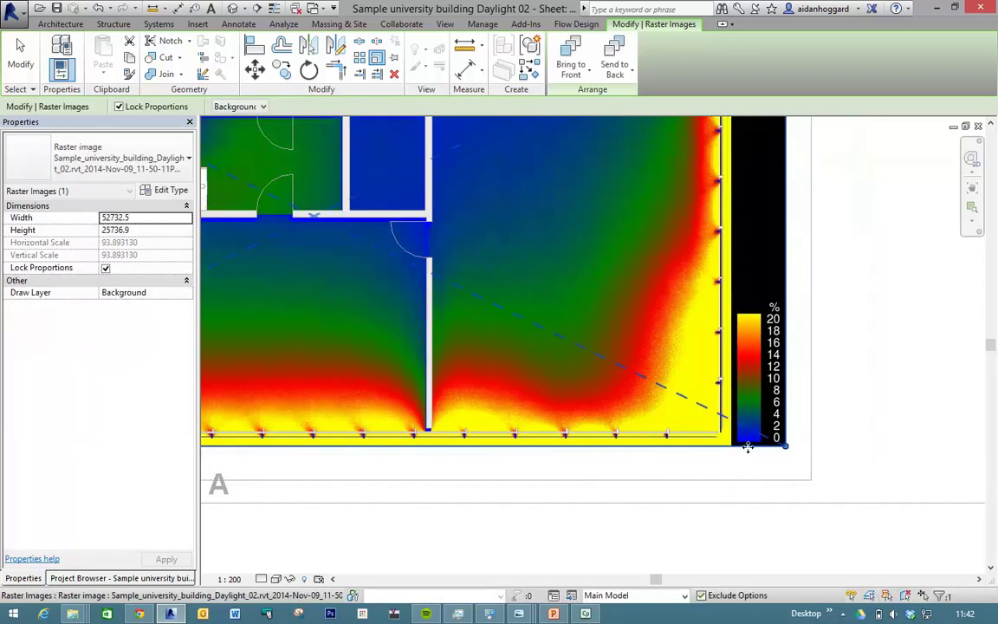
Check the image's fit at the plan's lower-left corner and deactivate the drafting view to return to the sheet
{"action": "scroll", "coordinate": [745, 454], "scroll_direction": "down", "scroll_amount": 4}
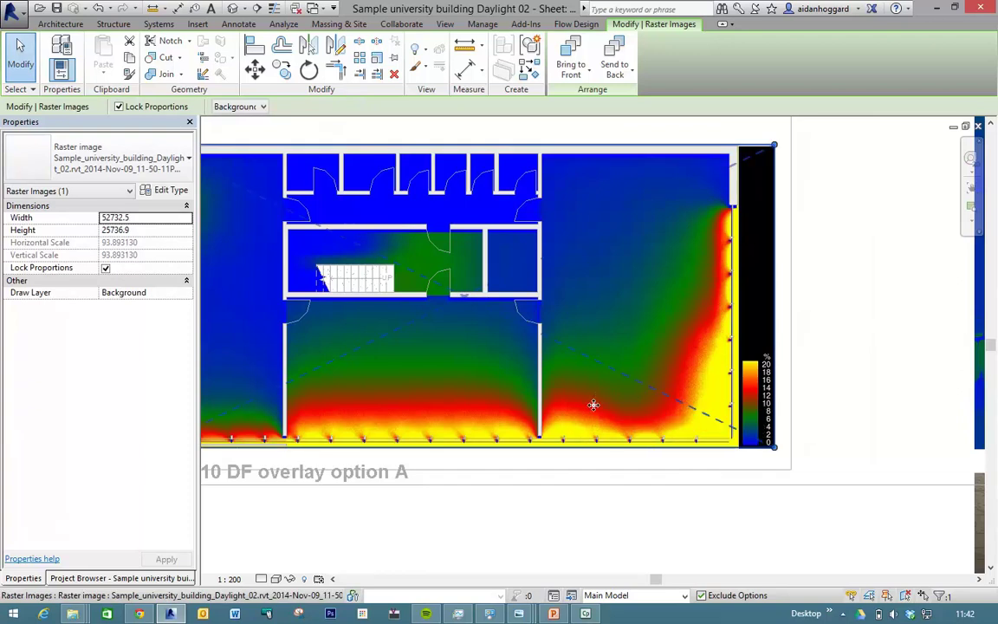
{"action": "middle_click_drag", "start_coordinate": [612, 416], "coordinate": [826, 393]}
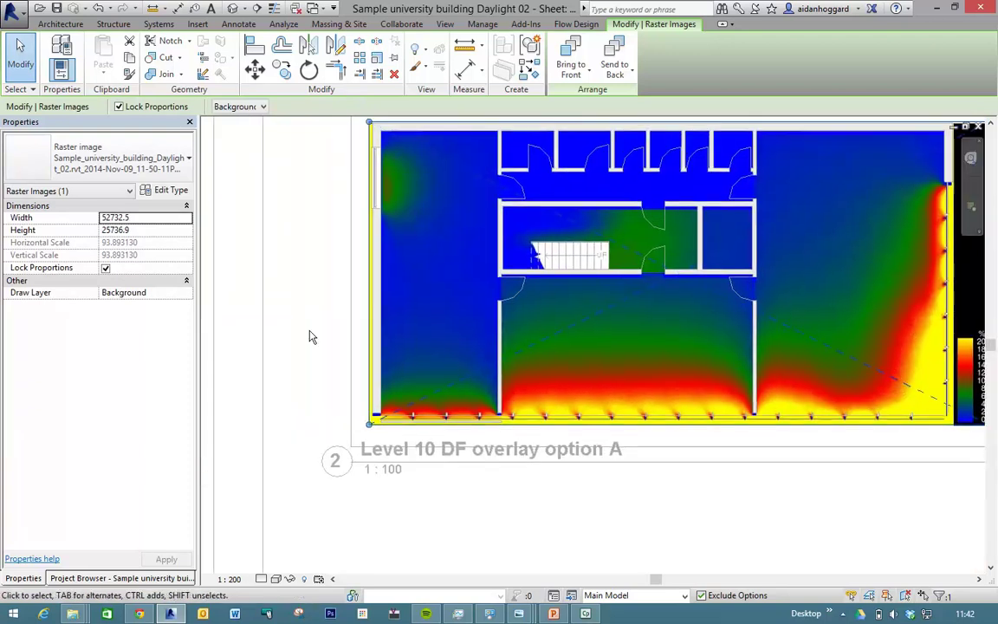
{"action": "left_click_drag", "start_coordinate": [393, 421], "coordinate": [299, 335]}
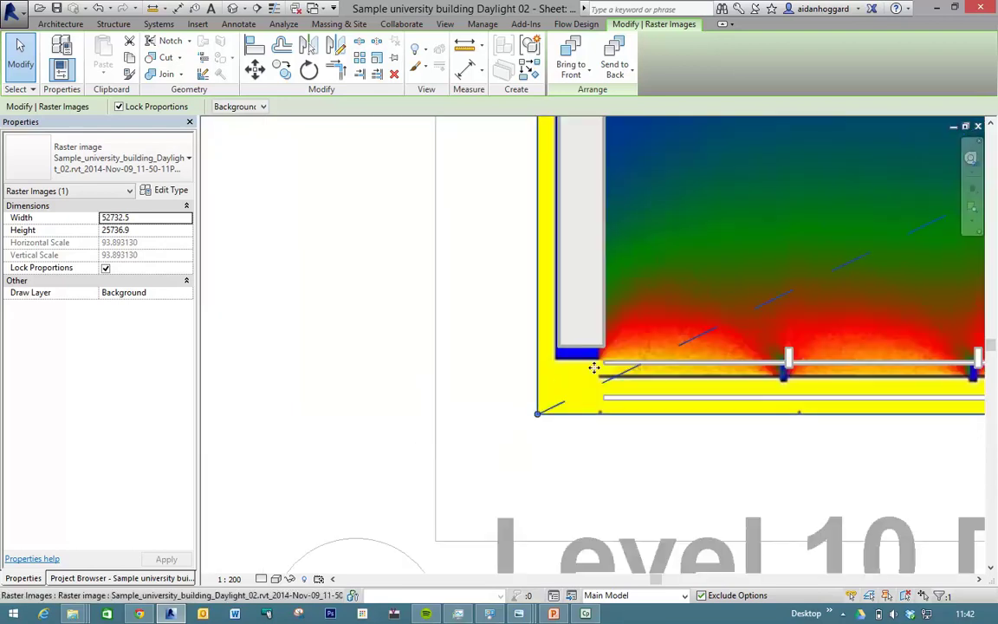
{"action": "right_click", "coordinate": [608, 413]}
{"action": "left_click", "coordinate": [660, 141]}
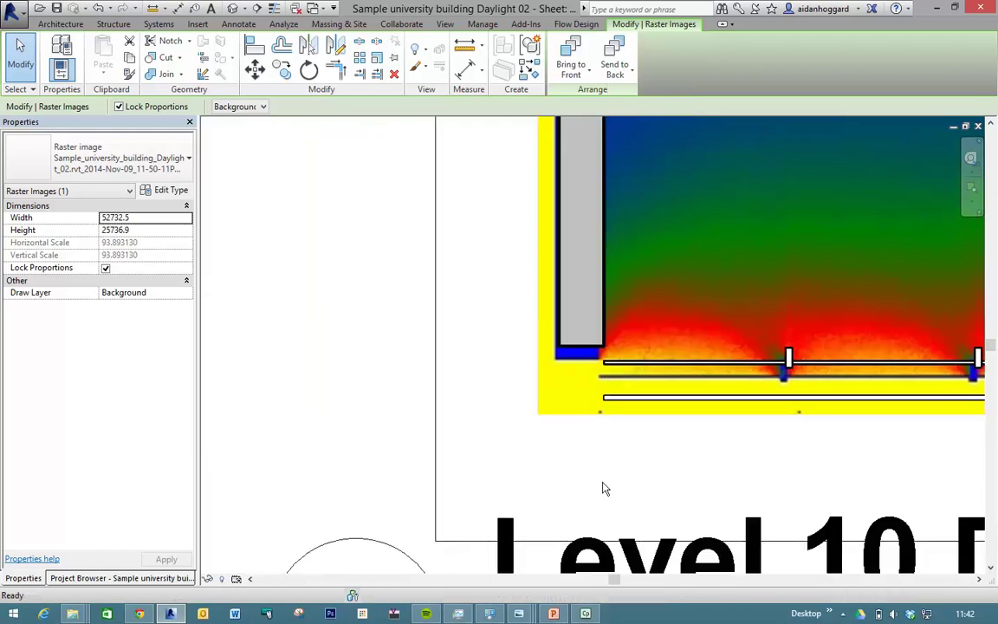
Try to move the overlay plan viewport so its curtain wall mullion lines up with the mullion in the daylight image, and undo the move
{"action": "left_click", "coordinate": [620, 417]}
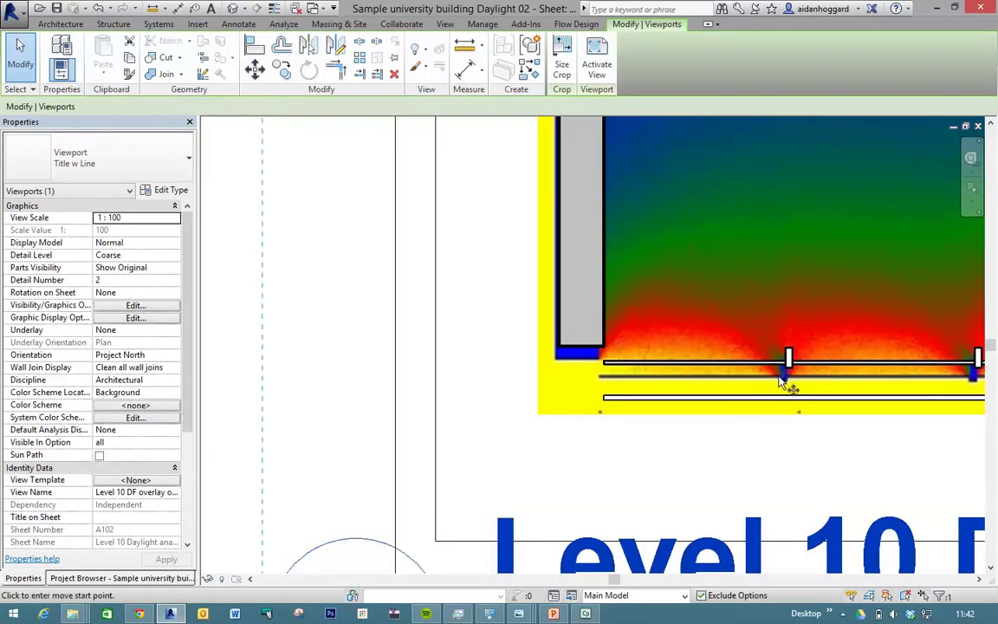
{"action": "key", "text": "m"}
{"action": "key", "text": "v"}
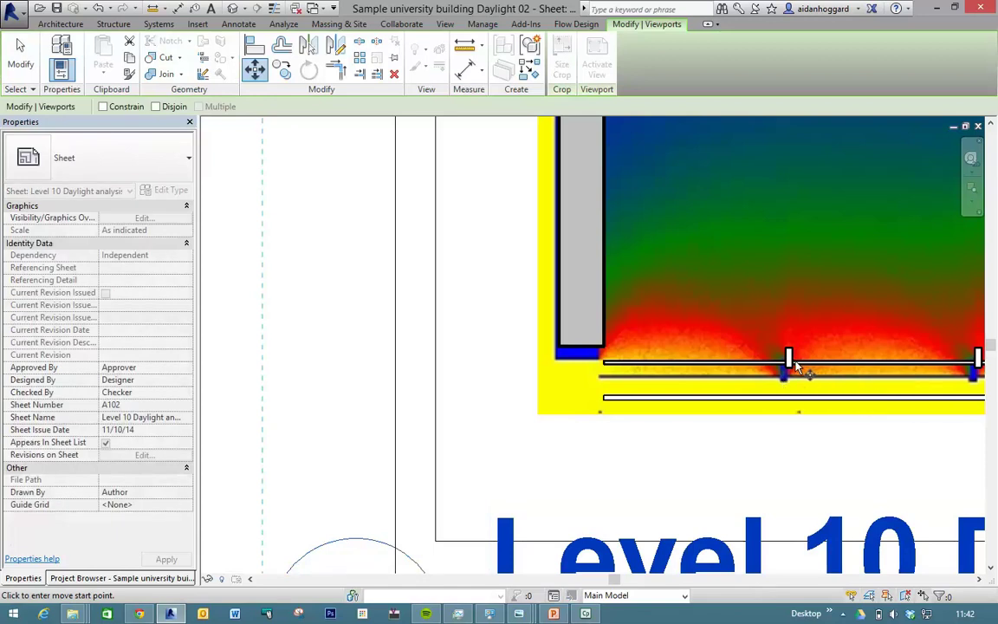
{"action": "left_click", "coordinate": [782, 369]}
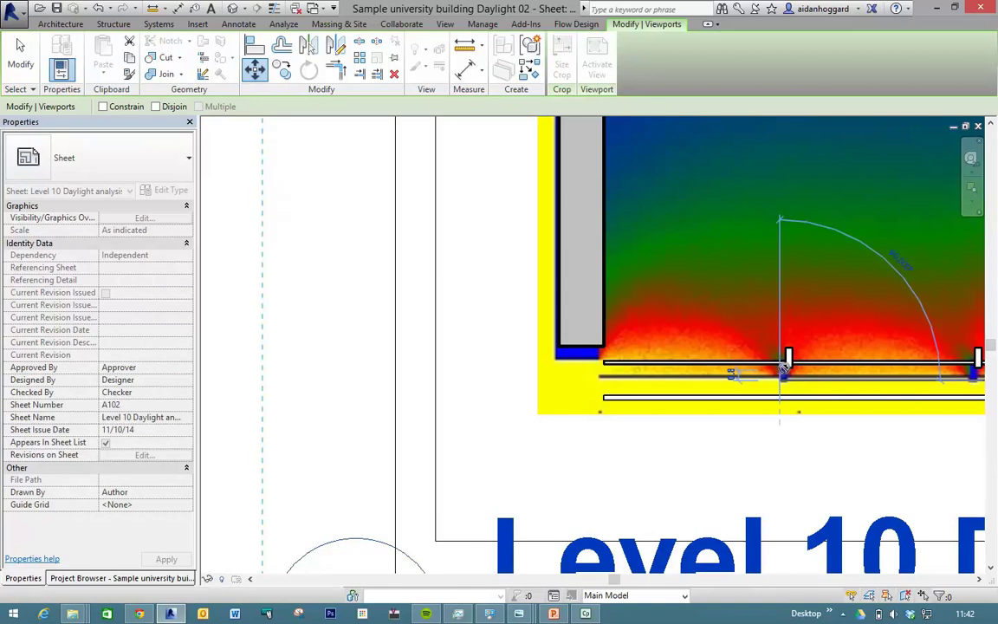
{"action": "scroll", "coordinate": [783, 369], "scroll_direction": "up", "scroll_amount": 4}
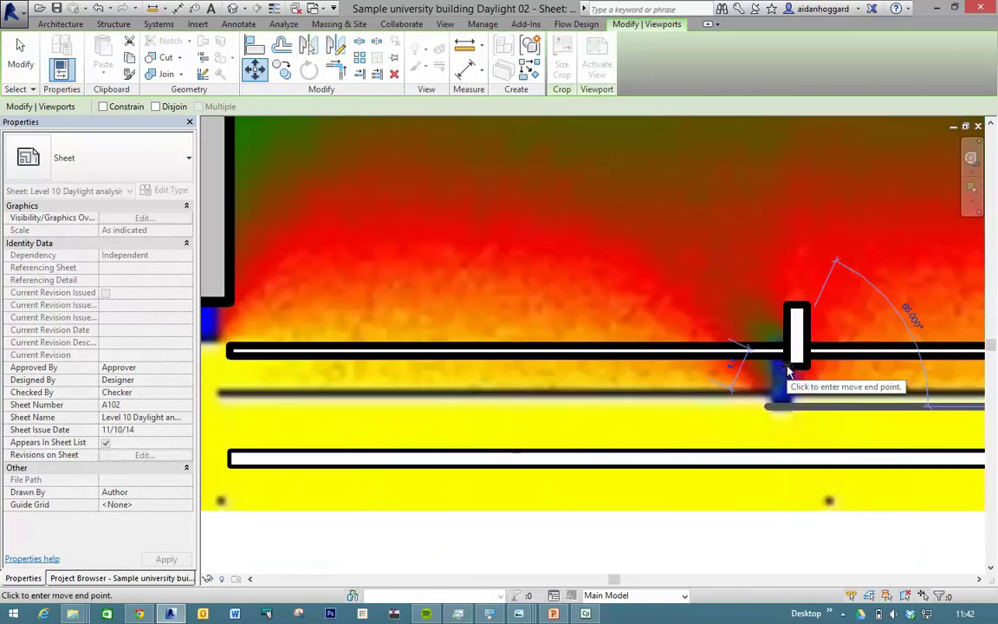
{"action": "left_click", "coordinate": [784, 365]}
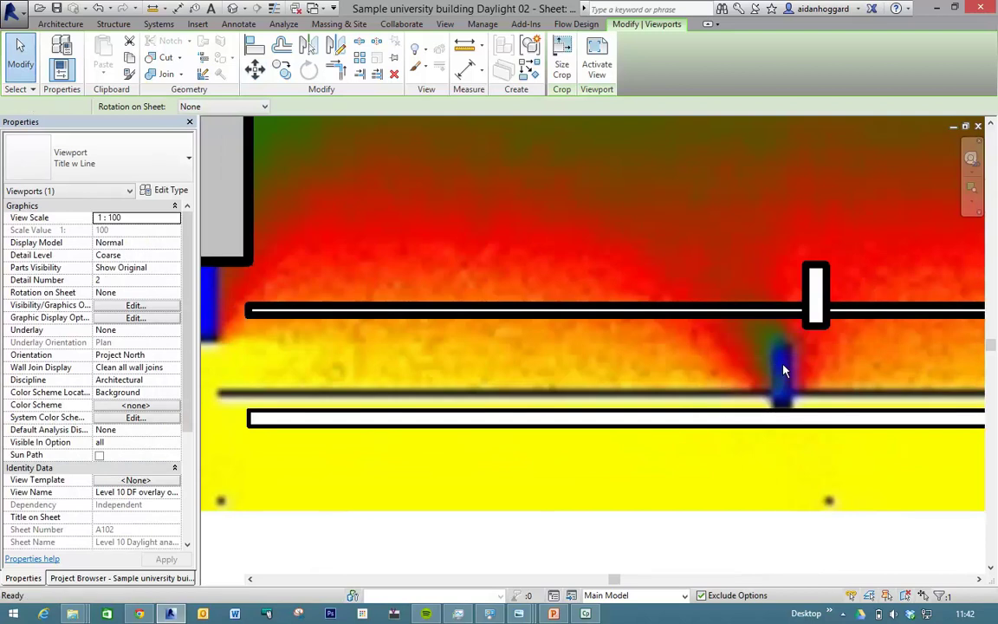
{"action": "key", "text": "ctrl+z"}
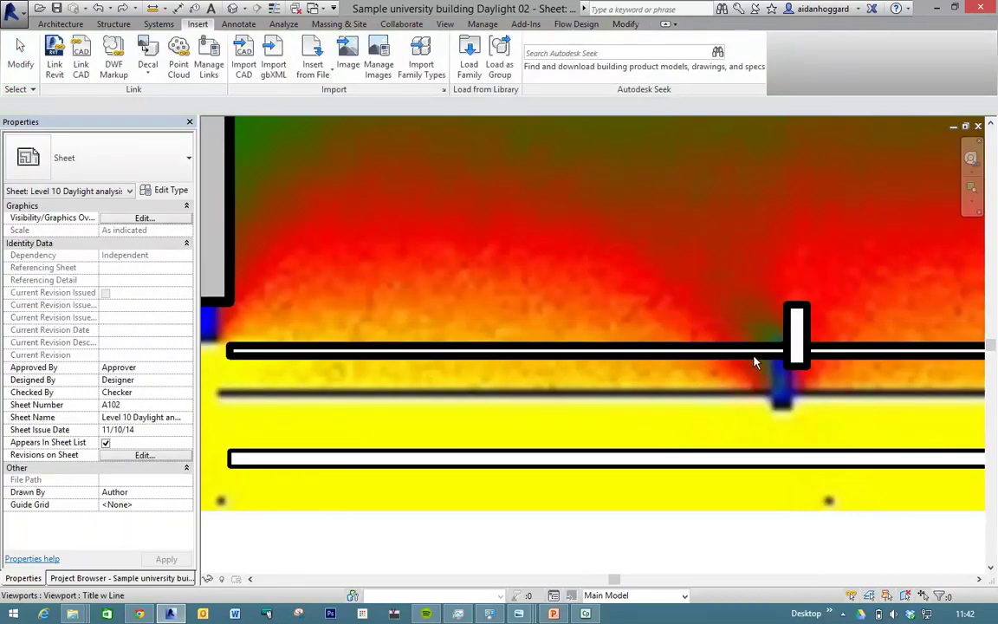
{"action": "scroll", "coordinate": [754, 362], "scroll_direction": "down", "scroll_amount": 5}
{"action": "middle_click_drag", "start_coordinate": [737, 372], "coordinate": [436, 457]}
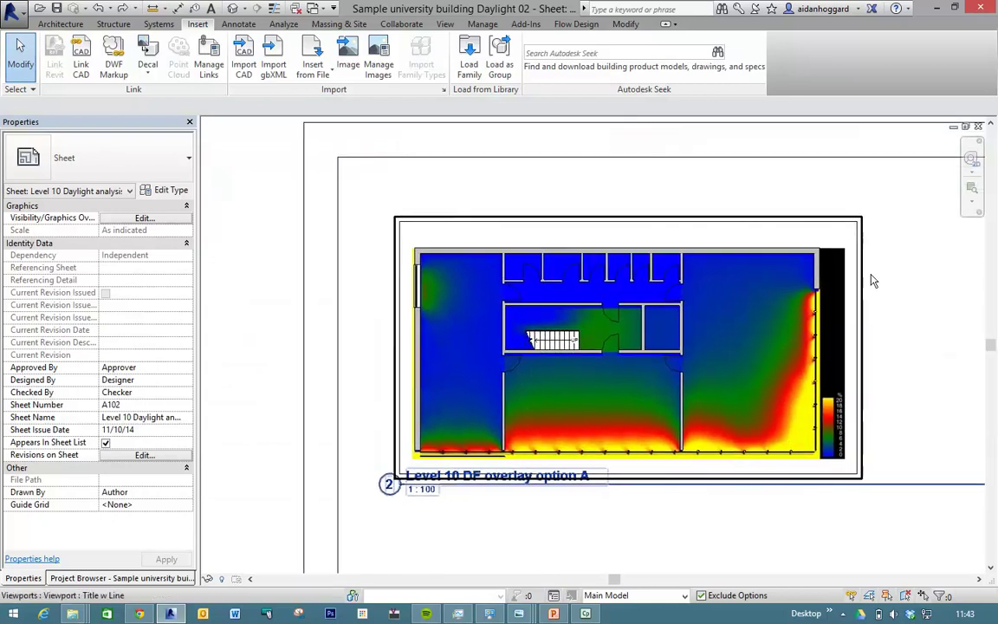
Try again to move the overlay plan viewport relative to the first facade mullion in the daylight image, and undo the move
{"action": "left_click", "coordinate": [431, 446]}
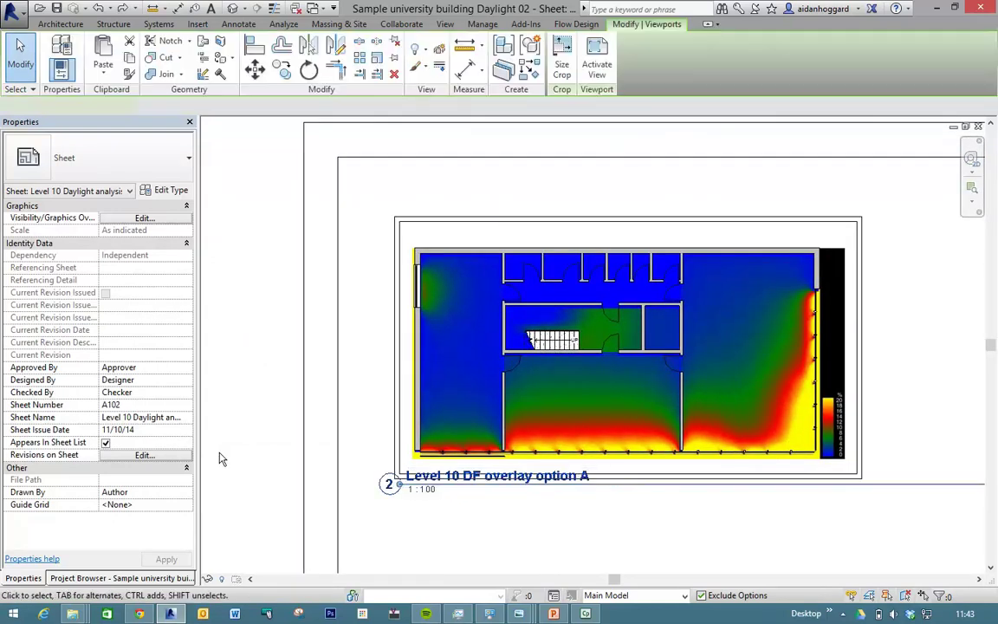
{"action": "key", "text": "z"}
{"action": "key", "text": "r"}
{"action": "left_click_drag", "start_coordinate": [407, 427], "coordinate": [449, 465]}
{"action": "left_click", "coordinate": [255, 69]}
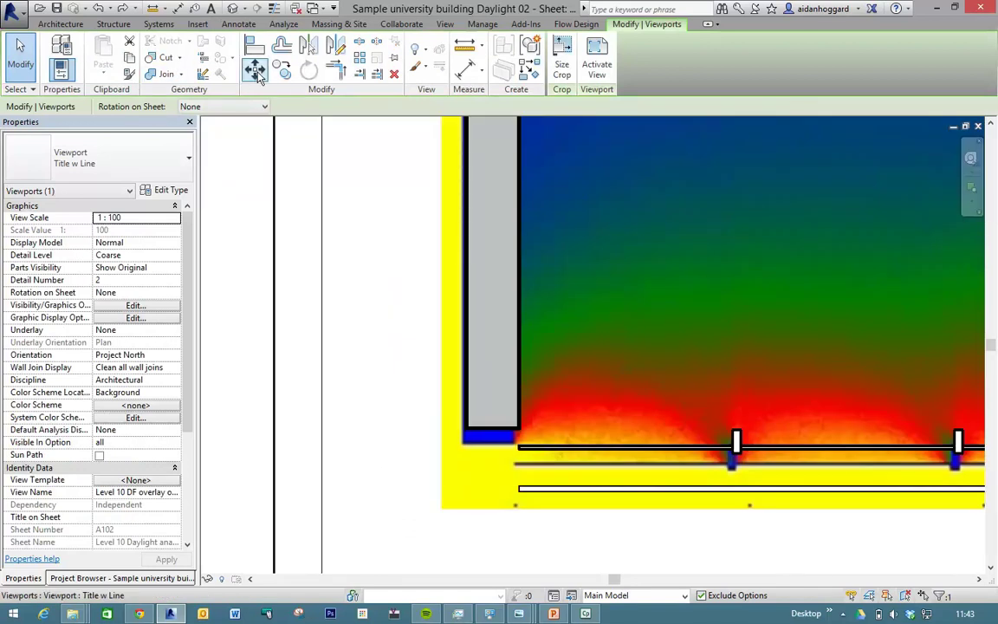
{"action": "left_click", "coordinate": [730, 472]}
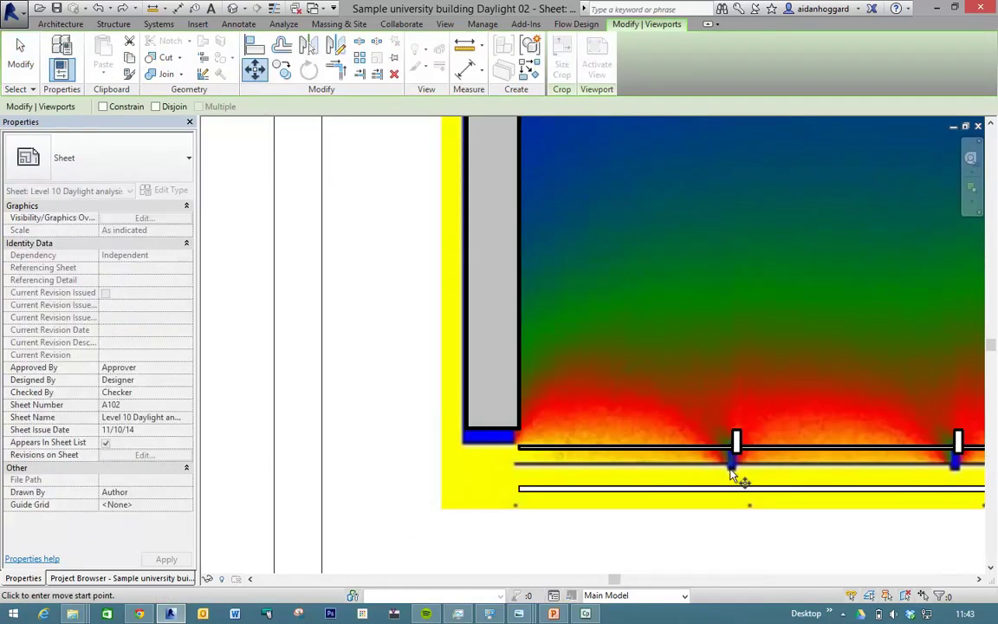
{"action": "scroll", "coordinate": [735, 459], "scroll_direction": "up", "scroll_amount": 2}
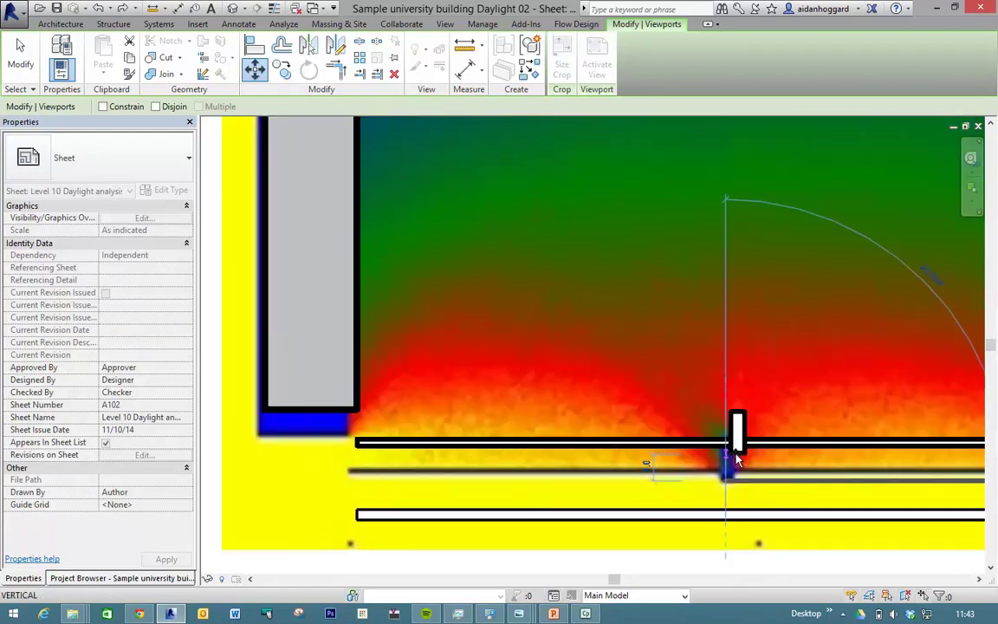
{"action": "scroll", "coordinate": [732, 459], "scroll_direction": "up", "scroll_amount": 1}
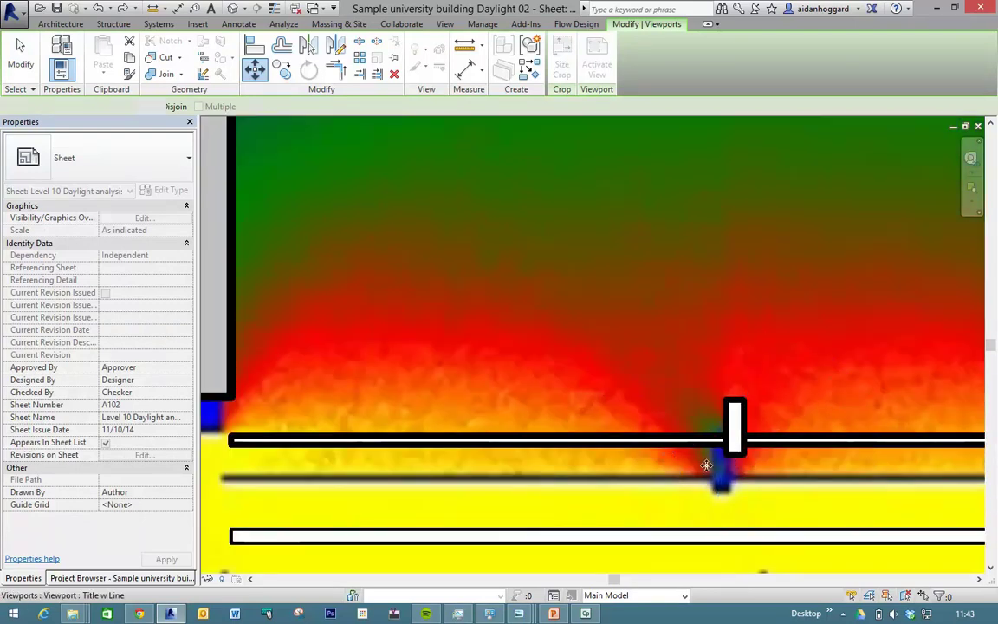
{"action": "left_click", "coordinate": [679, 483]}
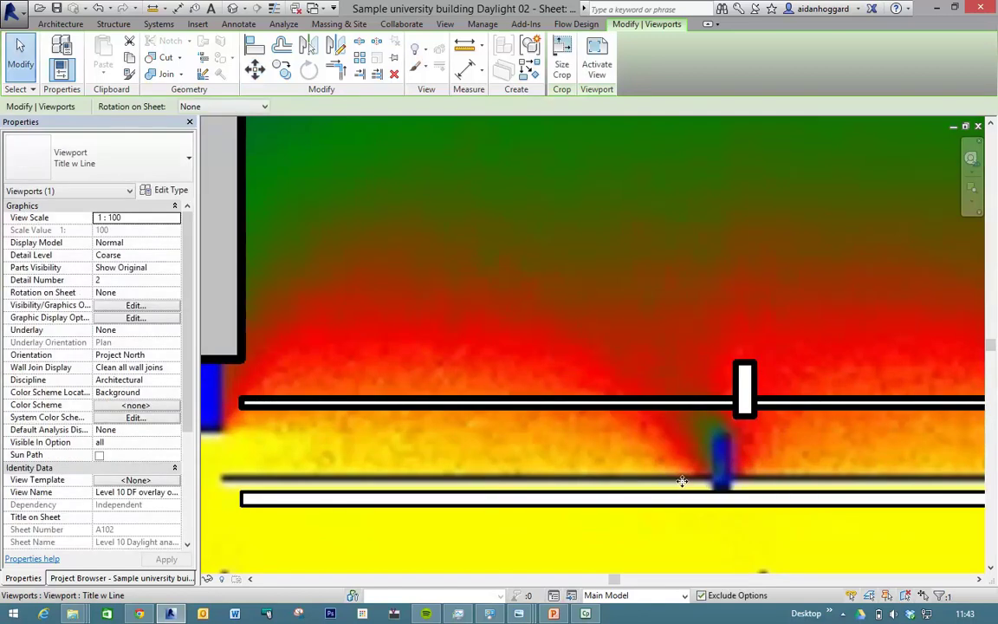
{"action": "key", "text": "ctrl+z"}
Move the overlay plan viewport so its first curtain wall mullion sits exactly on the matching mullion in the daylight image
{"action": "left_click", "coordinate": [198, 23]}
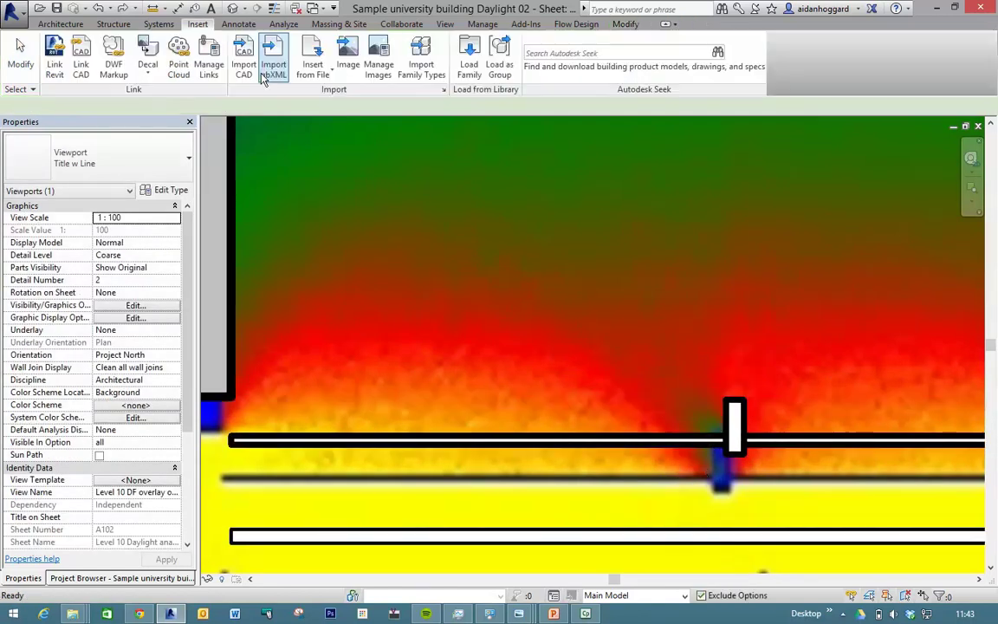
{"action": "left_click", "coordinate": [274, 67]}
{"action": "left_click", "coordinate": [645, 389]}
{"action": "left_click", "coordinate": [730, 426]}
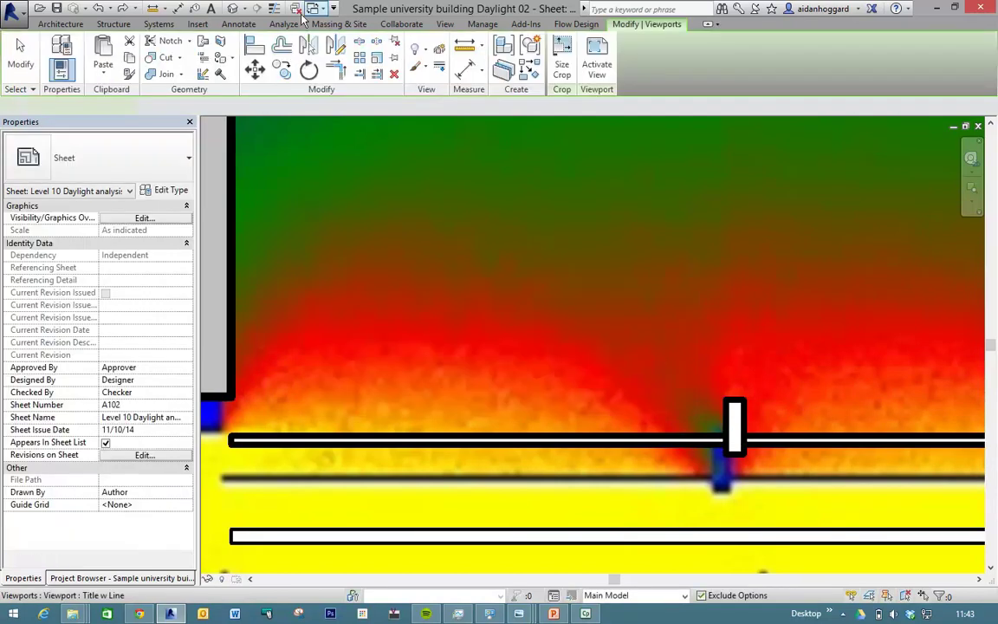
{"action": "key", "text": "m"}
{"action": "key", "text": "v"}
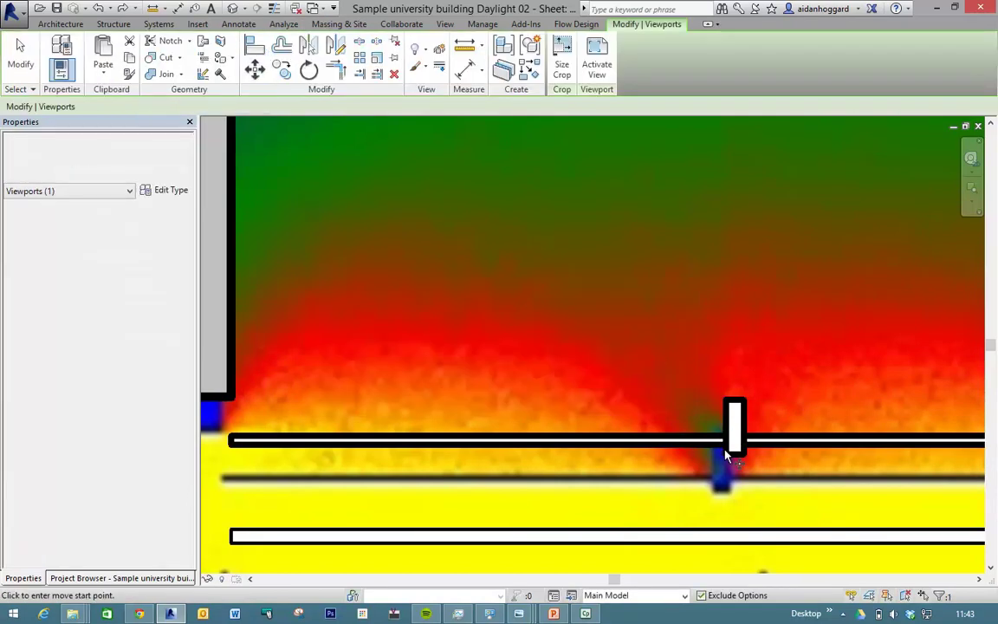
{"action": "left_click", "coordinate": [715, 472]}
{"action": "left_click", "coordinate": [644, 407]}
{"action": "key", "text": "z"}
{"action": "key", "text": "e"}
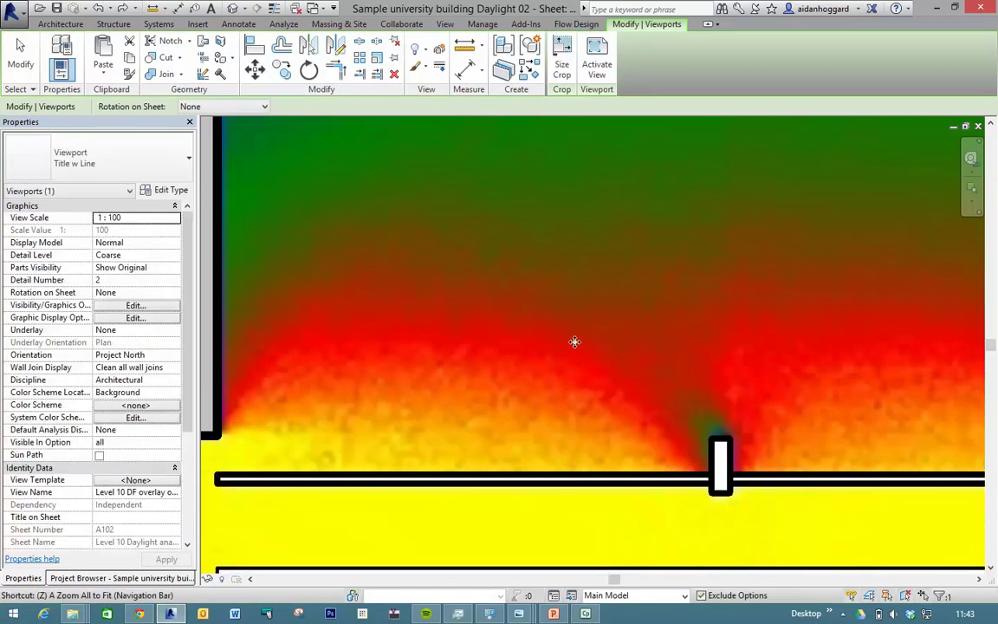
{"action": "key", "text": "z"}
{"action": "key", "text": "r"}
{"action": "left_click_drag", "start_coordinate": [302, 150], "coordinate": [530, 338]}
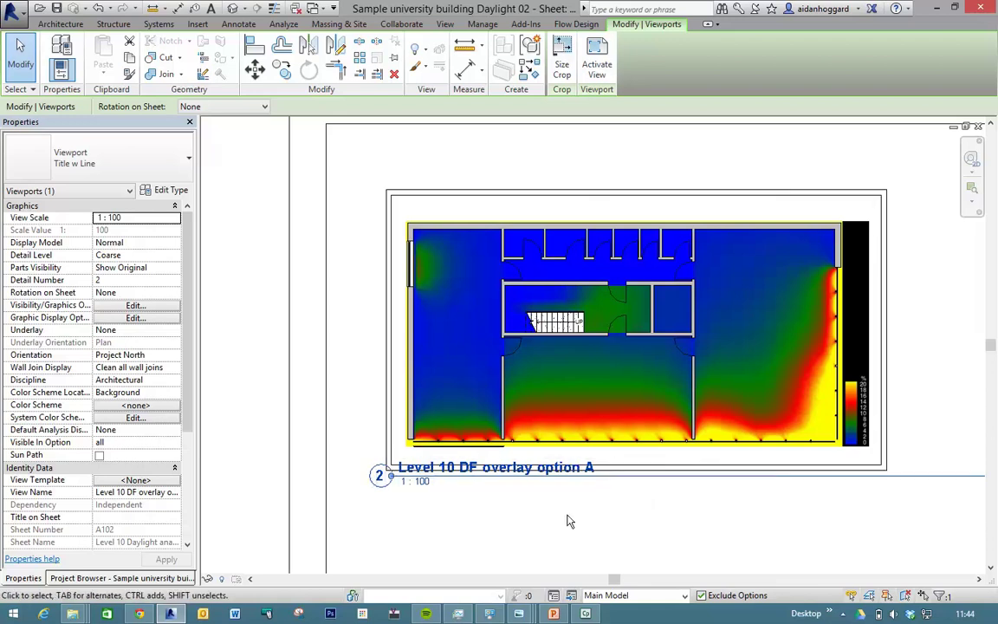
Open the Level 10 DF option A drafting view and maximize its window to show the whole daylight factor image
{"action": "key", "text": "w"}
{"action": "key", "text": "t"}
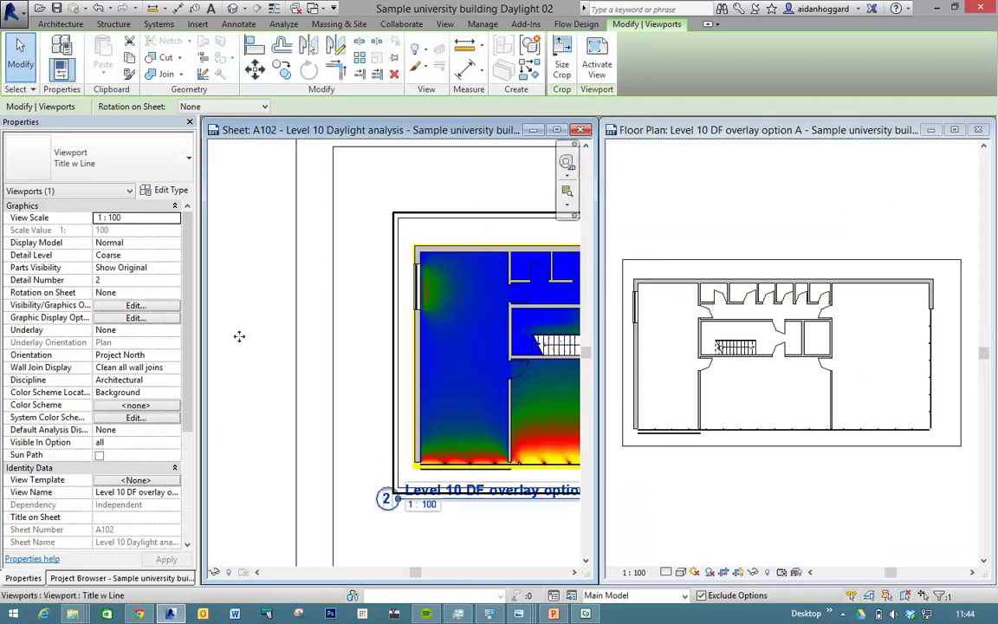
{"action": "left_click", "coordinate": [74, 577]}
{"action": "left_click_drag", "start_coordinate": [182, 381], "coordinate": [178, 511]}
{"action": "left_click", "coordinate": [99, 438]}
{"action": "double_click", "coordinate": [99, 439]}
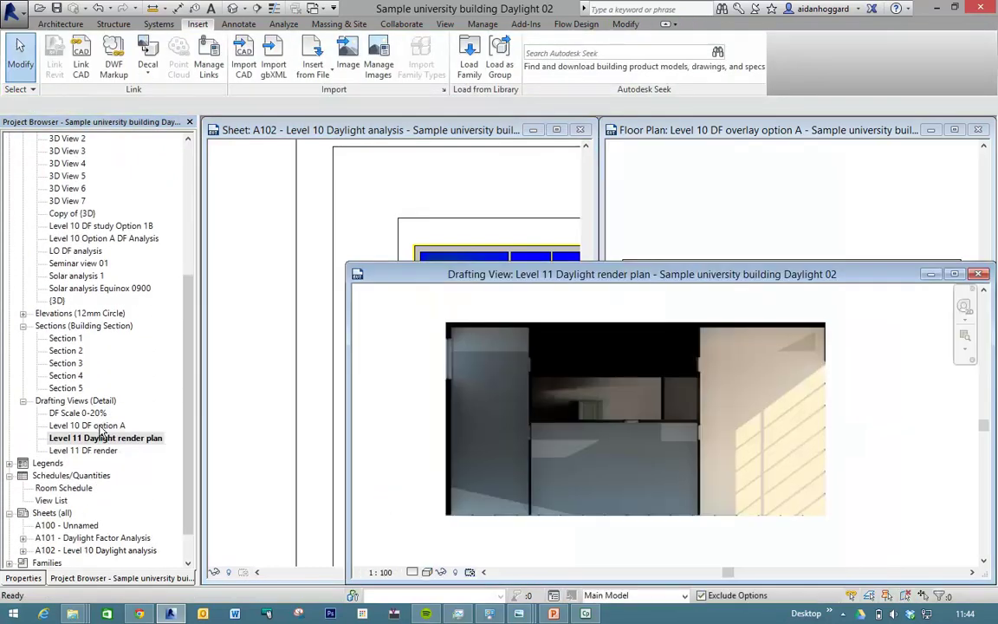
{"action": "double_click", "coordinate": [100, 426]}
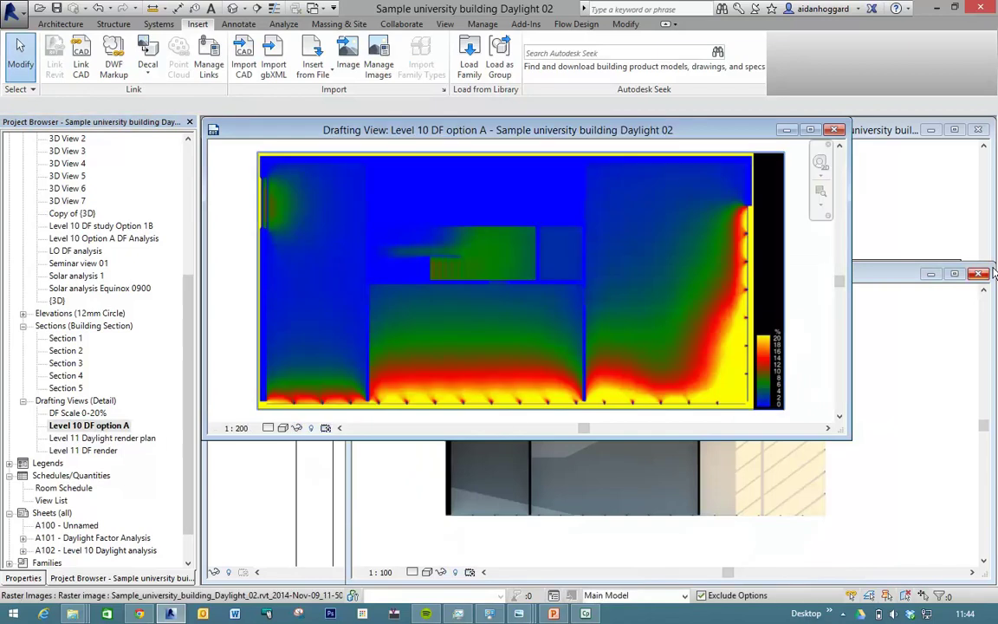
{"action": "left_click", "coordinate": [810, 130]}
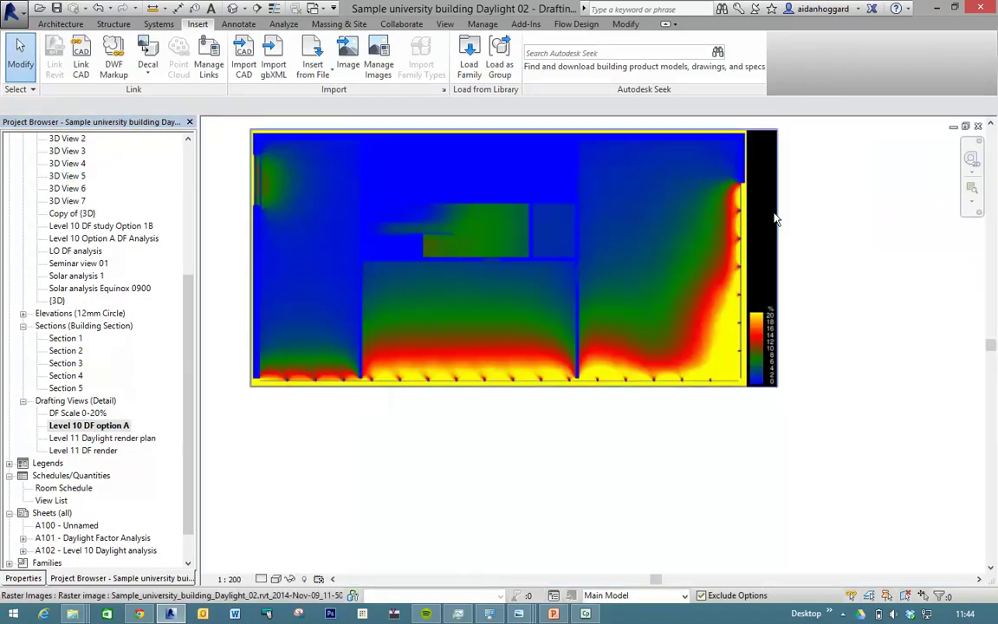
{"action": "middle_click_drag", "start_coordinate": [837, 311], "coordinate": [858, 414]}
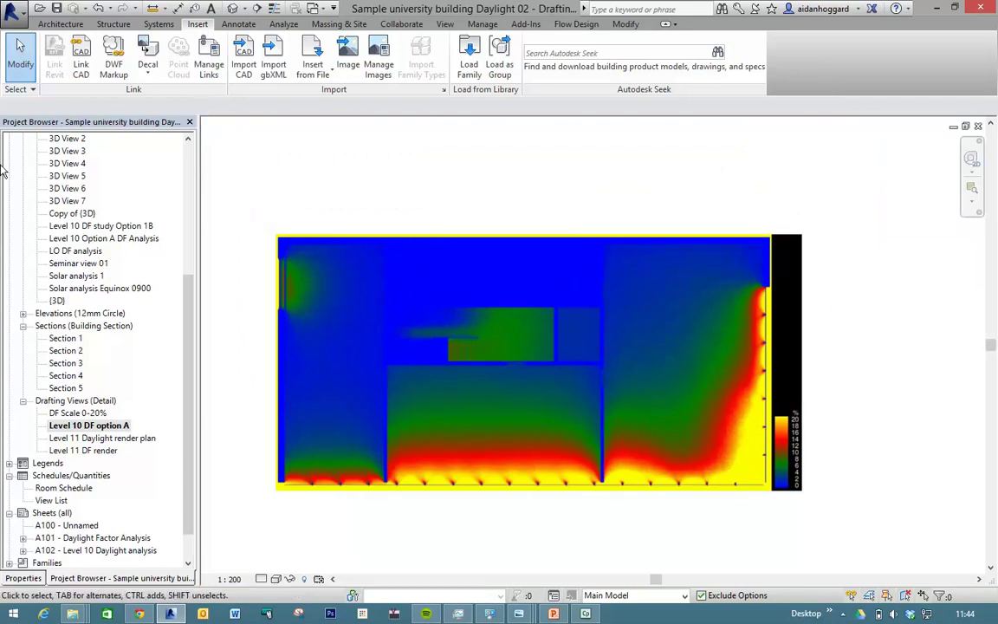
Draw a vertical reference plane along the daylight image's left edge, from its lower-left corner to just above the image
{"action": "left_click", "coordinate": [59, 24]}
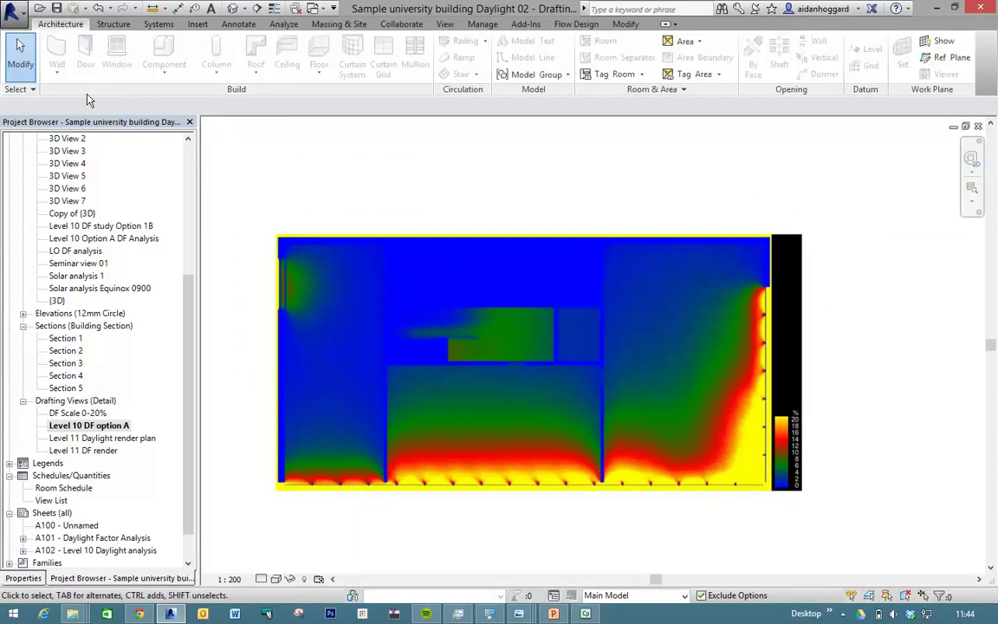
{"action": "left_click", "coordinate": [63, 31]}
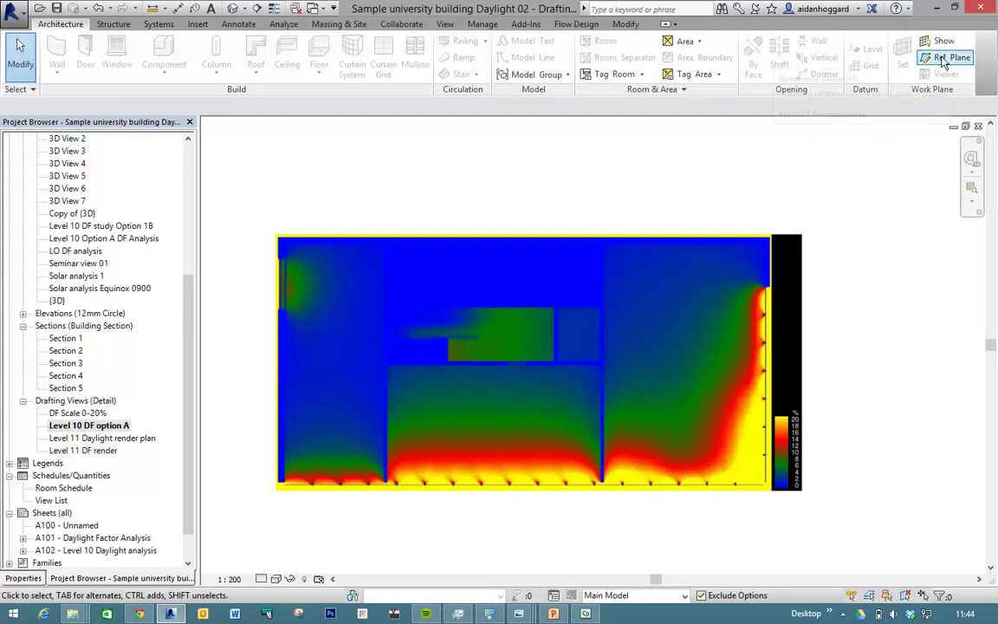
{"action": "key", "text": "w"}
{"action": "key", "text": "t"}
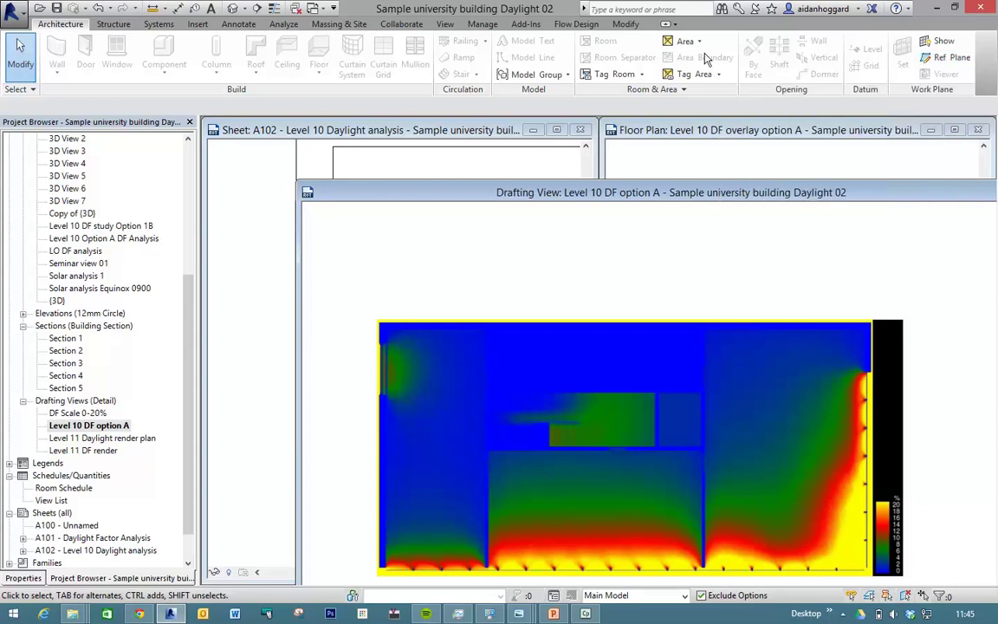
{"action": "double_click", "coordinate": [525, 192]}
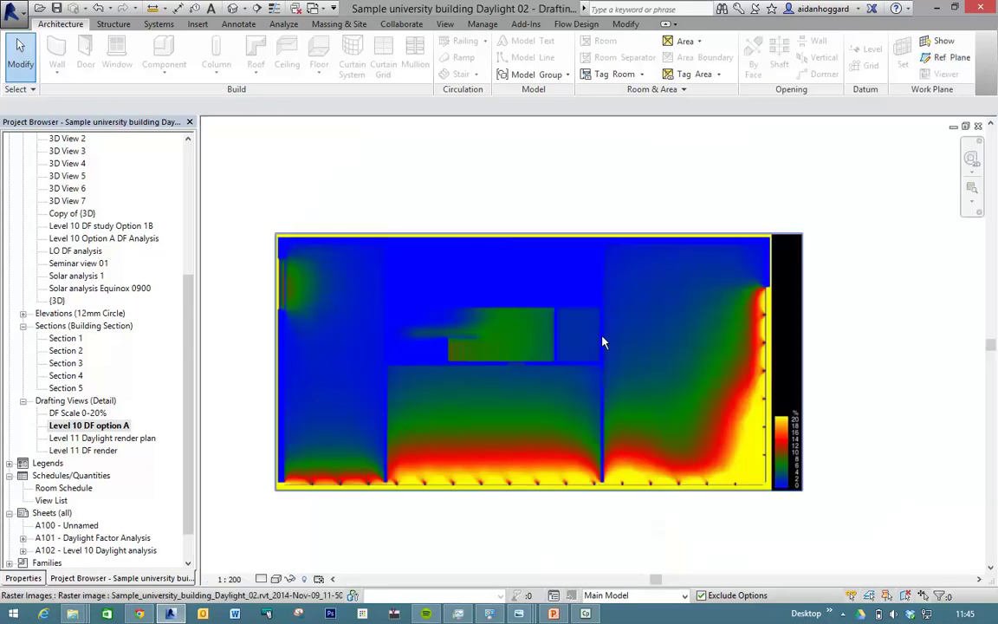
{"action": "left_click", "coordinate": [946, 60]}
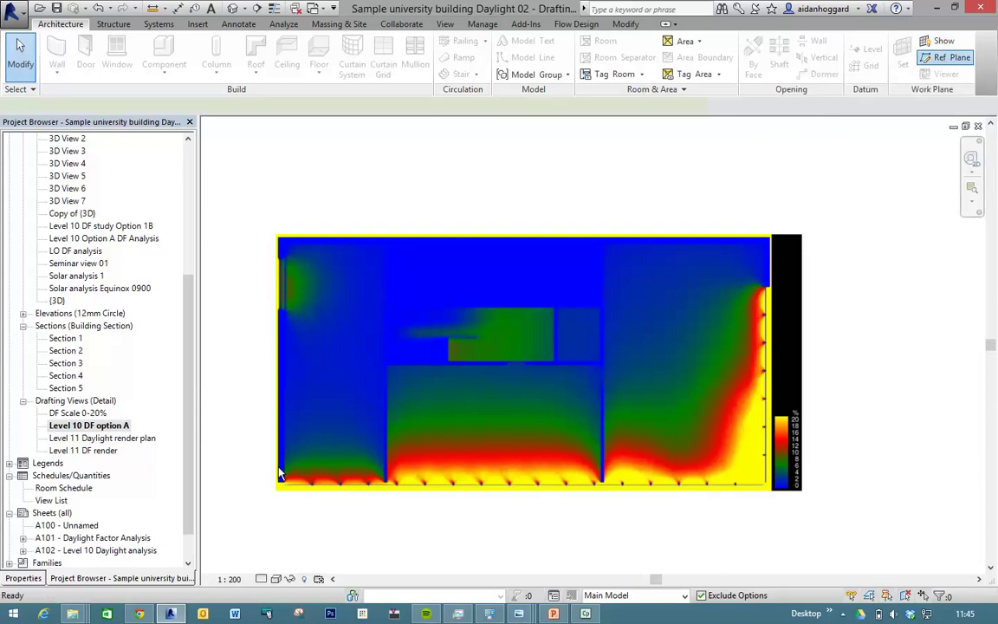
{"action": "scroll", "coordinate": [277, 479], "scroll_direction": "up", "scroll_amount": 4}
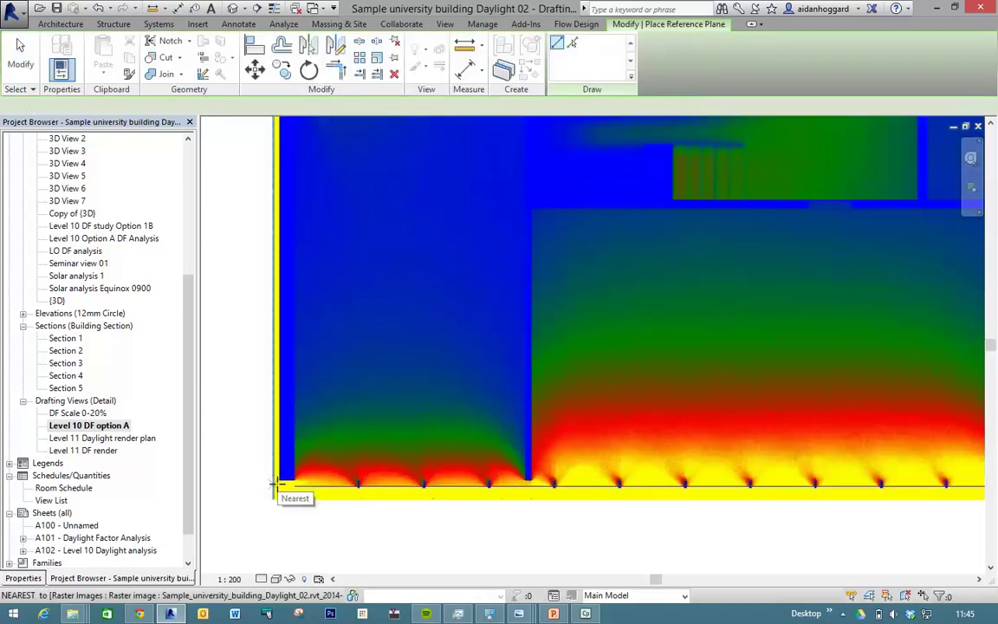
{"action": "scroll", "coordinate": [277, 482], "scroll_direction": "up", "scroll_amount": 4}
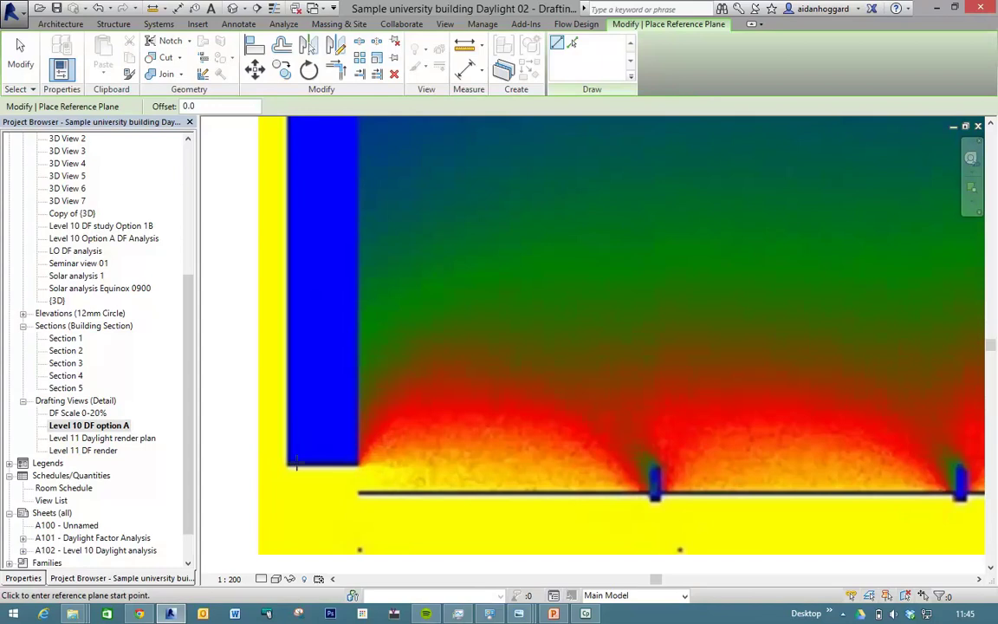
{"action": "left_click", "coordinate": [260, 553]}
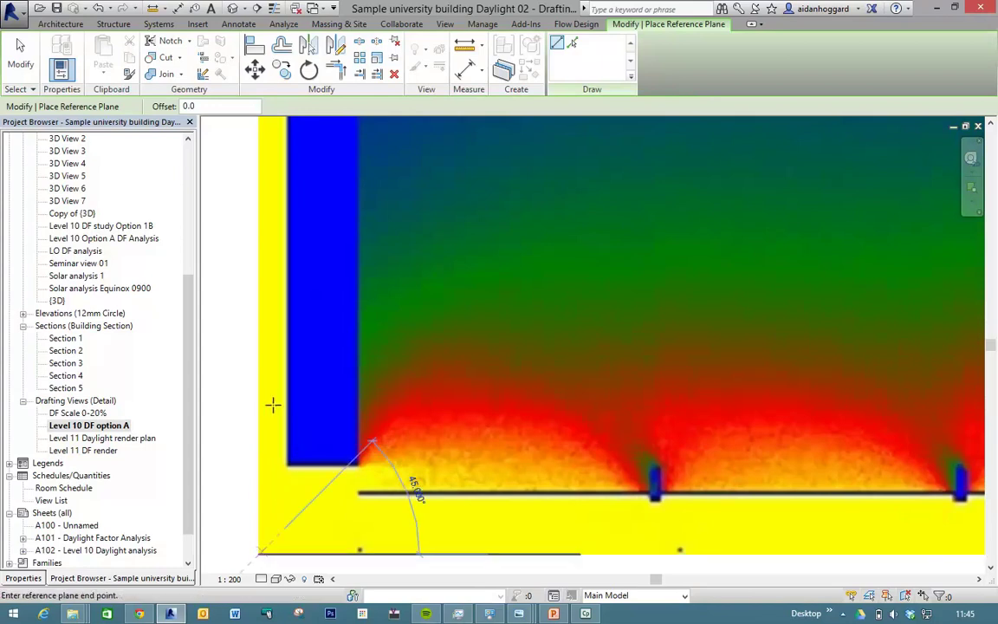
{"action": "scroll", "coordinate": [269, 407], "scroll_direction": "down", "scroll_amount": 5}
{"action": "scroll", "coordinate": [247, 454], "scroll_direction": "down", "scroll_amount": 4}
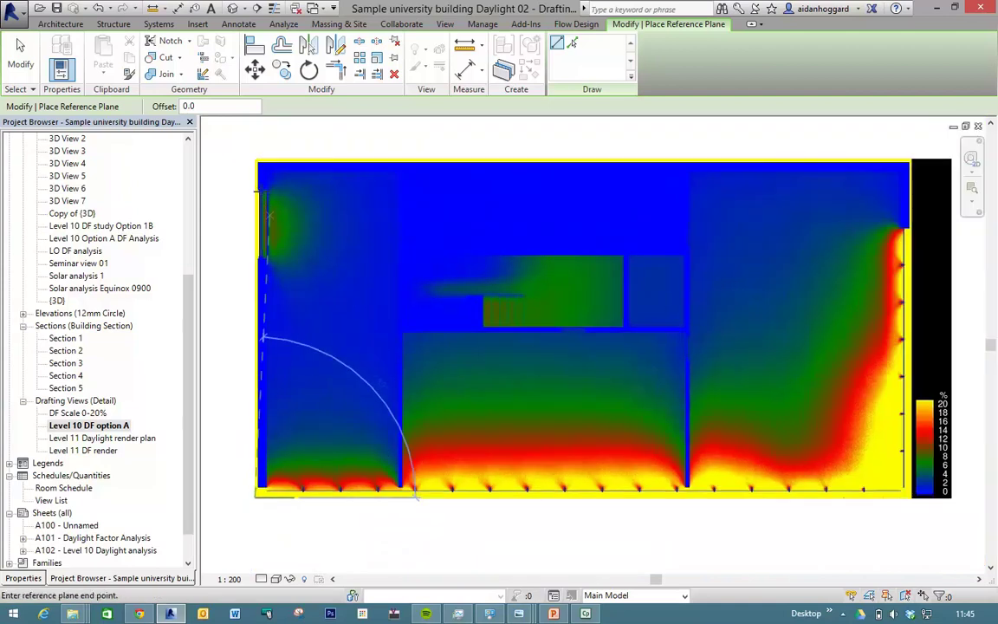
{"action": "left_click", "coordinate": [255, 141]}
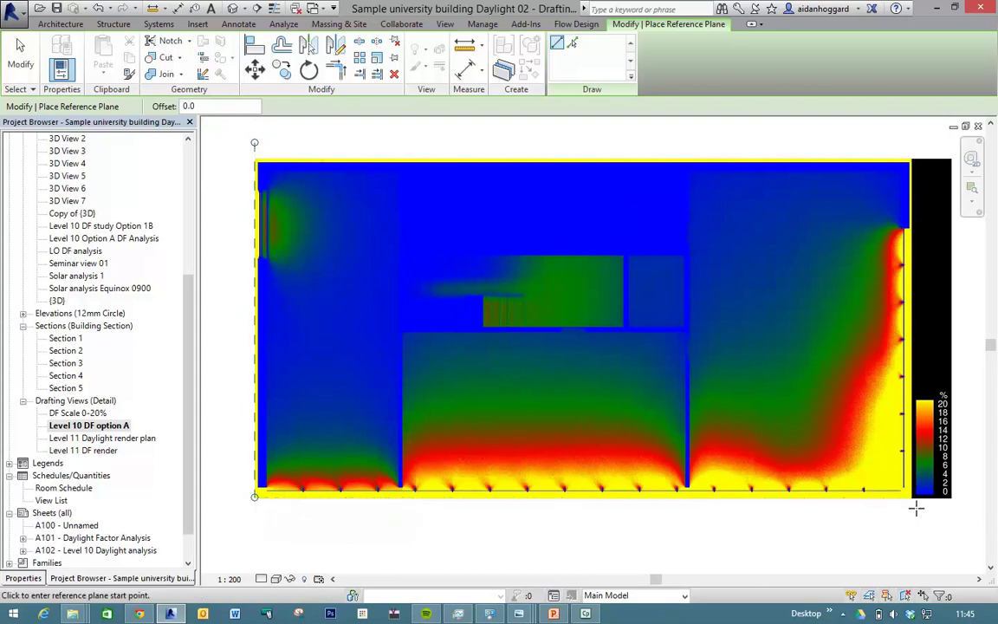
Draw a vertical reference plane along the curtain wall line on the image's right facade, extending just above the image
{"action": "scroll", "coordinate": [884, 485], "scroll_direction": "up", "scroll_amount": 5}
{"action": "scroll", "coordinate": [883, 485], "scroll_direction": "up", "scroll_amount": 2}
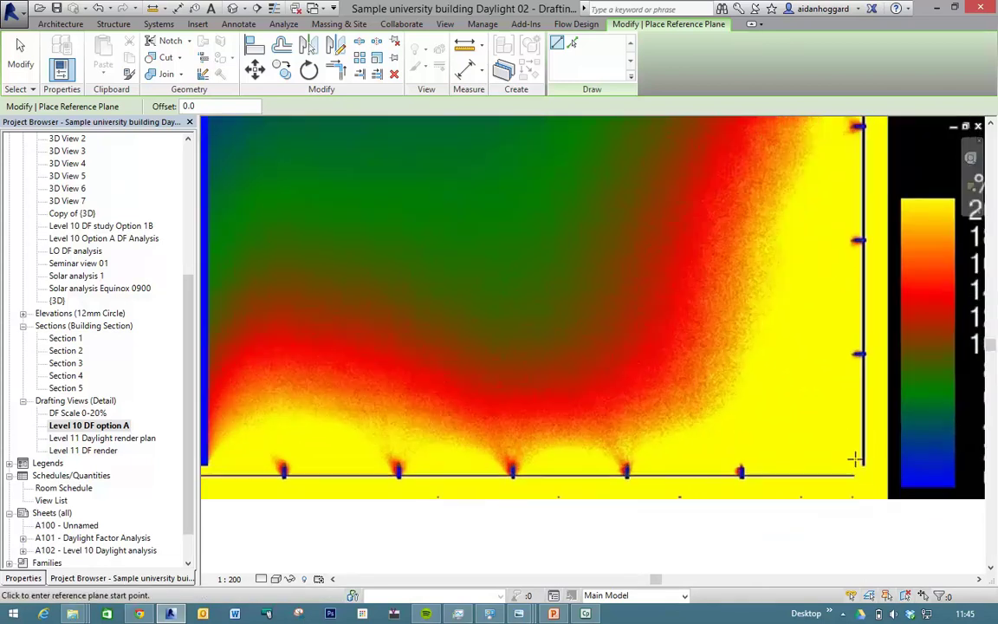
{"action": "left_click", "coordinate": [877, 340]}
{"action": "scroll", "coordinate": [866, 339], "scroll_direction": "down", "scroll_amount": 5}
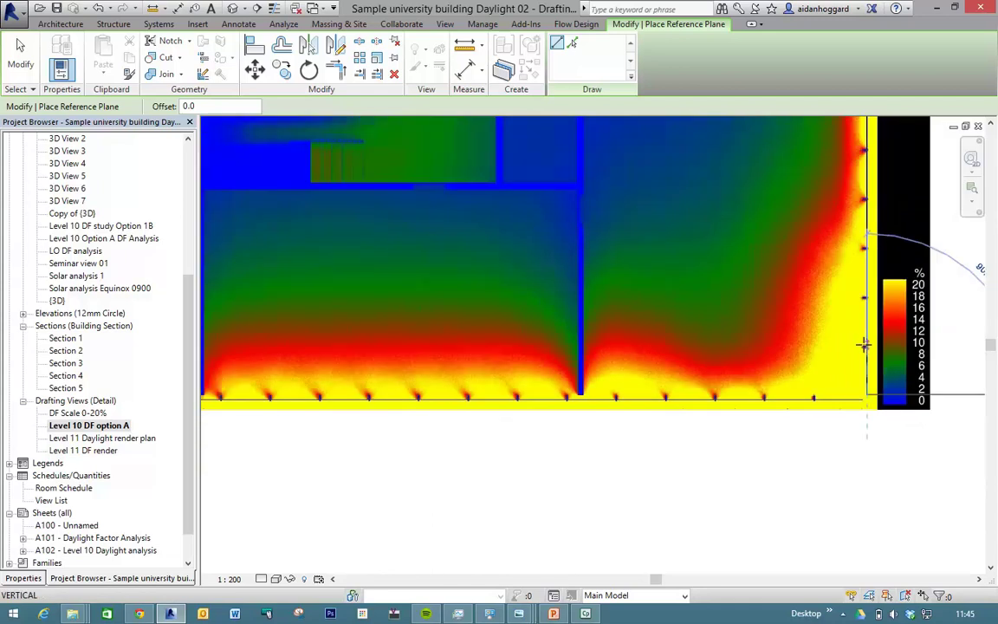
{"action": "middle_click_drag", "start_coordinate": [855, 328], "coordinate": [858, 485]}
{"action": "scroll", "coordinate": [880, 289], "scroll_direction": "down", "scroll_amount": 3}
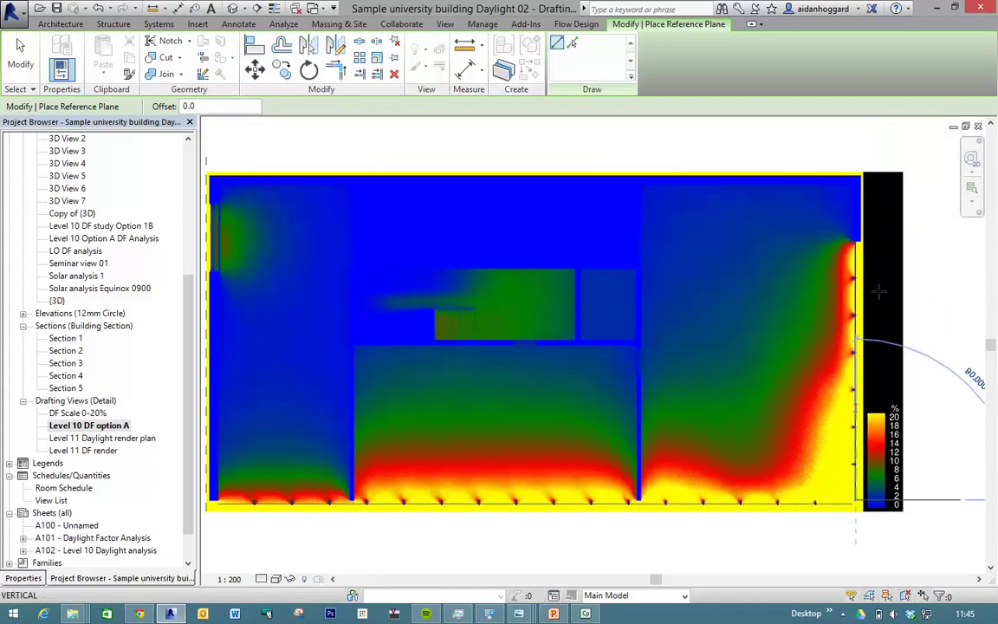
{"action": "left_click", "coordinate": [857, 160]}
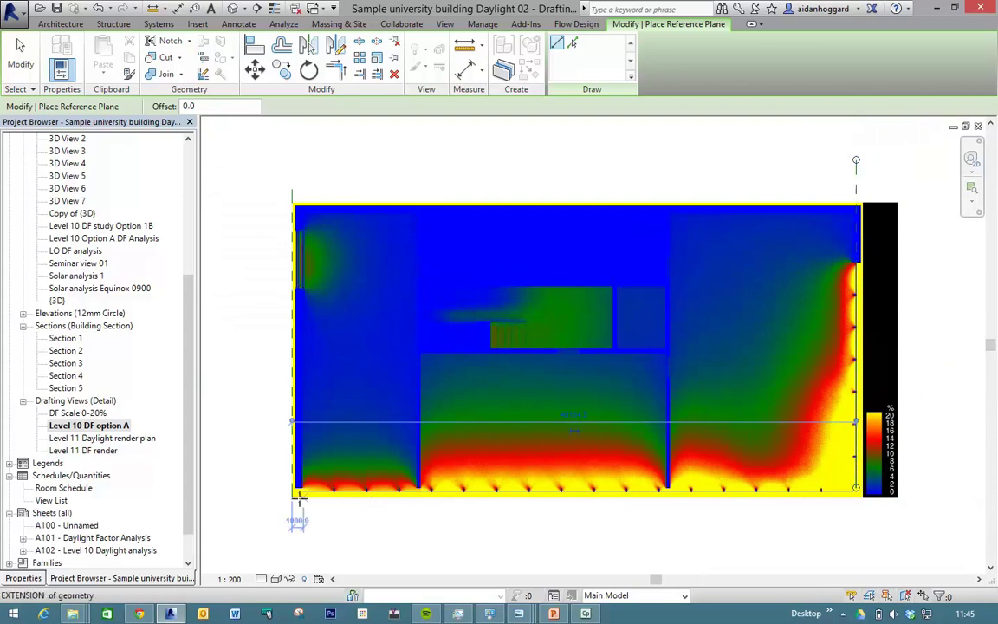
Draw a horizontal reference plane along the curtain wall line of the image's lower facade, extending past the daylight factor scale
{"action": "scroll", "coordinate": [299, 493], "scroll_direction": "up", "scroll_amount": 6}
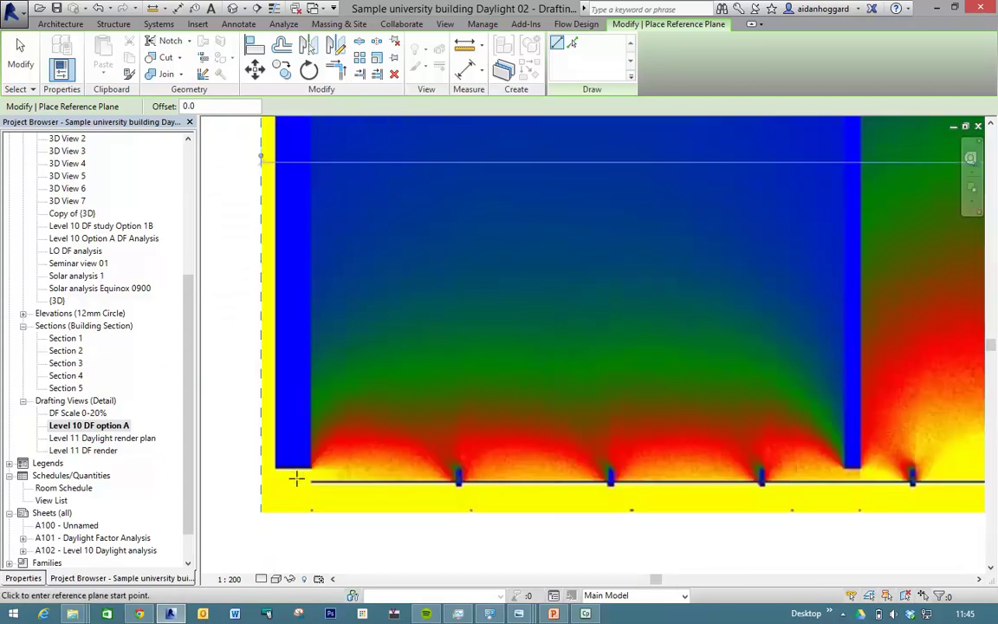
{"action": "scroll", "coordinate": [607, 482], "scroll_direction": "down", "scroll_amount": 5}
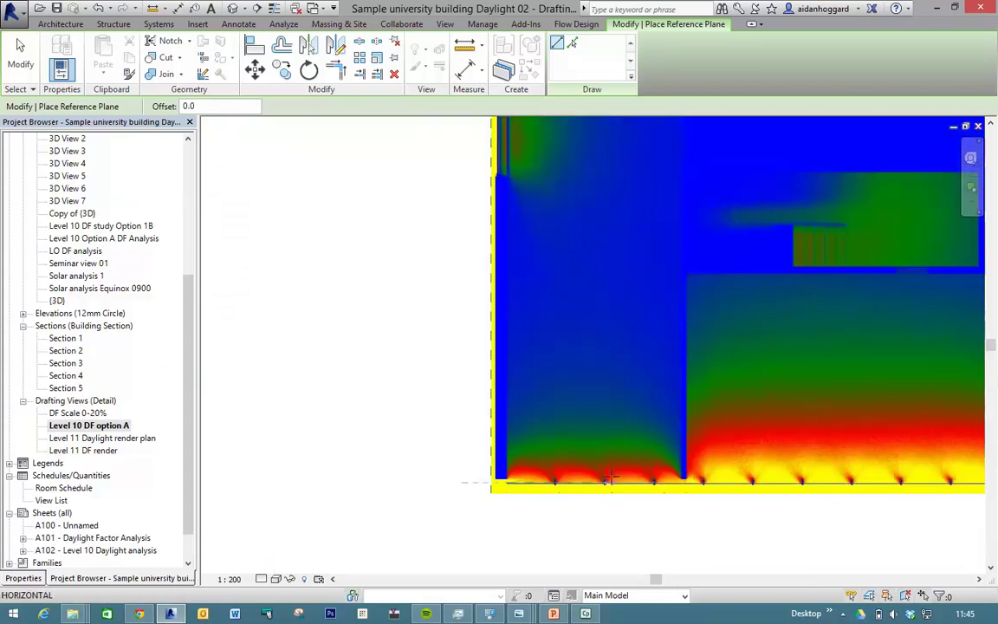
{"action": "left_click", "coordinate": [656, 482]}
{"action": "middle_click_drag", "start_coordinate": [764, 548], "coordinate": [350, 529]}
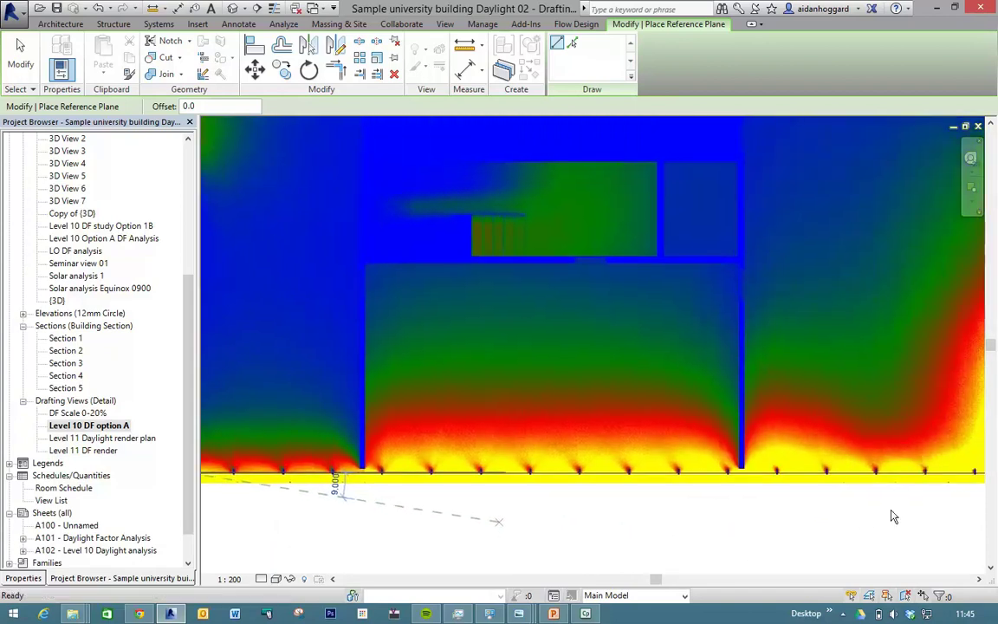
{"action": "middle_click_drag", "start_coordinate": [822, 527], "coordinate": [593, 534]}
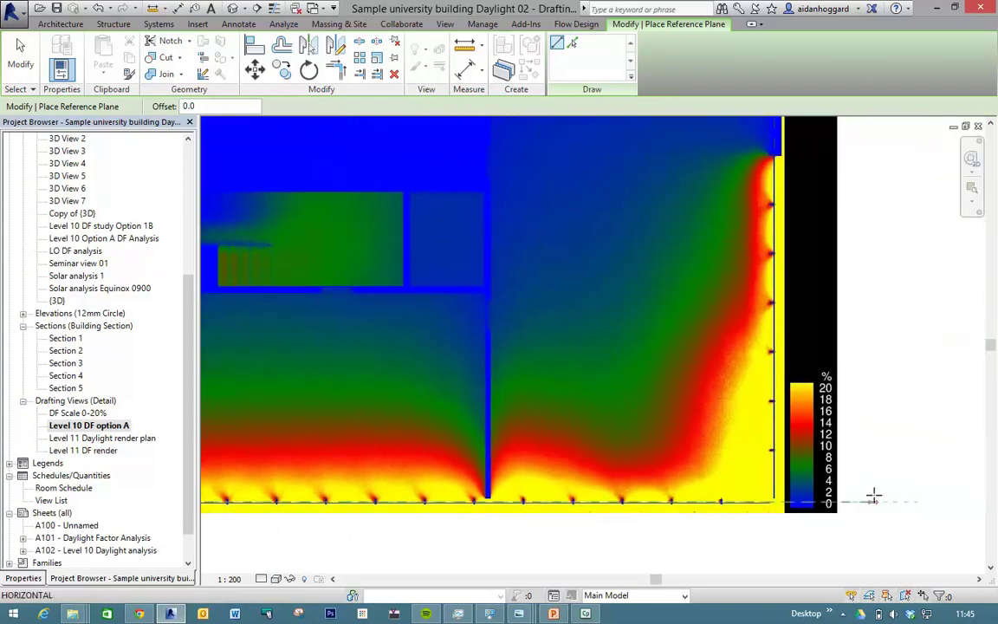
{"action": "left_click", "coordinate": [873, 494]}
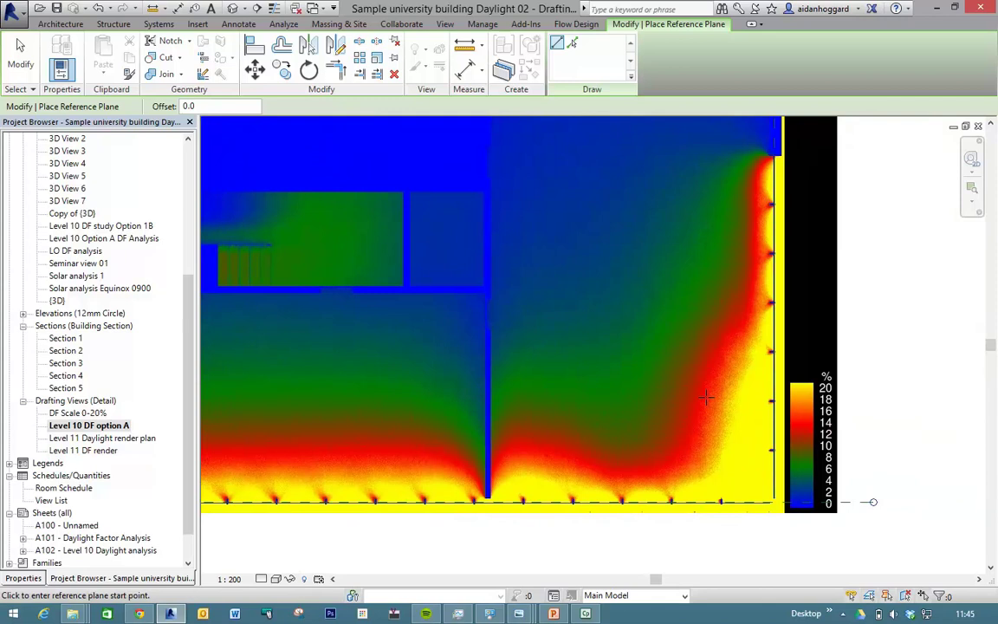
Finish placing reference planes and view the A102 - Level 10 Daylight analysis sheet maximized to check the plan overlay
{"action": "scroll", "coordinate": [705, 397], "scroll_direction": "down", "scroll_amount": 5}
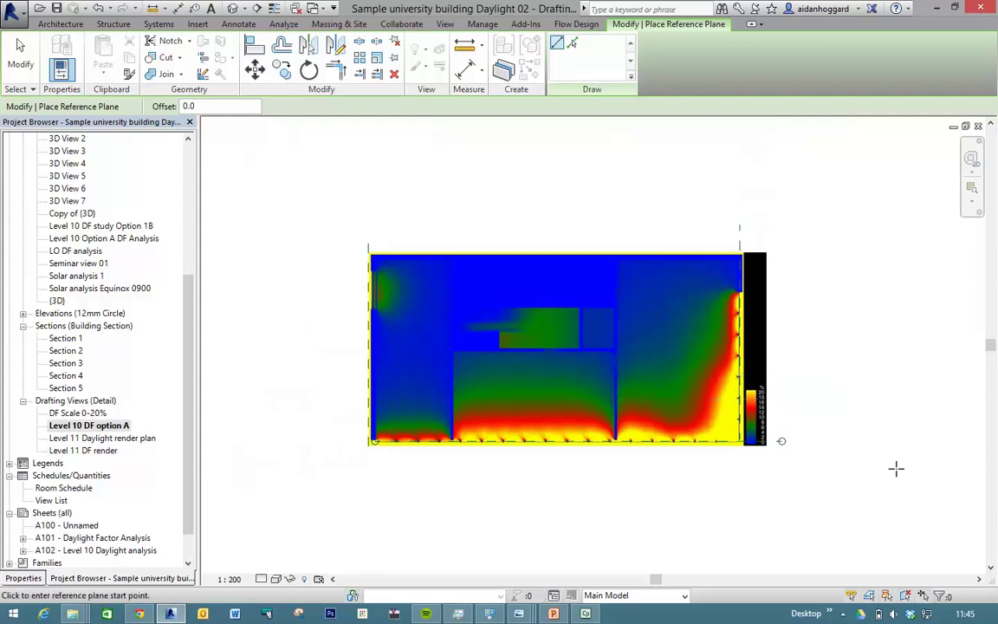
{"action": "left_click", "coordinate": [17, 52]}
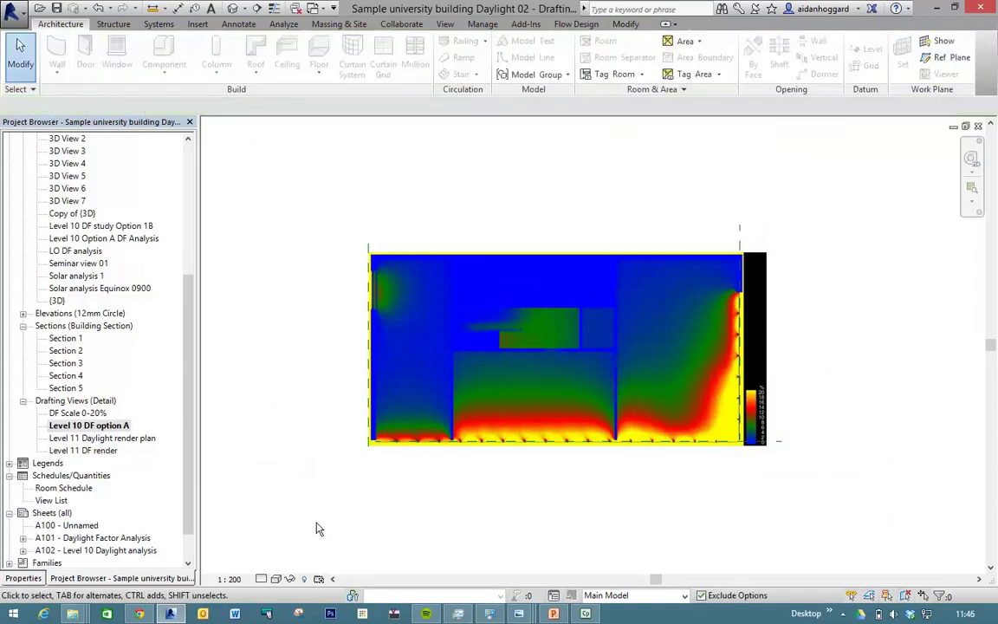
{"action": "key", "text": "w"}
{"action": "key", "text": "t"}
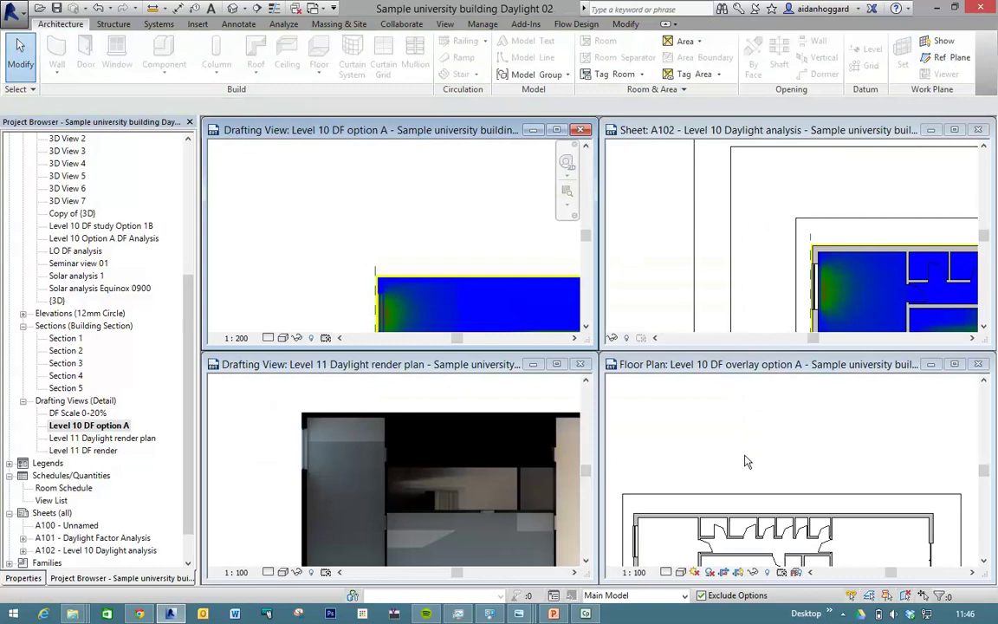
{"action": "left_click", "coordinate": [954, 129]}
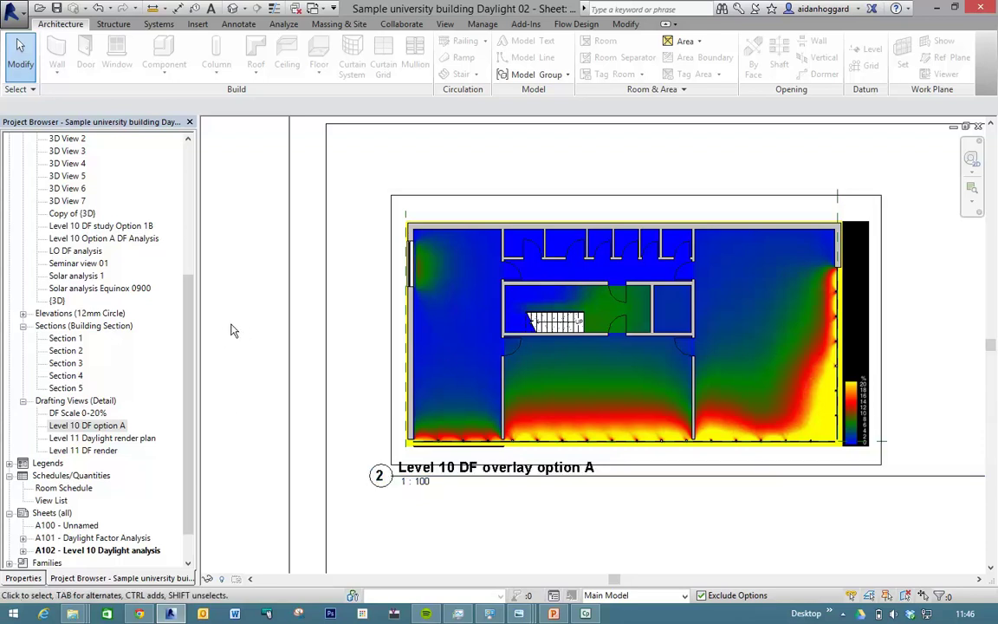
Open the A101 - Daylight Factor Analysis sheet maximized and examine its two plan viewports up close
{"action": "key", "text": "w"}
{"action": "key", "text": "t"}
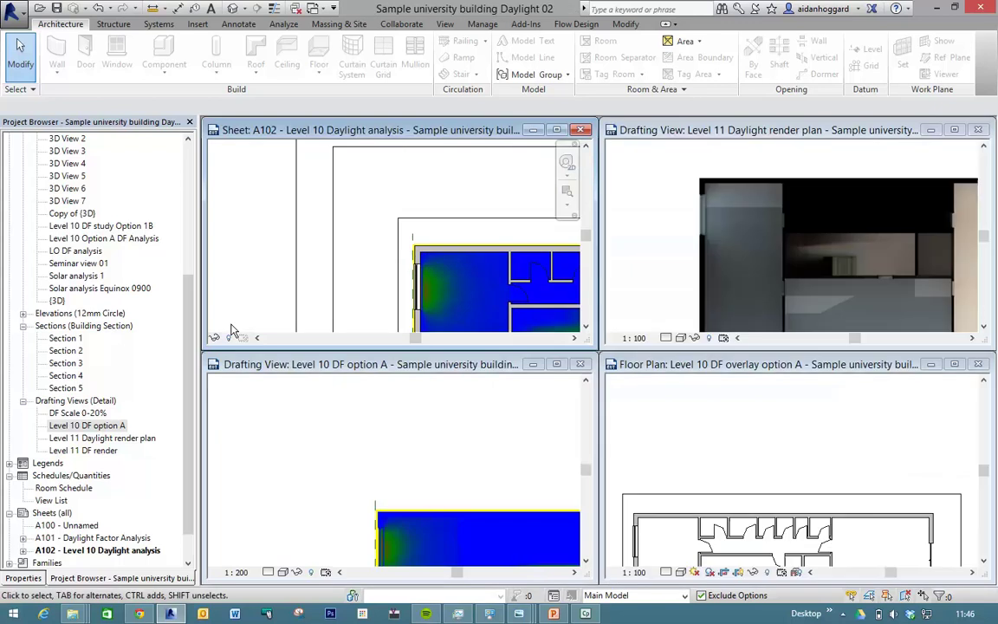
{"action": "double_click", "coordinate": [104, 539]}
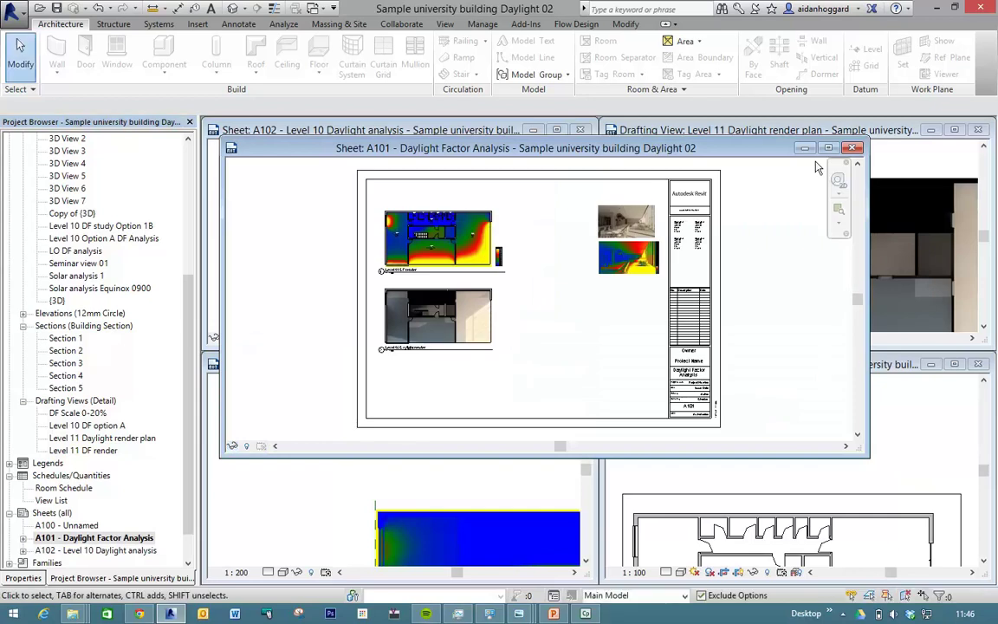
{"action": "left_click", "coordinate": [827, 149]}
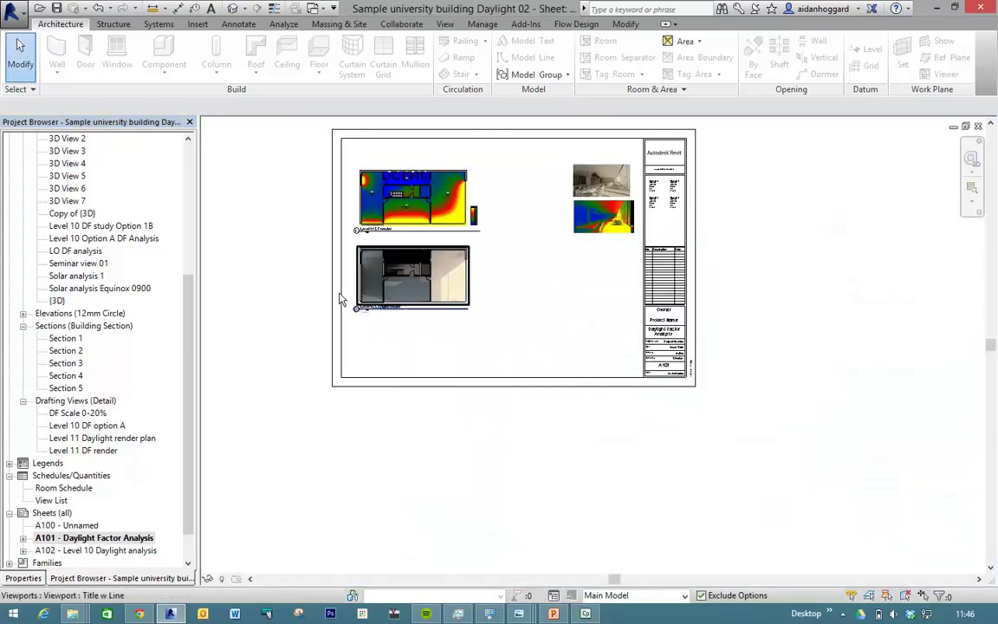
{"action": "key", "text": "z"}
{"action": "key", "text": "r"}
{"action": "left_click_drag", "start_coordinate": [323, 179], "coordinate": [489, 330]}
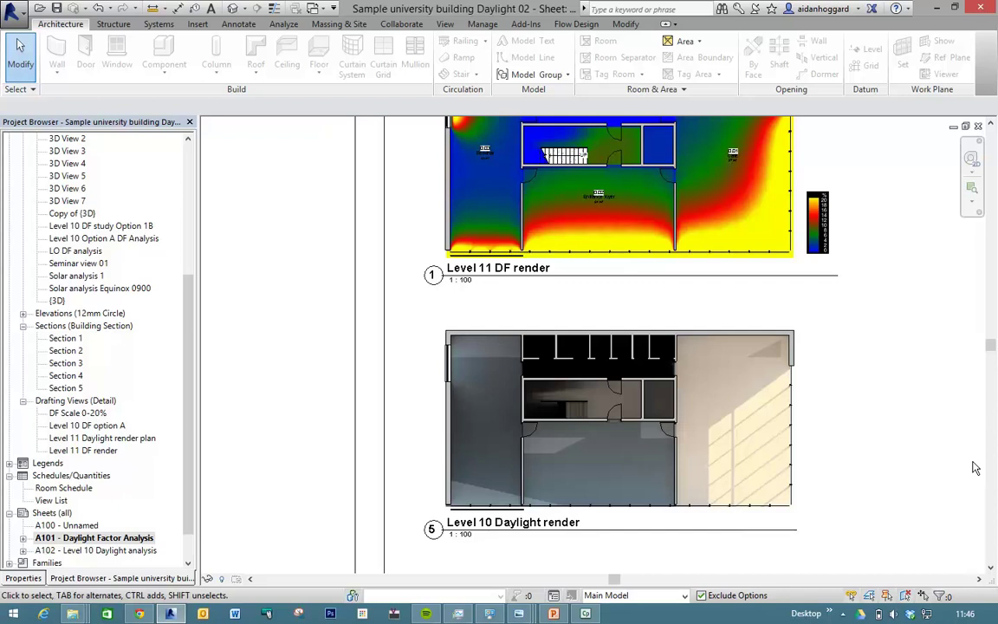
{"action": "key", "text": "w"}
{"action": "key", "text": "t"}
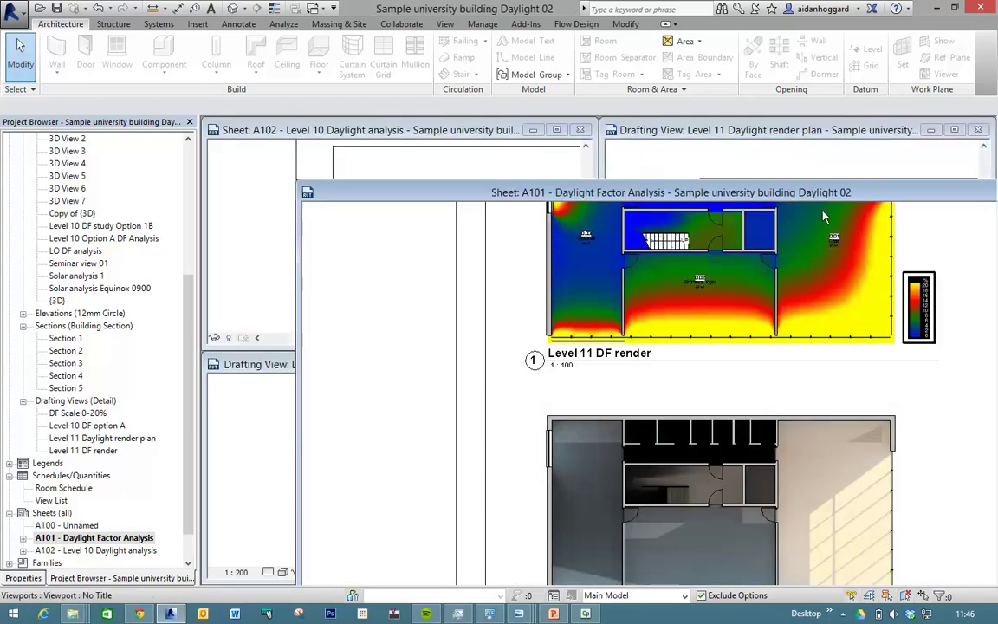
{"action": "double_click", "coordinate": [630, 194]}
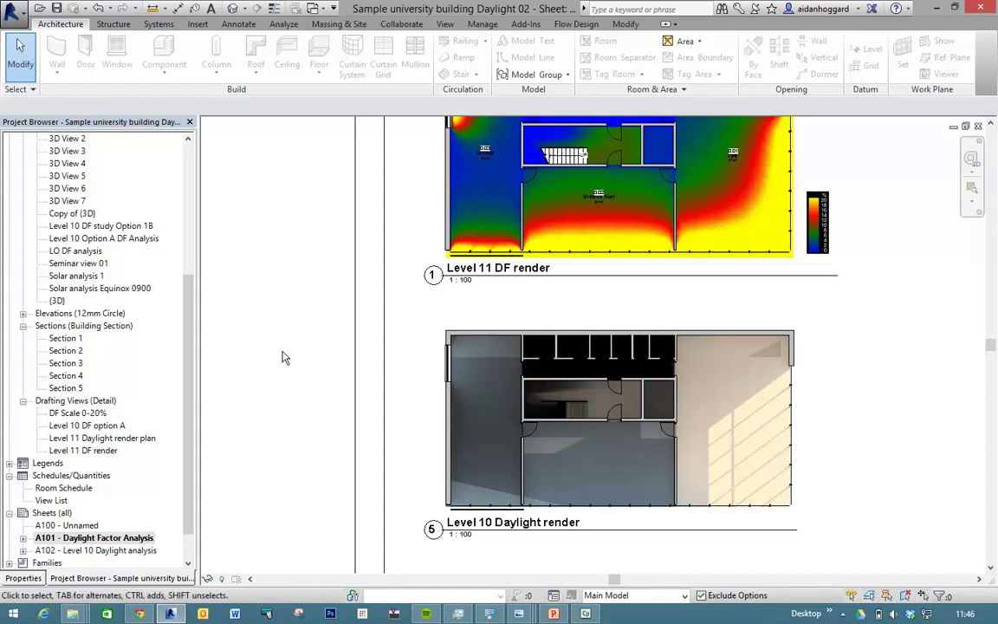
Switch to the Level 10 DF option A drafting view and examine the daylight factor scale embedded in the image
{"action": "key", "text": "w"}
{"action": "key", "text": "t"}
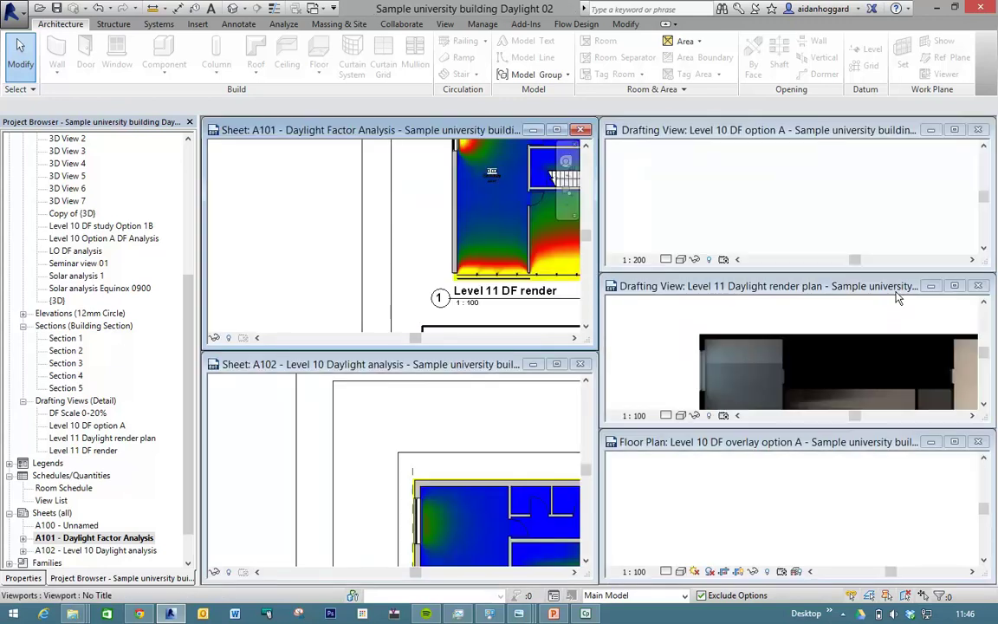
{"action": "left_click", "coordinate": [954, 129]}
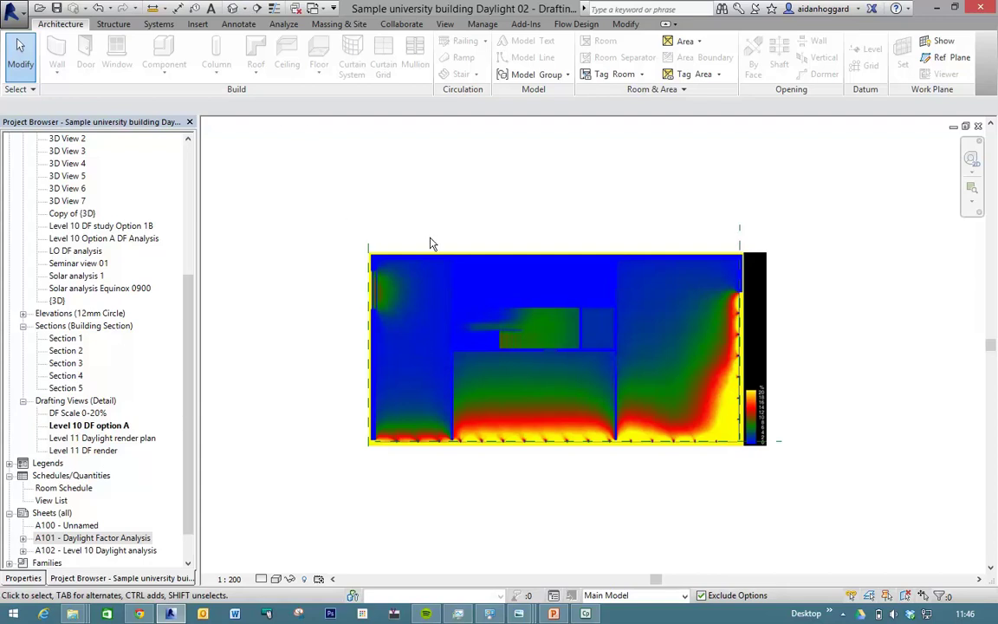
{"action": "left_click", "coordinate": [649, 399]}
{"action": "left_click_drag", "start_coordinate": [672, 347], "coordinate": [767, 478]}
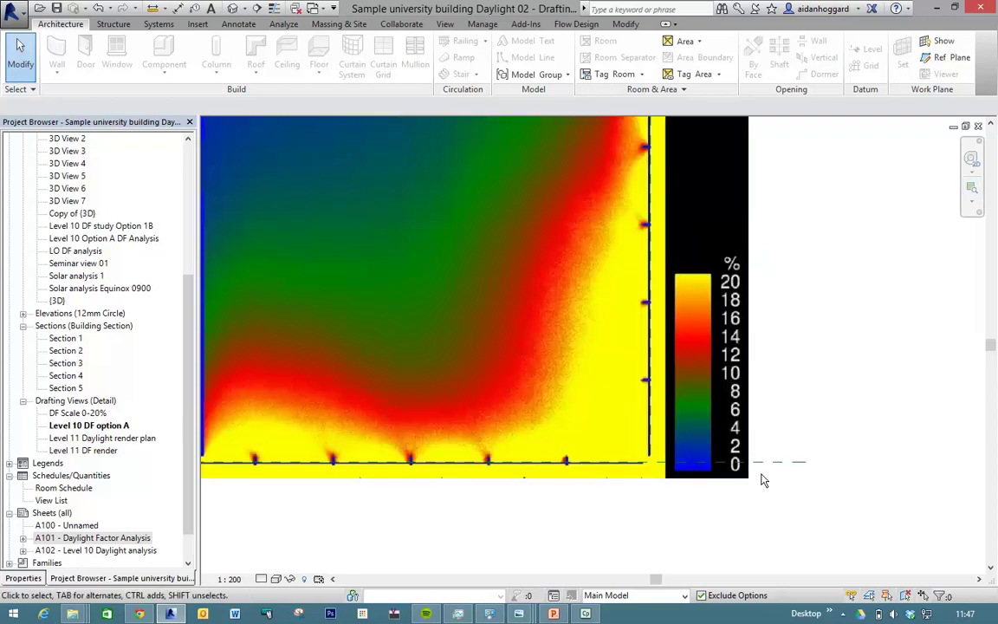
Return to sheet A101 - Daylight Factor Analysis and examine the separate scale beside the Level 11 DF render plan
{"action": "key", "text": "w"}
{"action": "key", "text": "t"}
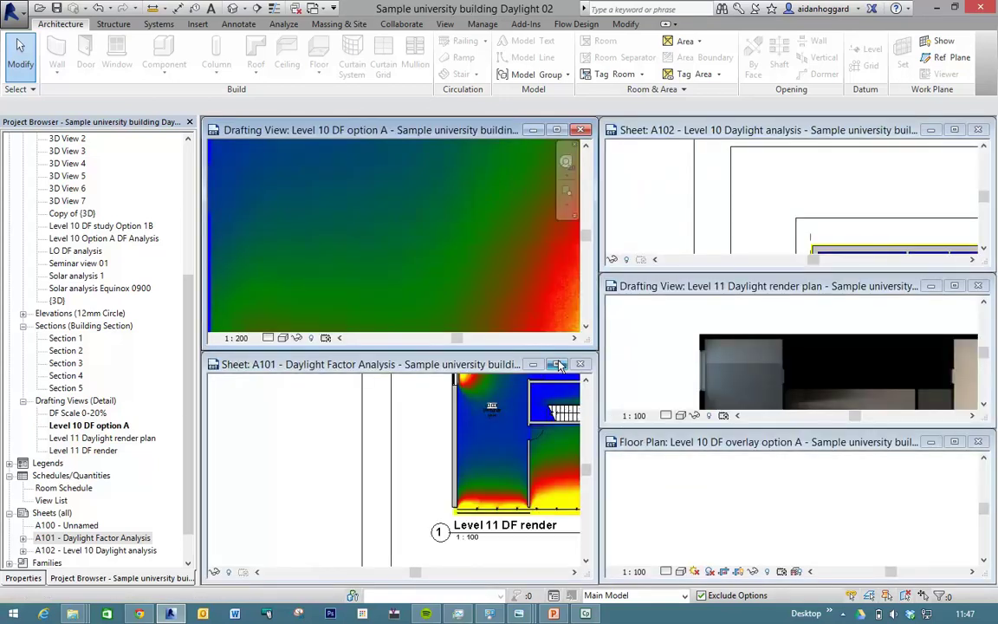
{"action": "left_click", "coordinate": [557, 364]}
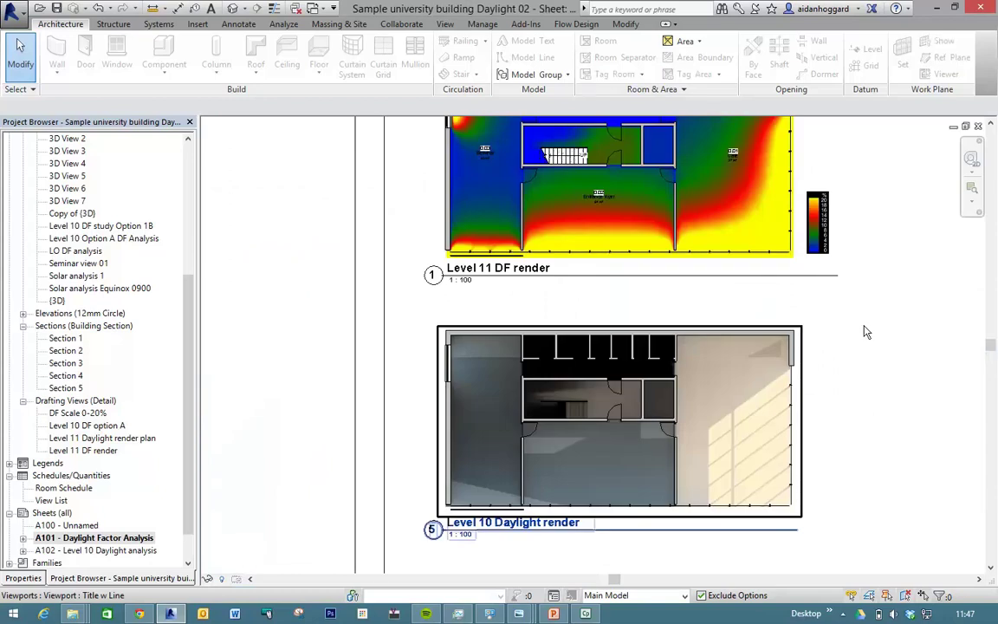
{"action": "scroll", "coordinate": [908, 355], "scroll_direction": "down", "scroll_amount": 3}
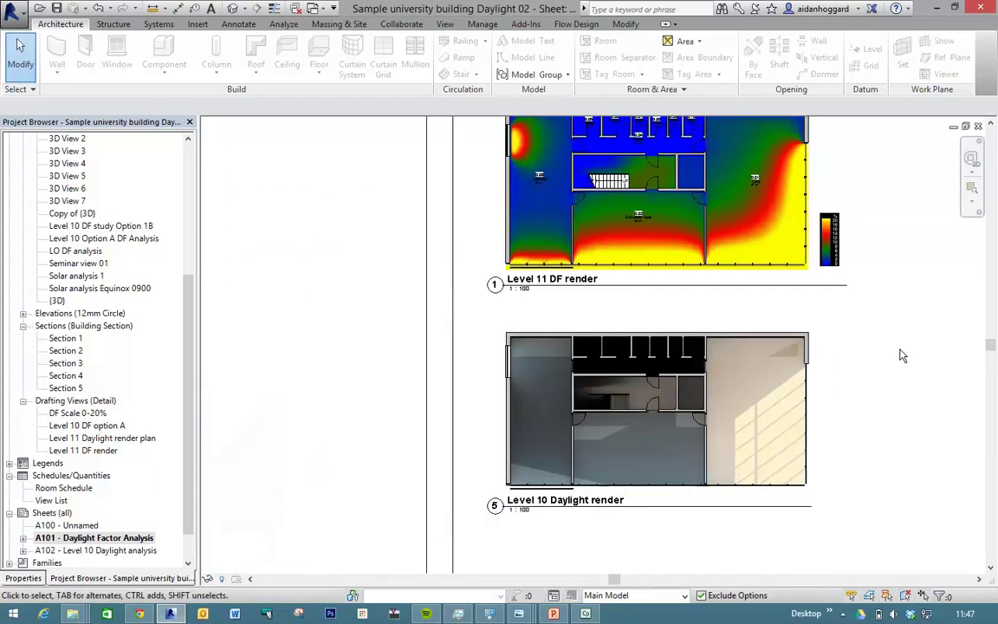
{"action": "middle_click_drag", "start_coordinate": [878, 363], "coordinate": [718, 323]}
{"action": "key", "text": "z"}
{"action": "key", "text": "r"}
{"action": "left_click_drag", "start_coordinate": [530, 182], "coordinate": [698, 327]}
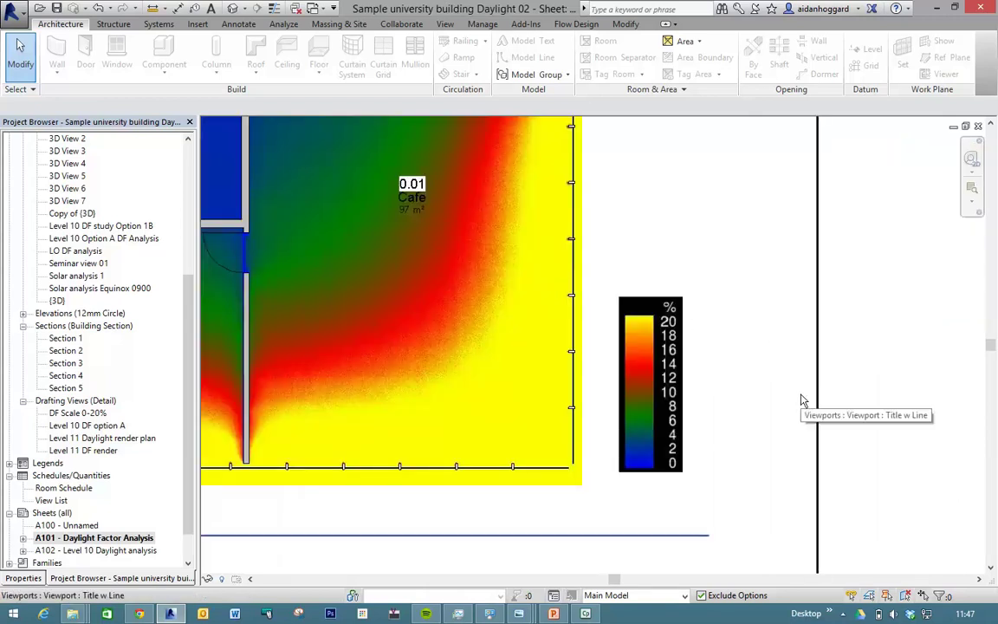
Try moving the separate daylight factor scale viewport farther from the Level 11 DF render plan, and undo the move
{"action": "left_click", "coordinate": [668, 371]}
{"action": "left_click_drag", "start_coordinate": [668, 371], "coordinate": [798, 271]}
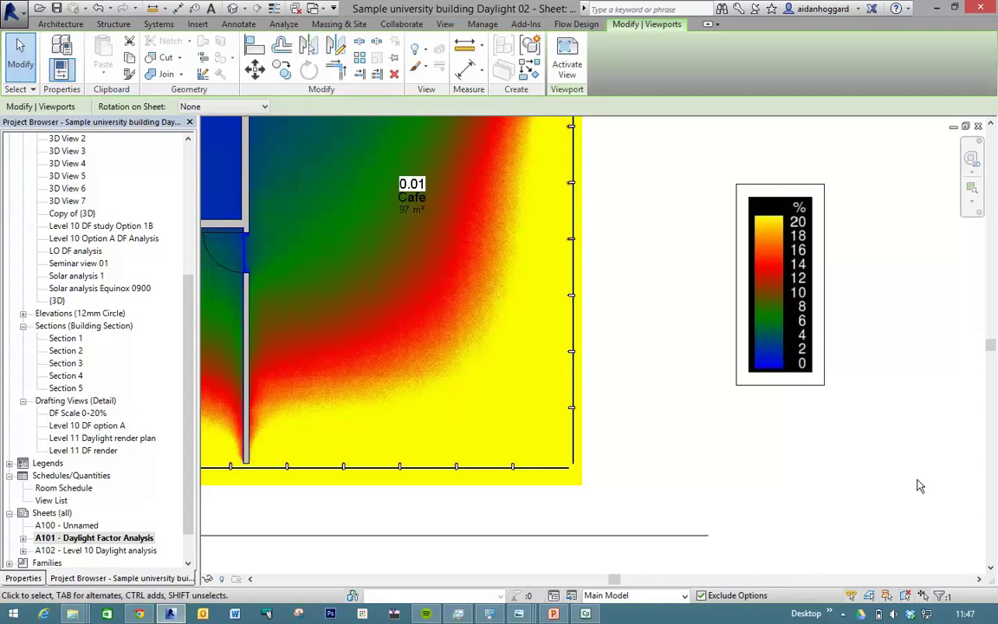
{"action": "key", "text": "ctrl+z"}
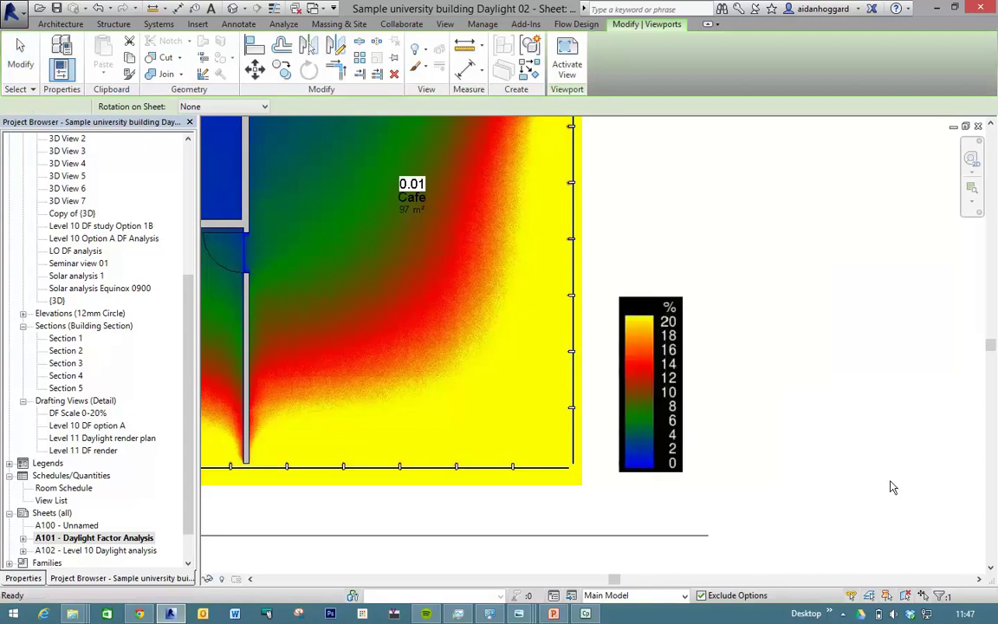
Switch back to the maximized Level 10 DF option A drafting view and fit the whole daylight image in it
{"action": "key", "text": "w"}
{"action": "key", "text": "t"}
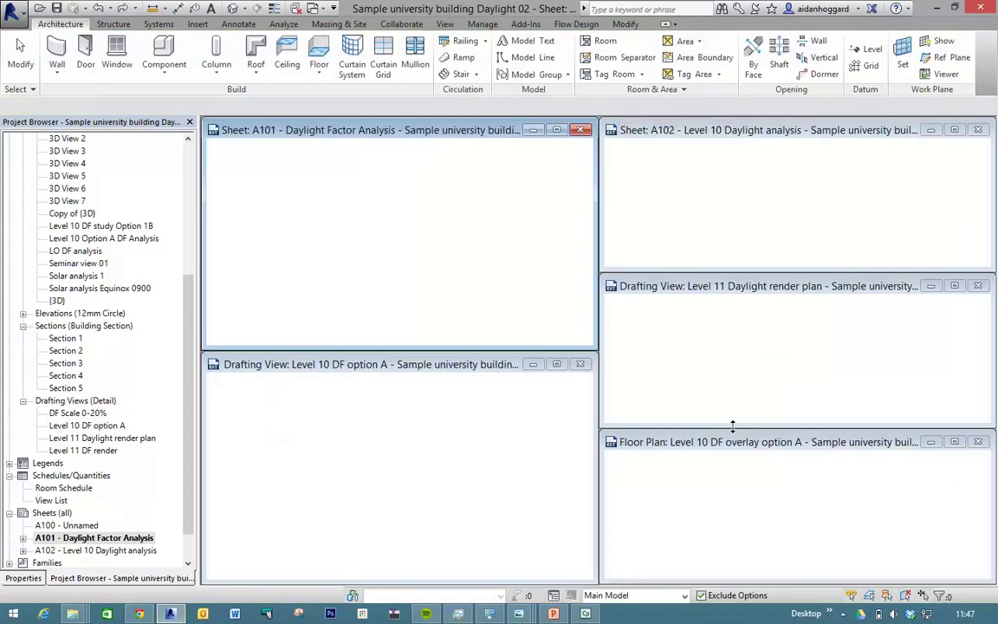
{"action": "left_click", "coordinate": [558, 364]}
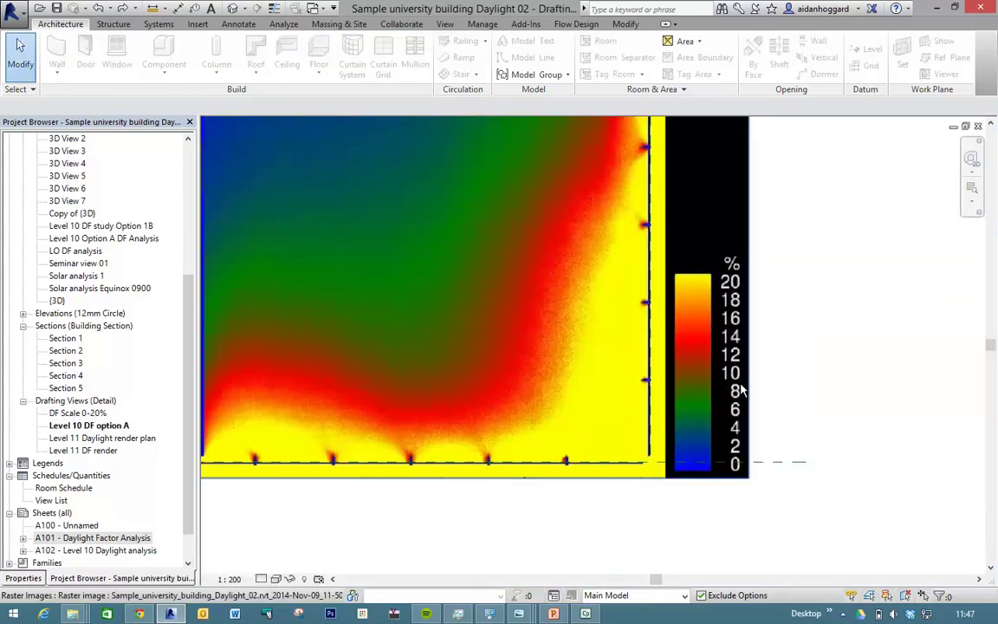
{"action": "key", "text": "z"}
{"action": "key", "text": "a"}
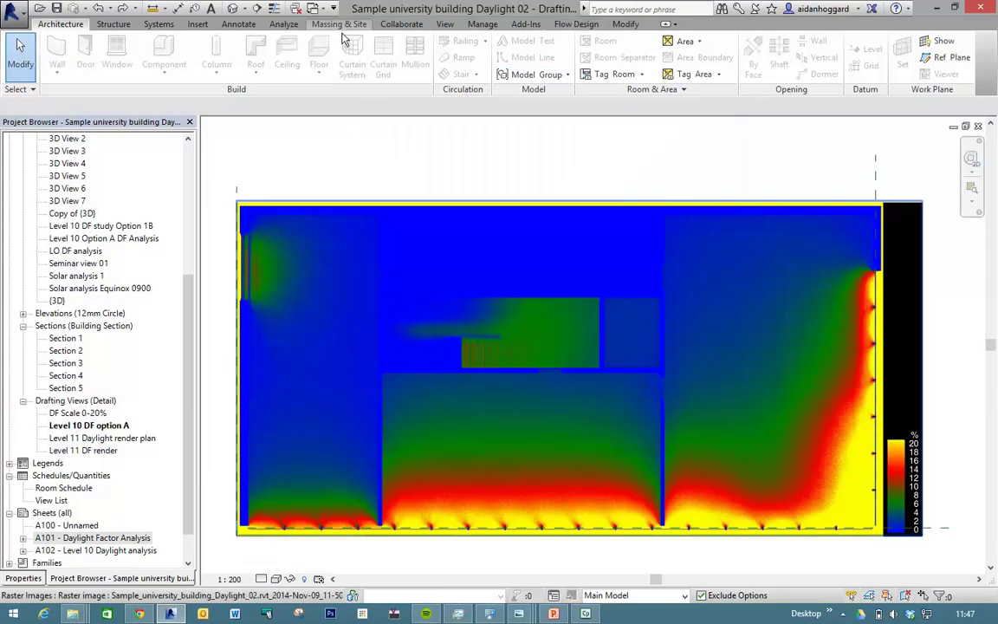
Start a masking region and sketch an inner rectangle about 49,714 by 25,737 mm around the plan image, excluding the scale
{"action": "left_click", "coordinate": [242, 24]}
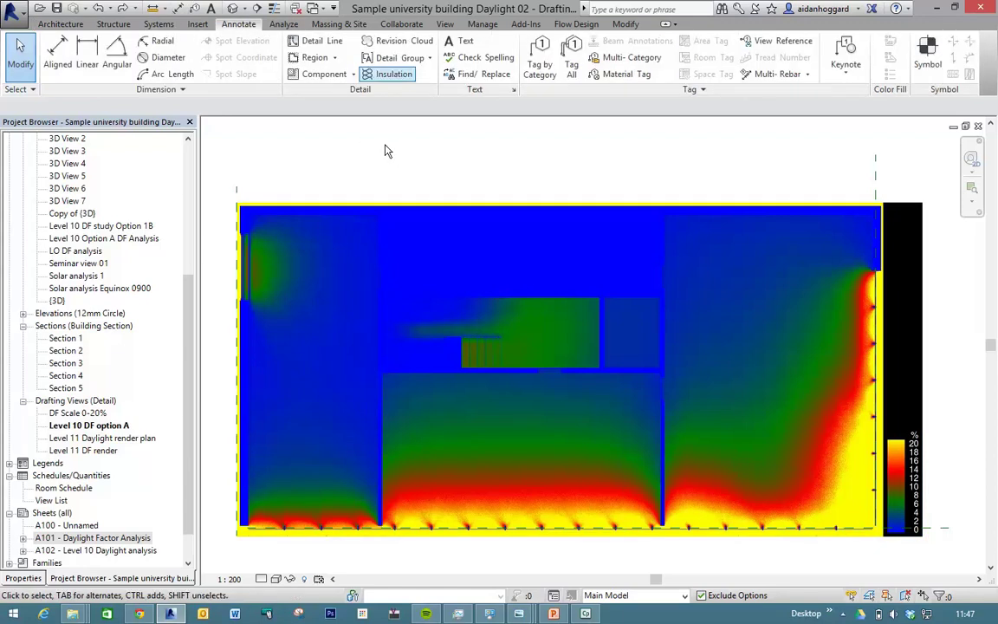
{"action": "left_click", "coordinate": [334, 59]}
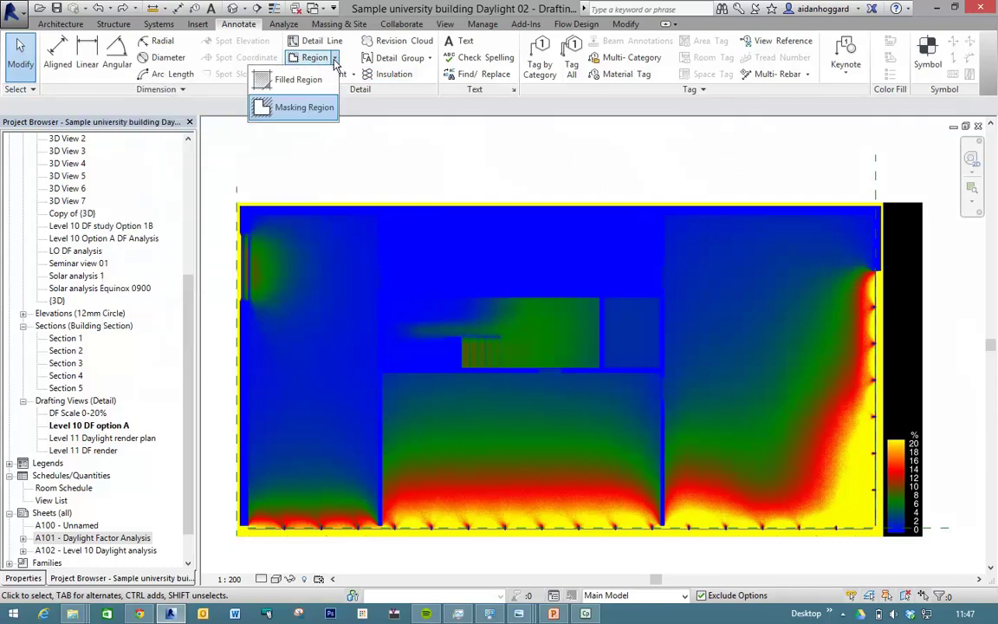
{"action": "left_click", "coordinate": [305, 107]}
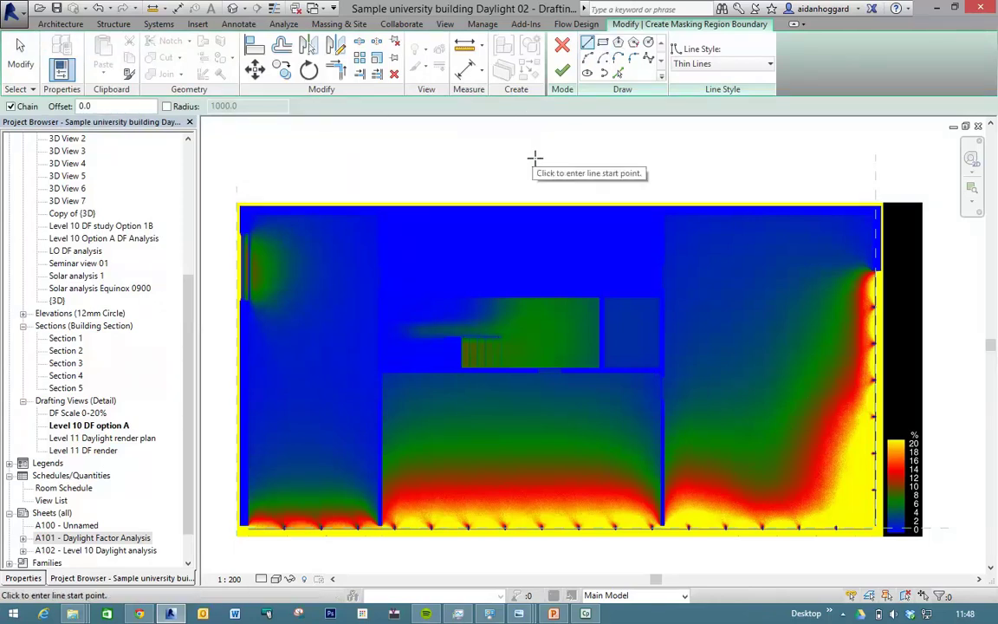
{"action": "left_click", "coordinate": [603, 44]}
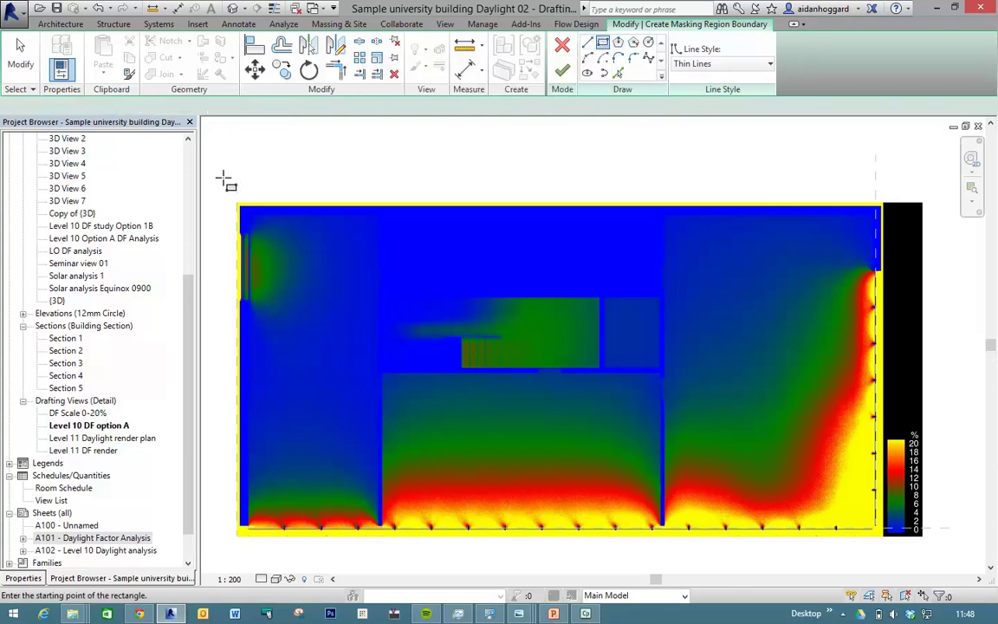
{"action": "left_click", "coordinate": [238, 202]}
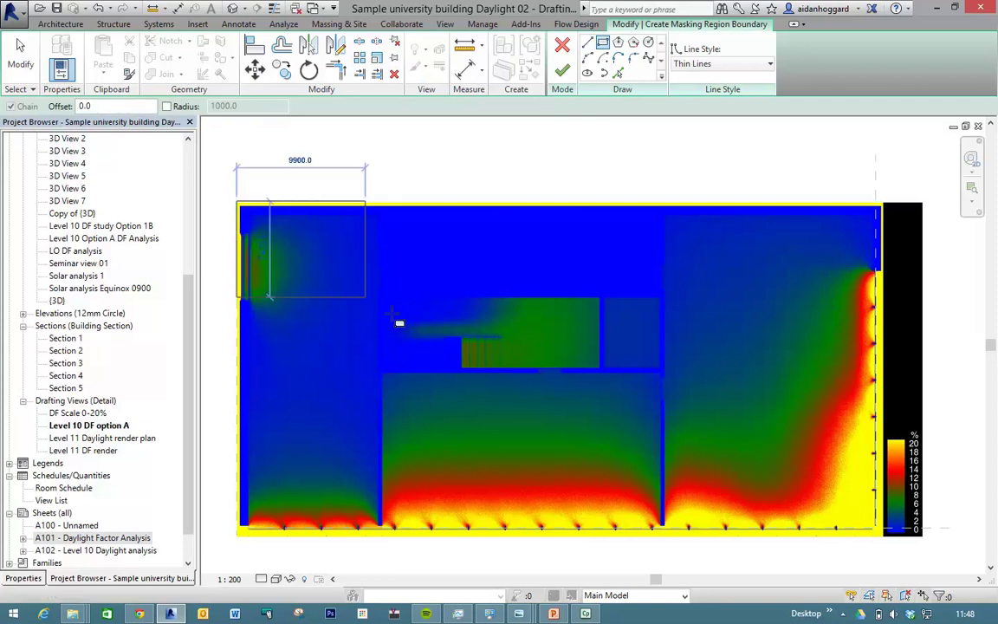
{"action": "left_click", "coordinate": [884, 538]}
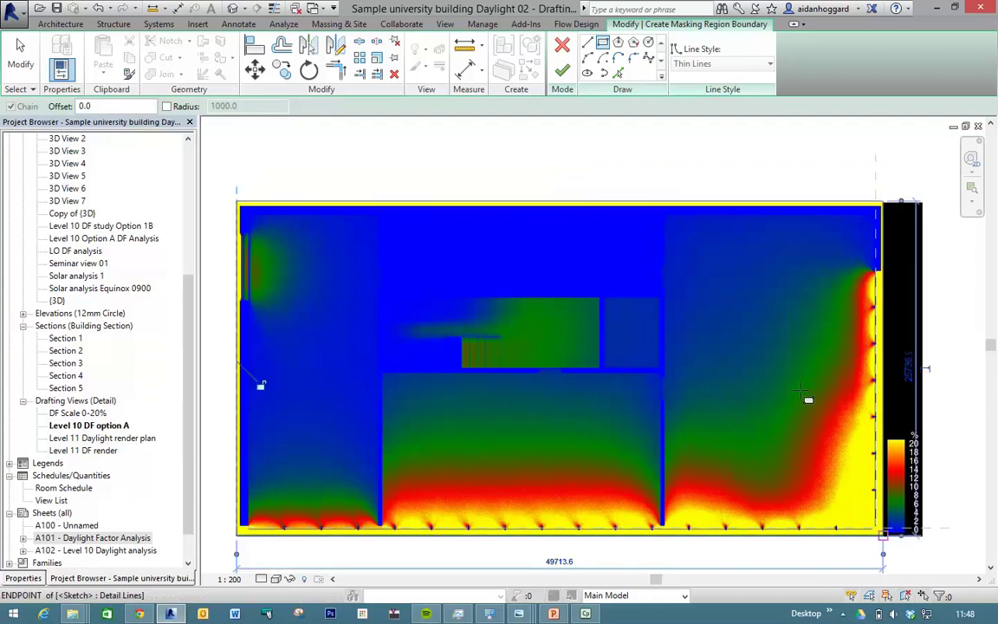
Sketch an outer rectangle enclosing the image and scale, about 4,420 mm above the inner one, and finish the masking region
{"action": "scroll", "coordinate": [583, 147], "scroll_direction": "down", "scroll_amount": 3}
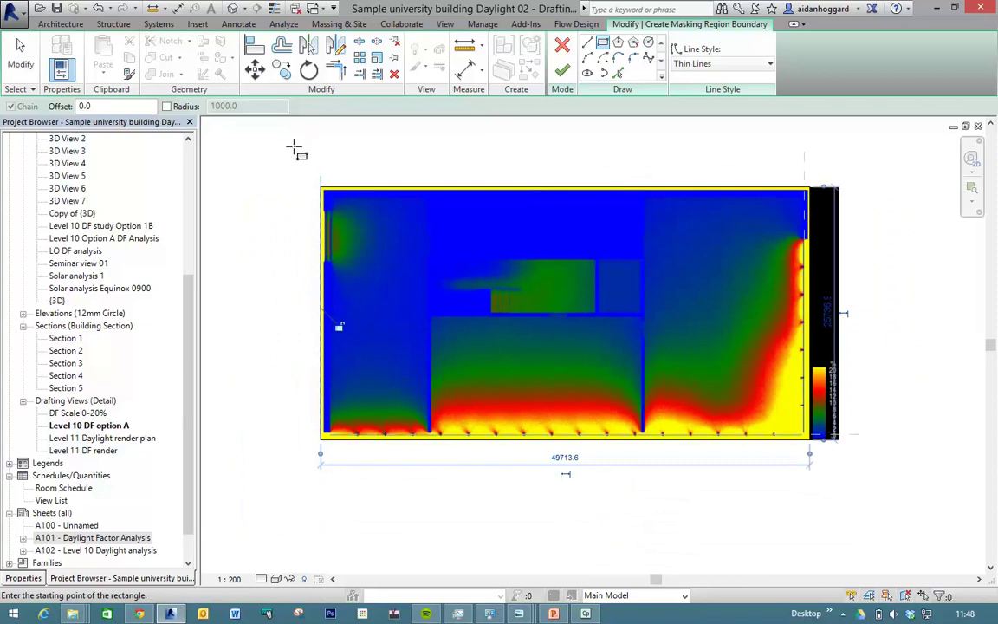
{"action": "left_click", "coordinate": [267, 143]}
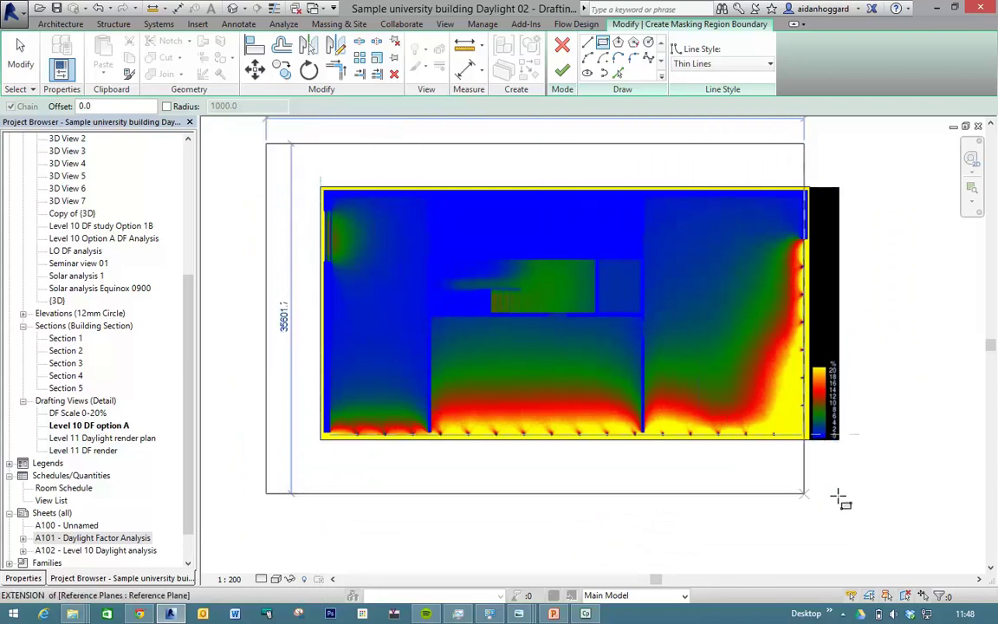
{"action": "left_click", "coordinate": [885, 487]}
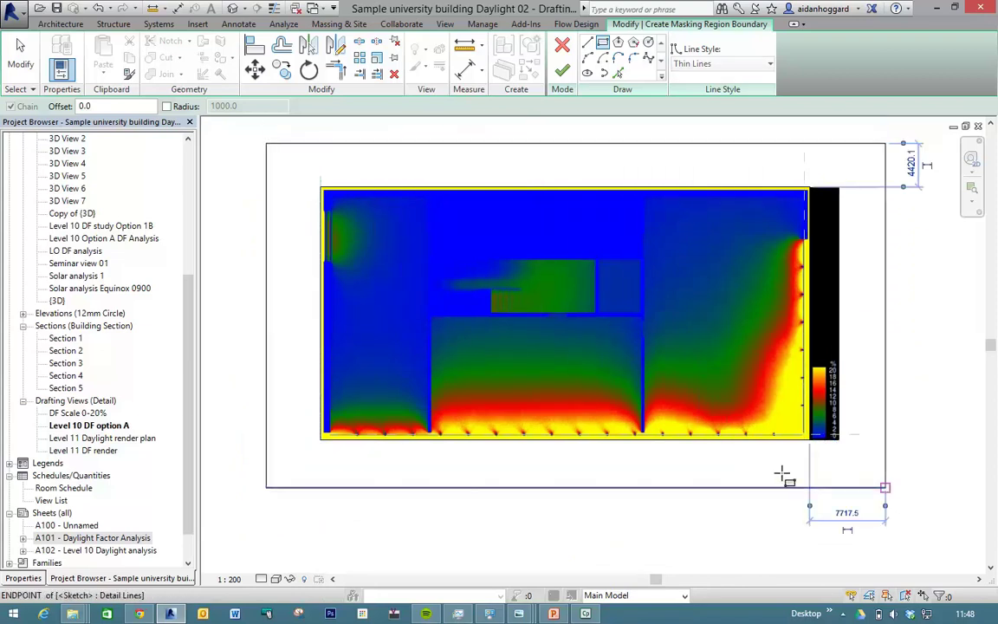
{"action": "left_click", "coordinate": [564, 76]}
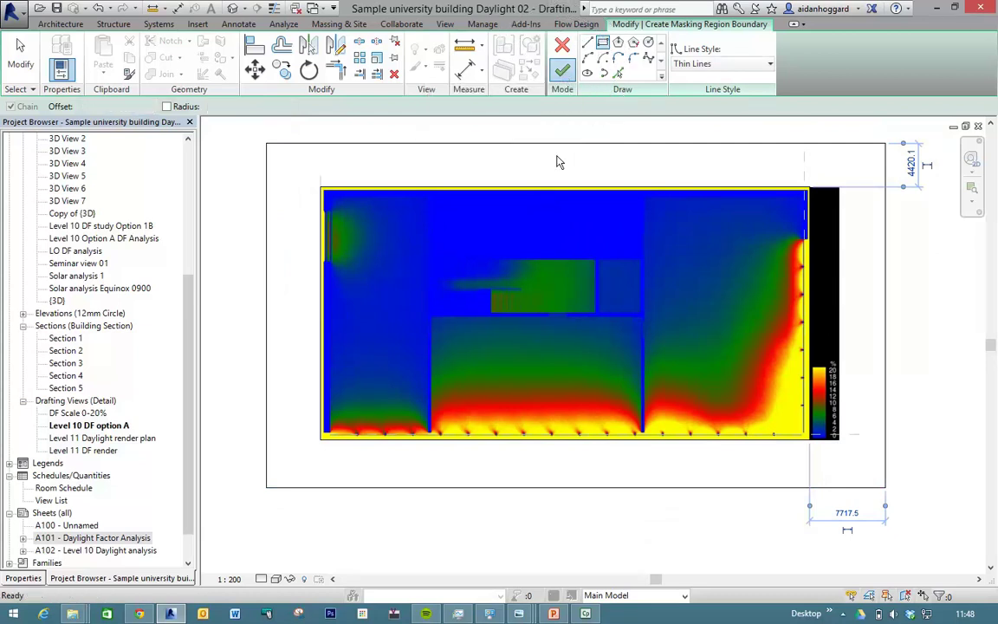
Delete the masking region around the daylight factor image
{"action": "left_click", "coordinate": [307, 533]}
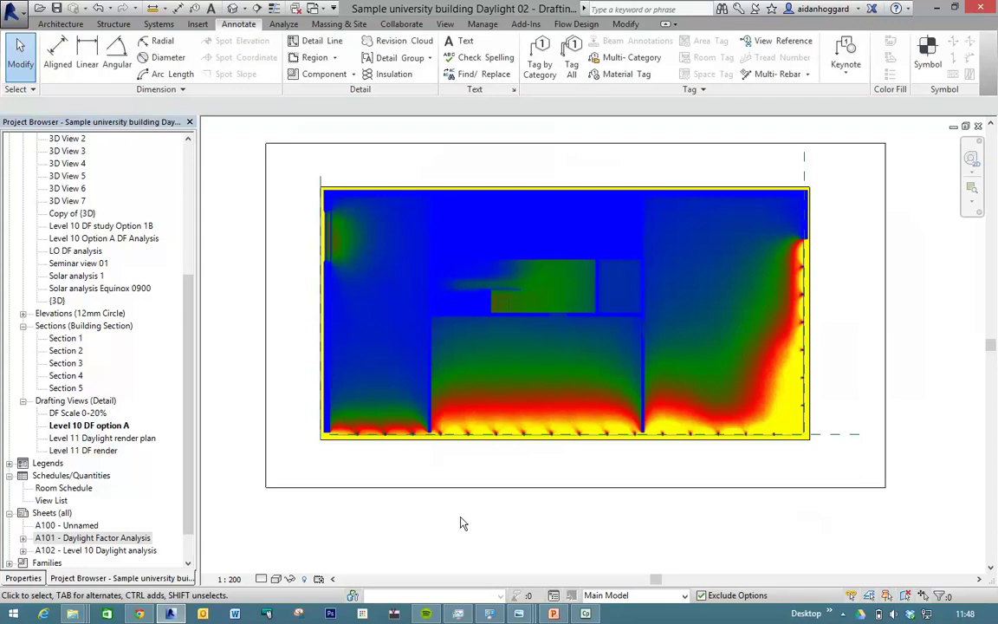
{"action": "left_click", "coordinate": [750, 494]}
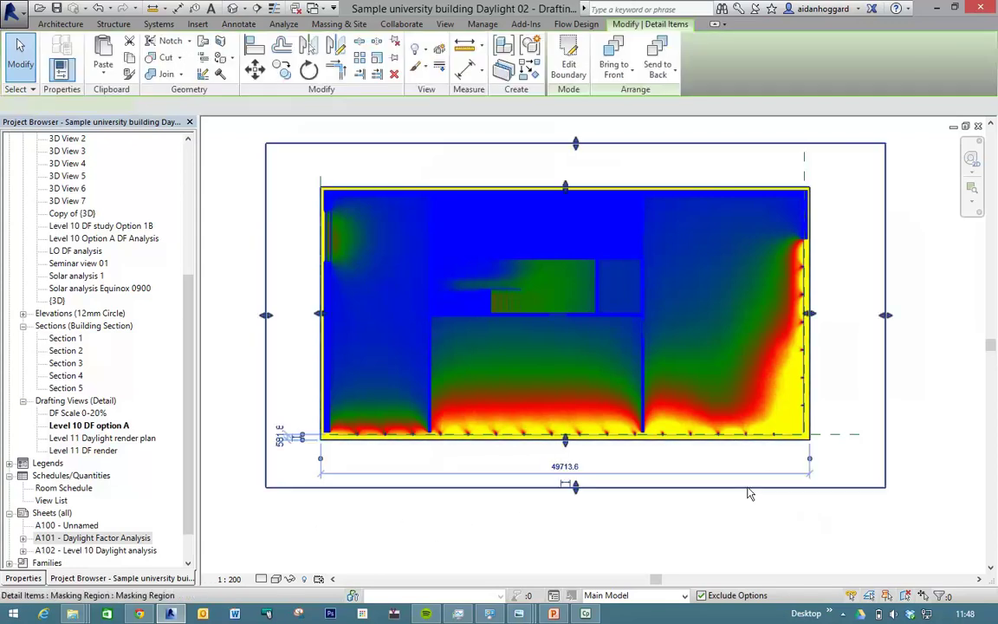
{"action": "key", "text": "Delete"}
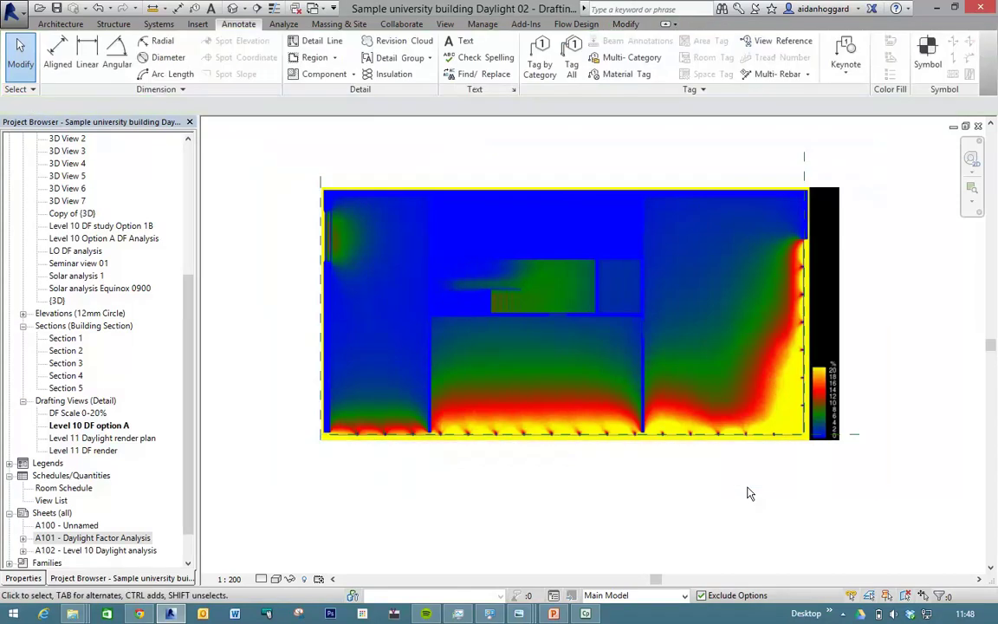
Undo the deletion of the masking region around the daylight factor image
{"action": "key", "text": "ctrl+z"}
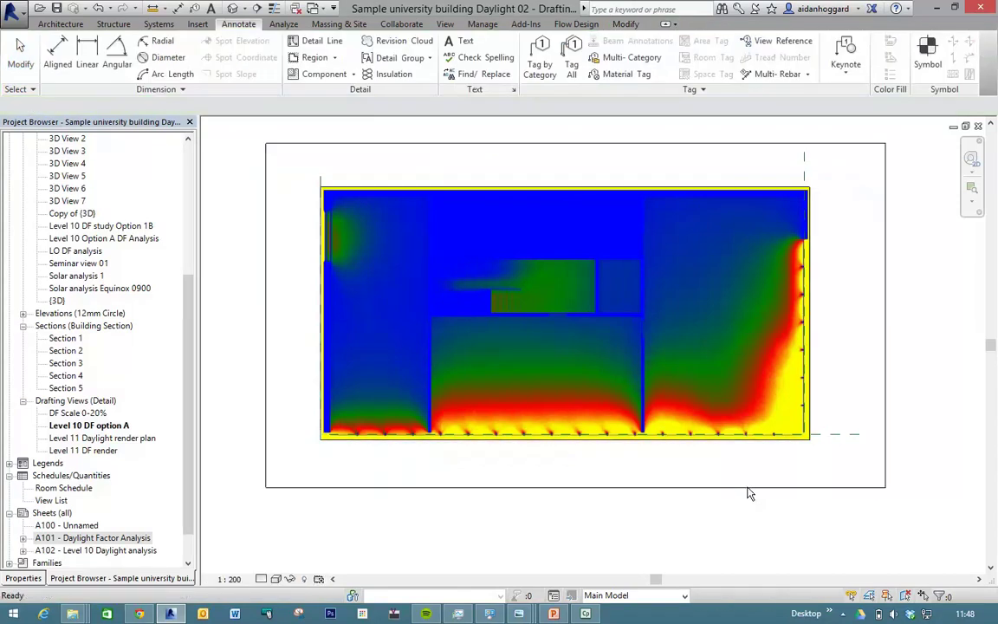
{"action": "left_click", "coordinate": [855, 495]}
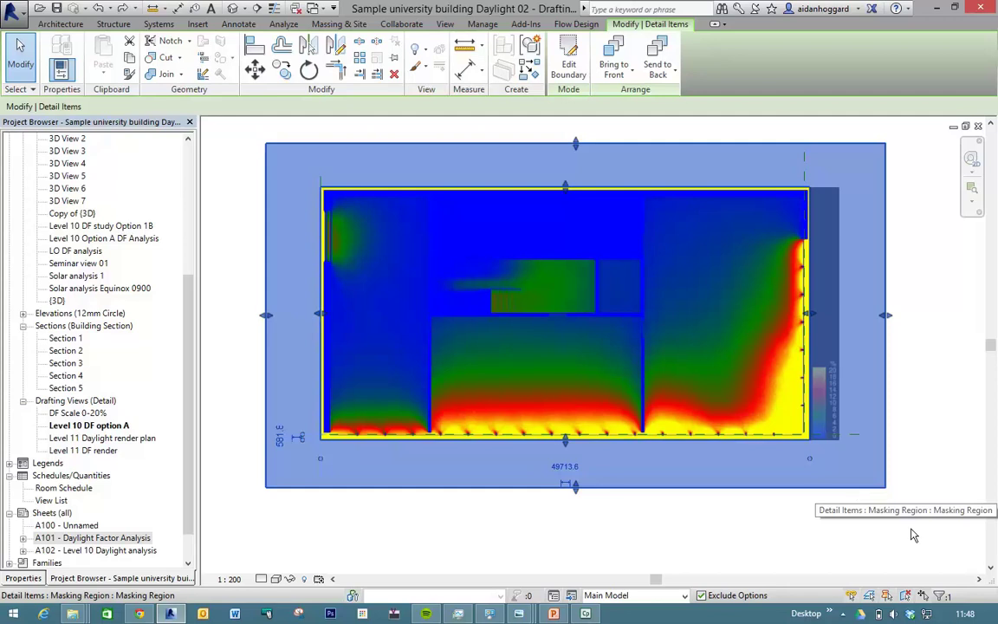
{"action": "left_click", "coordinate": [919, 555]}
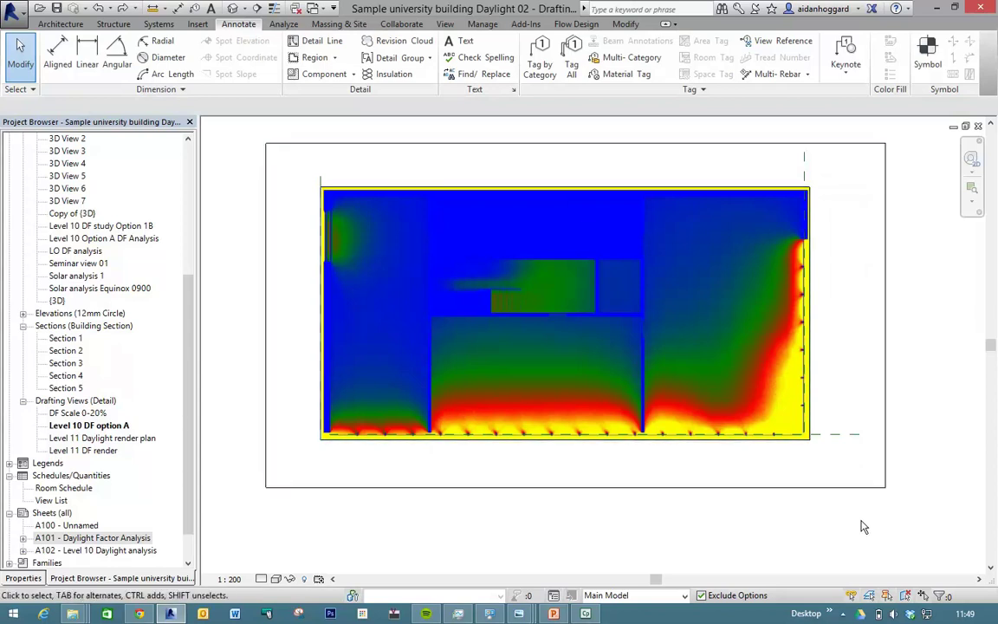
Edit the masking region's boundary, set all its inner and outer lines to the <Invisible lines> style, and finish the edit
{"action": "left_click", "coordinate": [884, 484]}
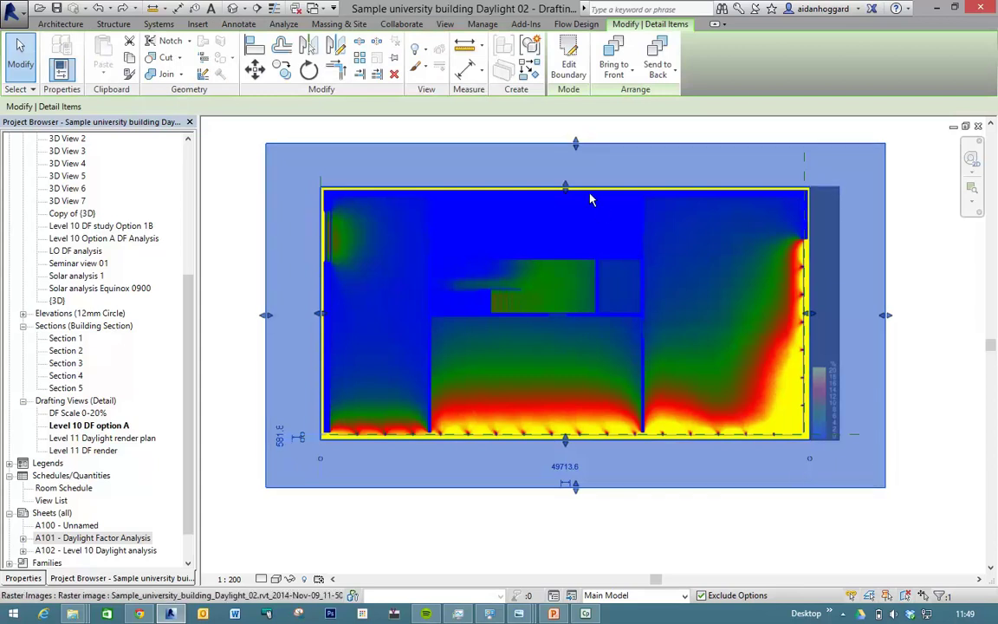
{"action": "left_click", "coordinate": [567, 61]}
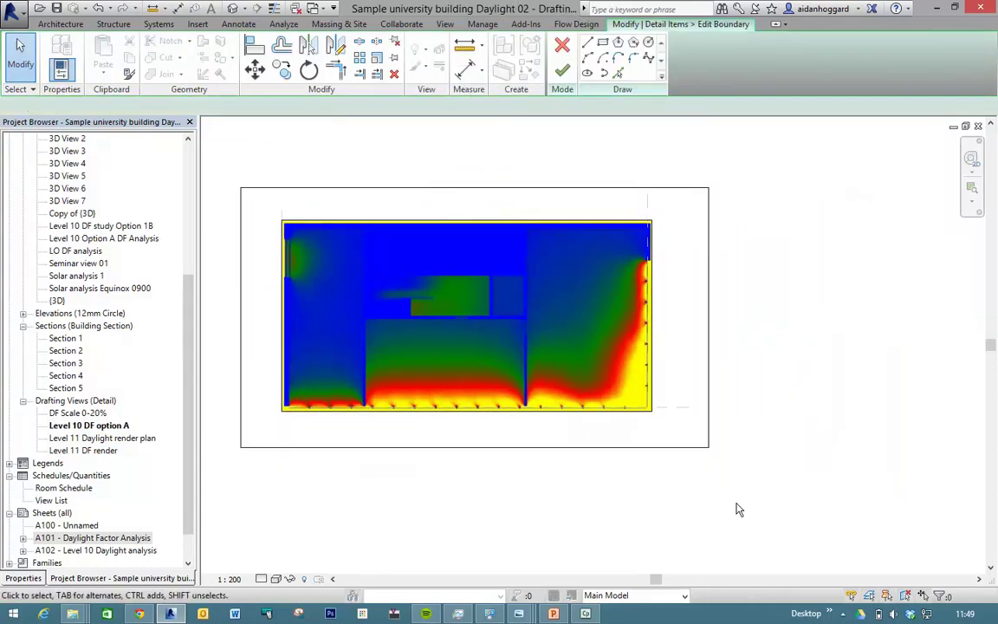
{"action": "left_click_drag", "start_coordinate": [217, 150], "coordinate": [758, 492]}
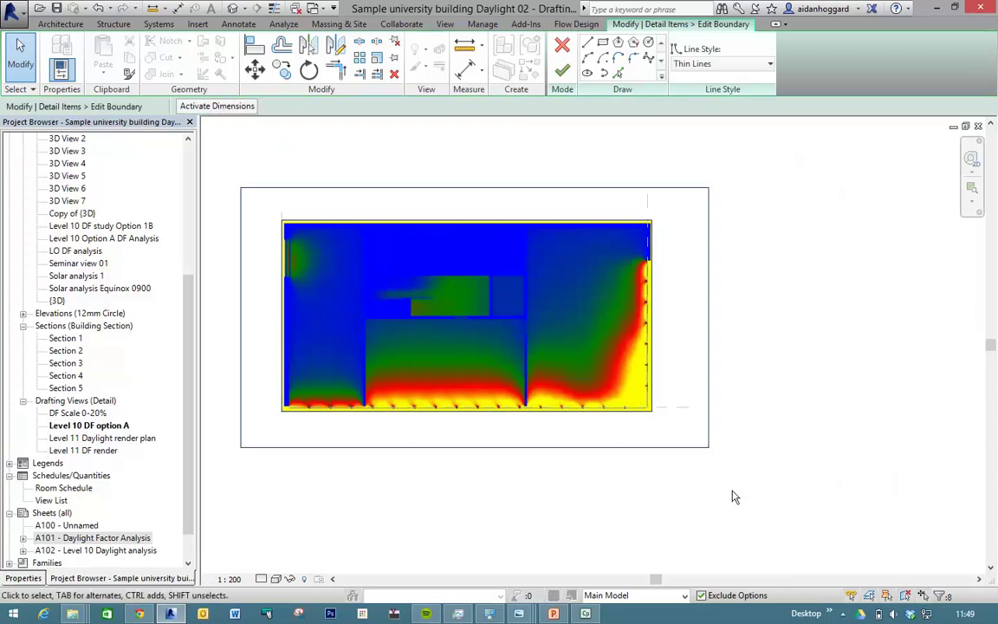
{"action": "left_click", "coordinate": [770, 66]}
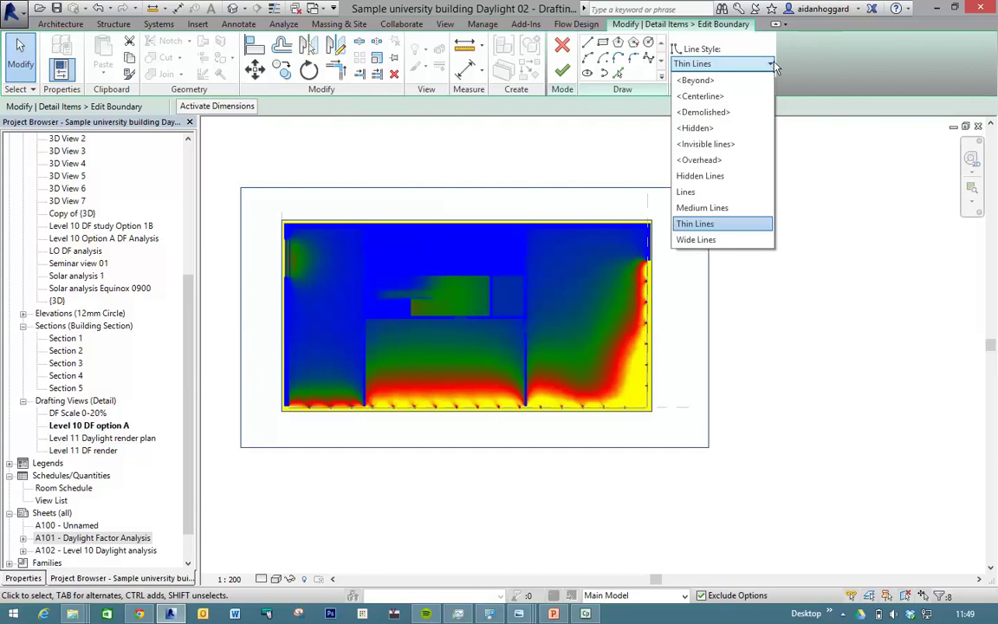
{"action": "left_click", "coordinate": [703, 145]}
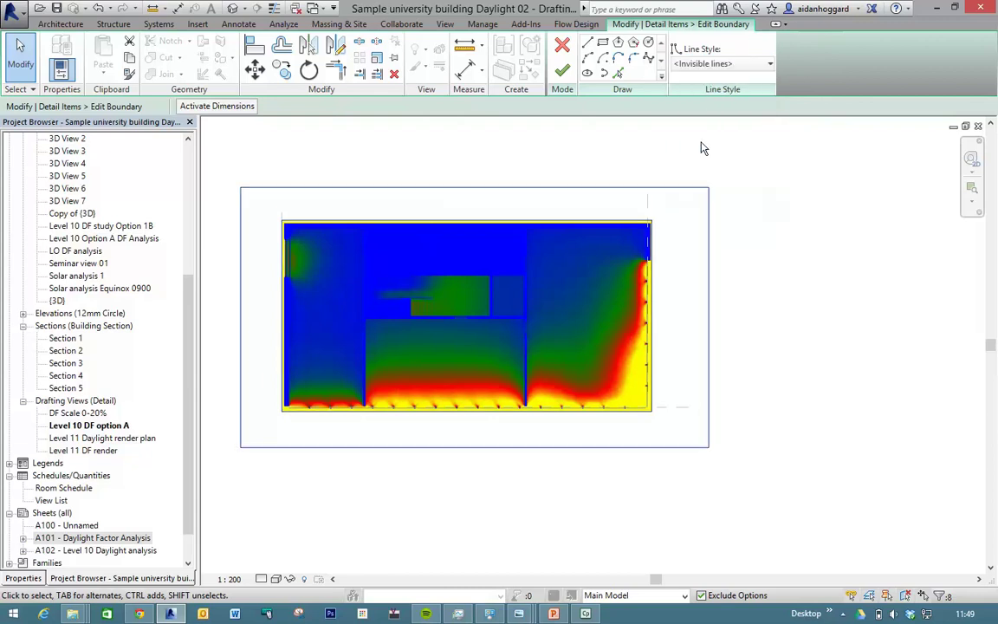
{"action": "left_click", "coordinate": [562, 70]}
{"action": "left_click", "coordinate": [813, 276]}
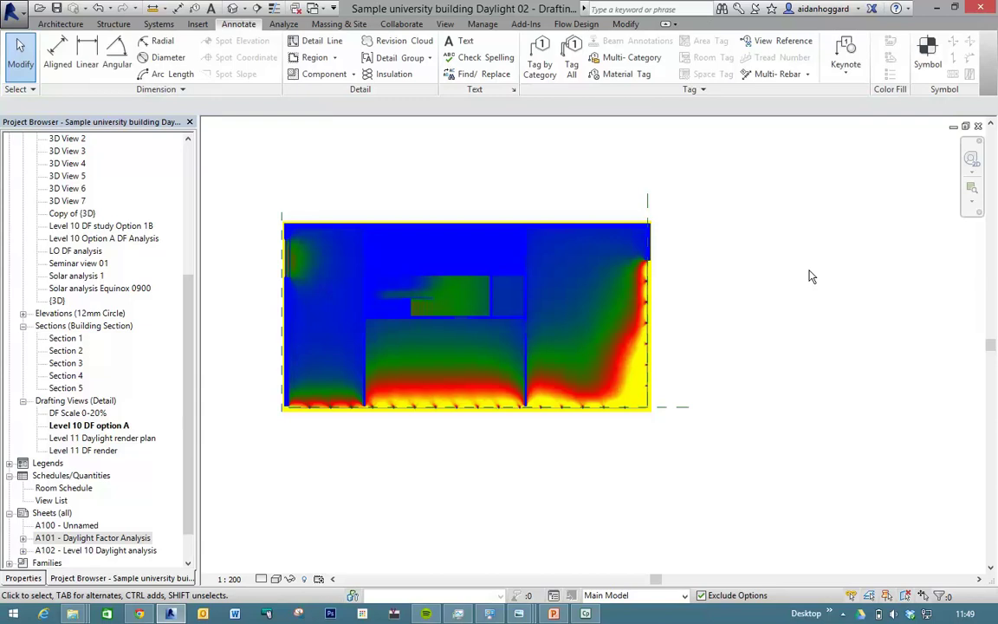
Switch to sheet A102 - Level 10 Daylight analysis, maximized, and fit the whole sheet to check the masked overlay plan
{"action": "key", "text": "w"}
{"action": "key", "text": "t"}
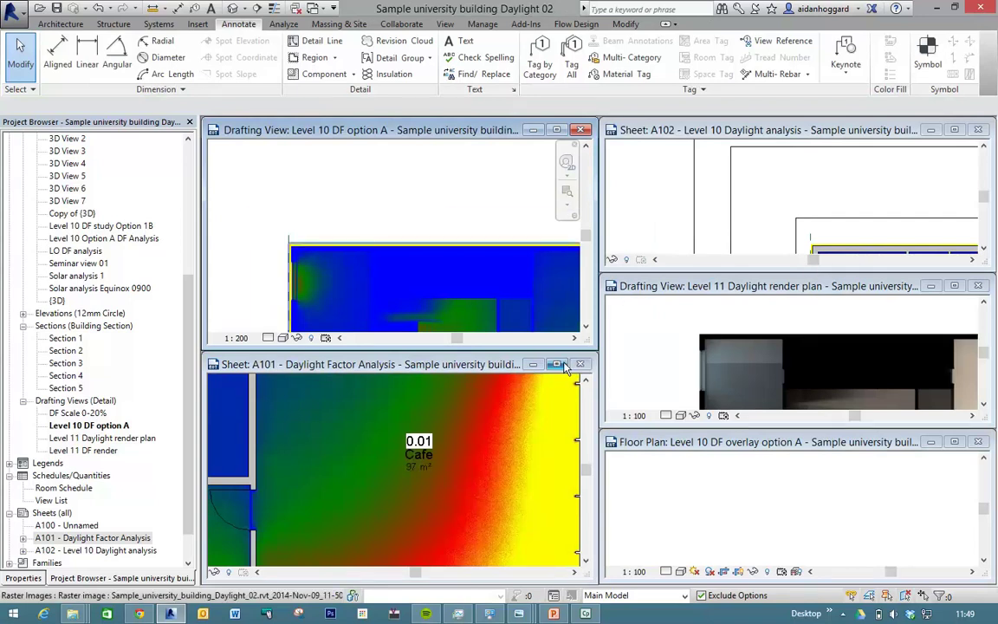
{"action": "left_click", "coordinate": [955, 131]}
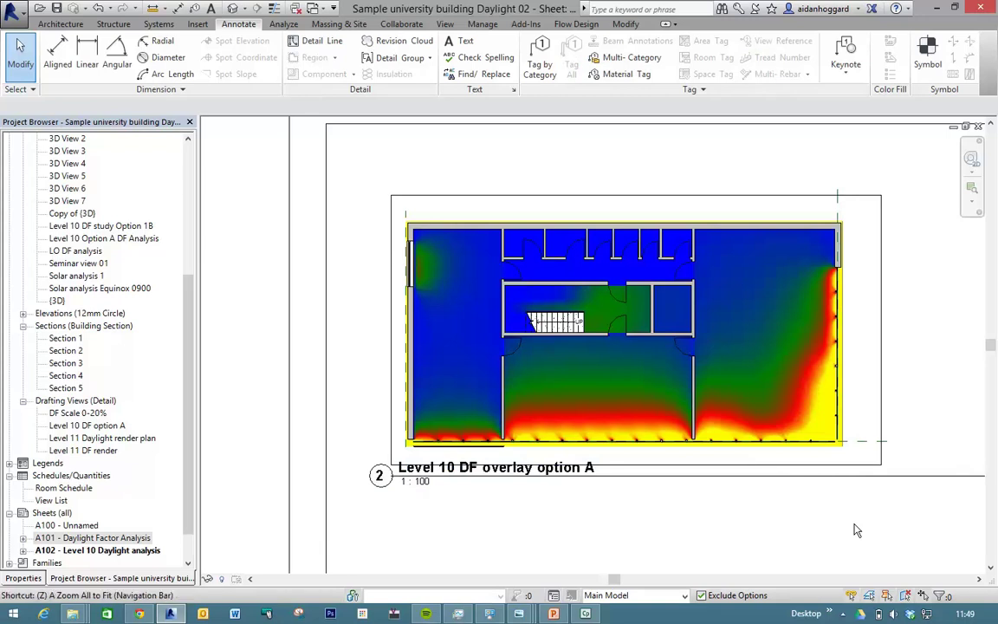
{"action": "key", "text": "z"}
{"action": "key", "text": "a"}
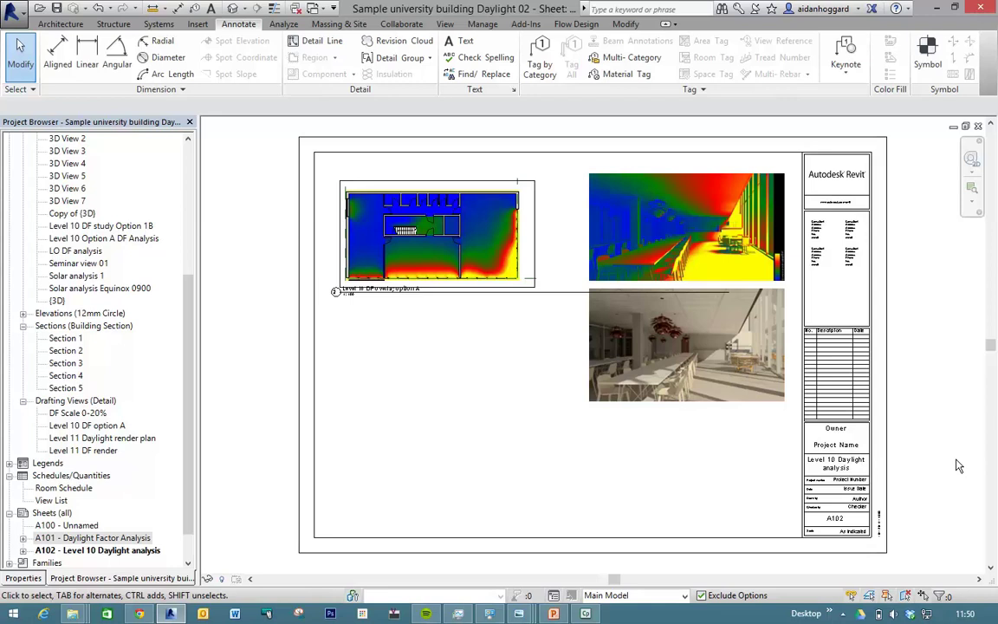
Switch to sheet A101 - Daylight Factor Analysis, maximized, and fit the whole sheet in the view
{"action": "key", "text": "w"}
{"action": "key", "text": "t"}
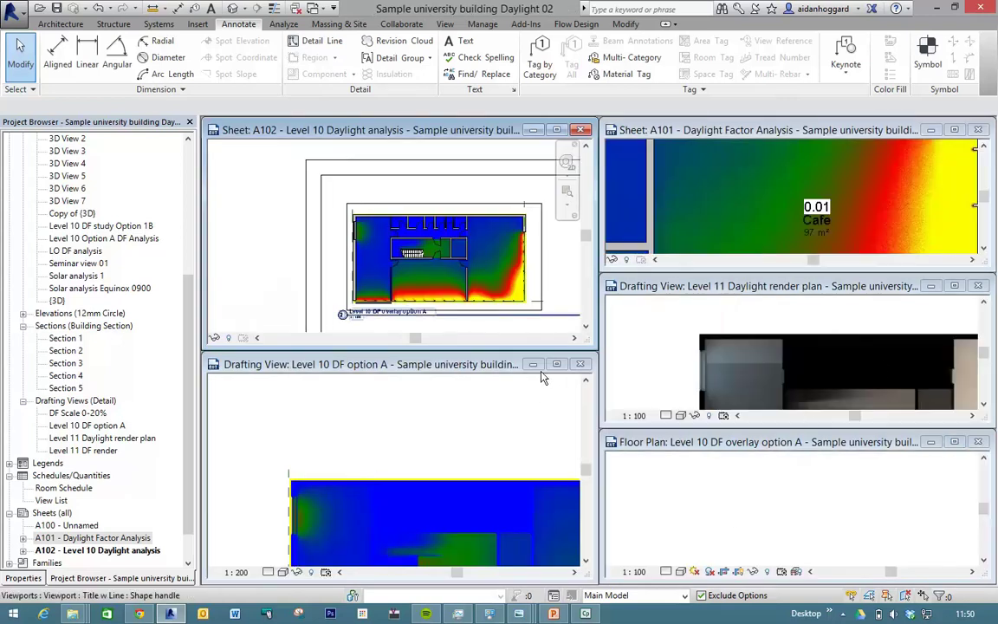
{"action": "double_click", "coordinate": [858, 130]}
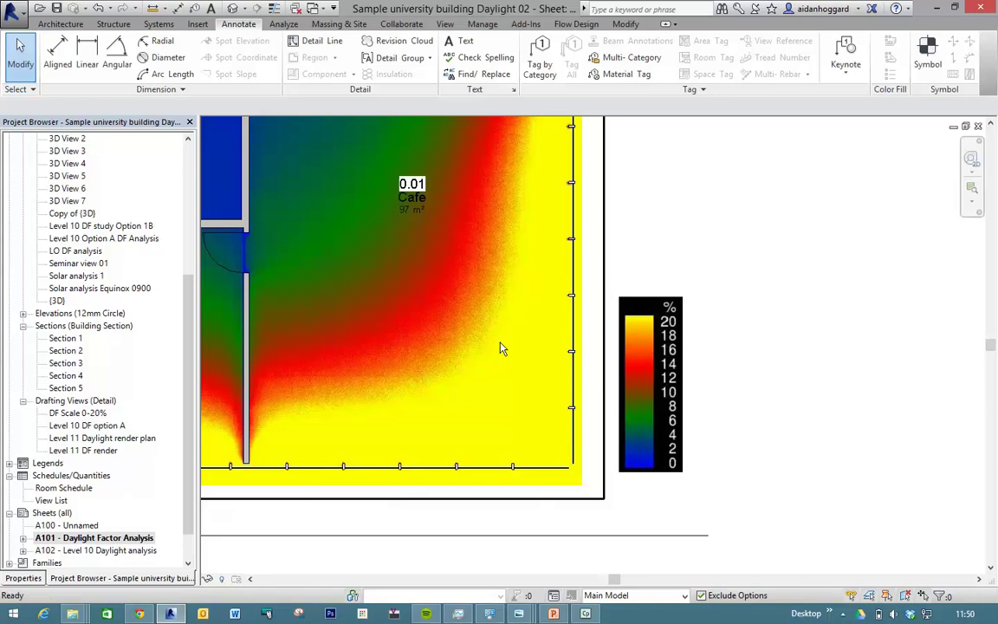
{"action": "key", "text": "z"}
{"action": "key", "text": "f"}
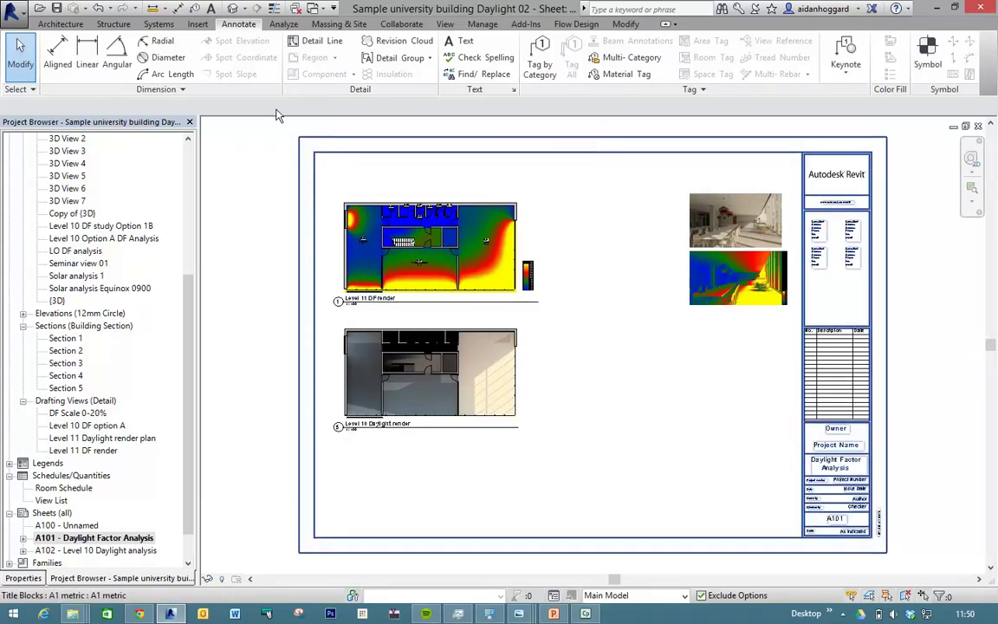
Show the available Light Analysis commands without running any of them
{"action": "left_click", "coordinate": [282, 26]}
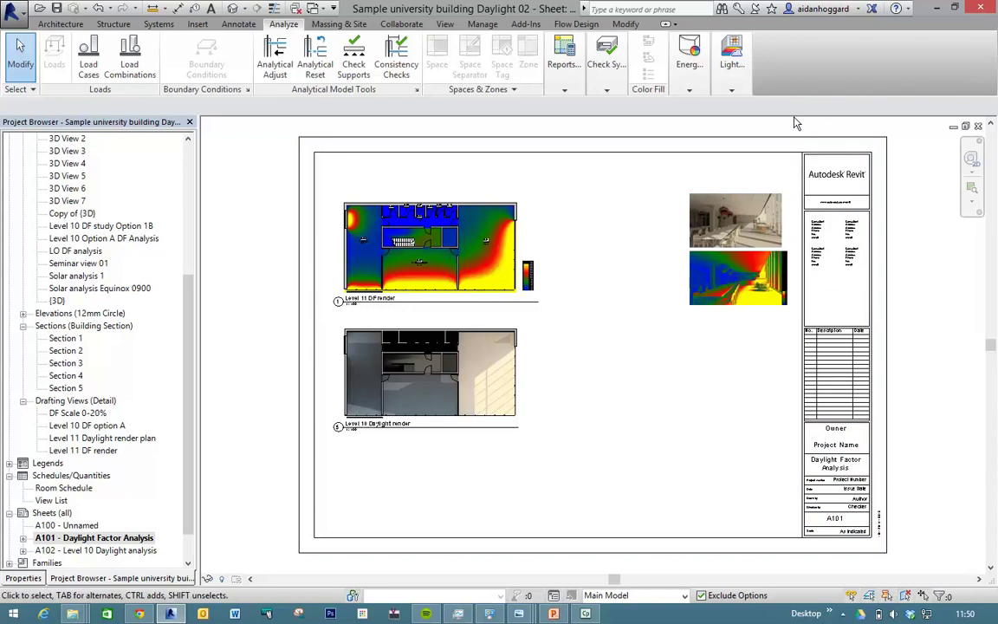
{"action": "left_click", "coordinate": [732, 90]}
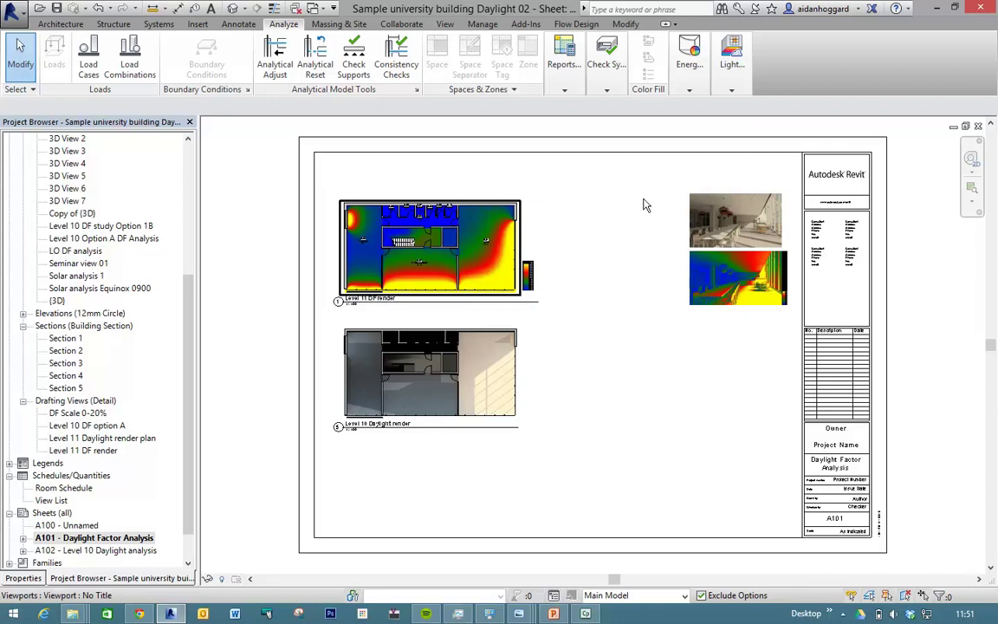
{"action": "left_click", "coordinate": [730, 90]}
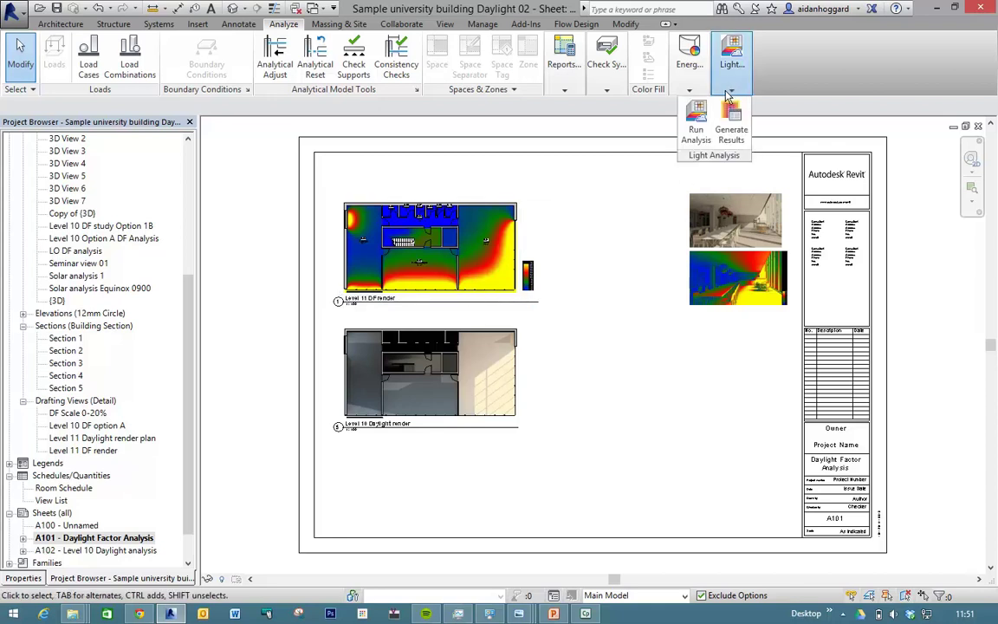
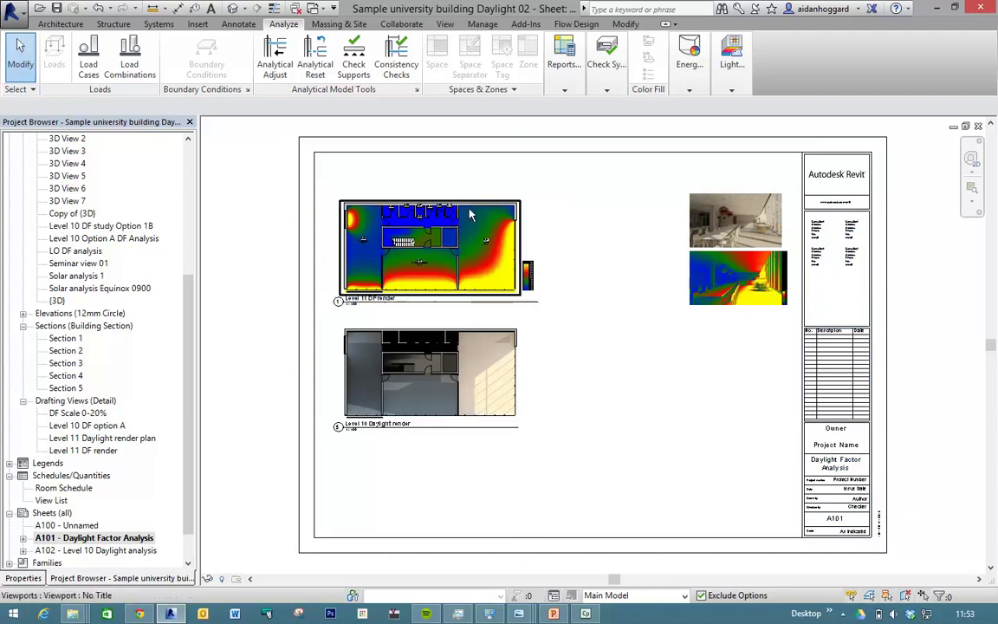
Examine the Level 11 DF render viewport and its percentage scale on sheet A101 up close
{"action": "left_click", "coordinate": [544, 240]}
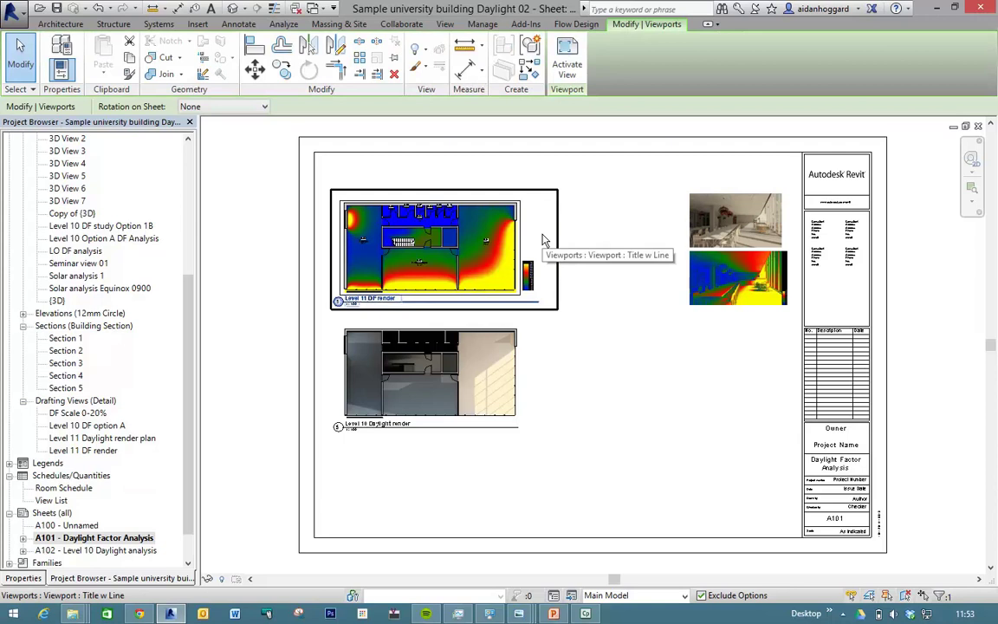
{"action": "left_click", "coordinate": [503, 151]}
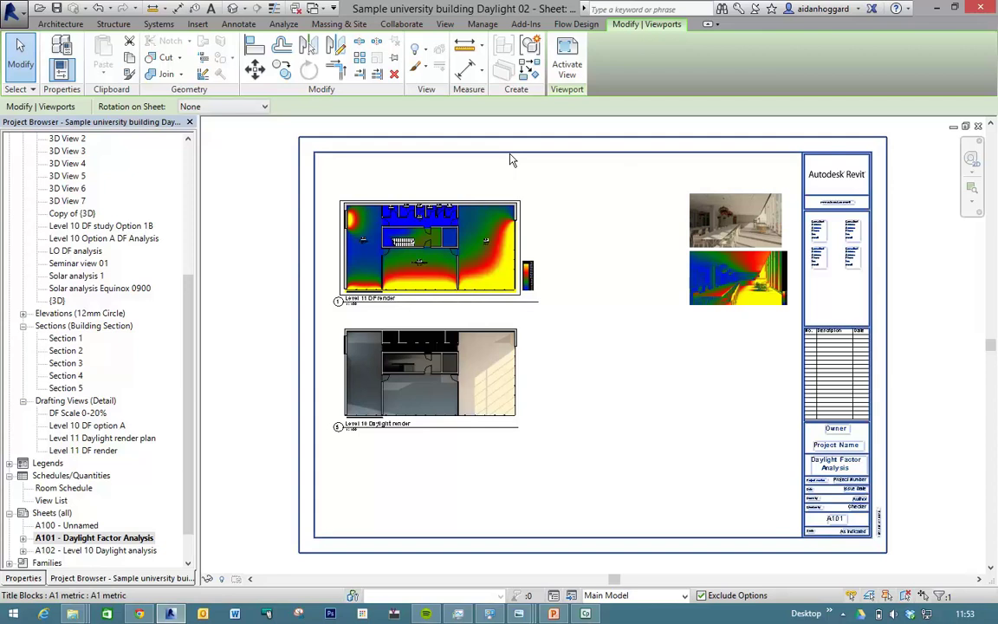
{"action": "left_click", "coordinate": [444, 23]}
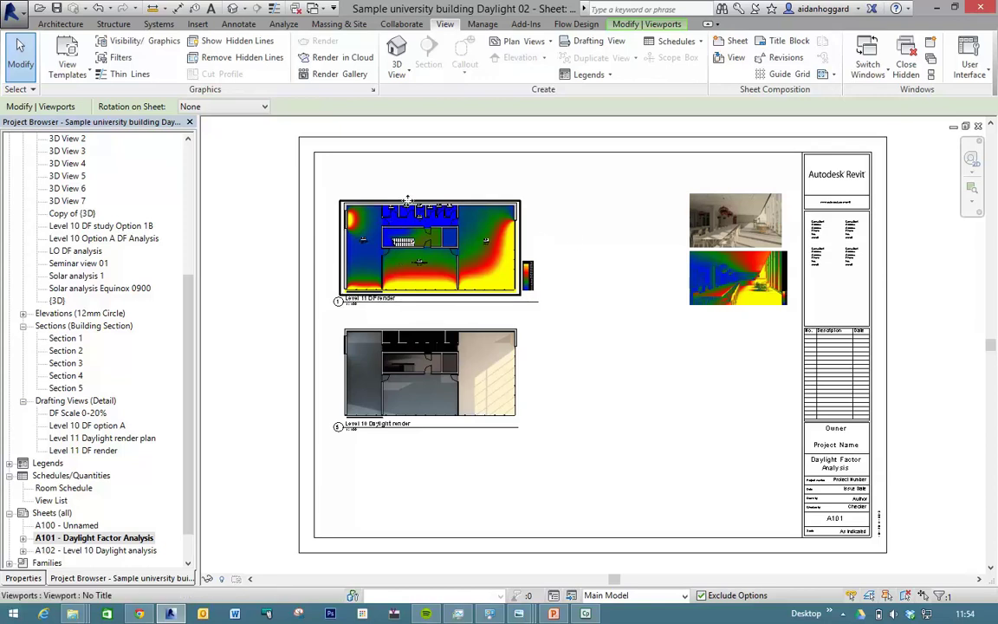
{"action": "left_click", "coordinate": [971, 186]}
{"action": "left_click_drag", "start_coordinate": [328, 169], "coordinate": [563, 356]}
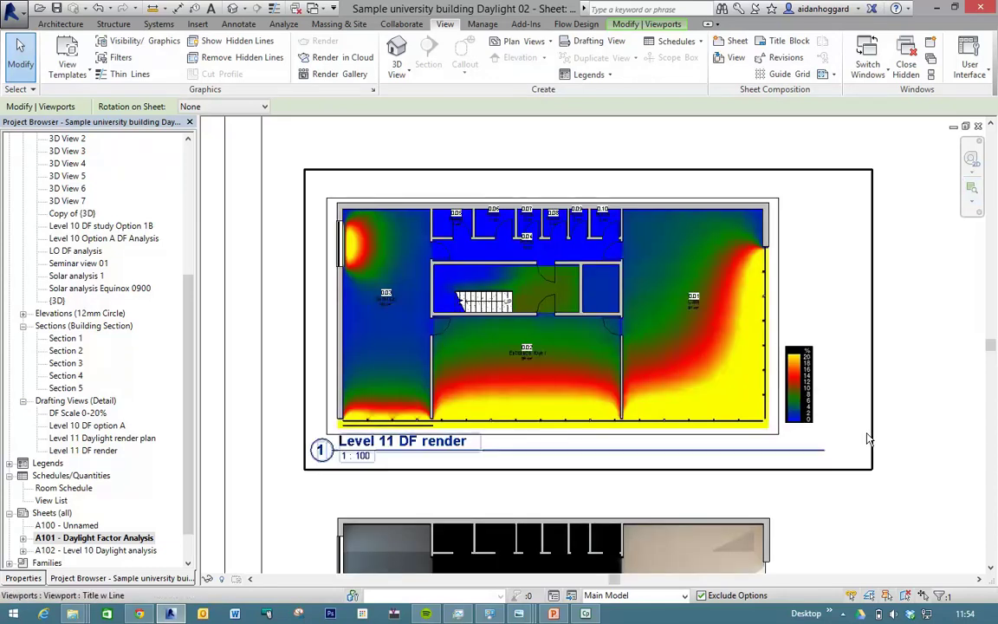
{"action": "left_click", "coordinate": [19, 19]}
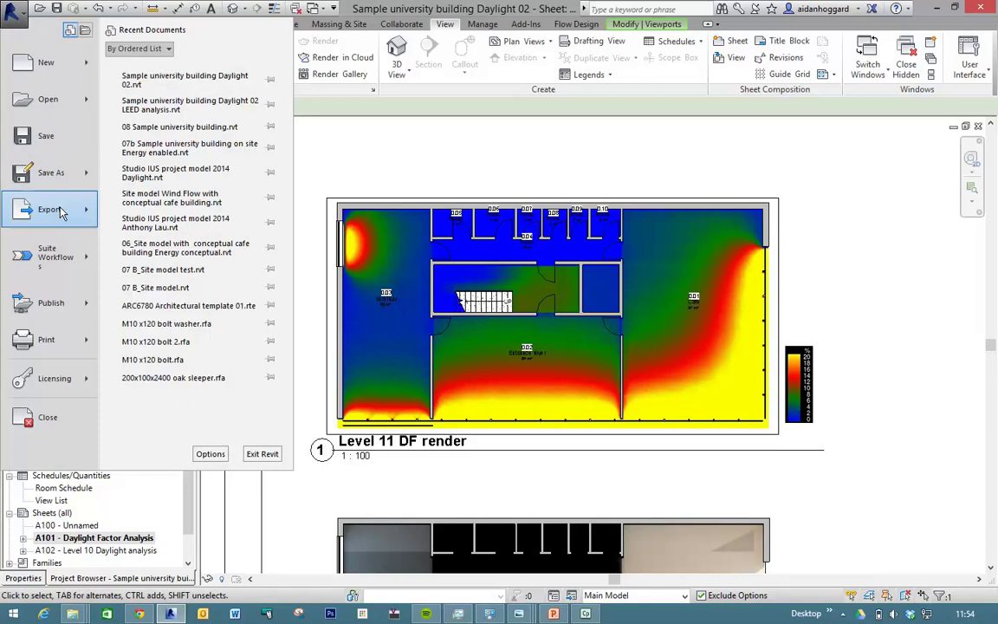
{"action": "mouse_move", "coordinate": [62, 213]}
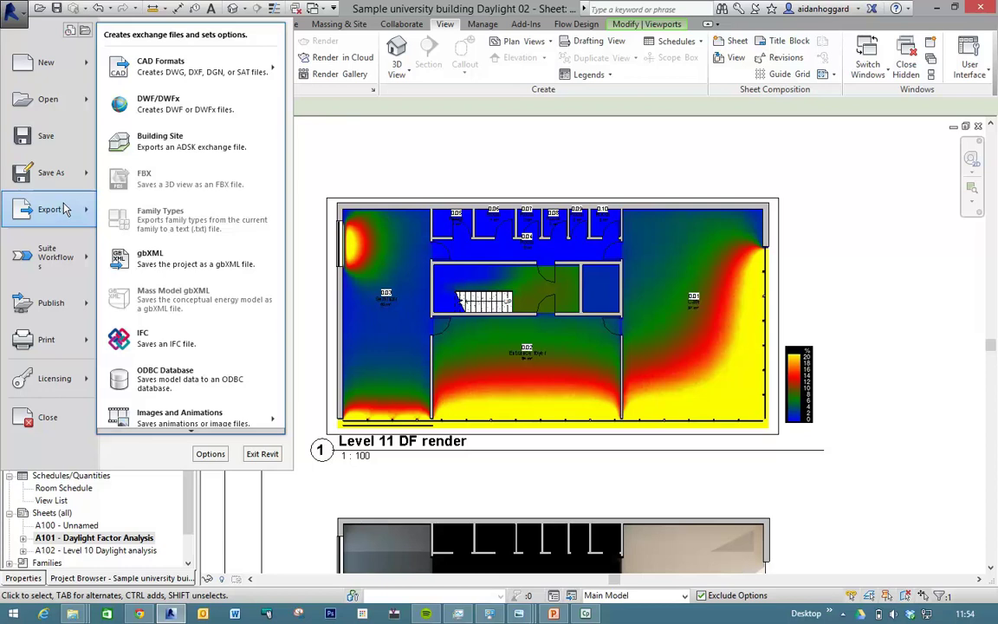
{"action": "left_click", "coordinate": [46, 343]}
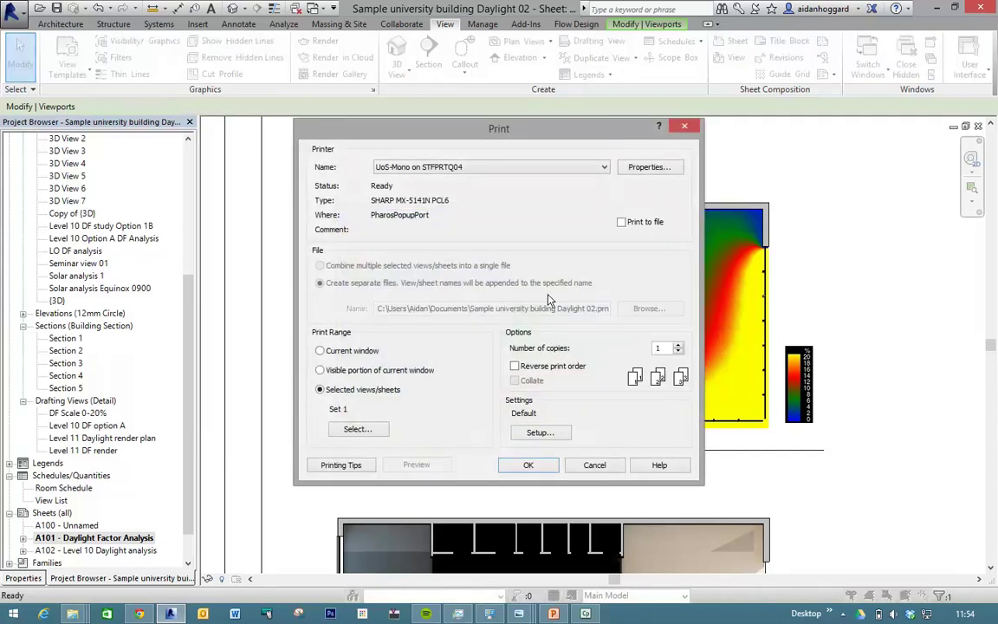
{"action": "left_click", "coordinate": [595, 466]}
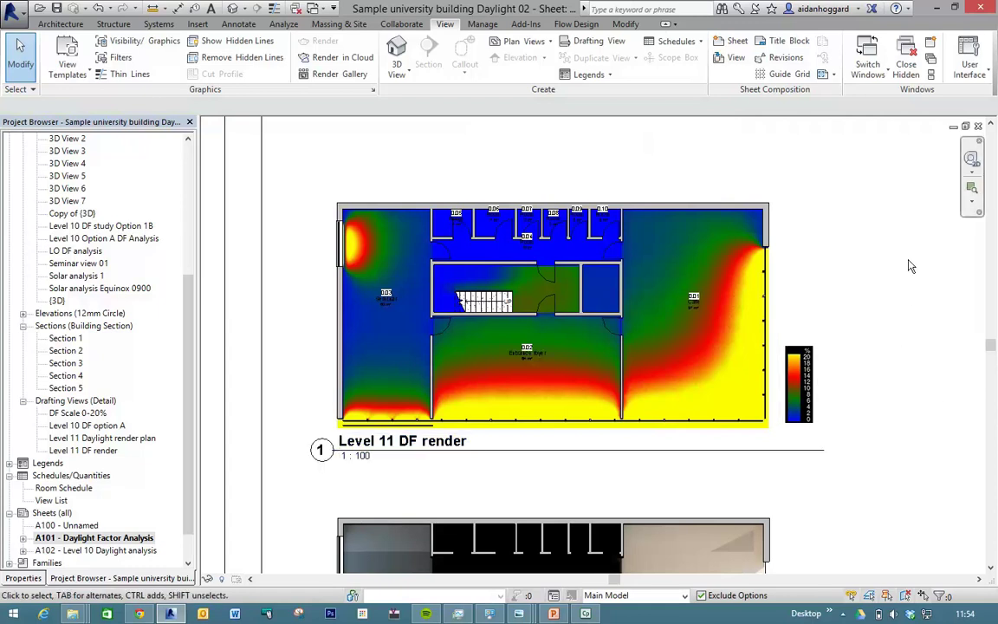
Review the whole A101 sheet and examine the Level 10 Daylight render plan up close
{"action": "scroll", "coordinate": [902, 274], "scroll_direction": "down", "scroll_amount": 3}
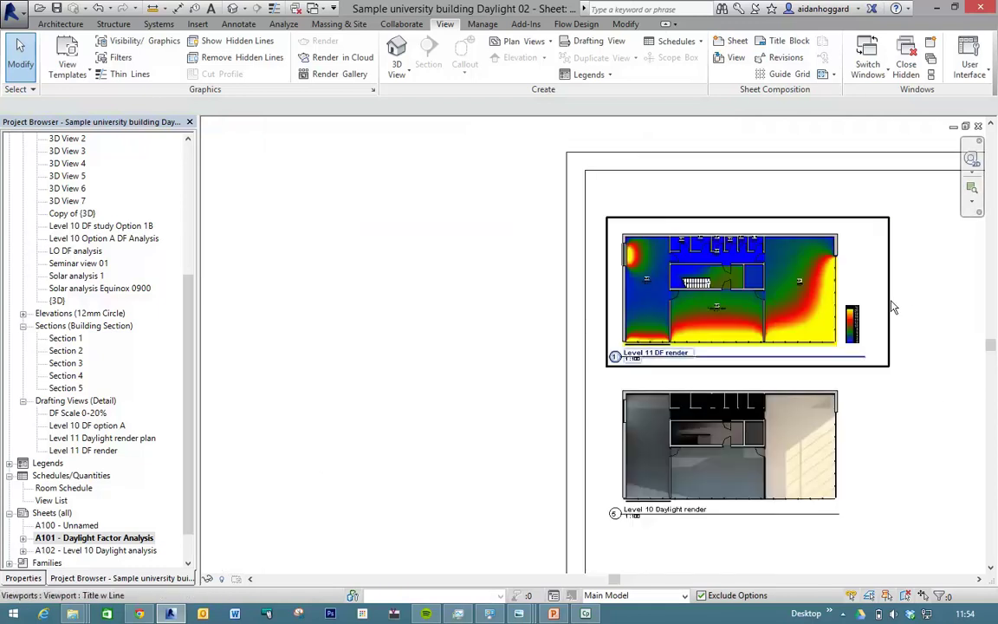
{"action": "middle_click_drag", "start_coordinate": [914, 313], "coordinate": [564, 241]}
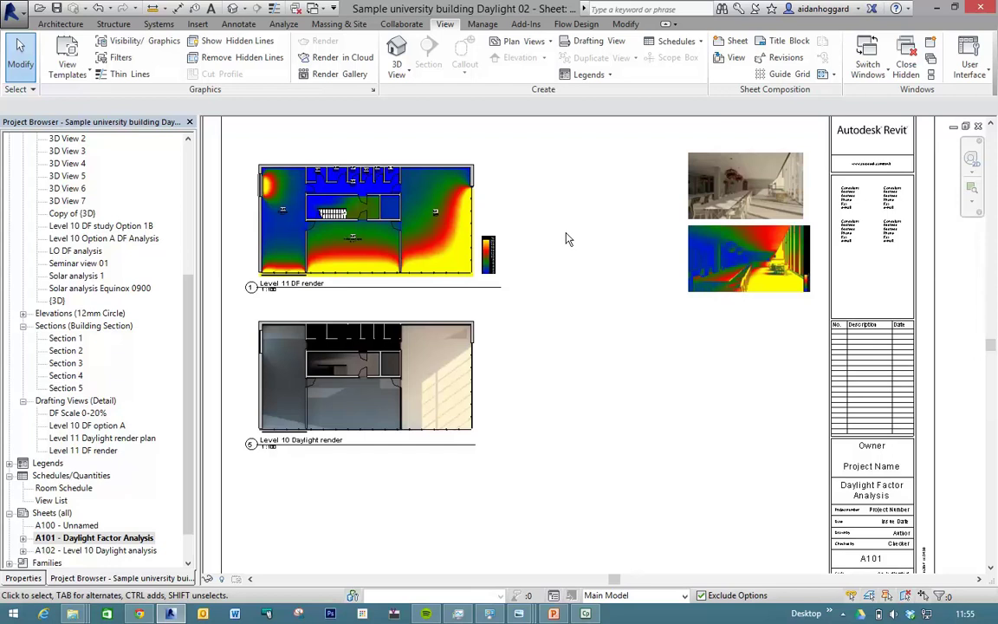
{"action": "scroll", "coordinate": [561, 276], "scroll_direction": "down", "scroll_amount": 2}
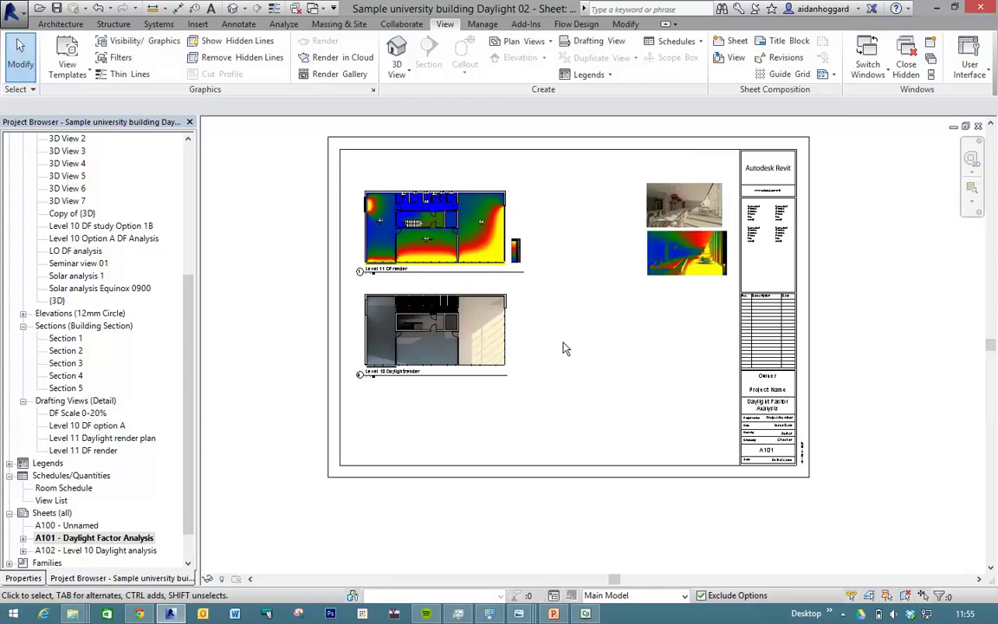
{"action": "key", "text": "z"}
{"action": "key", "text": "r"}
{"action": "left_click_drag", "start_coordinate": [338, 228], "coordinate": [554, 417]}
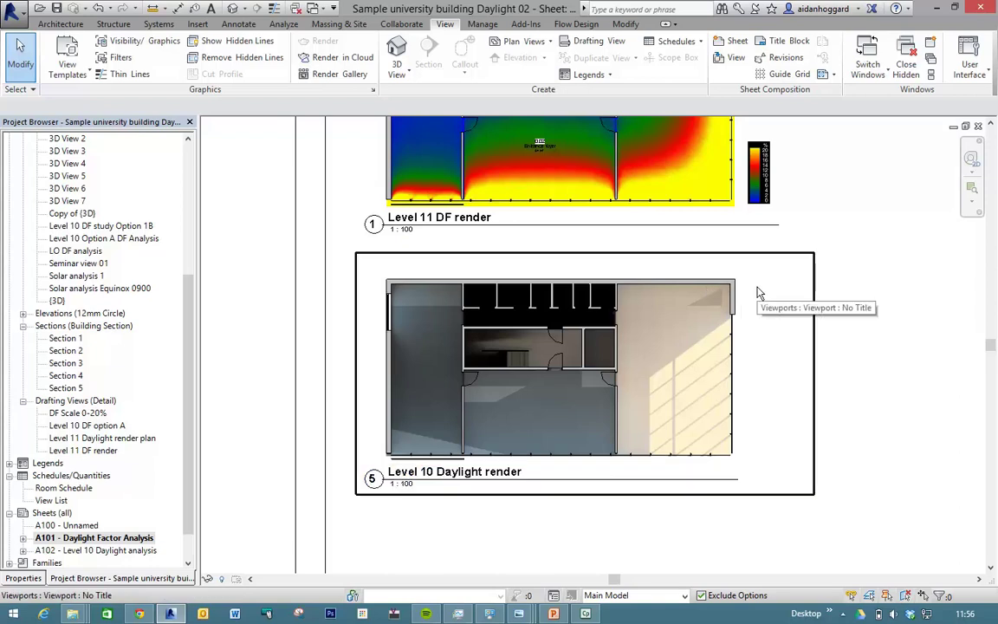
{"action": "key", "text": "z"}
{"action": "key", "text": "r"}
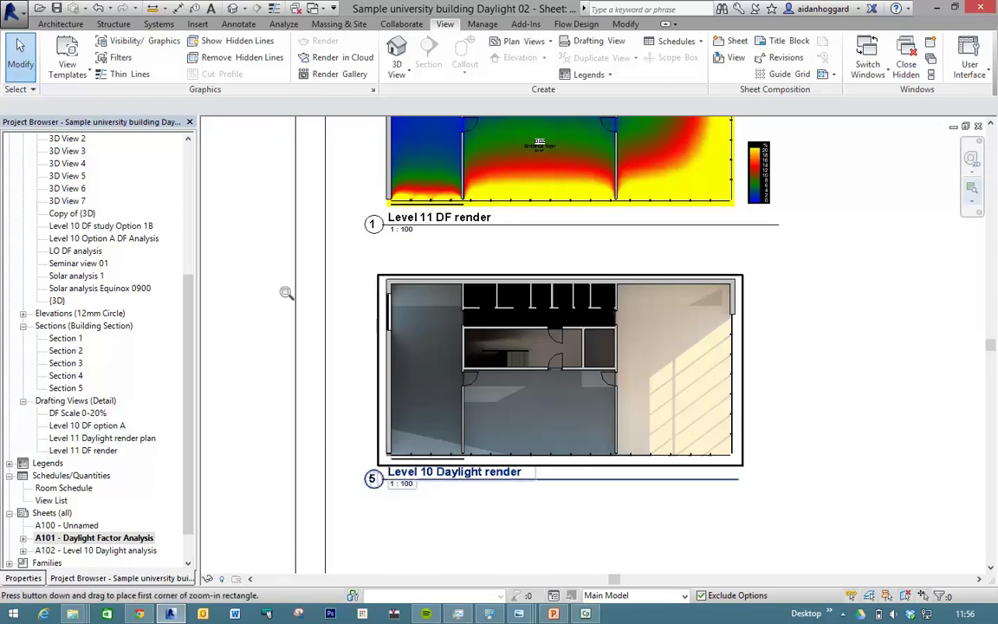
{"action": "left_click_drag", "start_coordinate": [359, 240], "coordinate": [732, 478]}
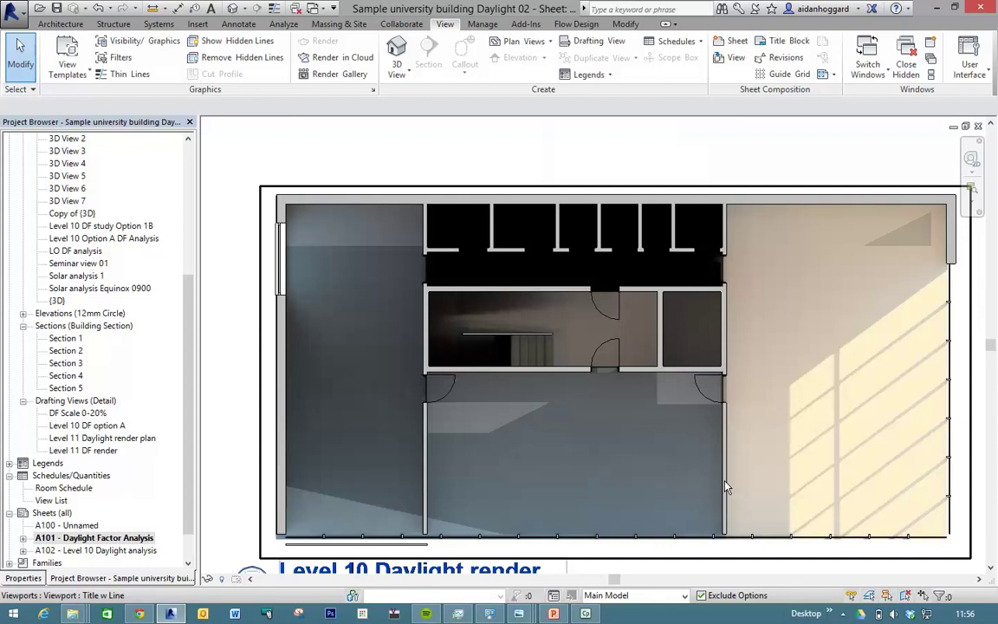
{"action": "left_click", "coordinate": [635, 163]}
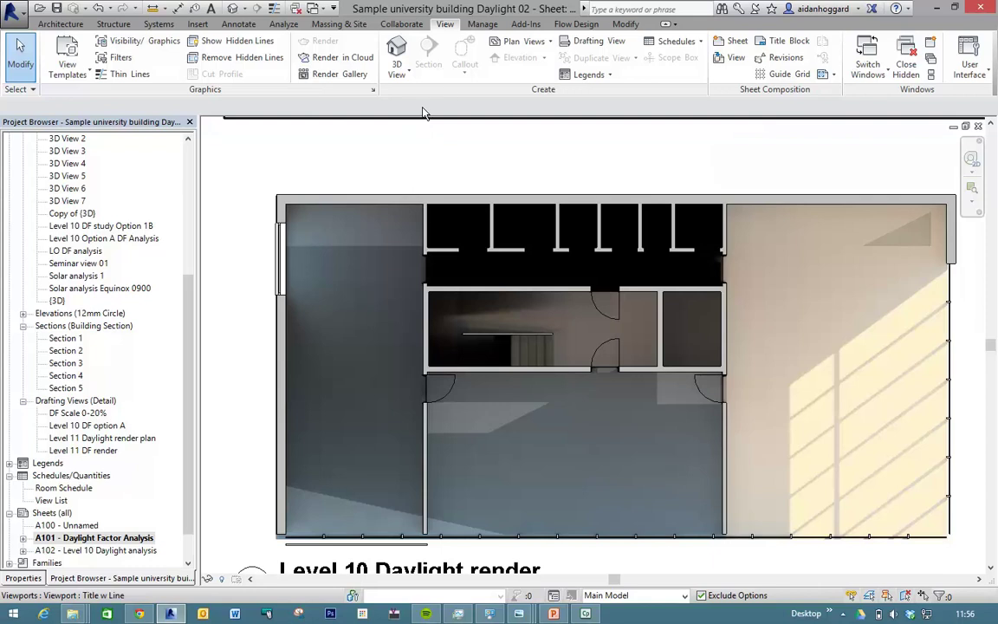
Return to an overview of sheet A101 and tile all the open view and sheet windows
{"action": "scroll", "coordinate": [546, 295], "scroll_direction": "down", "scroll_amount": 5}
{"action": "middle_click_drag", "start_coordinate": [539, 359], "coordinate": [576, 453]}
{"action": "key", "text": "w"}
{"action": "key", "text": "t"}
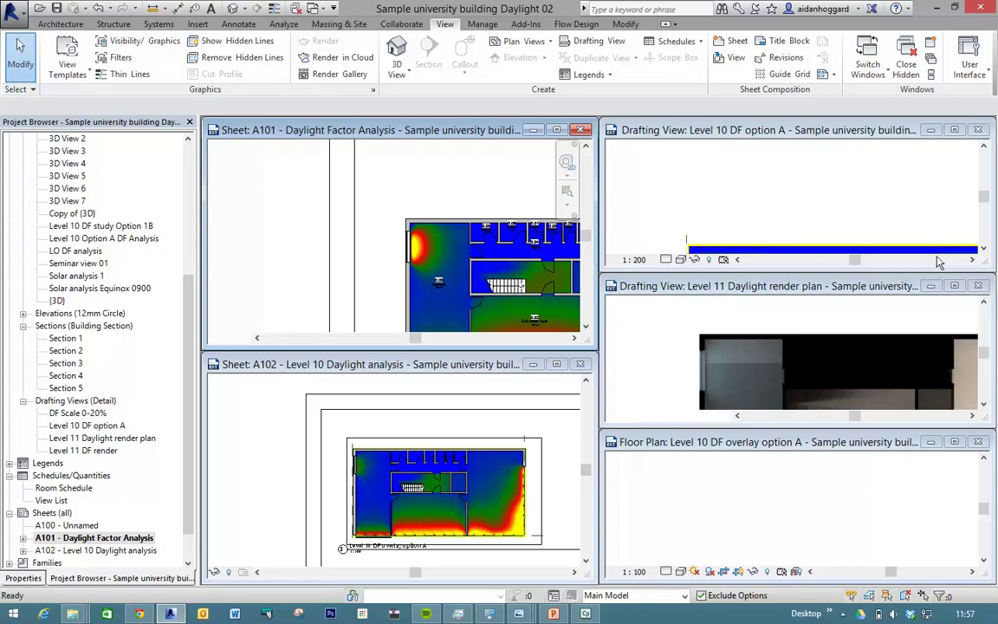
Close all windows except sheet A102 and the Level 10 DF overlay option A floor plan, and tile these two side by side
{"action": "left_click", "coordinate": [979, 130]}
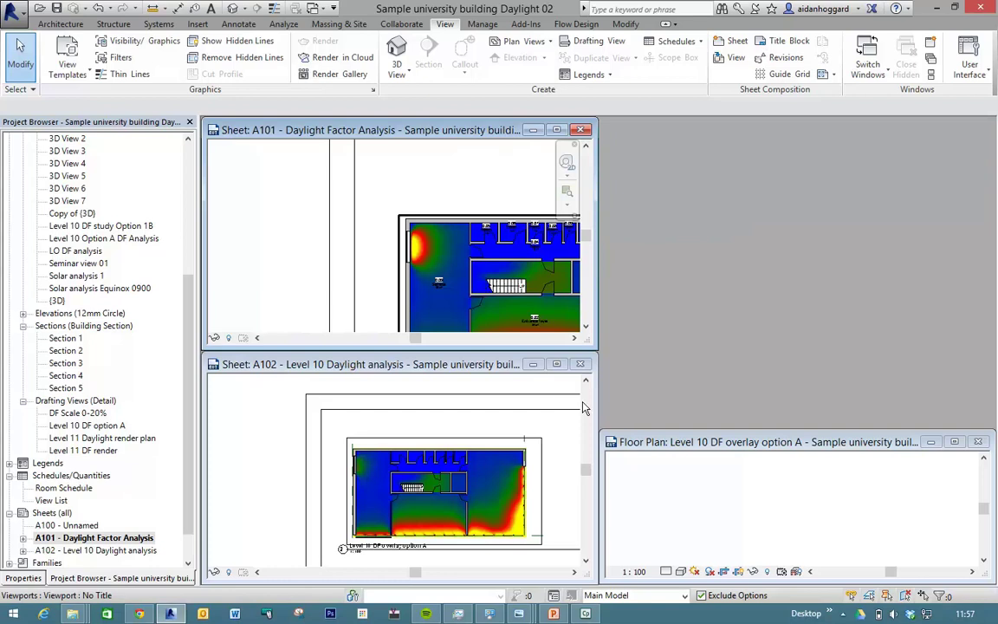
{"action": "left_click", "coordinate": [580, 130]}
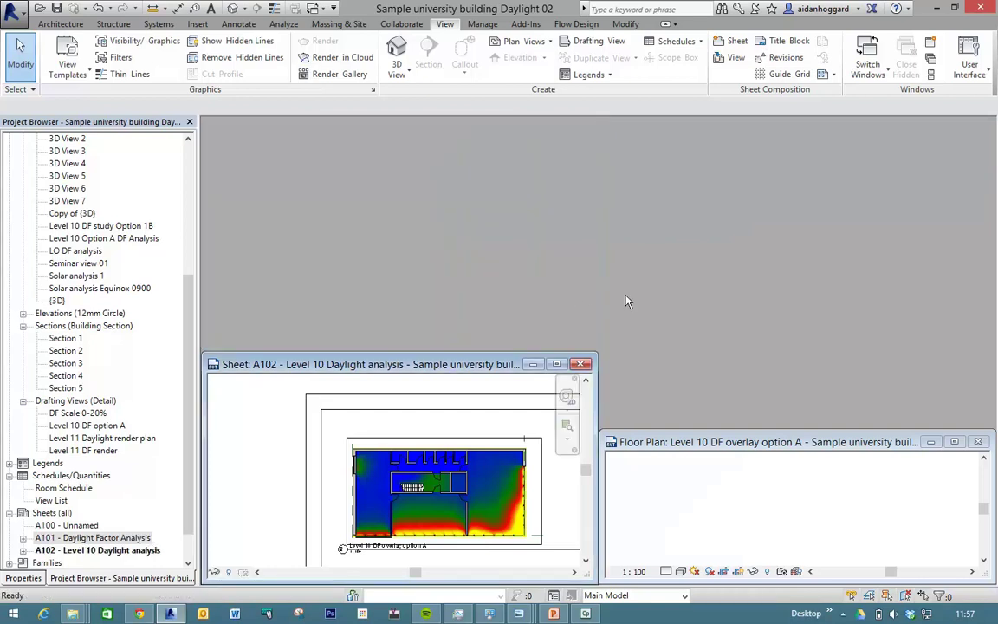
{"action": "key", "text": "w"}
{"action": "key", "text": "t"}
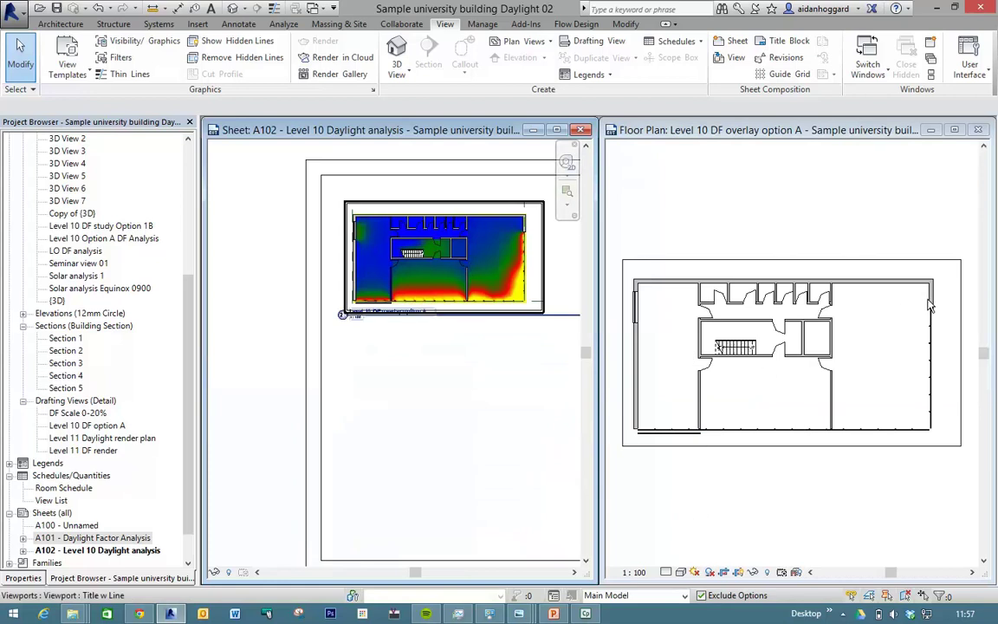
Try deleting the partition wall between the middle and eastern rooms in the overlay floor plan, together with the redundant room, while viewing sheet A102 up close
{"action": "left_click", "coordinate": [838, 274]}
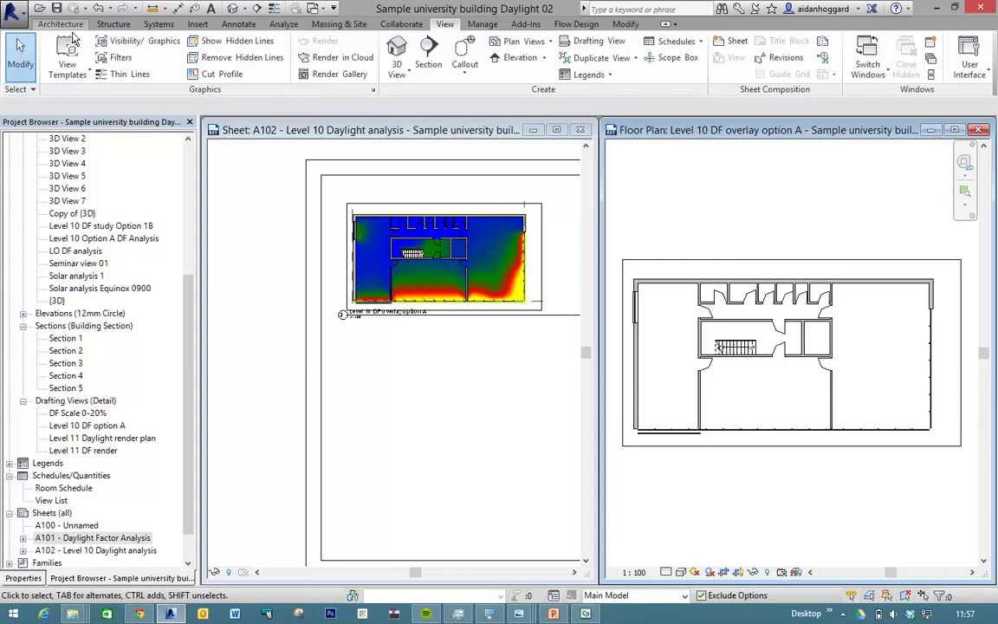
{"action": "left_click", "coordinate": [831, 391]}
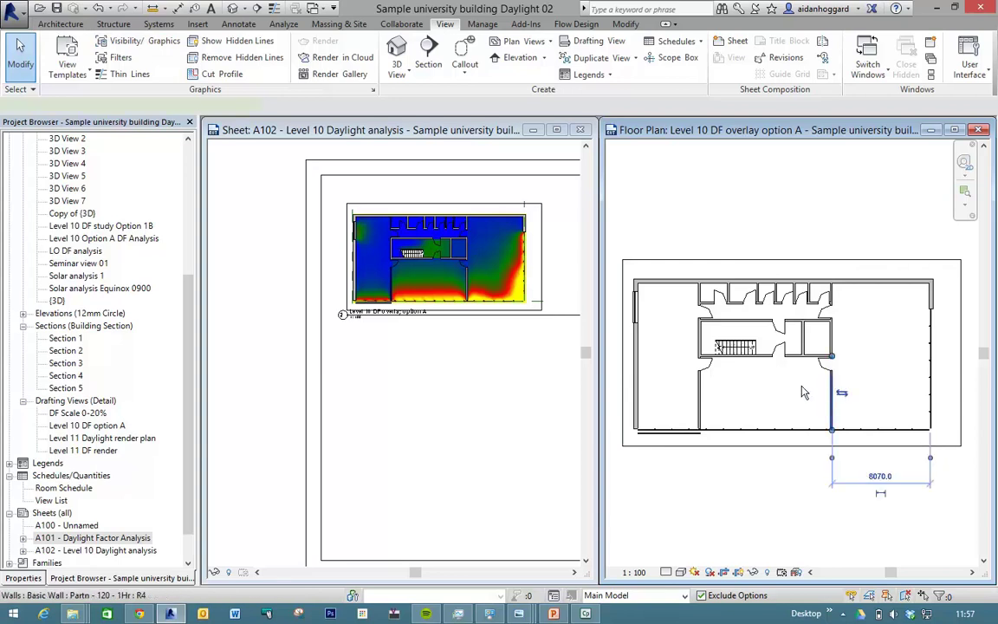
{"action": "left_click", "coordinate": [492, 368]}
{"action": "key", "text": "z"}
{"action": "key", "text": "r"}
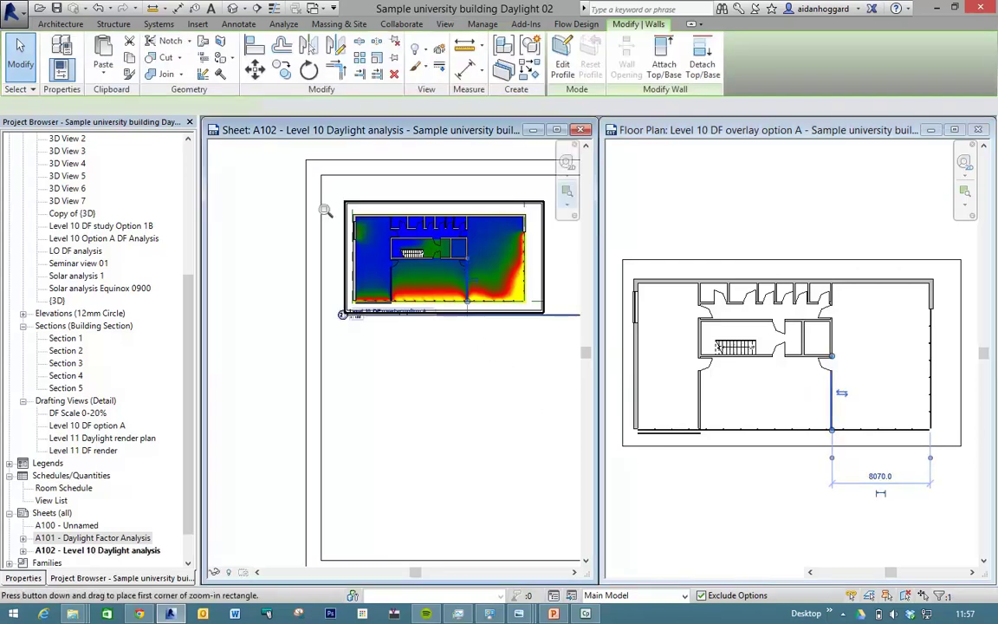
{"action": "left_click_drag", "start_coordinate": [314, 159], "coordinate": [552, 335]}
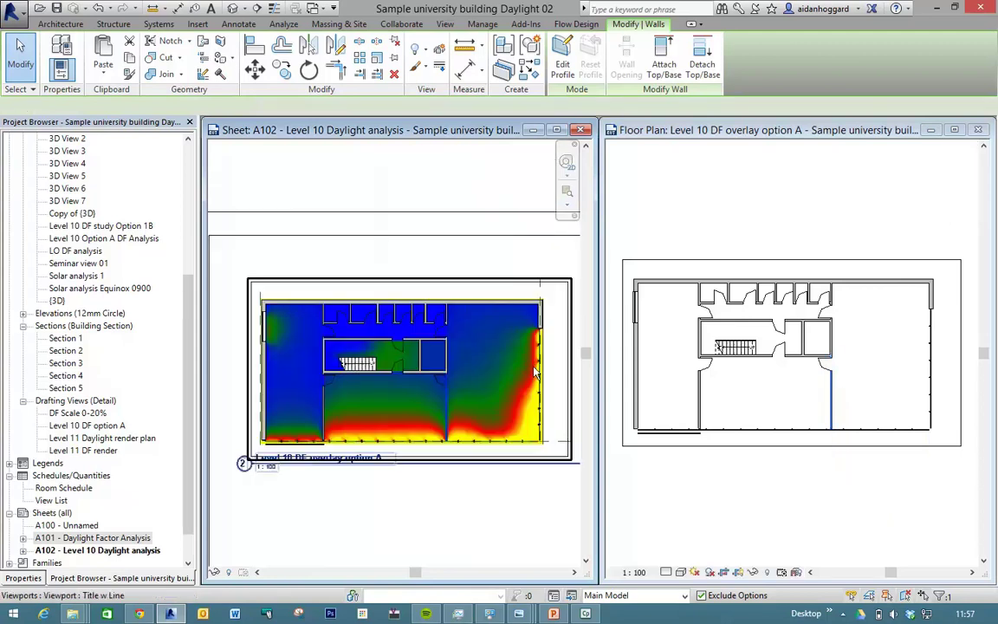
{"action": "left_click", "coordinate": [834, 409]}
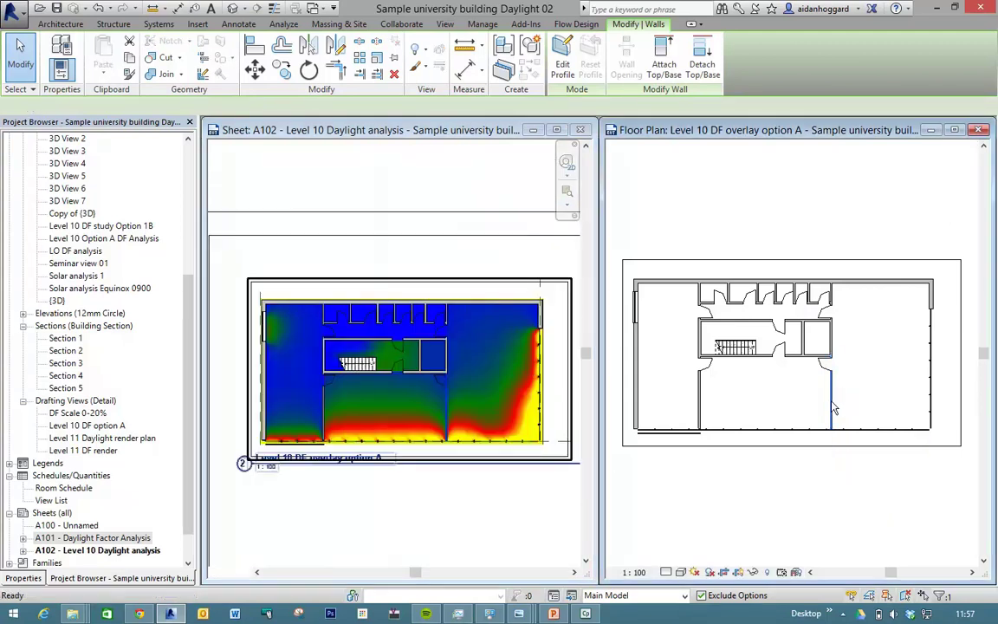
{"action": "left_click", "coordinate": [835, 409]}
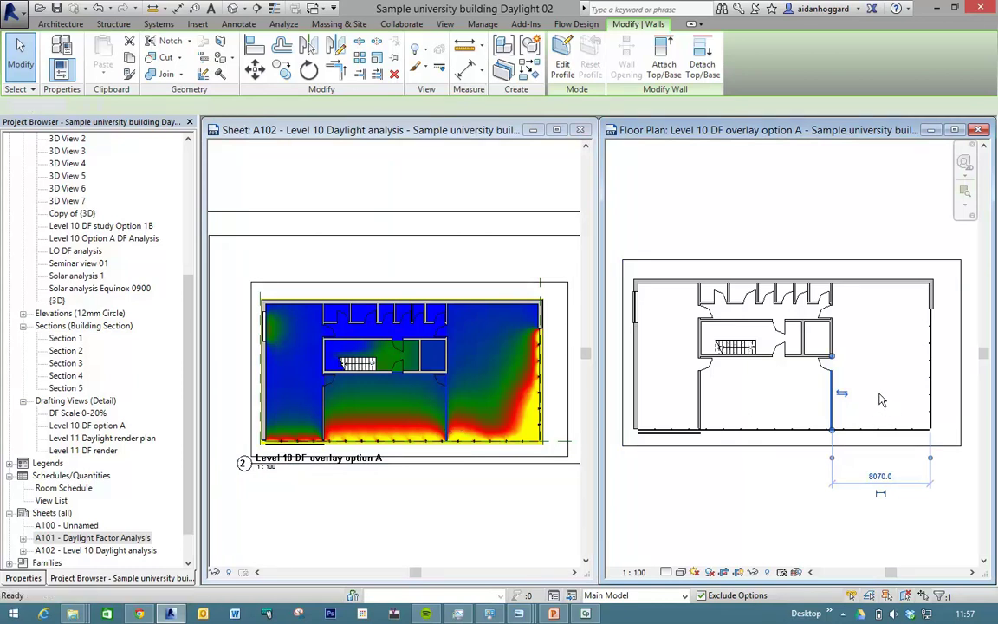
{"action": "key", "text": "Delete"}
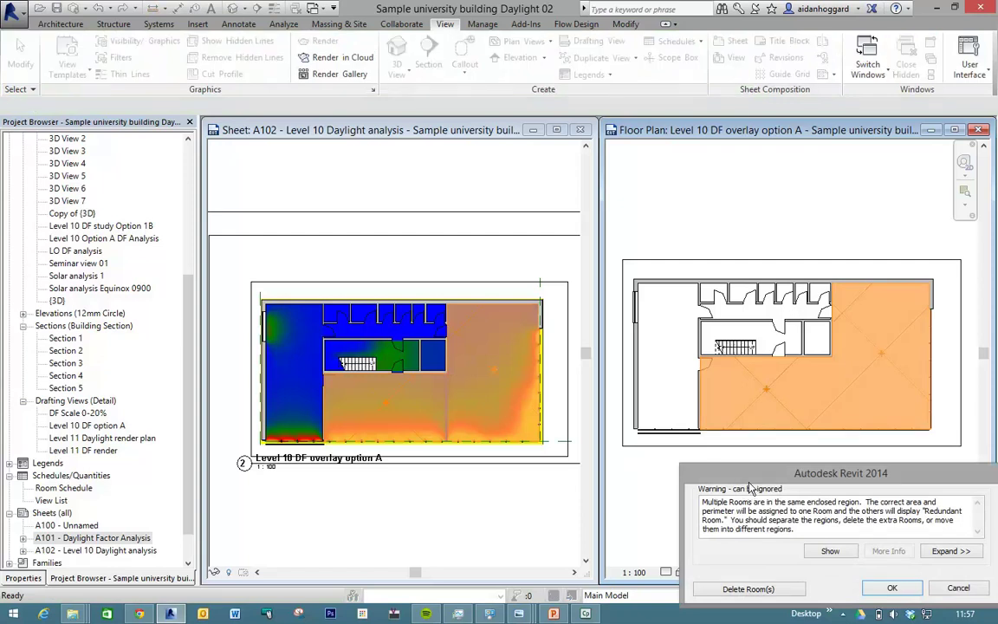
{"action": "left_click", "coordinate": [737, 589]}
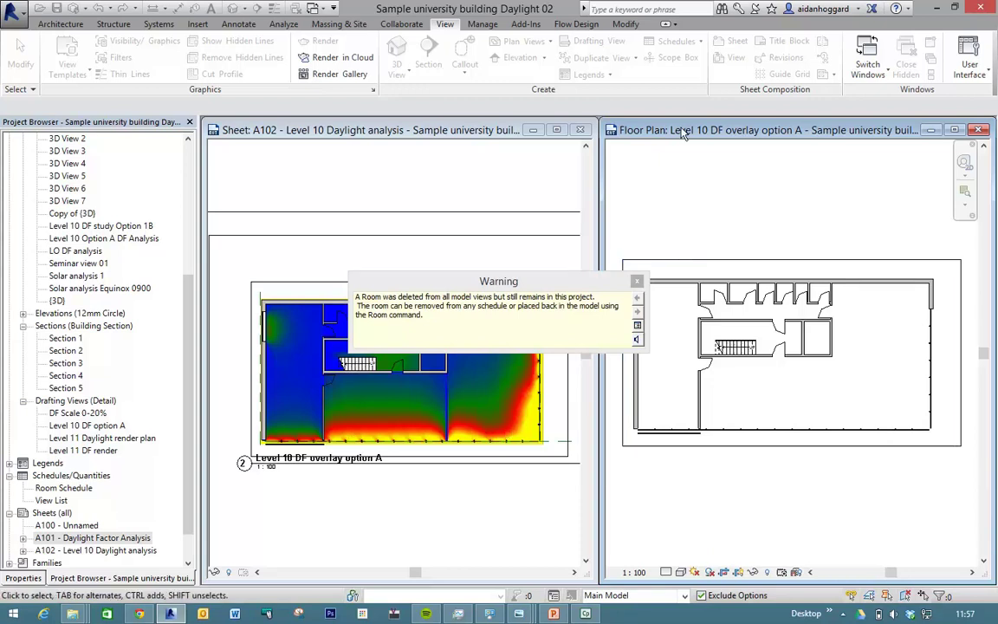
{"action": "left_click", "coordinate": [638, 281]}
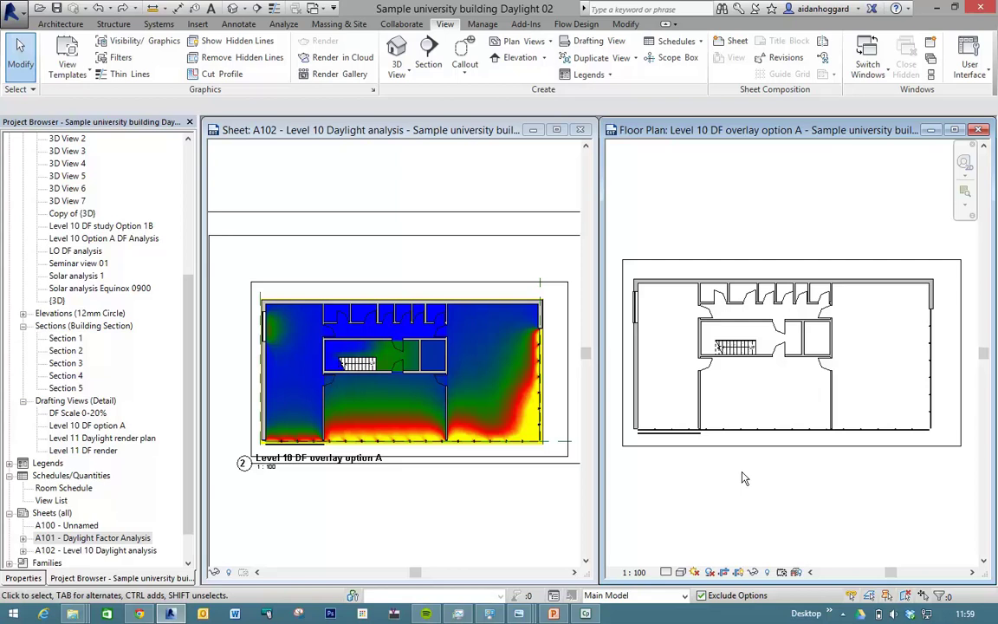
Switch to Chrome to view the daylight factor rendering in the A360 My Renderings gallery, and return to Revit
{"action": "left_click", "coordinate": [139, 614]}
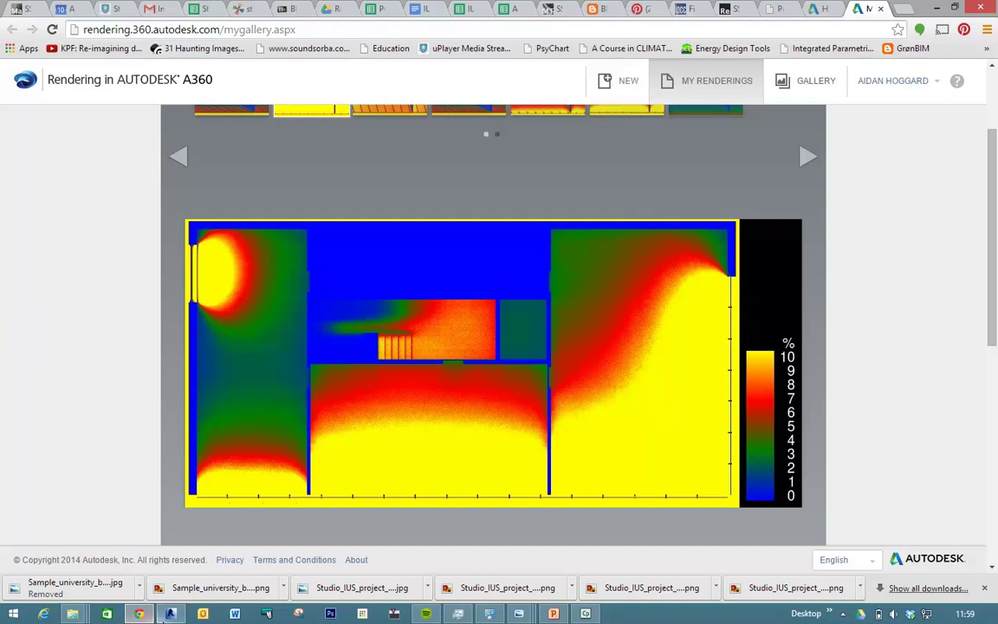
{"action": "left_click", "coordinate": [172, 614]}
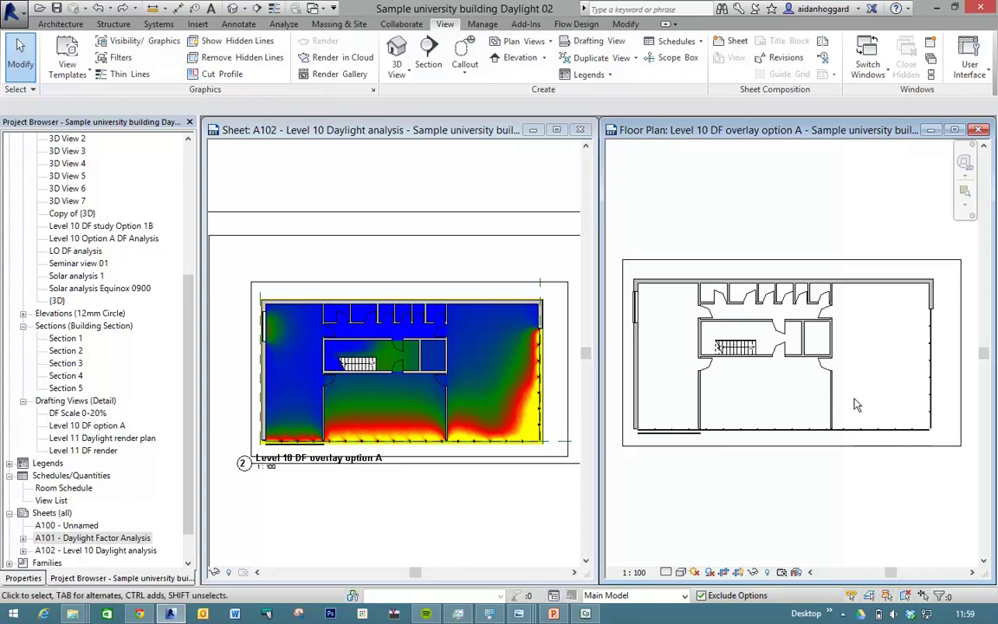
Try moving the stair core's lower wall to 5000 mm from its upper wall, deleting the door instances that cut nothing, and undo the change
{"action": "left_click", "coordinate": [792, 355]}
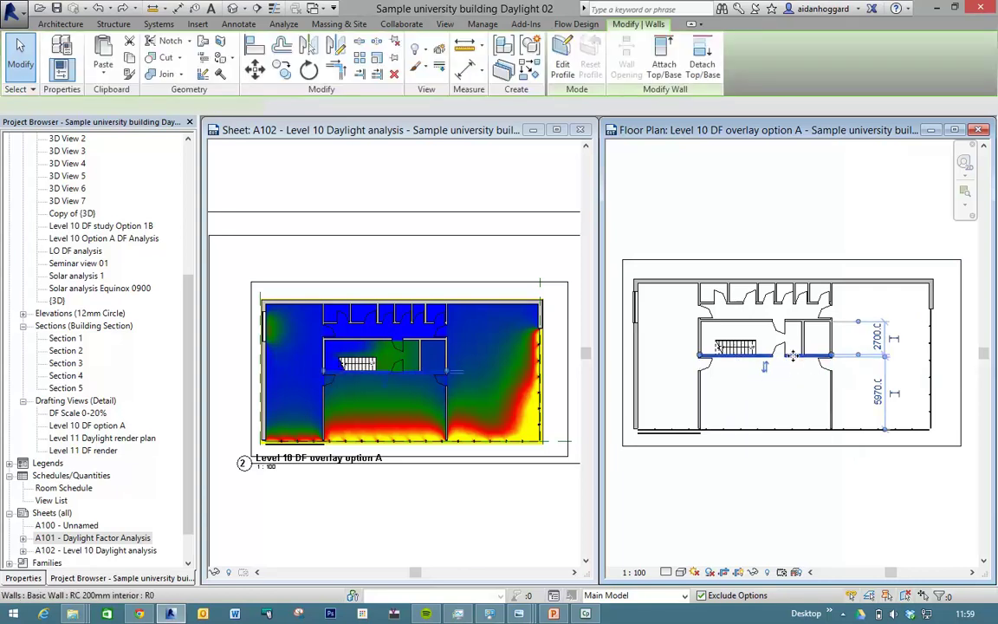
{"action": "left_click_drag", "start_coordinate": [792, 355], "coordinate": [793, 378]}
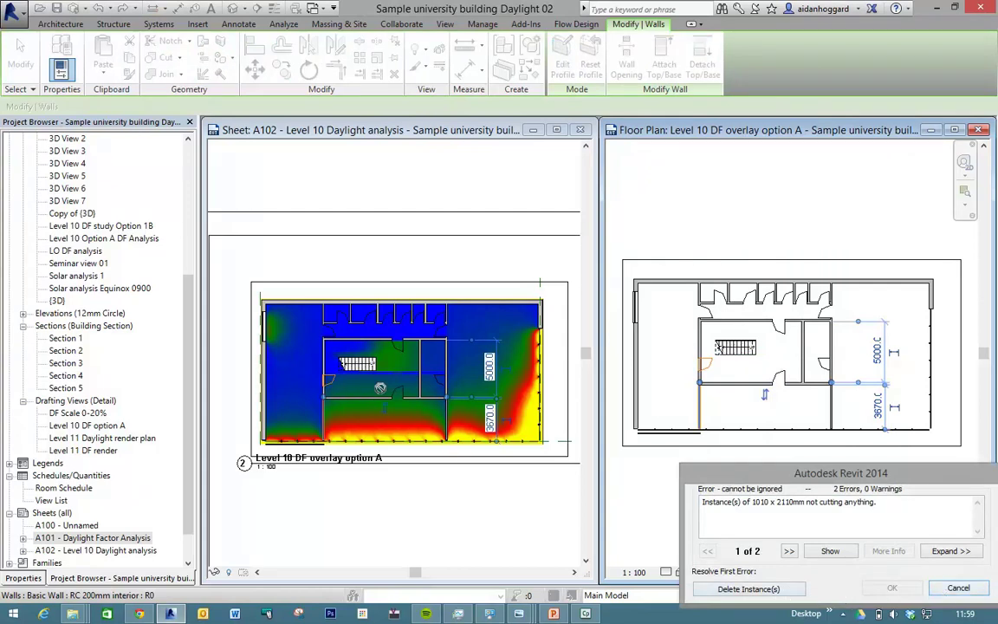
{"action": "left_click", "coordinate": [724, 590]}
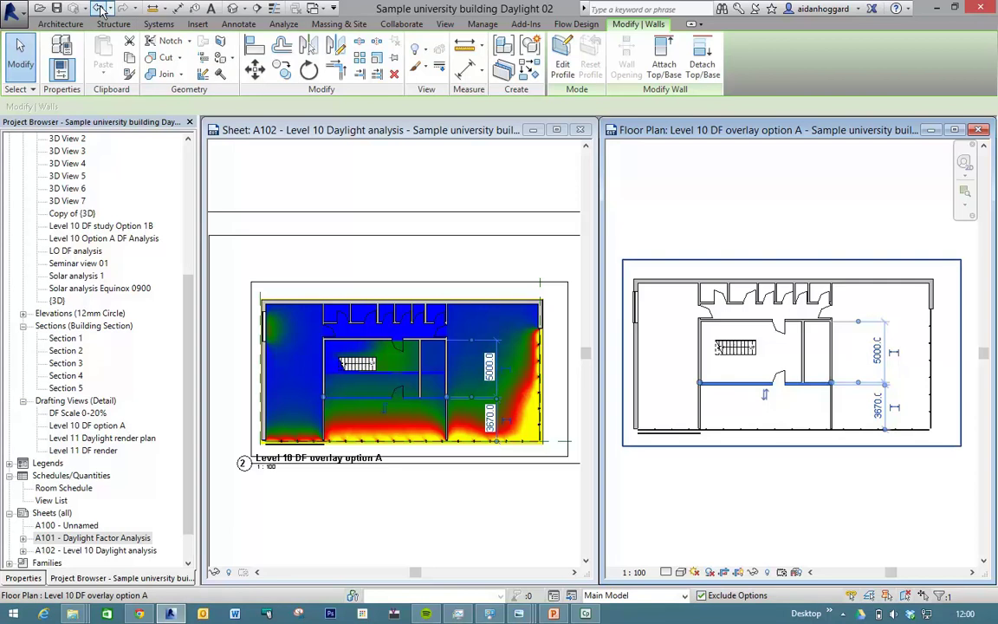
{"action": "left_click", "coordinate": [100, 9]}
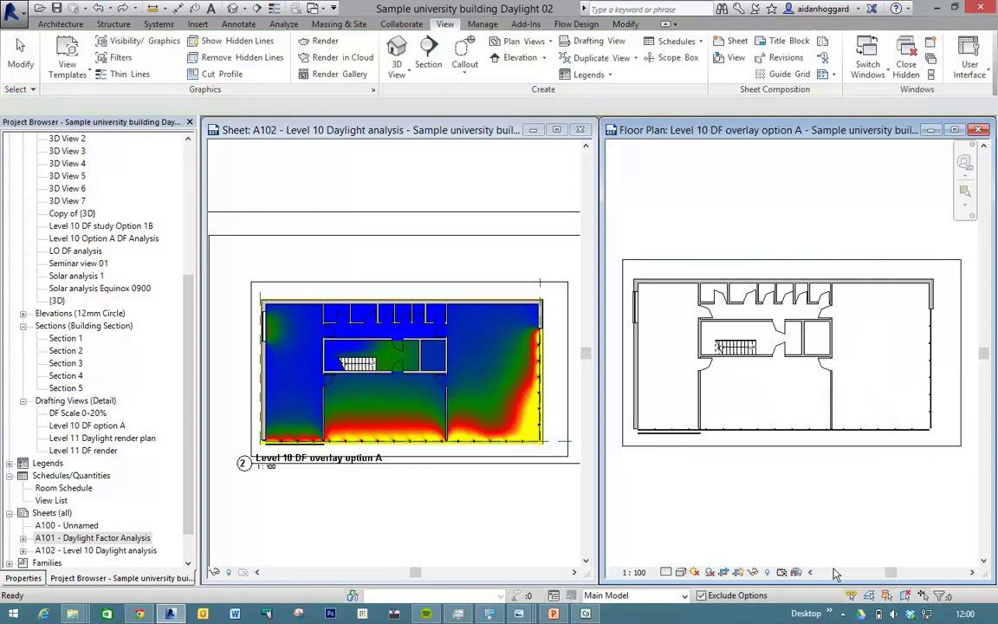